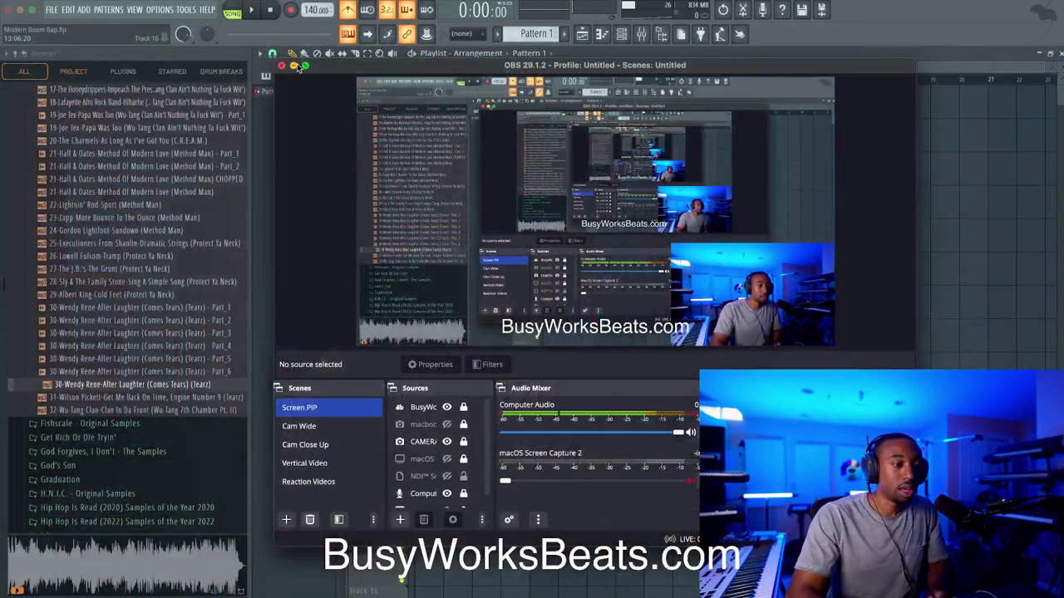
- Minimize the recording window and replace the Sampler channel in the channel rack with Serato Sample
left_click(293, 65)
left_click(622, 35)
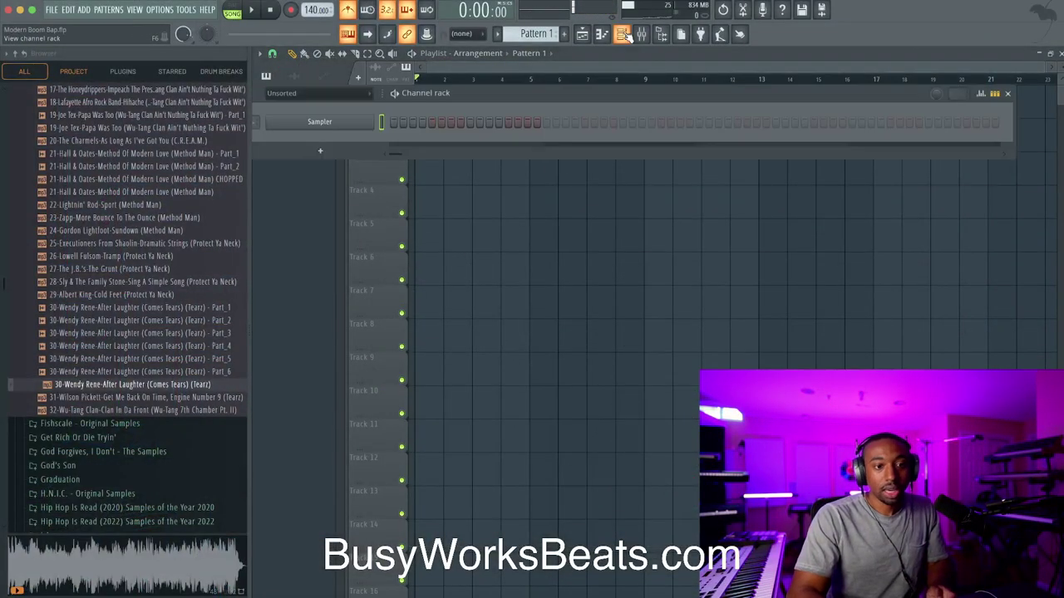
right_click(372, 119)
mouse_move(409, 227)
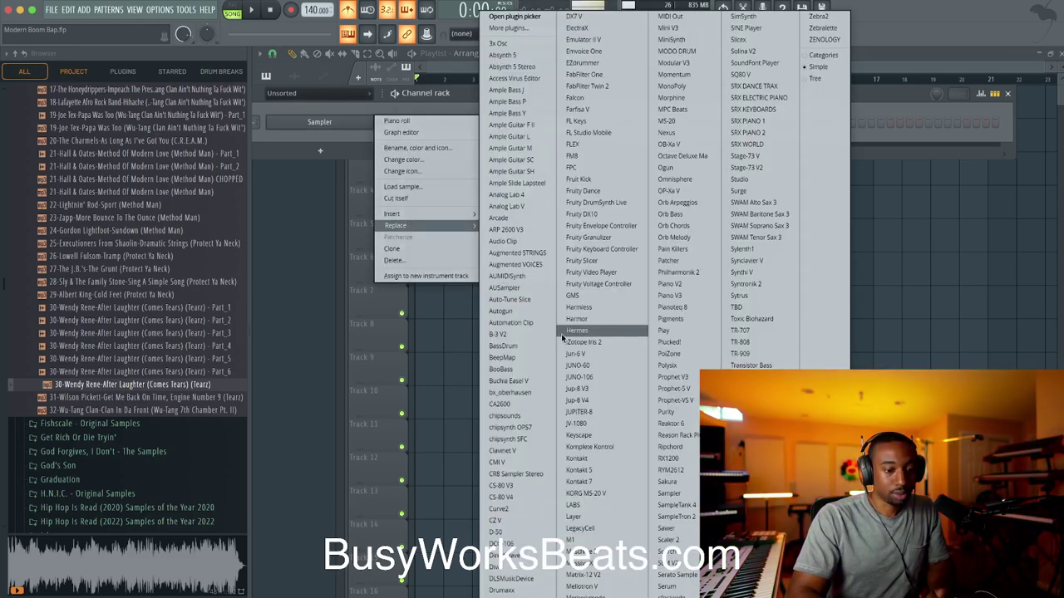
left_click(675, 573)
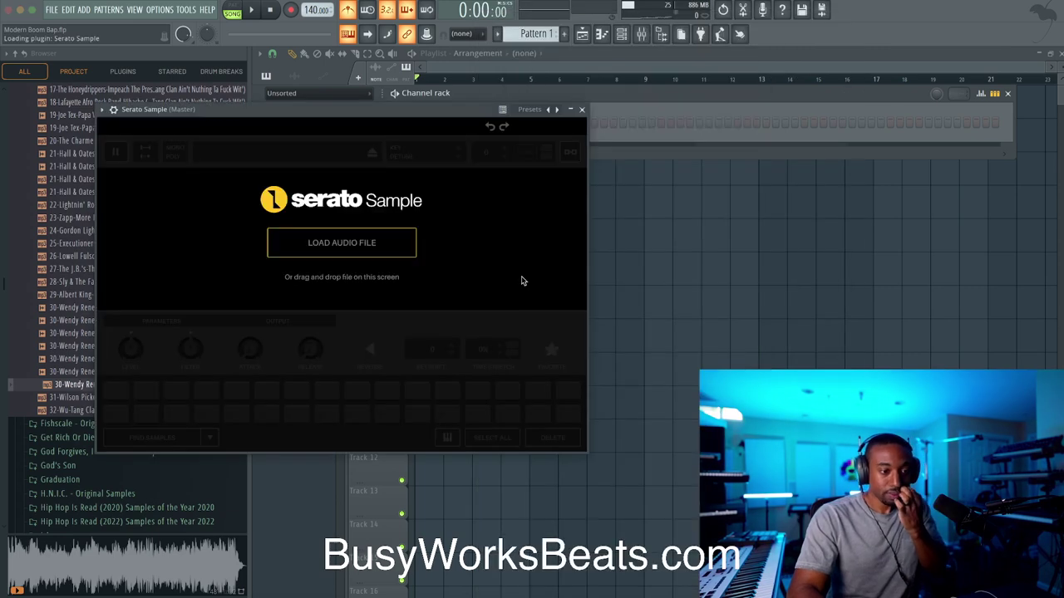
- Load the full "30-Wendy Rene-After Laughter (Comes Tears) (Tearz)" file into Serato Sample and run Find Samples
left_click_drag(366, 115, 492, 116)
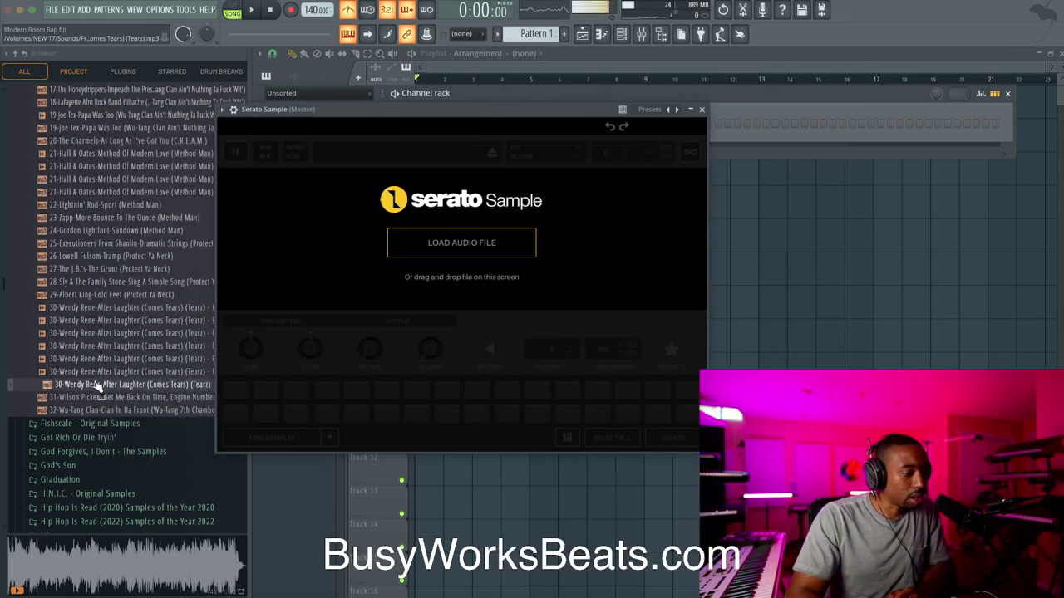
left_click_drag(94, 388, 370, 278)
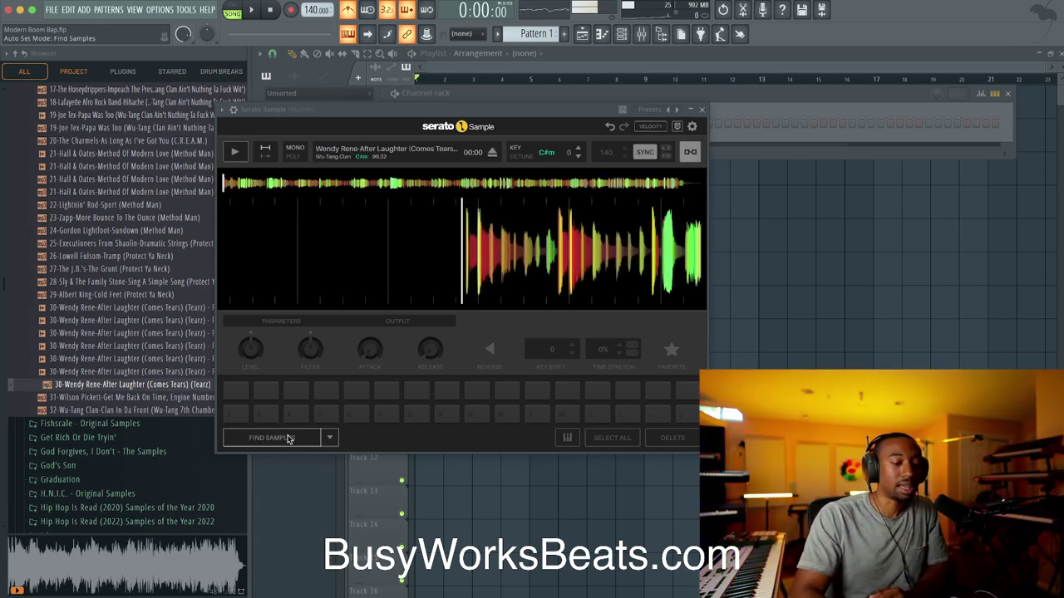
left_click(289, 438)
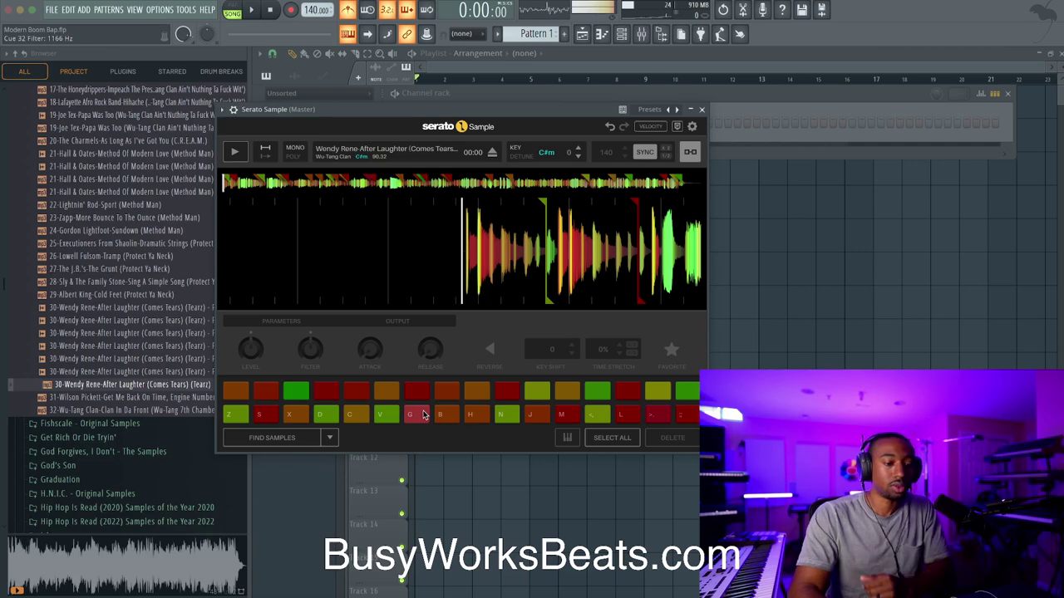
- Audition the slices on pads G and V and set the project tempo to 90 BPM
left_click(422, 413)
left_click(384, 414)
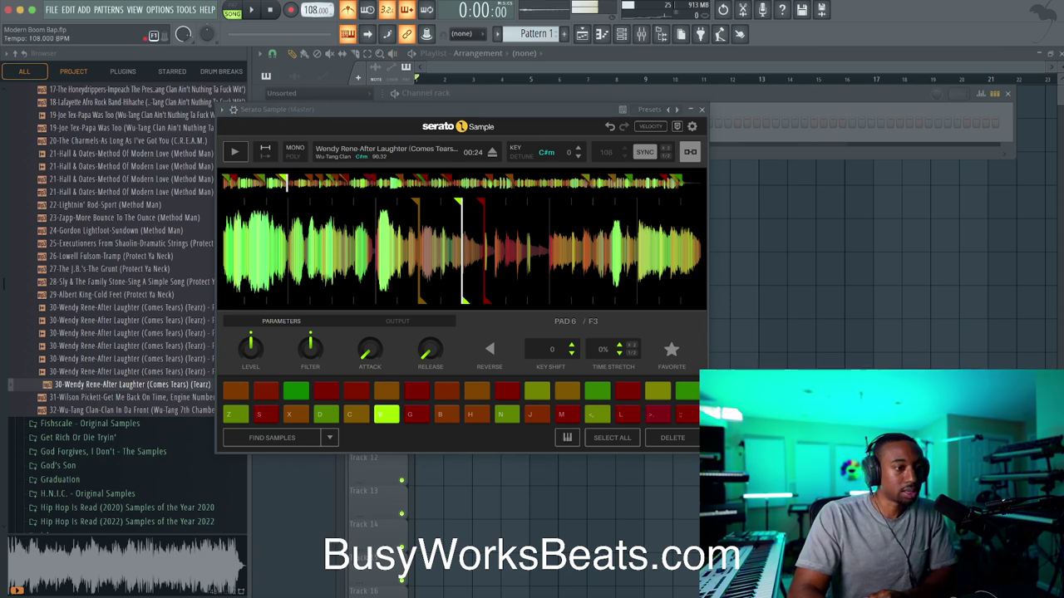
left_click_drag(316, 10, 316, 14)
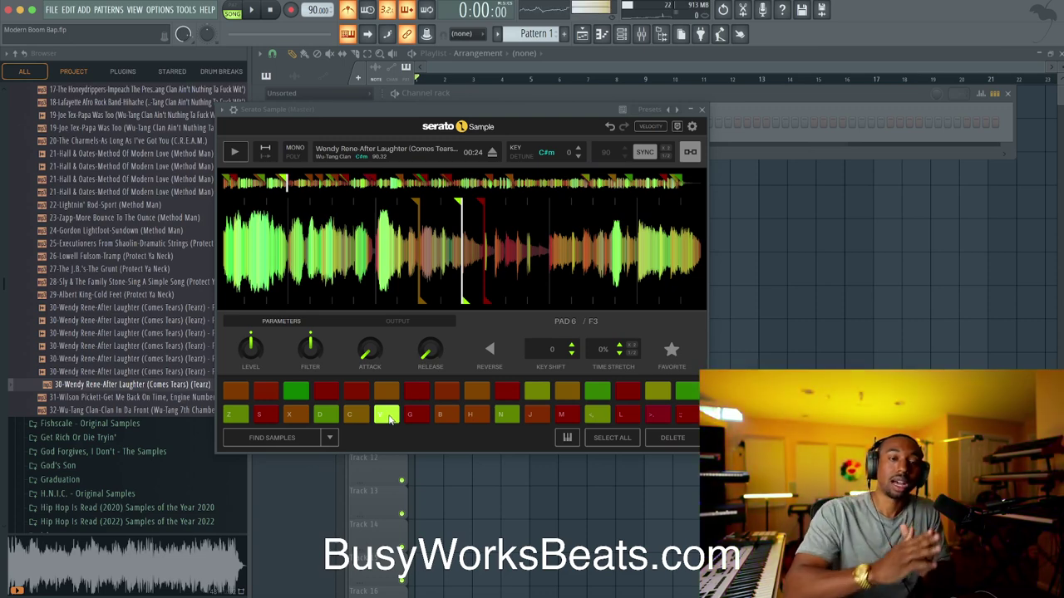
- Audition the pad 6 slice several times at the new tempo, check its assigned note and close Serato Sample
left_click(389, 418)
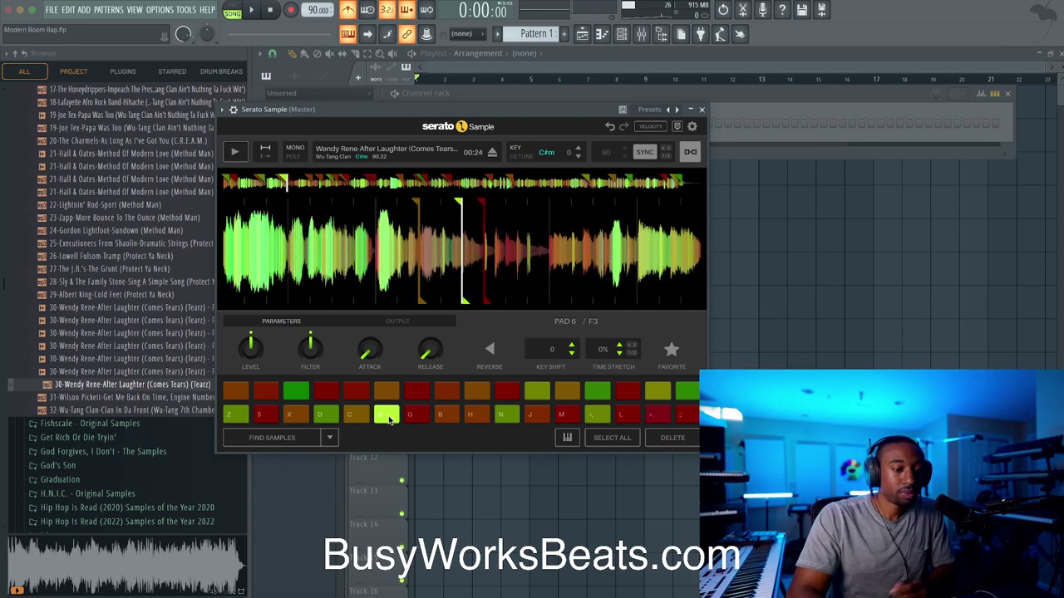
left_click(389, 418)
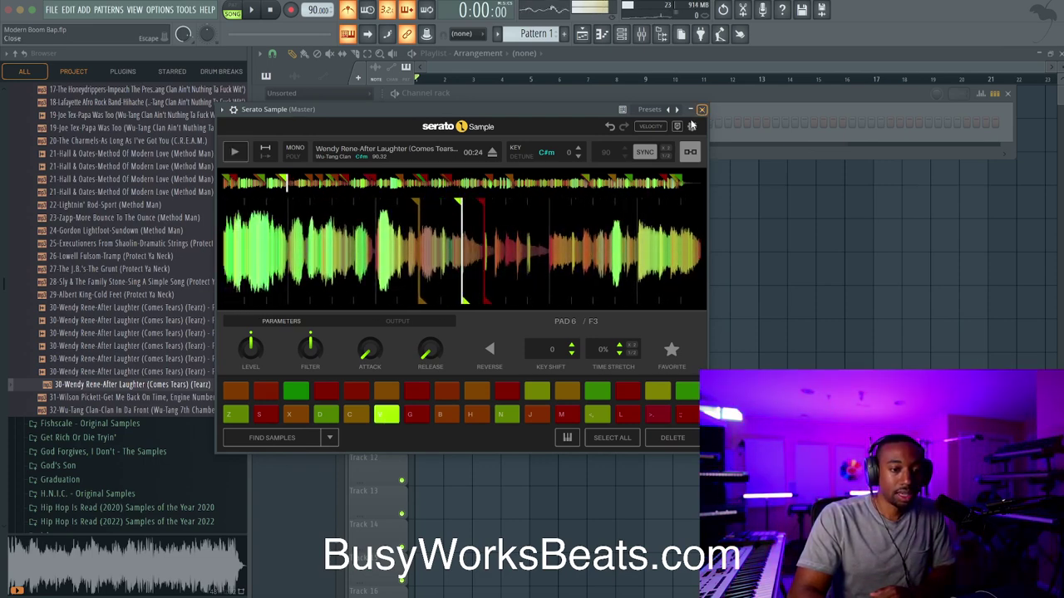
left_click(389, 415)
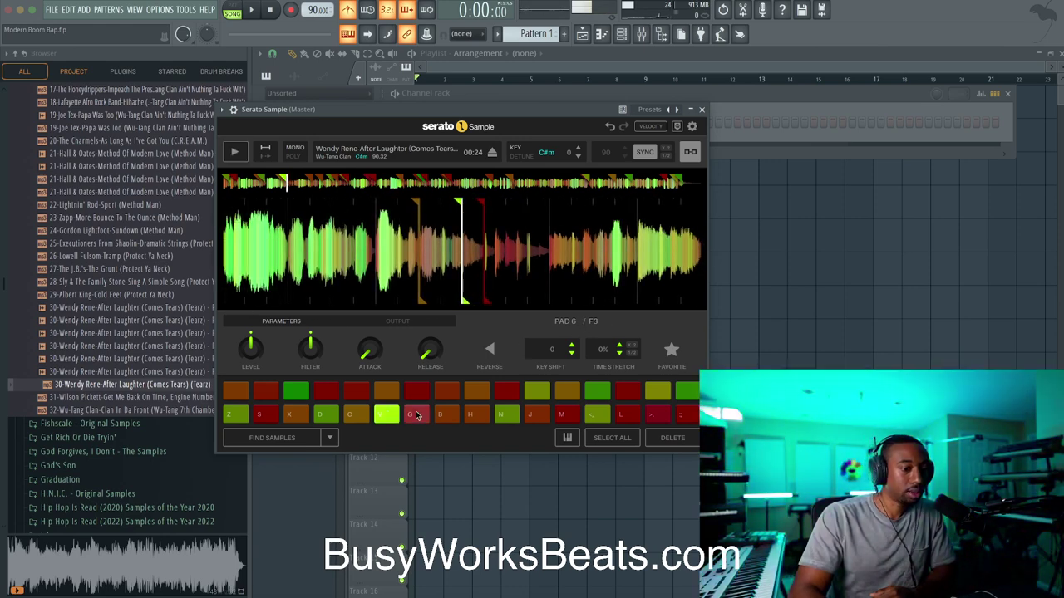
left_click(388, 415)
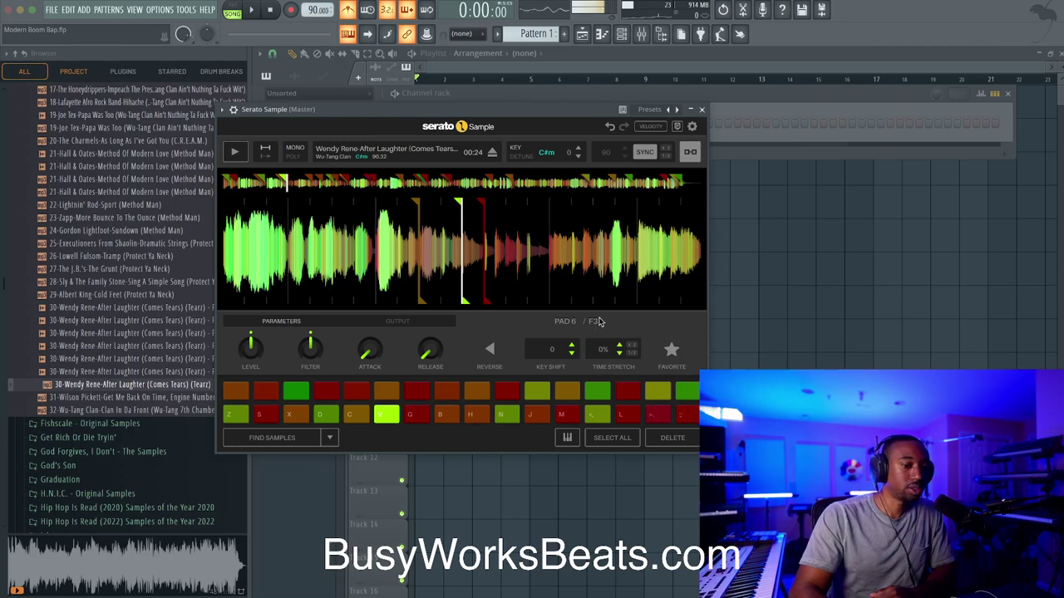
left_click(703, 109)
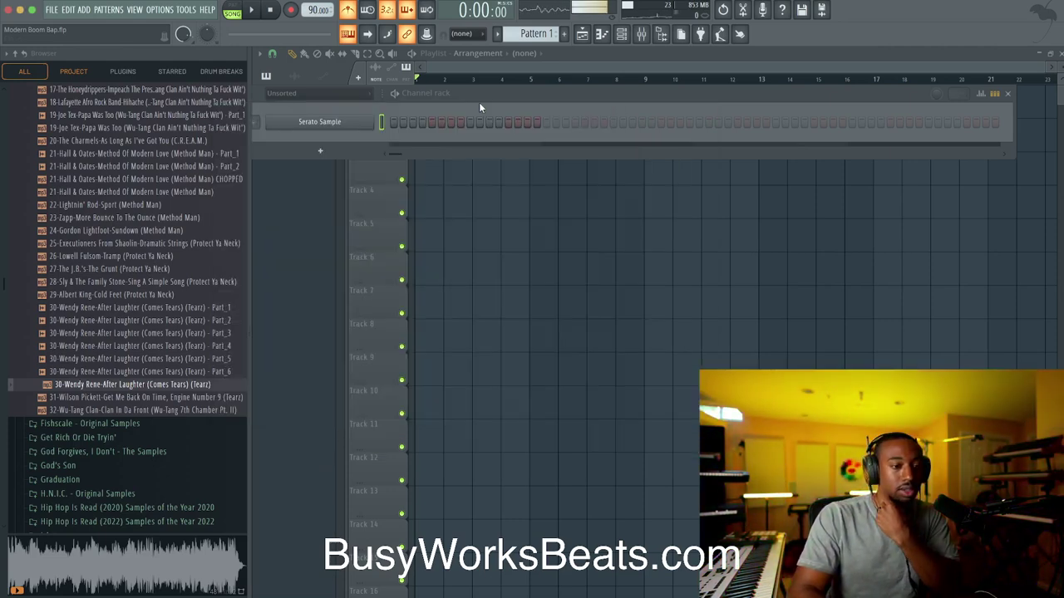
- Open the Serato Sample channel's piano roll, try an F5 note at the start of bar 1 and delete it
right_click(361, 123)
left_click(390, 121)
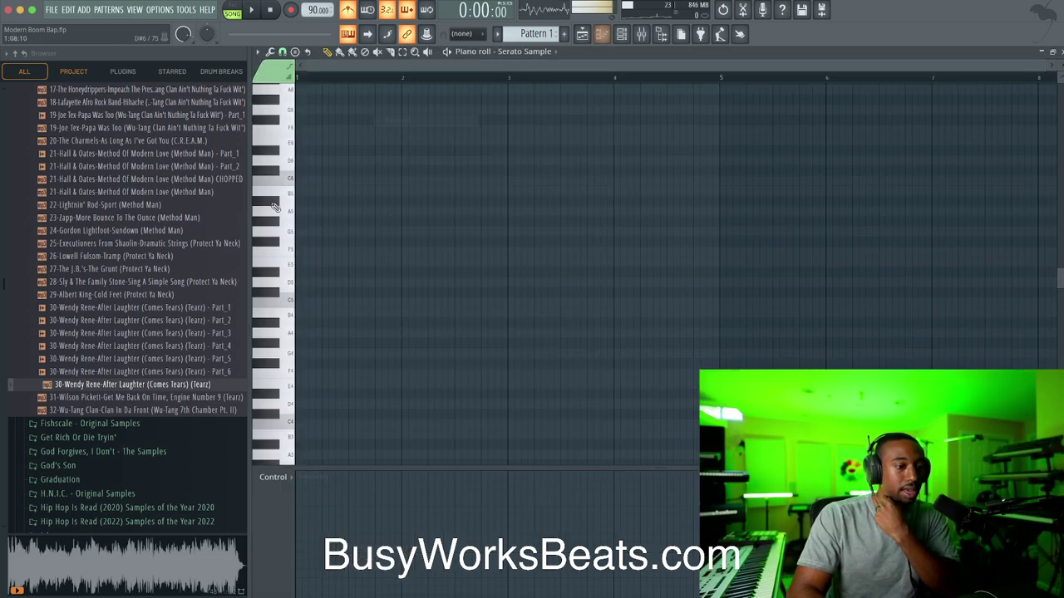
left_click(299, 253)
scroll(335, 309, "down", 1)
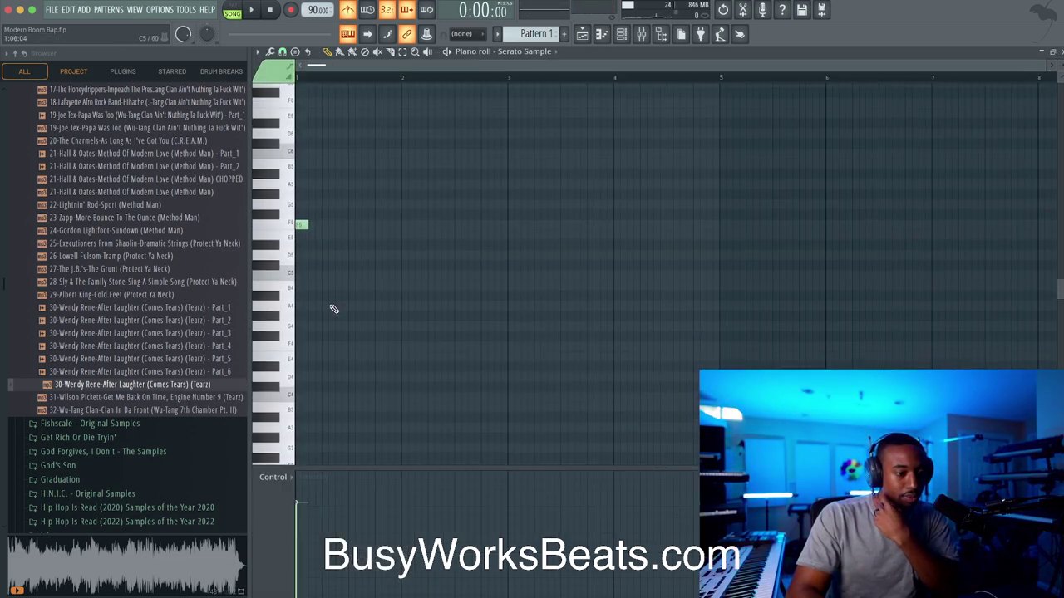
right_click(305, 221)
- Audition keys in the lower octaves and place a short D3 note at the start of bar 1
scroll(304, 346, "down", 3)
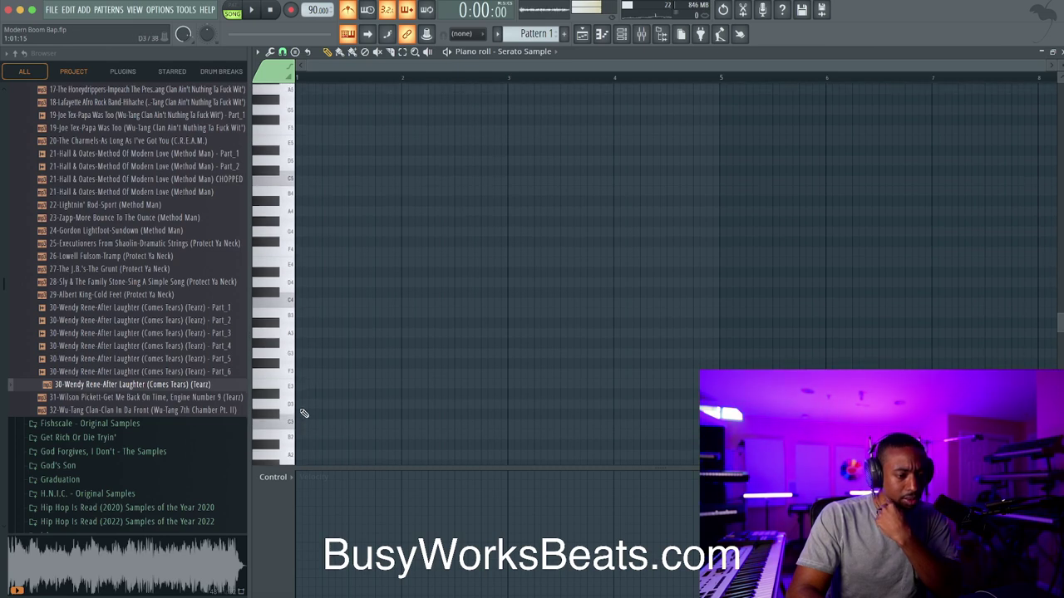
scroll(303, 407, "down", 4)
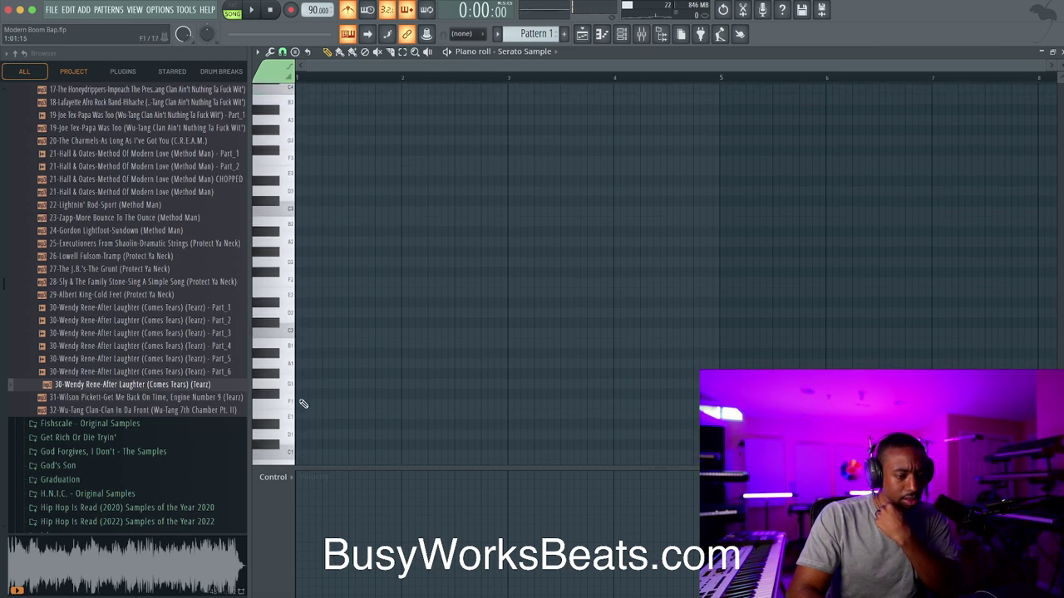
left_click(293, 285)
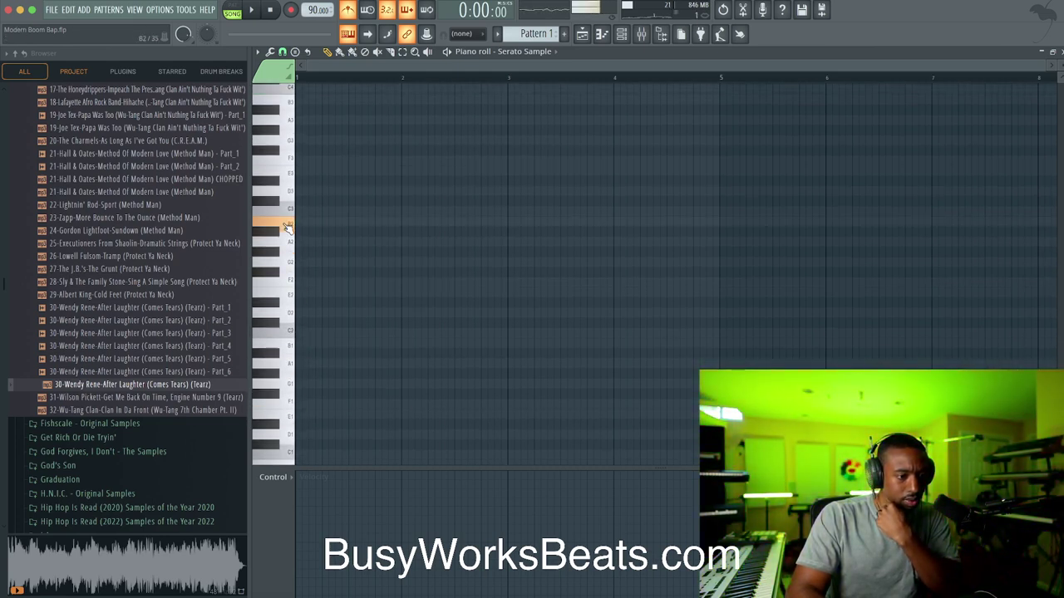
left_click(297, 193)
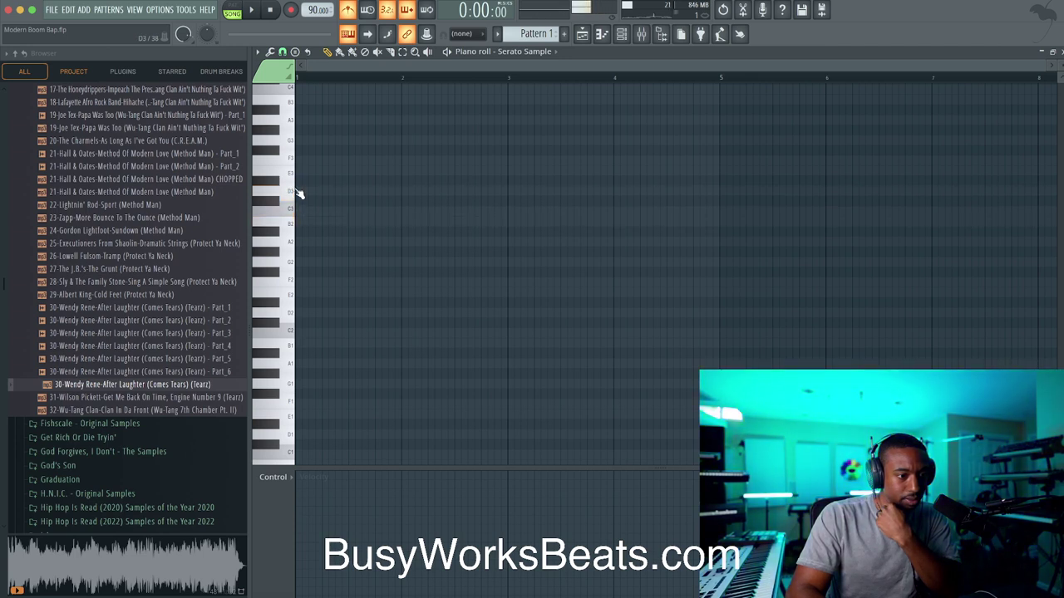
left_click(270, 189)
left_click(287, 164)
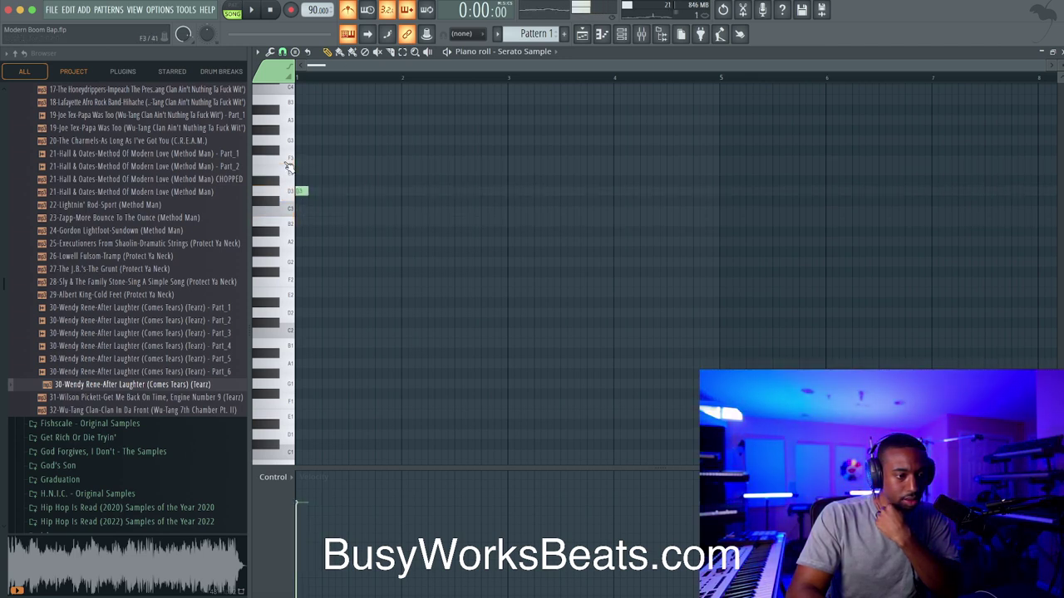
- Recheck the note assigned to pad 6 in Serato Sample, replay its slice and close the plugin and channel rack
left_click(616, 37)
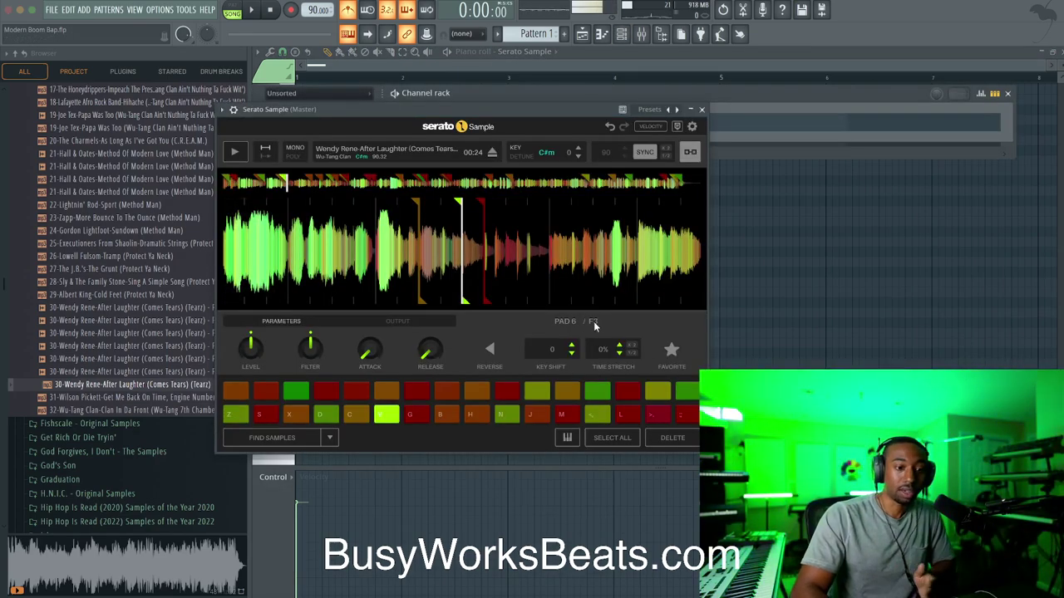
left_click(390, 415)
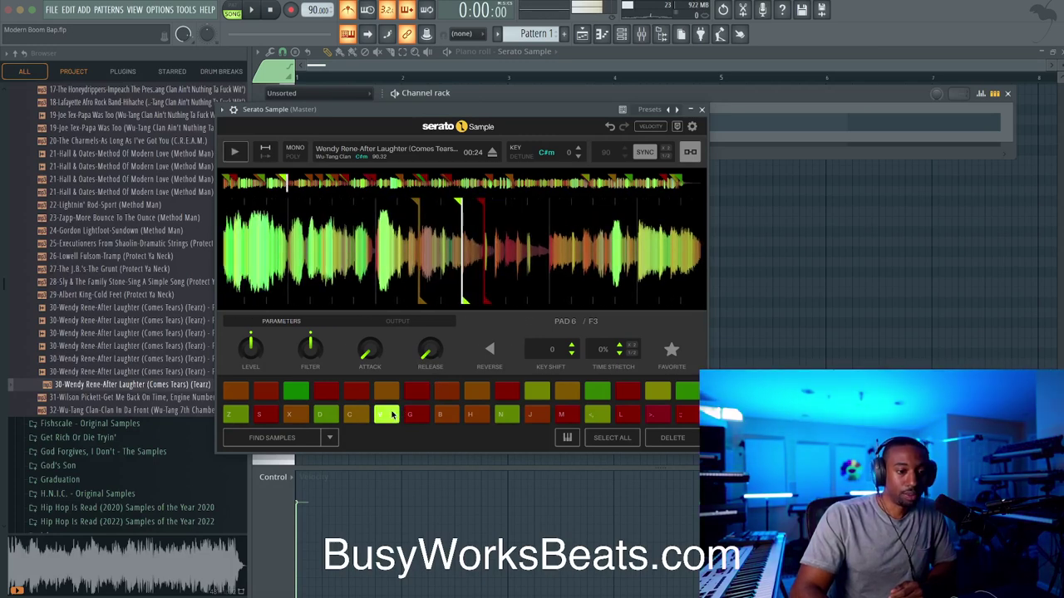
left_click(703, 111)
key("F6")
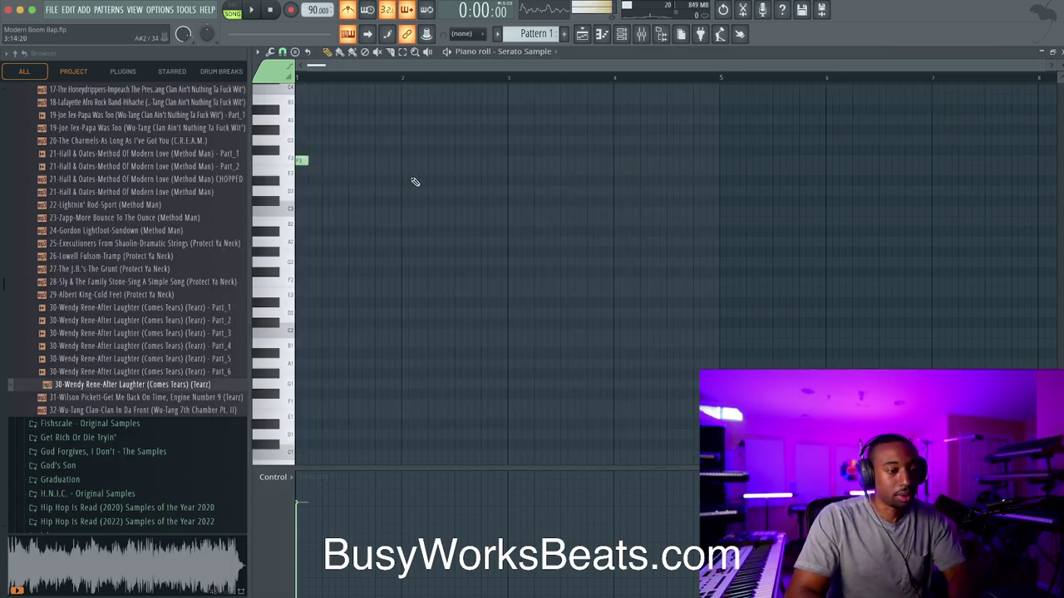
- Lengthen the F3 note to fill bar 1 and play the pattern
left_click_drag(314, 158, 400, 158)
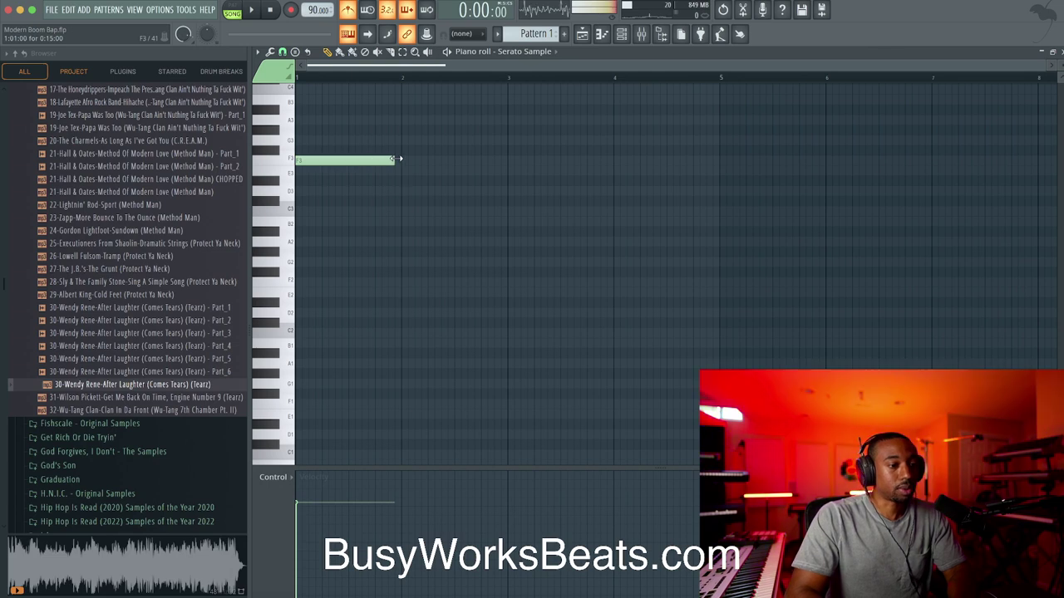
left_click(284, 52)
left_click(297, 216)
key("space")
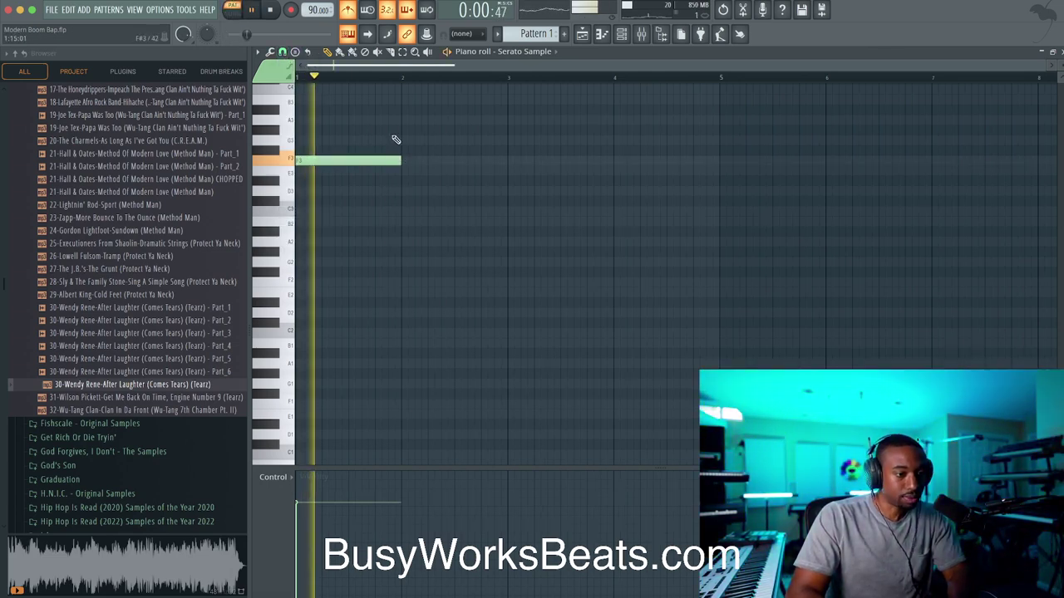
- Add a second one-bar F3 note at bar 2 and play back the pattern
left_click(415, 160)
key("space")
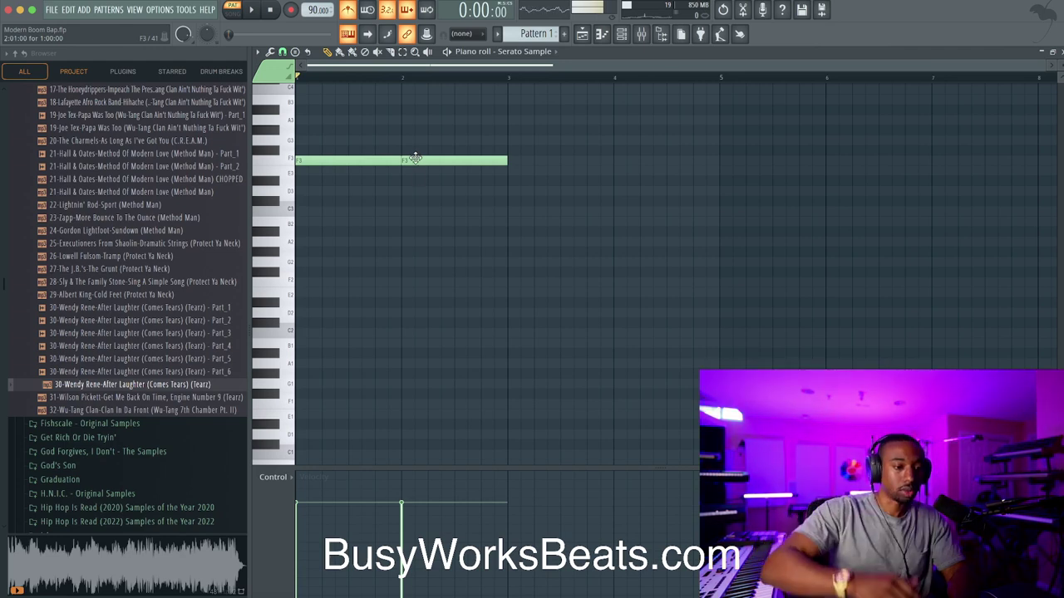
key("space")
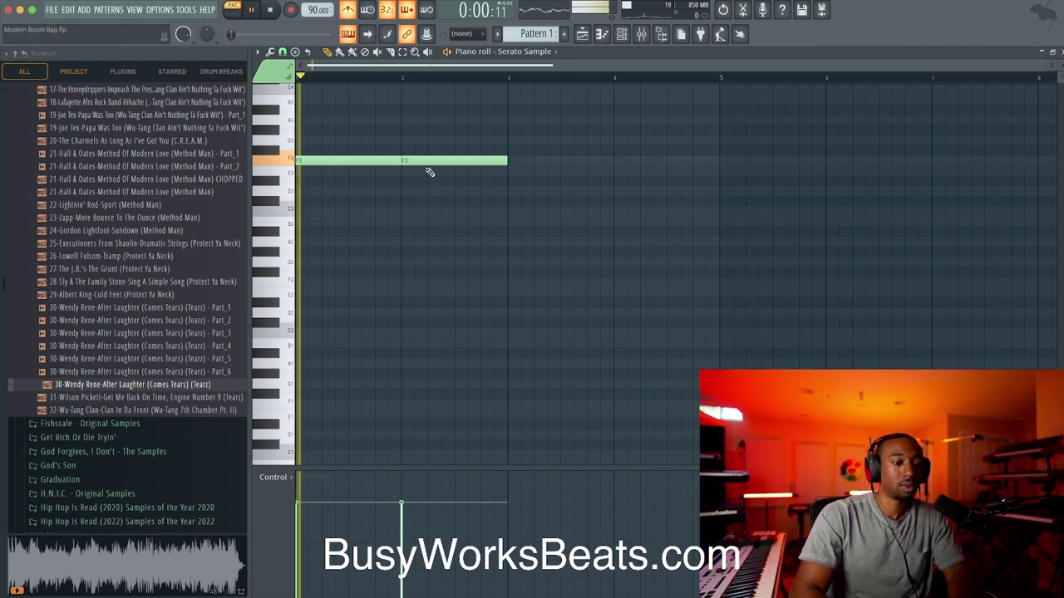
key("space")
- Add a one-beat G3 note on beat 4 of bar 1 and shorten the first F3 note to end where it starts
left_click(377, 140)
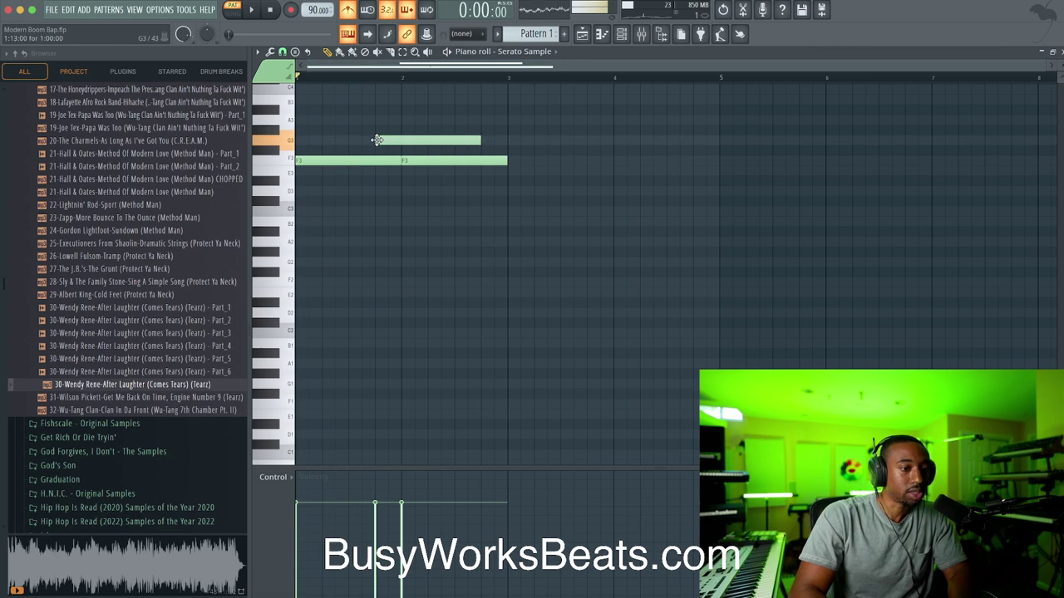
left_click_drag(379, 158, 369, 158)
key("space")
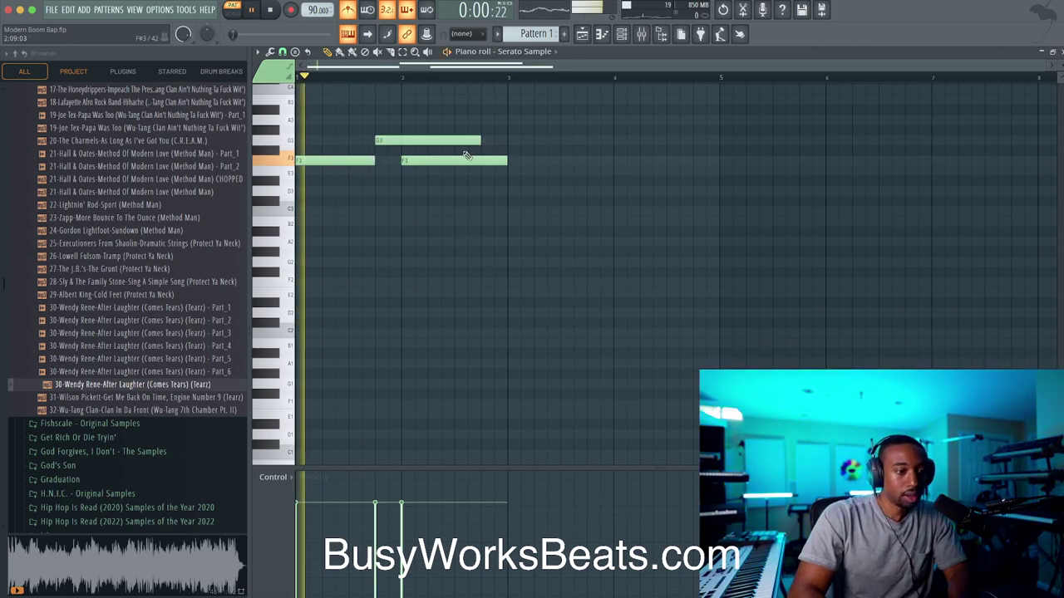
left_click_drag(480, 140, 406, 140)
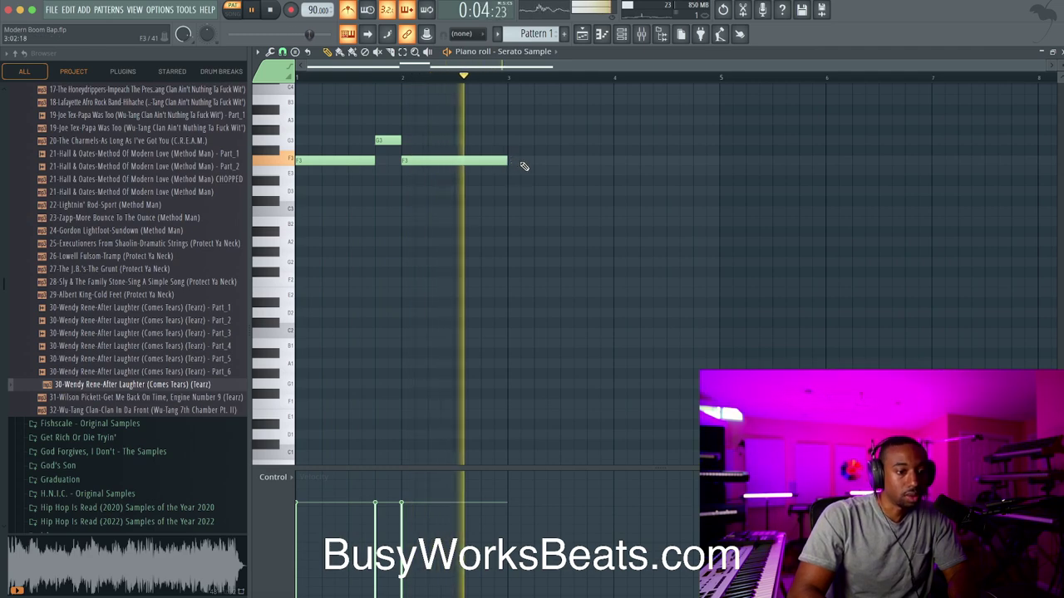
- Duplicate the two-bar phrase into bars 3 and 4, deselect the notes and save the project
key("space")
key("ctrl+b")
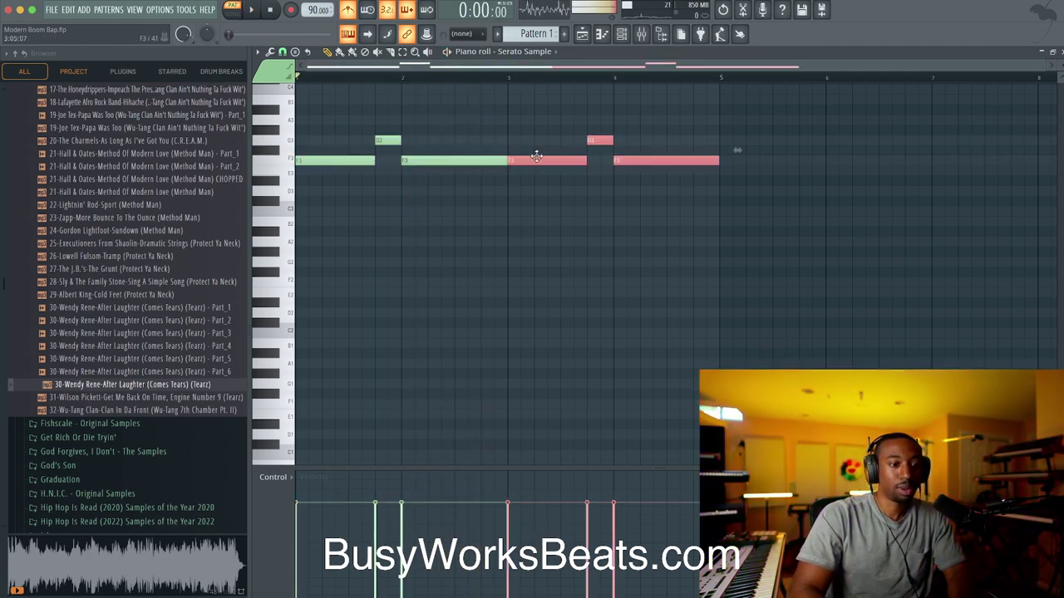
left_click(532, 201)
key("ctrl+s")
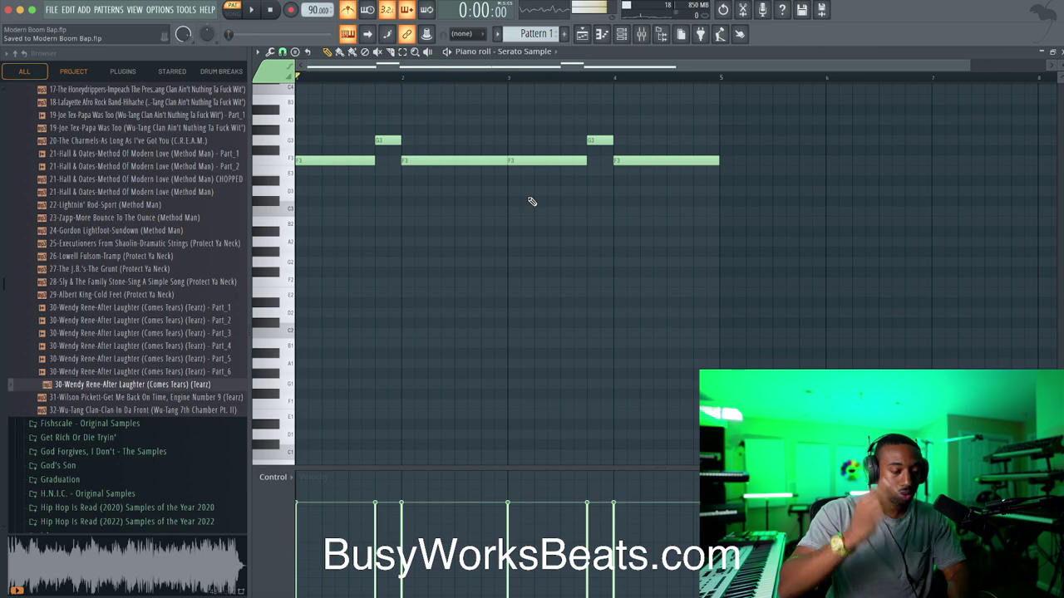
- Place Pattern 1 at bar 1 of Track 1 in the playlist and play the song
key("F5")
left_click(427, 112)
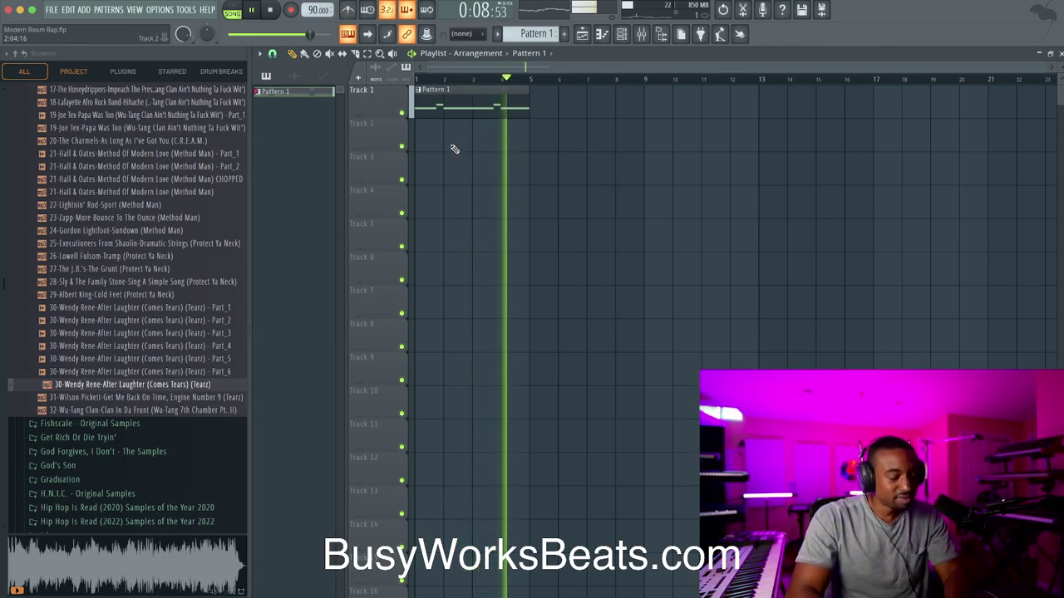
key("space")
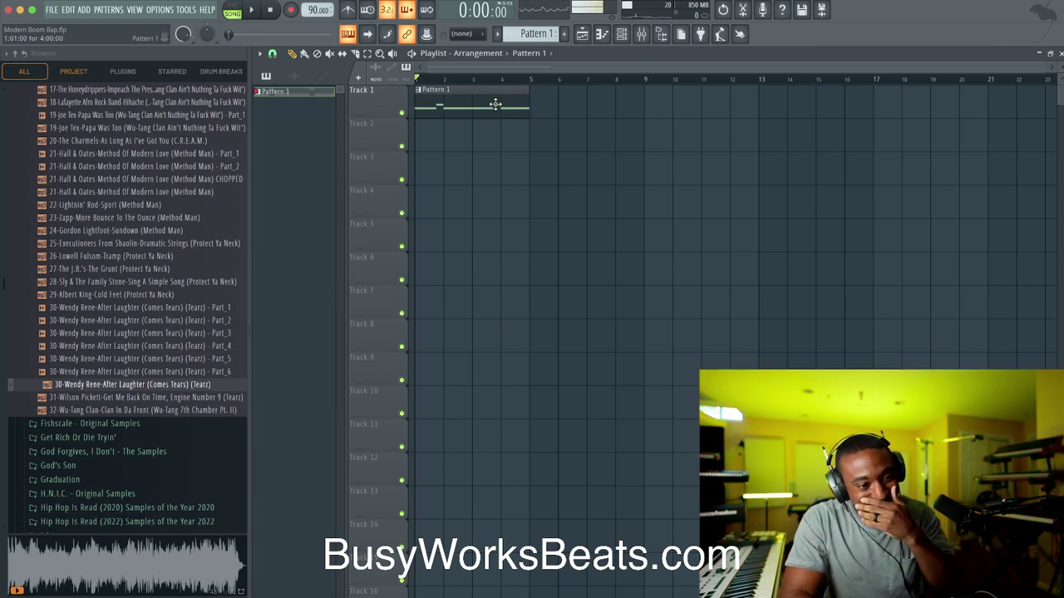
- Duplicate the Pattern 1 clip to bar 5 of Track 1 and make the copy a unique pattern
left_click(418, 89)
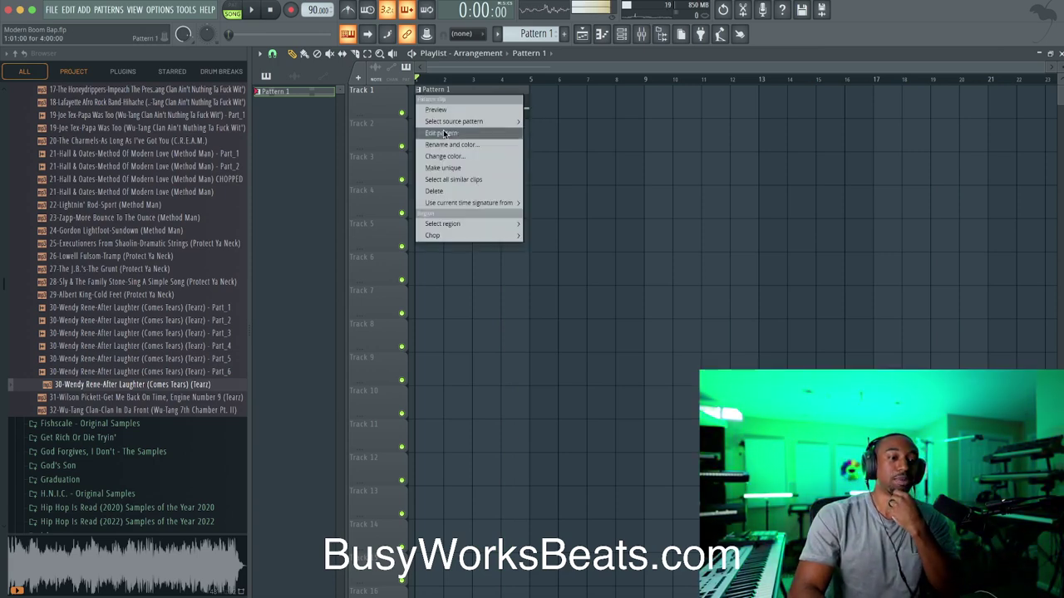
left_click(604, 155)
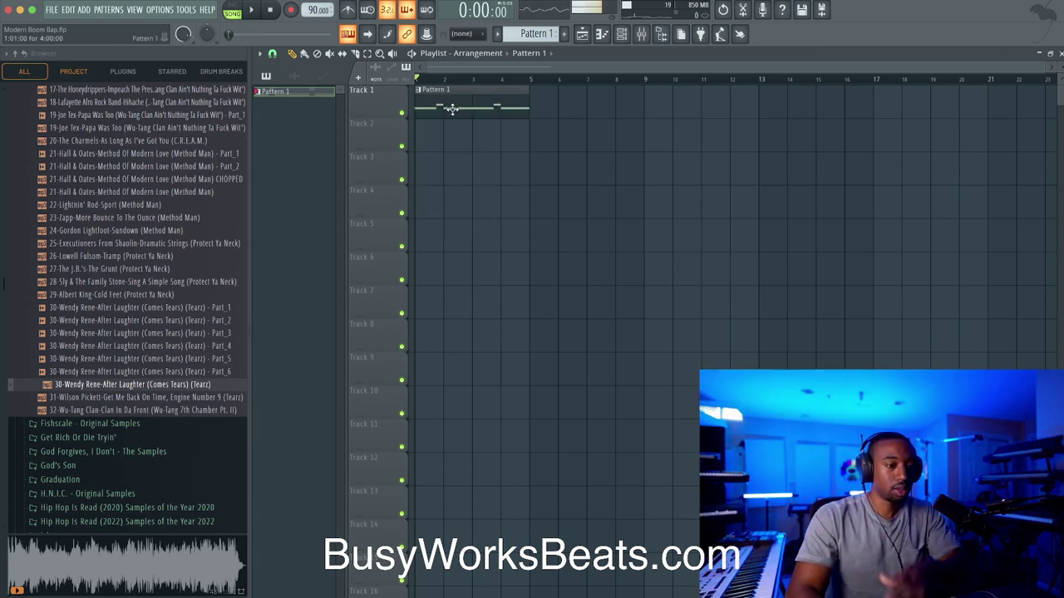
left_click_drag(449, 108, 553, 108)
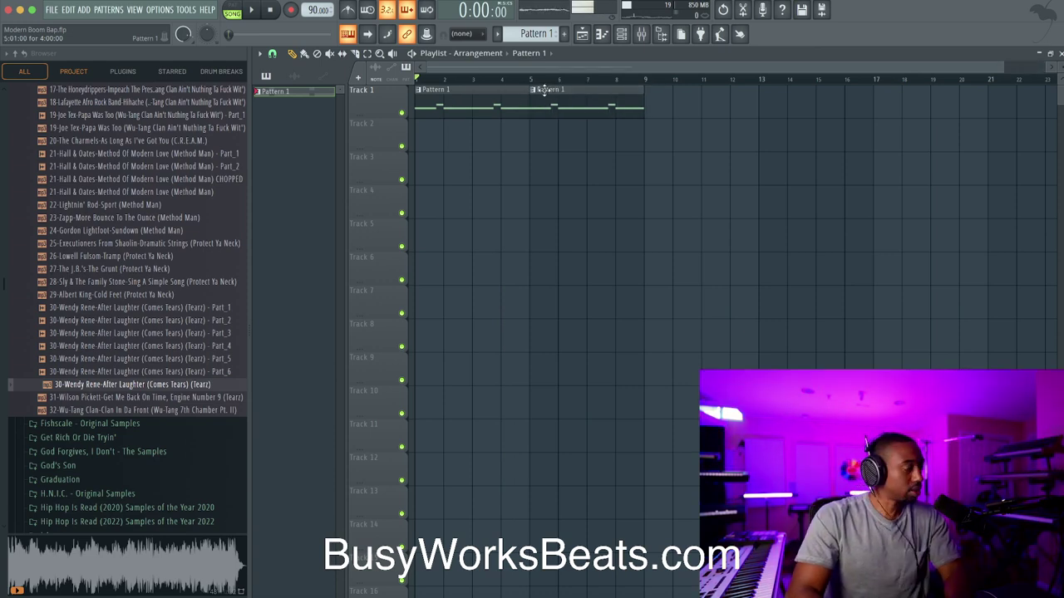
left_click(536, 95)
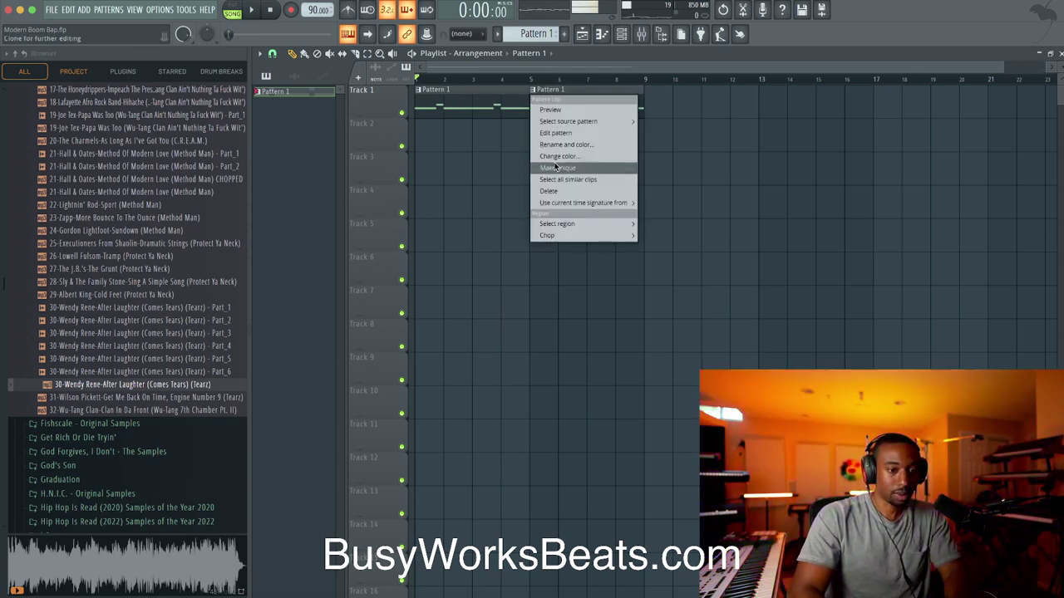
left_click(544, 166)
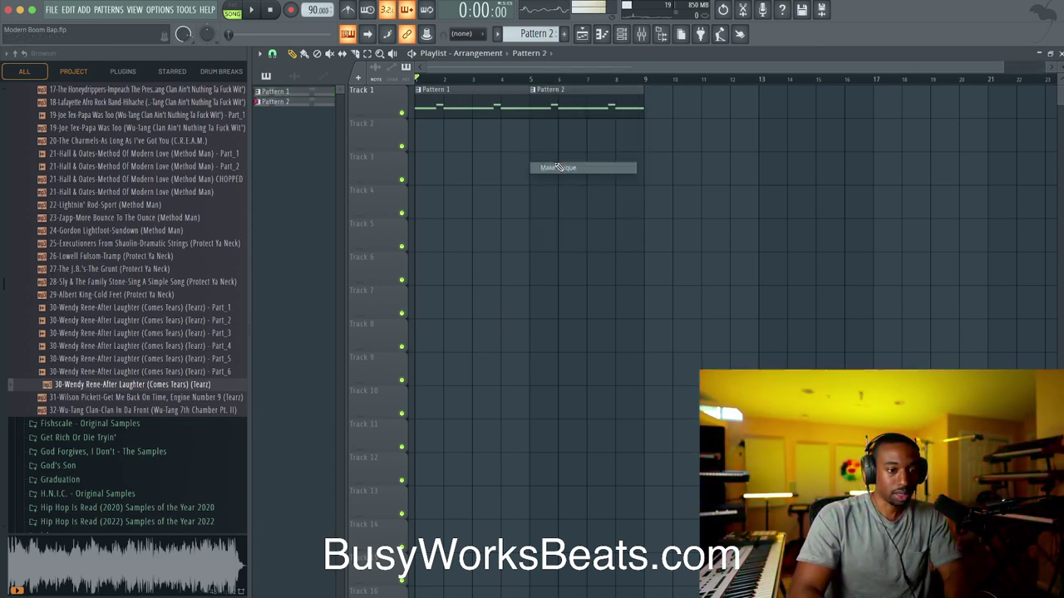
- Open the clip at bar 5 in the piano roll and transpose all its notes up so the F3 notes become D#4
double_click(566, 94)
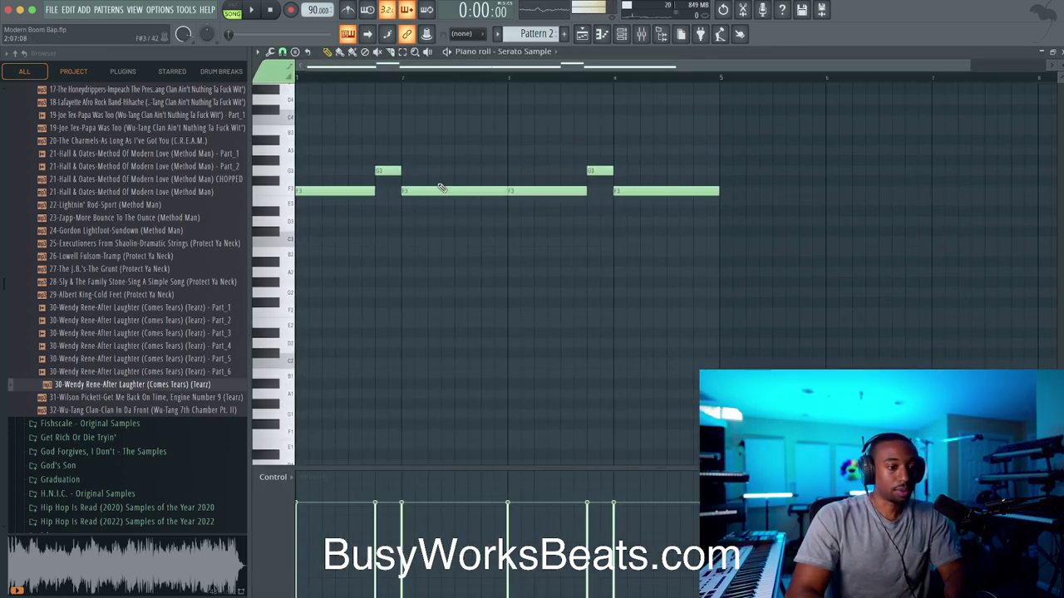
key("ctrl+a")
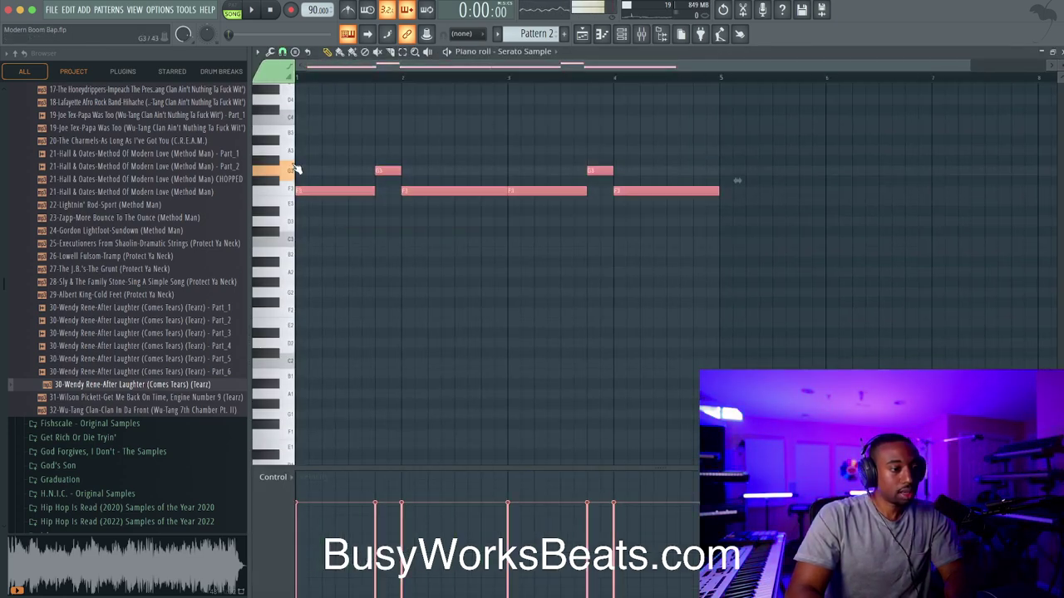
scroll(291, 137, "up", 3)
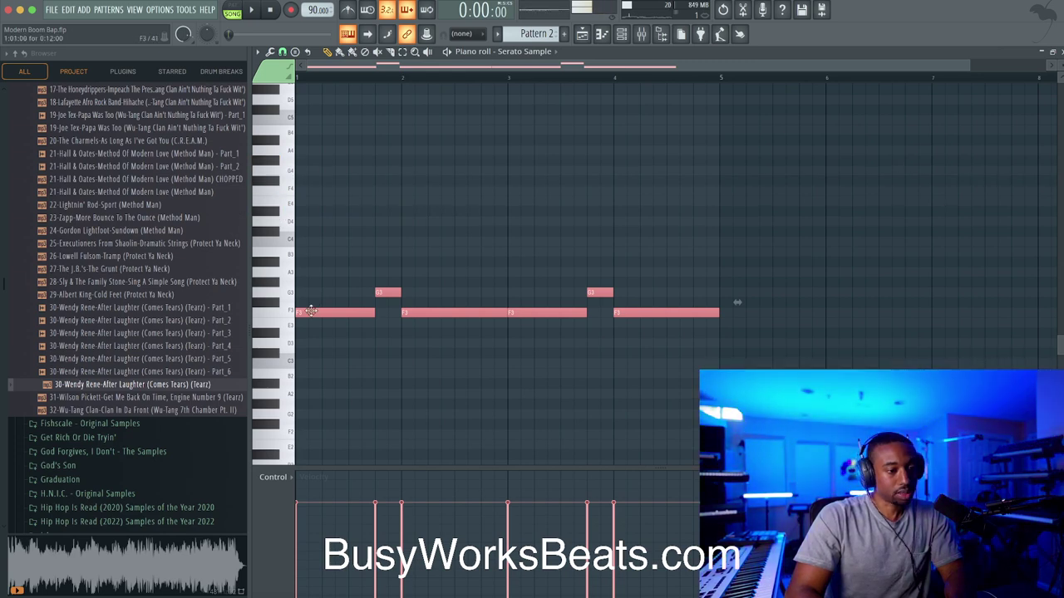
left_click_drag(310, 311, 309, 209)
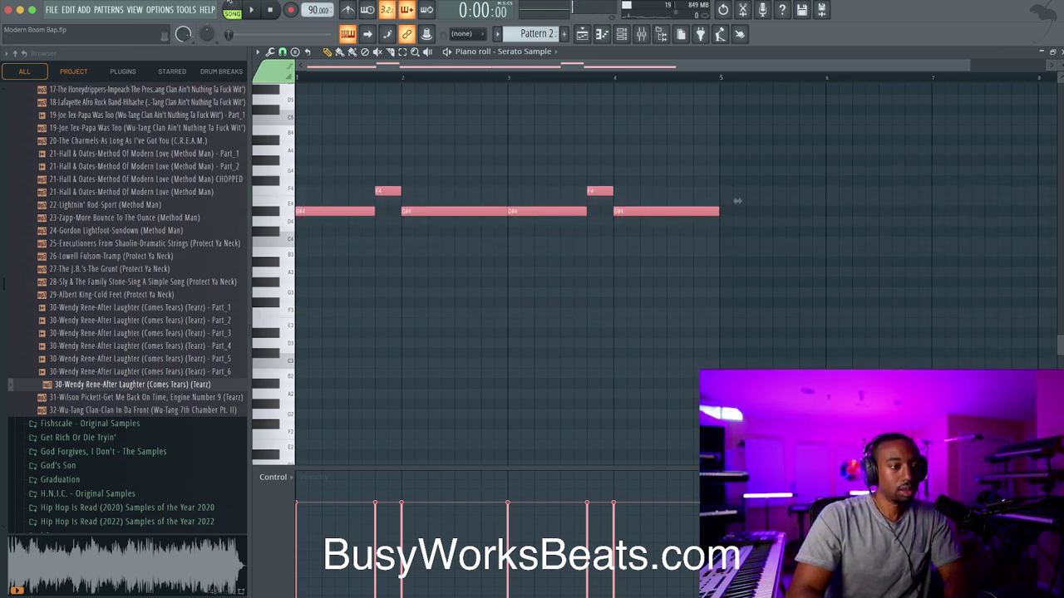
- Switch playback to pattern mode, audition the transposed notes and save the project
left_click(230, 7)
key("space")
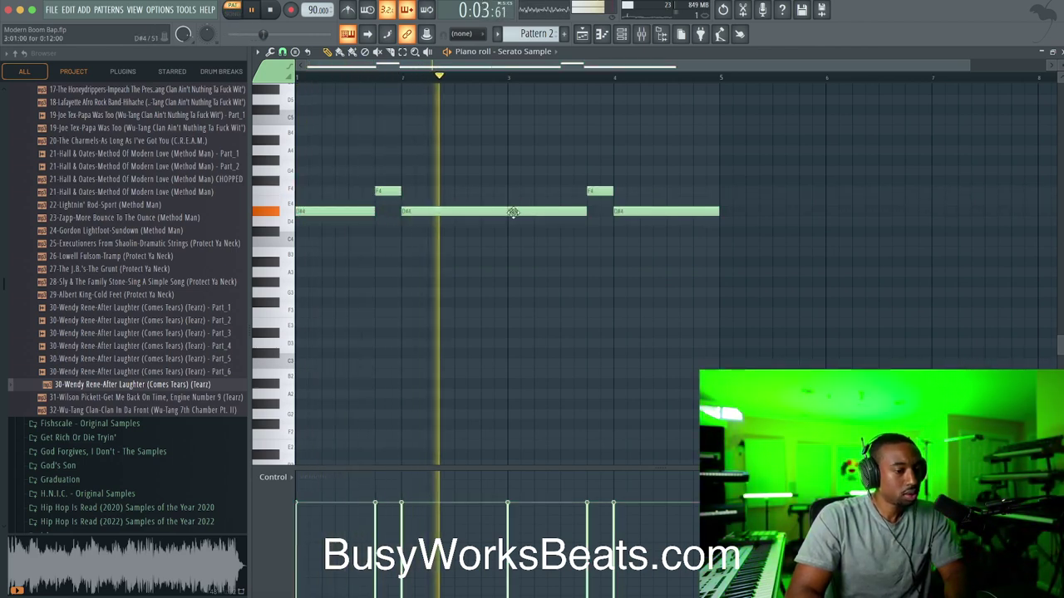
key("space")
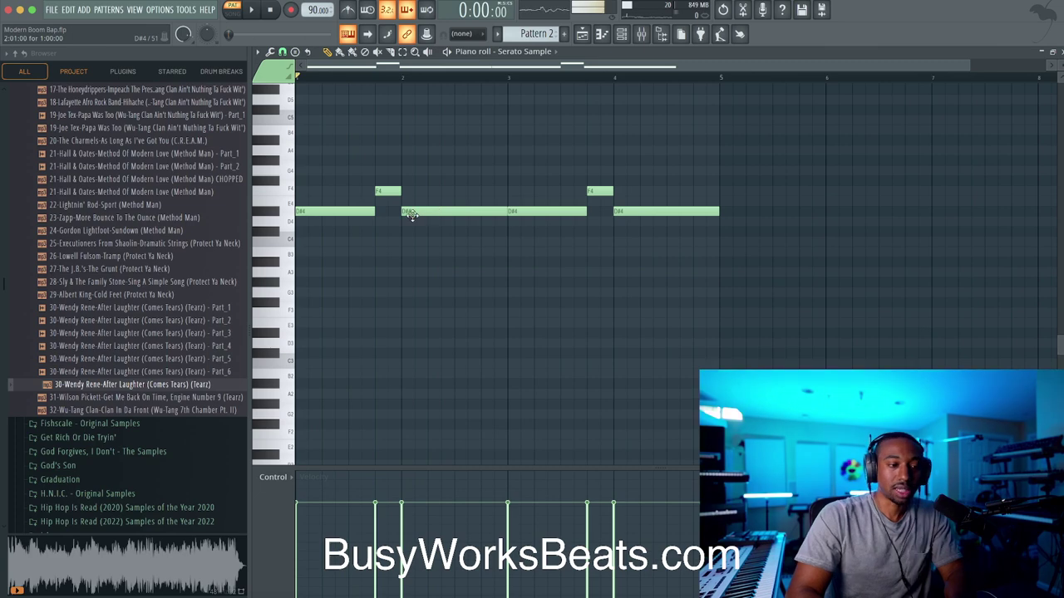
key("ctrl+s")
key("space")
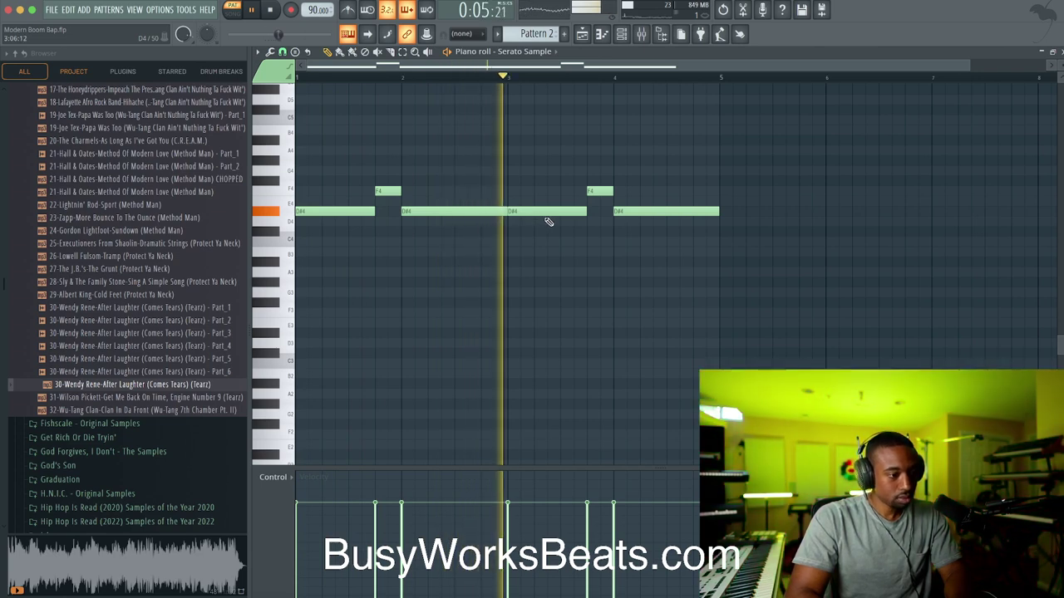
key("space")
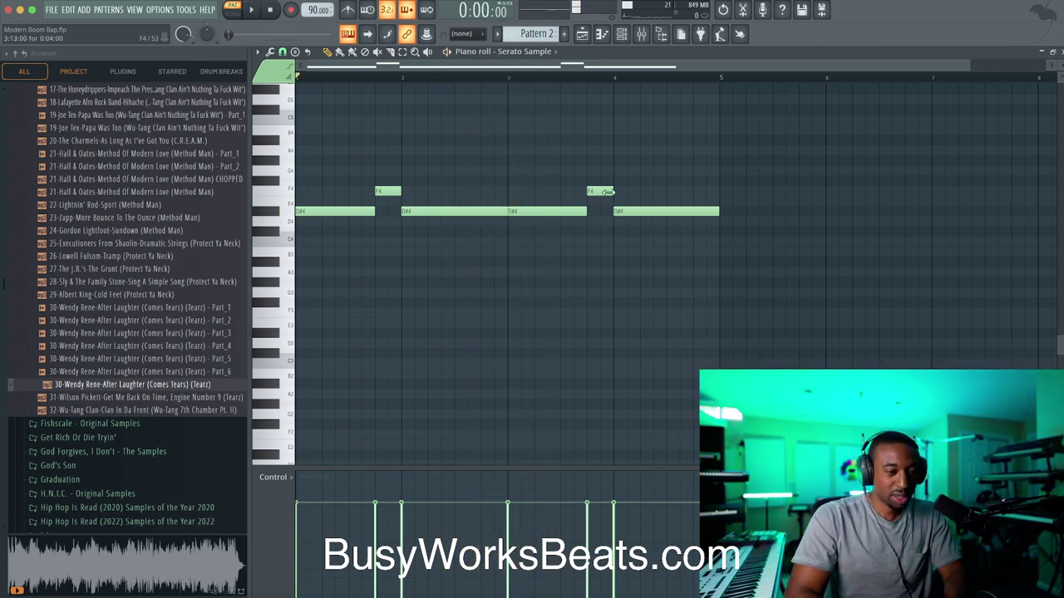
- Select the notes in the first two bars and audition them with the long notes on C4 and on C#4
left_click_drag(469, 221, 305, 241)
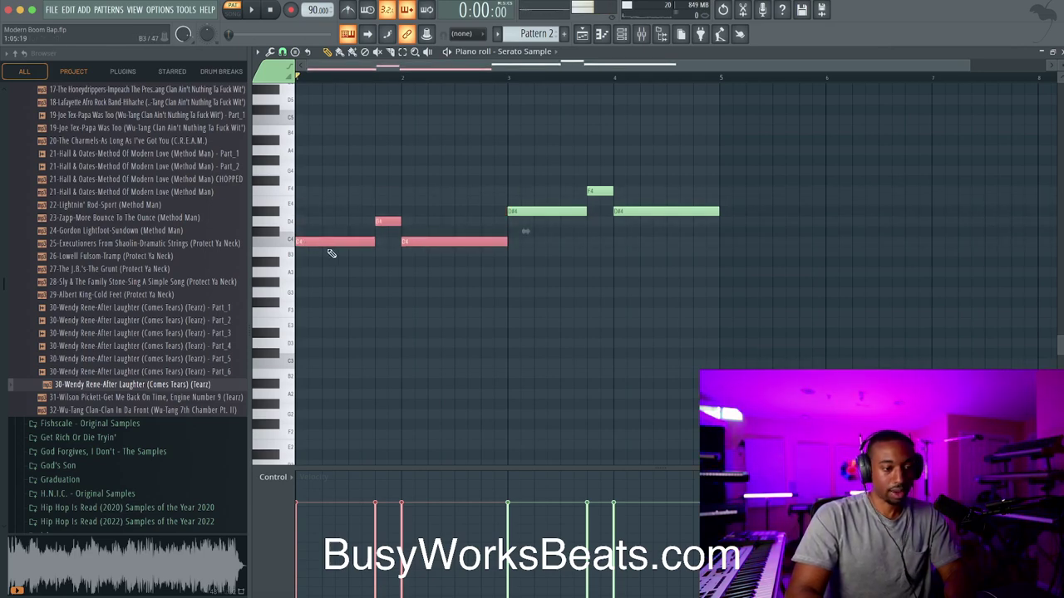
key("space")
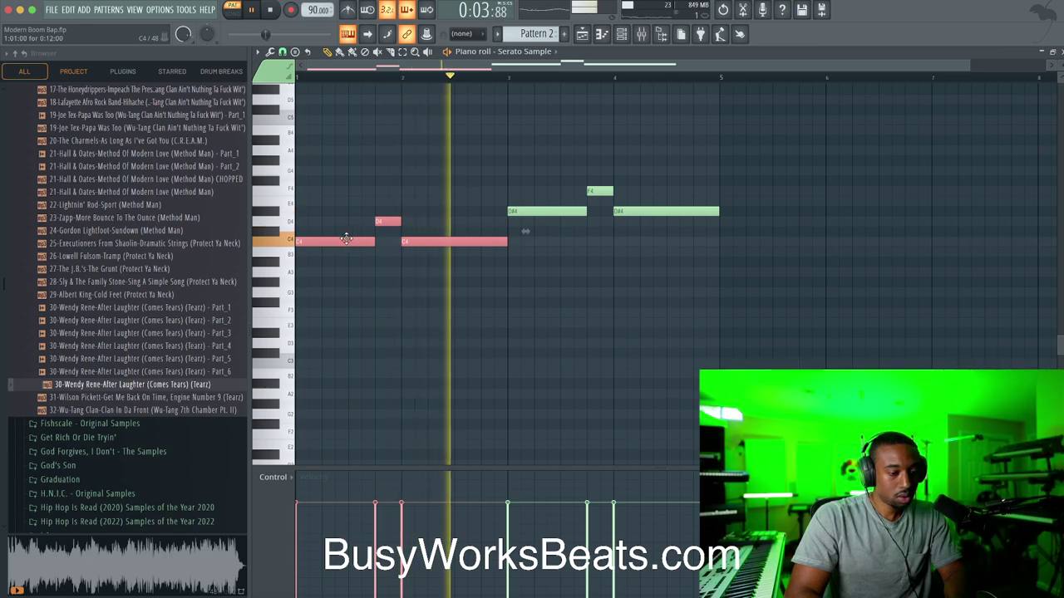
key("space")
key("space")
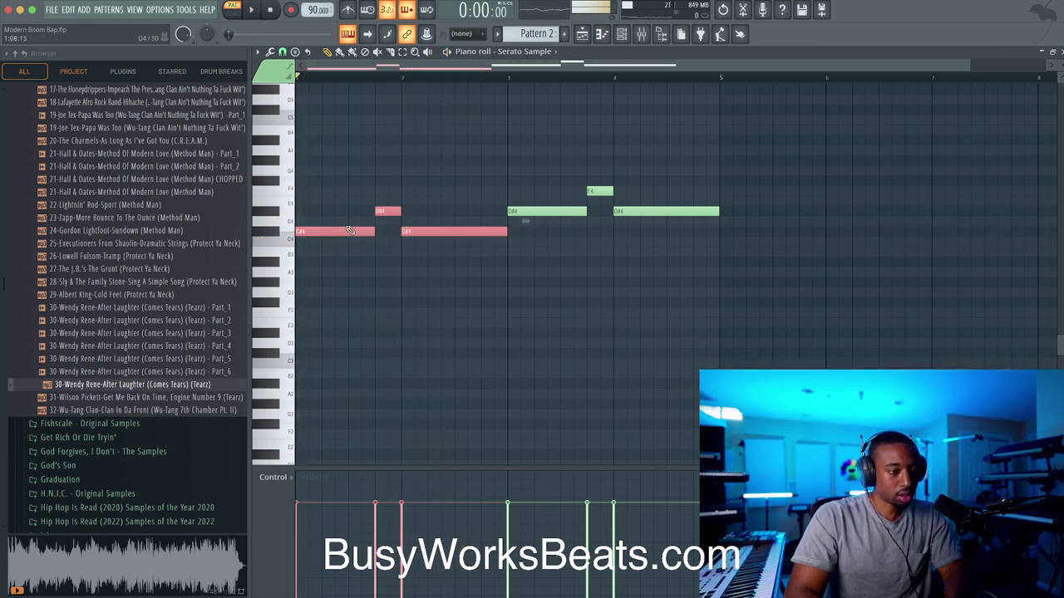
key("space")
key("space")
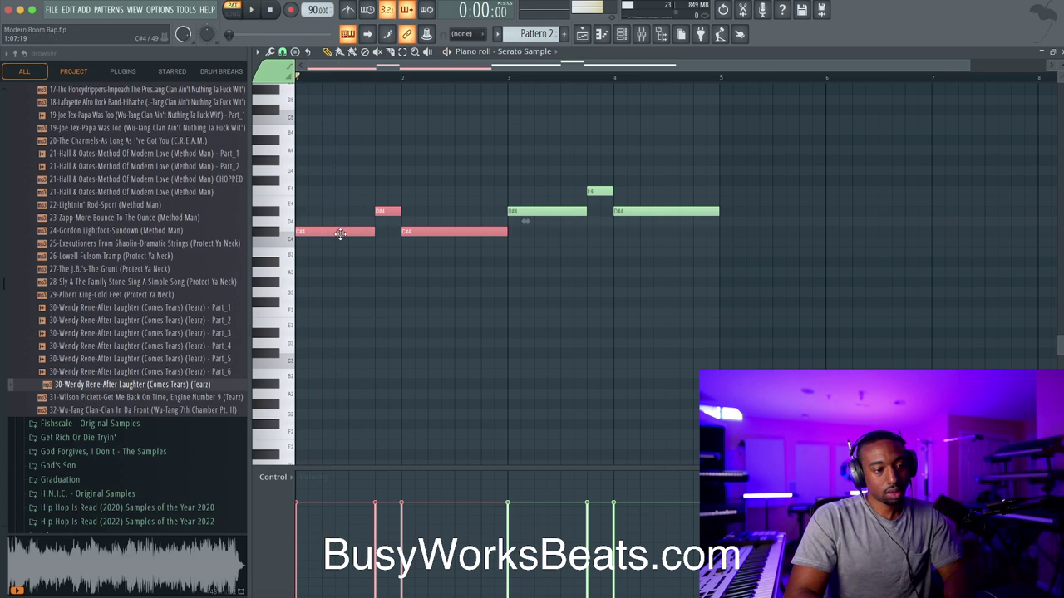
- Lower the selected notes so the long ones sit on A3, play the pattern, and return to the playlist in song mode
left_click_drag(332, 233, 336, 283)
key("space")
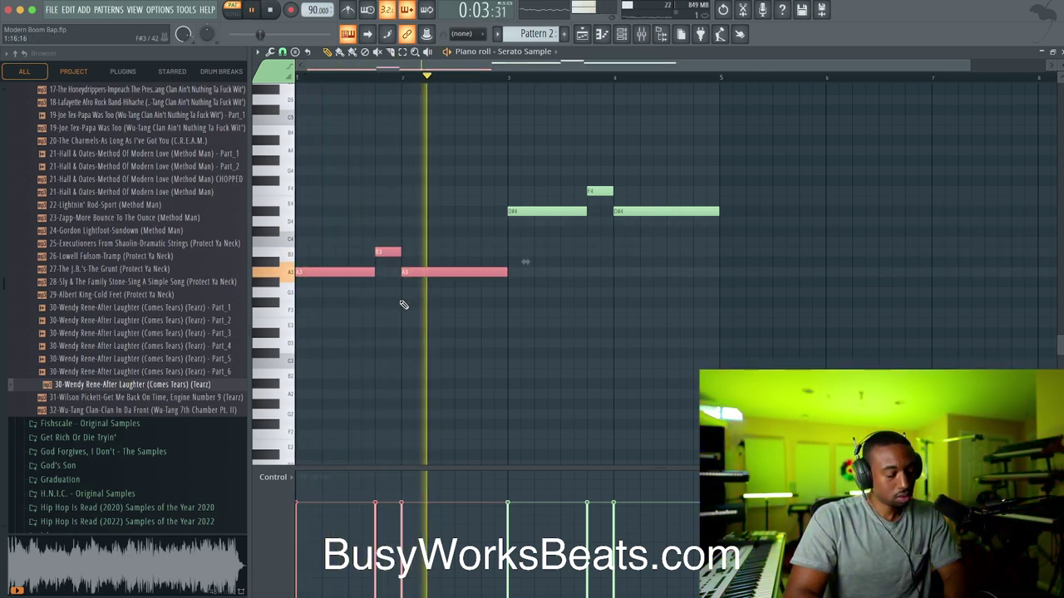
left_click(464, 287)
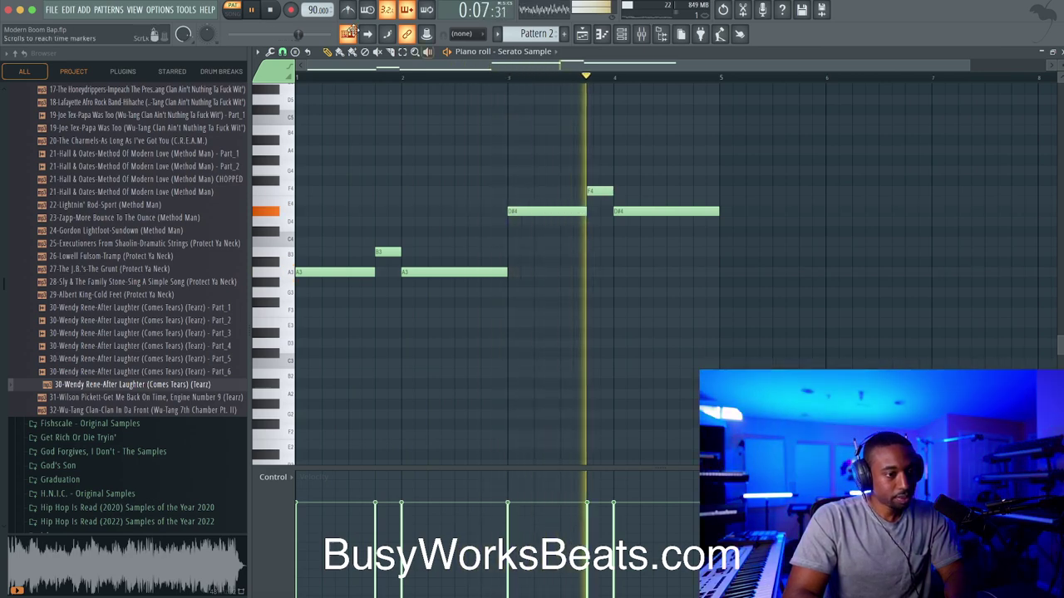
key("space")
left_click(583, 35)
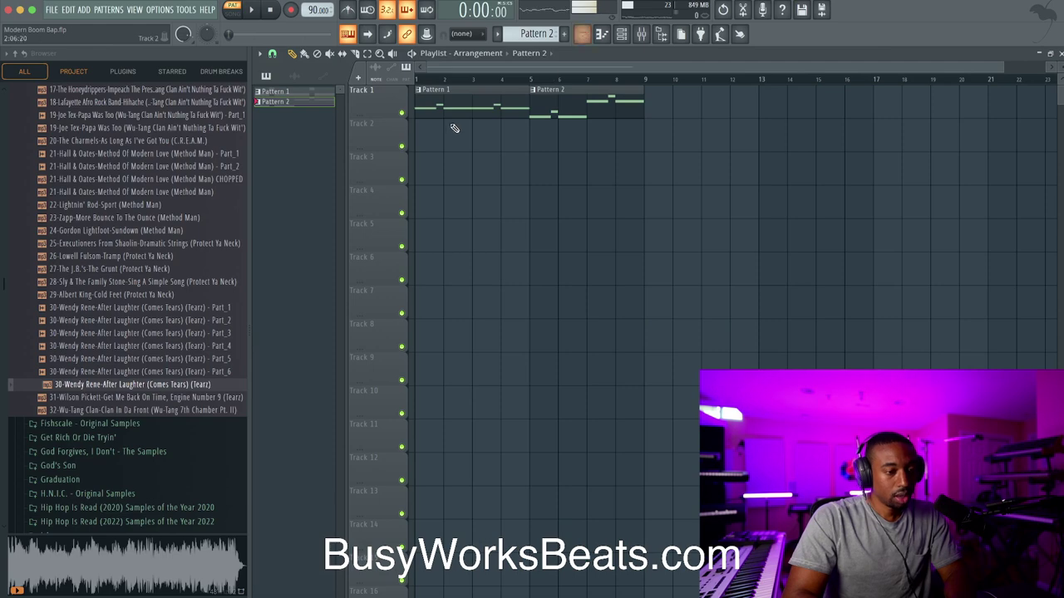
left_click(233, 10)
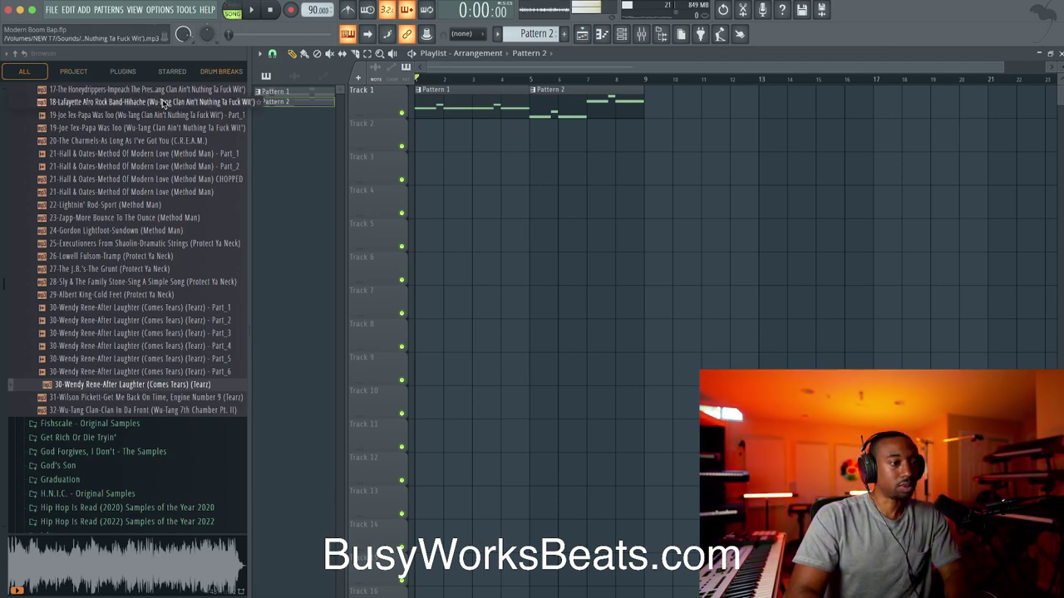
- Save the project and place AJ_HALL_DRUM_BREAK_BINGSTEEN_82_BPM from the "ONE MIC" pack's BREAKS! folder at bar 1 of Track 2
left_click(221, 71)
left_click(53, 93)
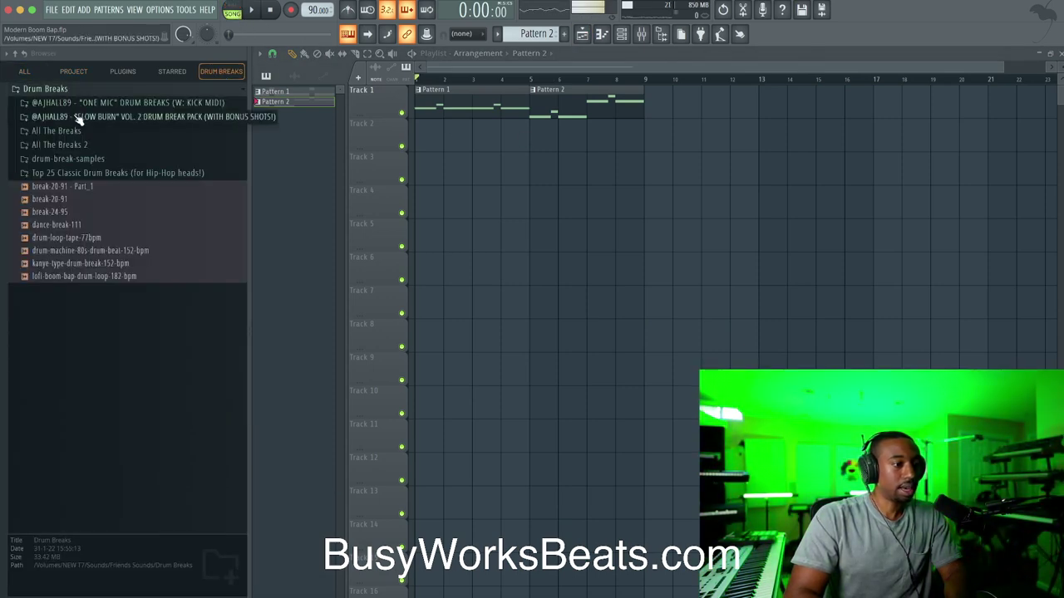
key("ctrl+s")
left_click(76, 107)
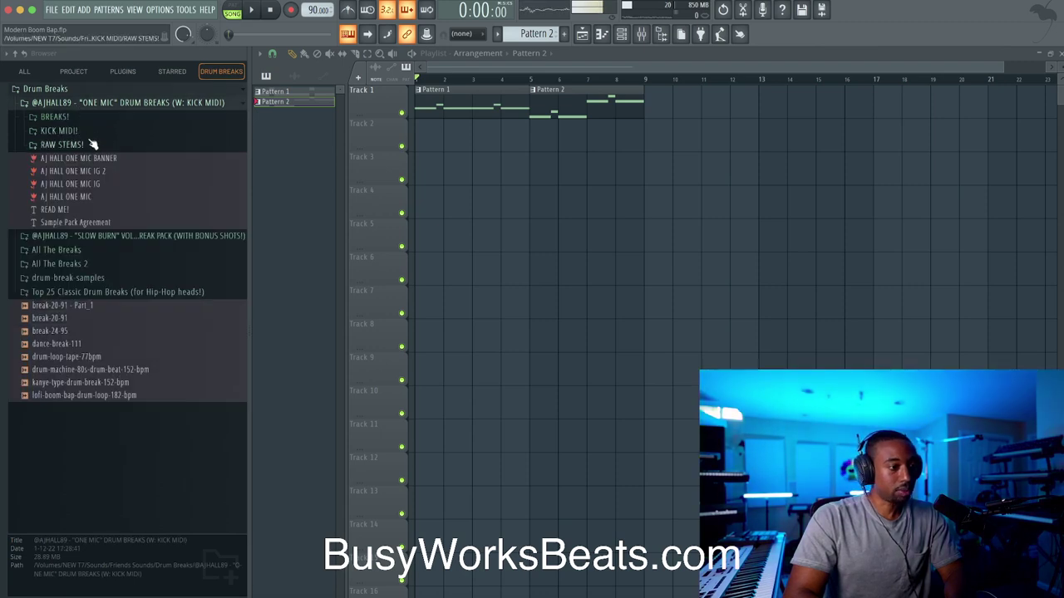
left_click(79, 119)
left_click(125, 168)
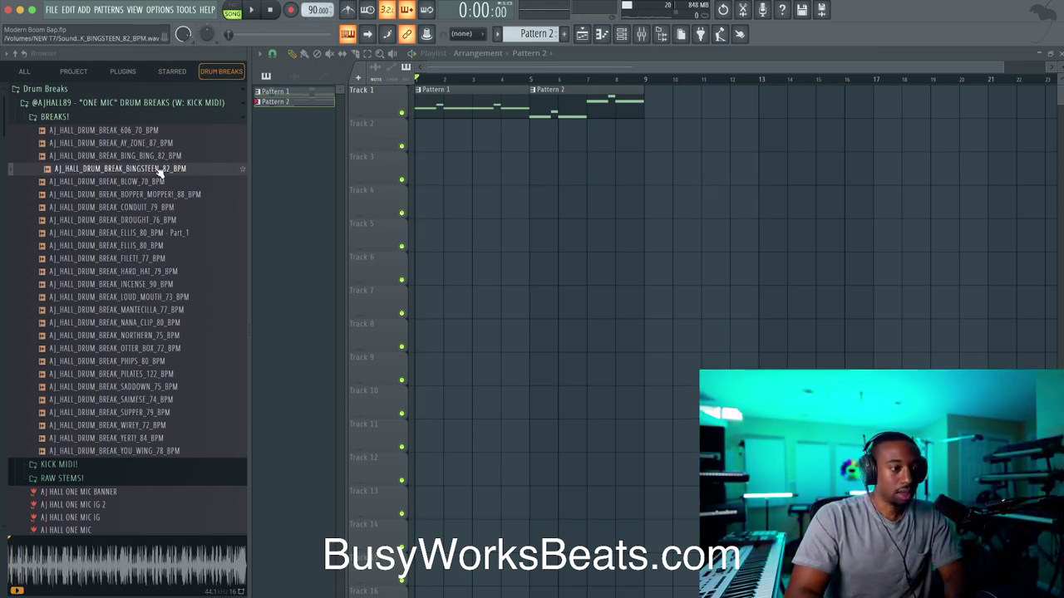
left_click_drag(160, 170, 425, 142)
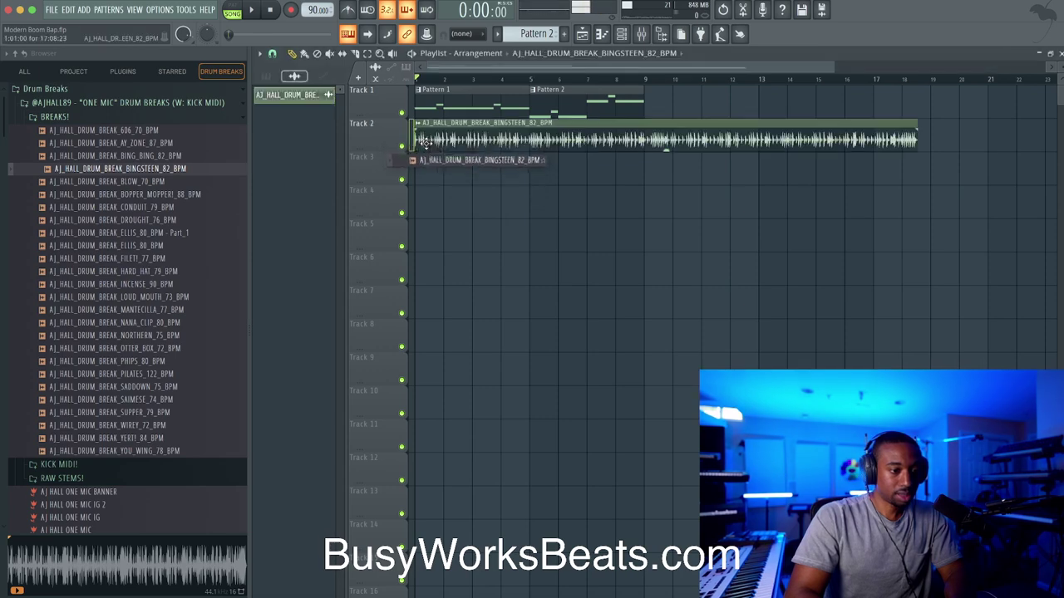
- Open the drum break clip's settings, set its time-stretching mode to Stretch, and move the settings window clear of Track 2
double_click(474, 126)
left_click(615, 202)
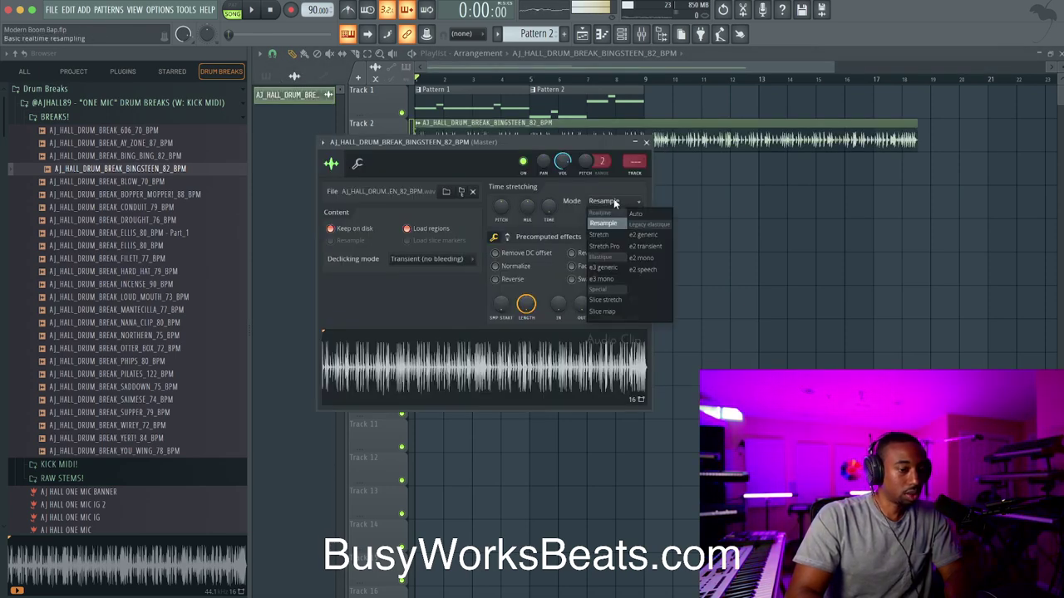
left_click(611, 237)
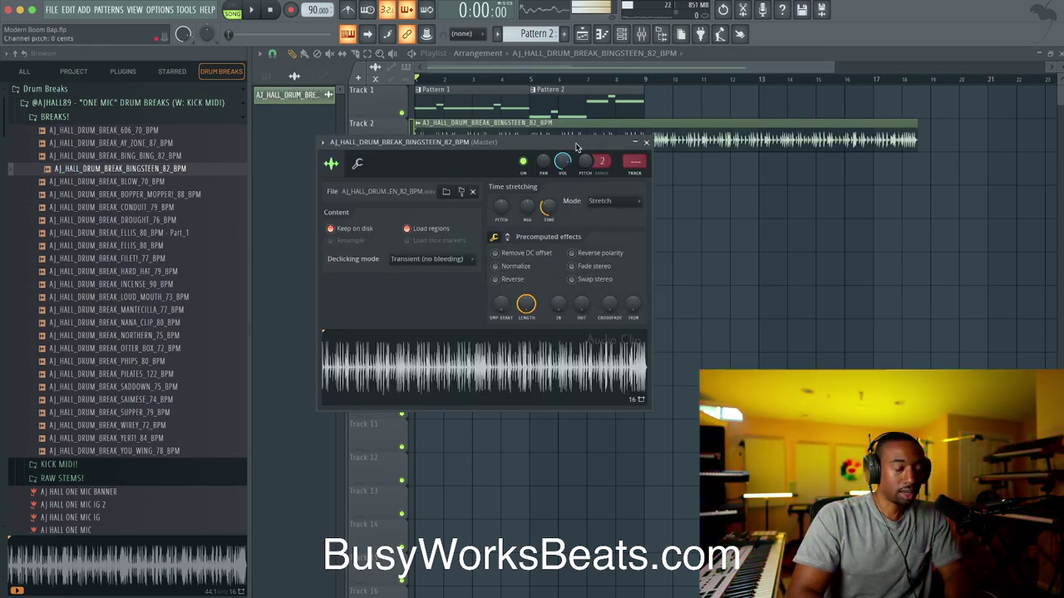
left_click_drag(578, 147, 582, 185)
- Set the project tempo to 82 BPM and shorten the drum break's stretch time so it ends at bar 17, checking it by playback
left_click_drag(307, 10, 307, 18)
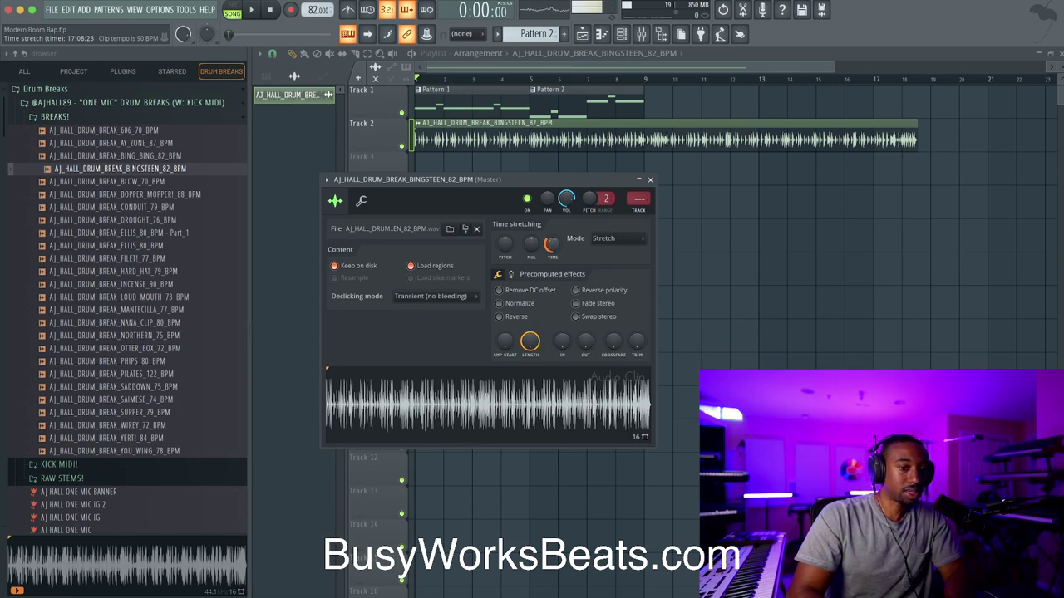
left_click_drag(552, 245, 552, 254)
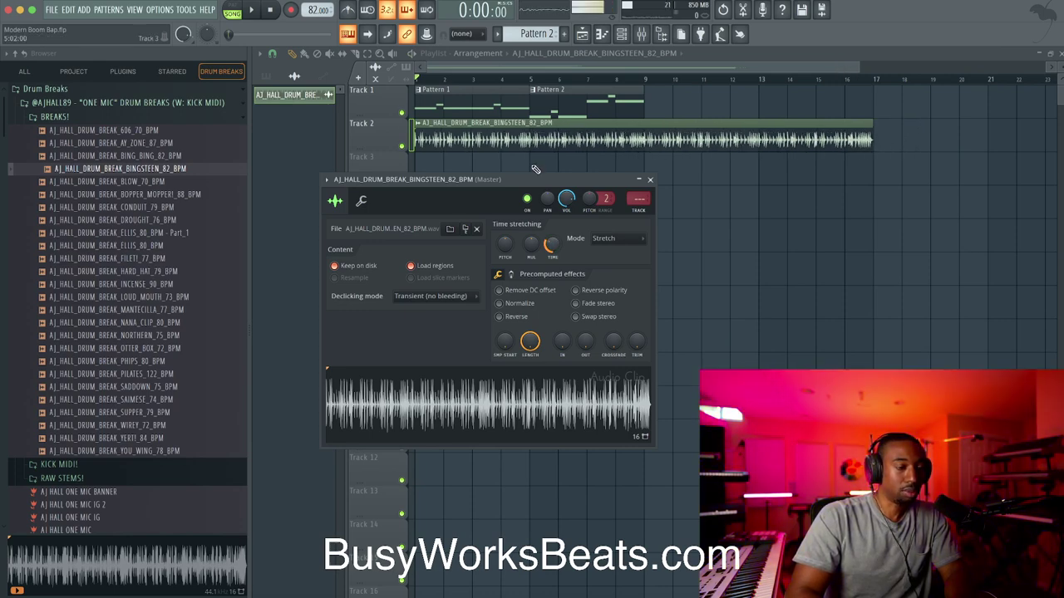
key("space")
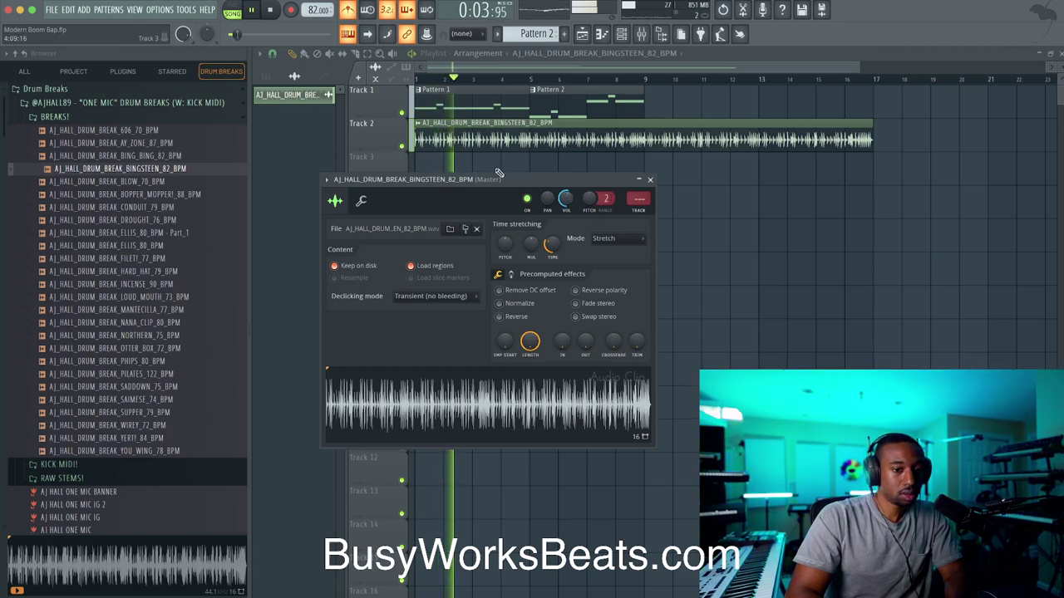
key("space")
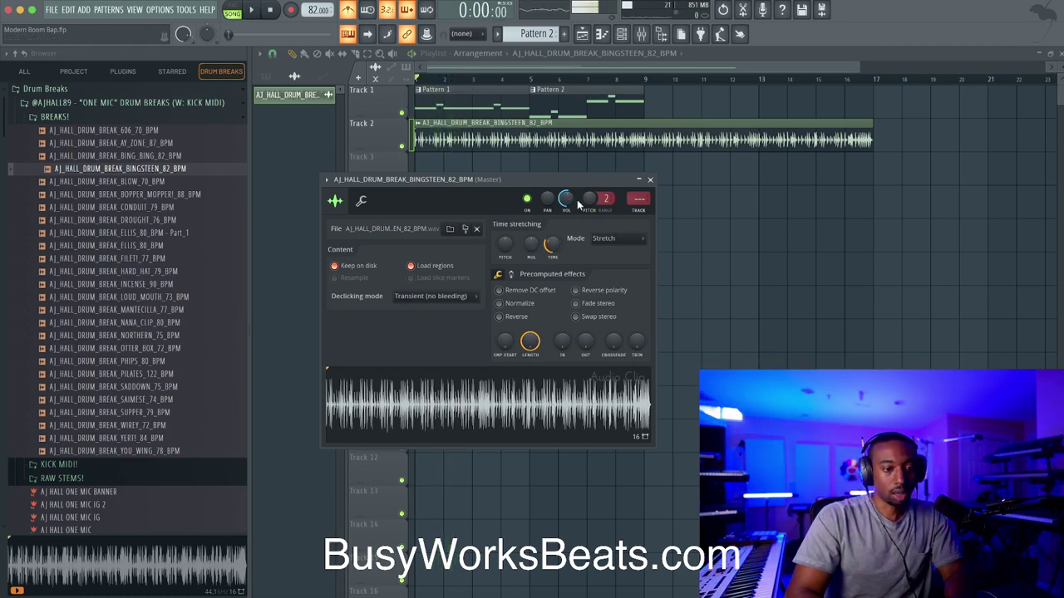
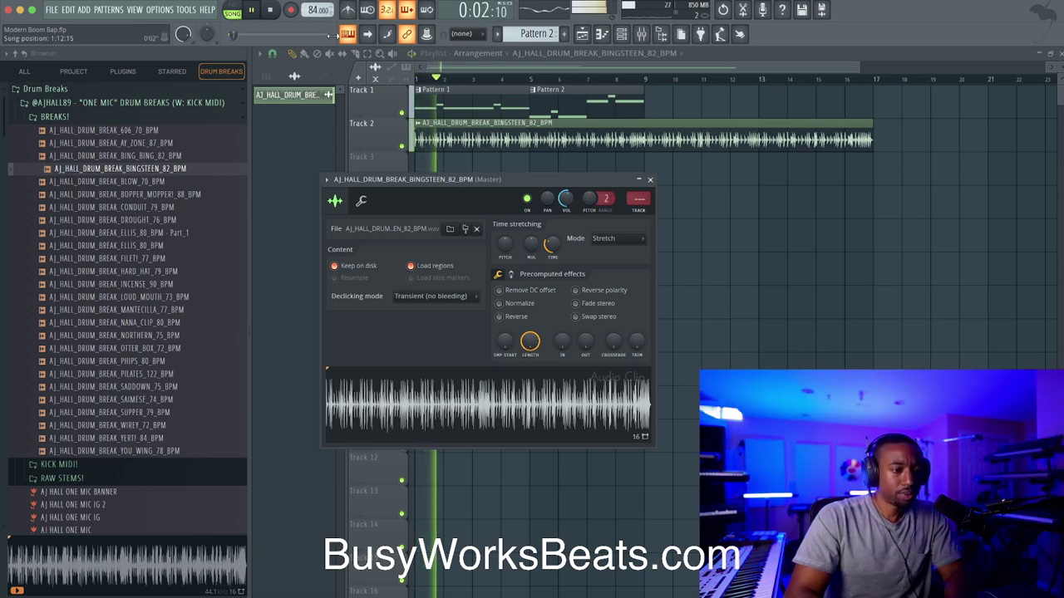
- Play the song at 82 BPM, close the drum break's settings and save the project
key("space")
key("space")
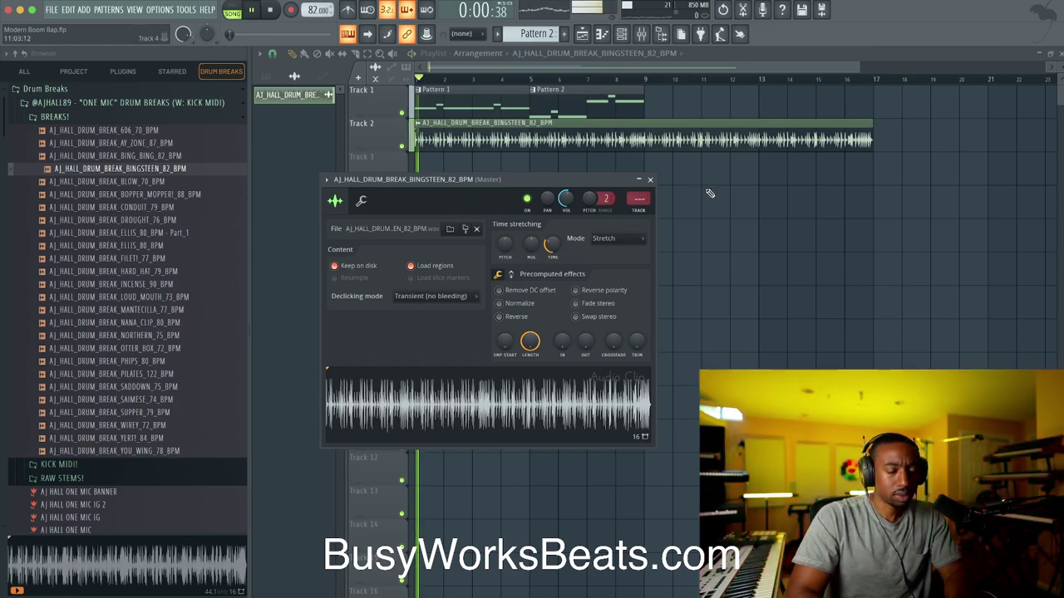
left_click(650, 180)
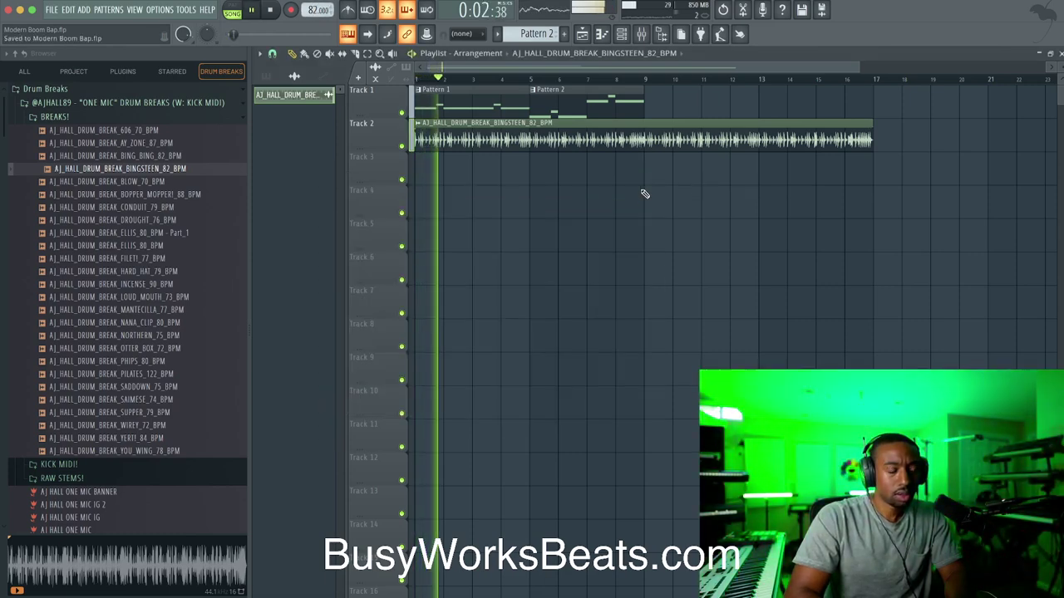
key("space")
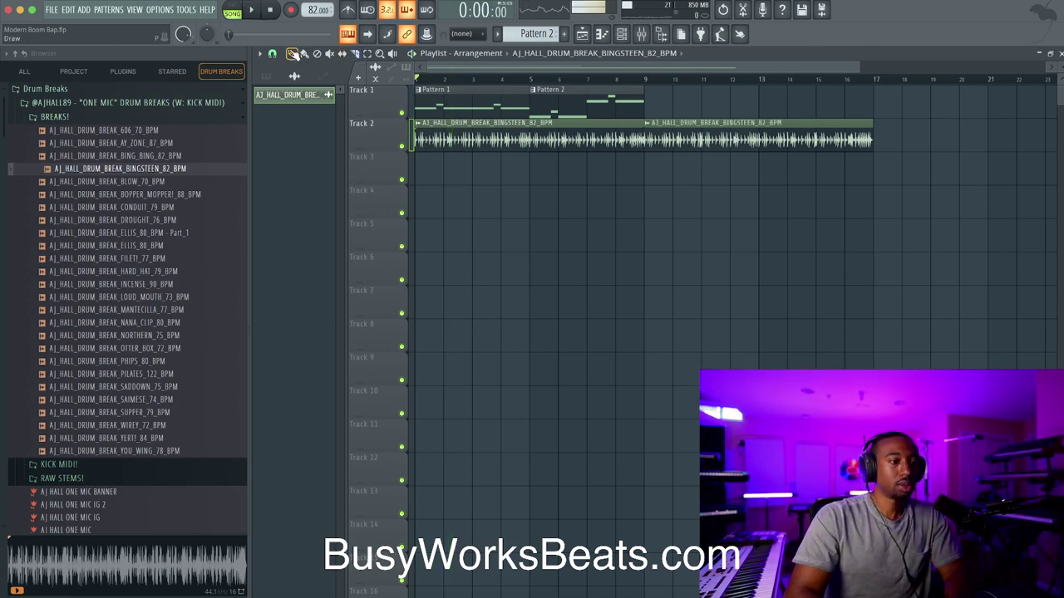
- Delete the second drum break clip from bar 9 to 17 on Track 2 and hide the browser to widen the playlist
right_click(687, 142)
scroll(429, 124, "up", 3)
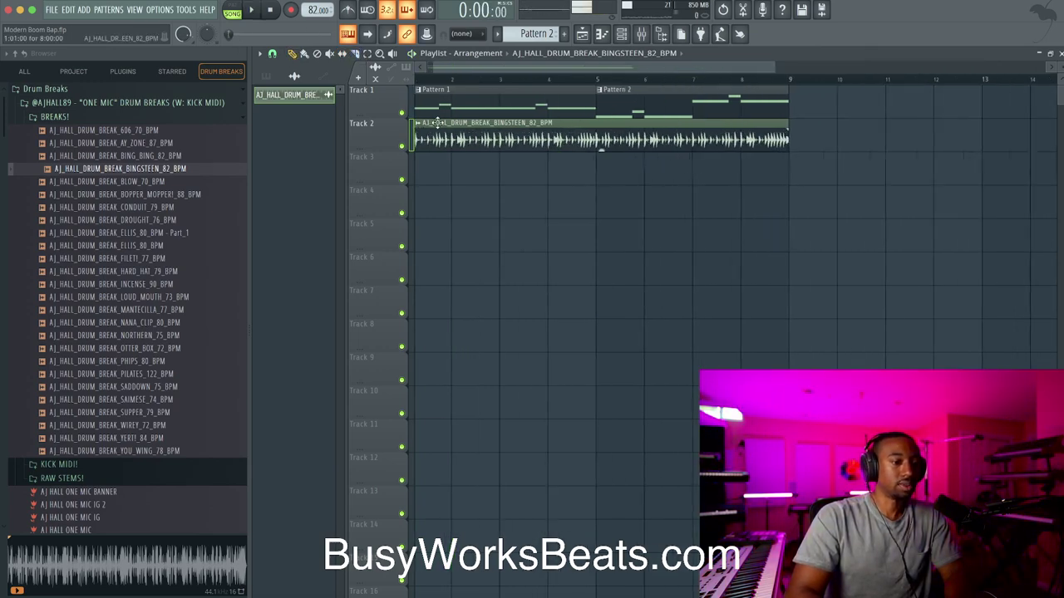
left_click(665, 36)
left_click(662, 33)
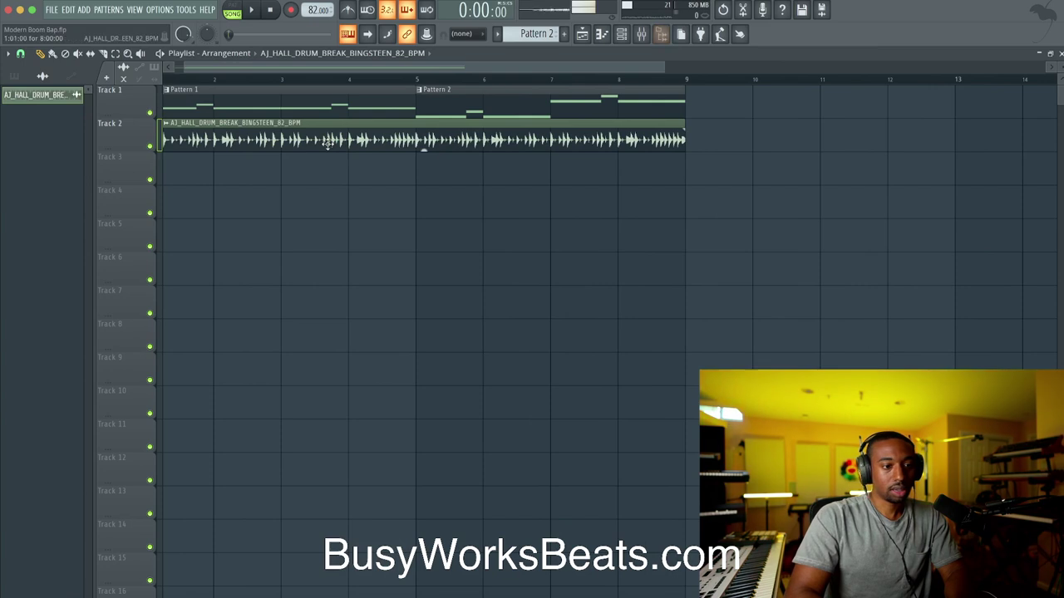
- Change the playlist's snap setting and slice the Track 2 drum break at bars 2, 3, 4 and 5
left_click(20, 54)
left_click(36, 227)
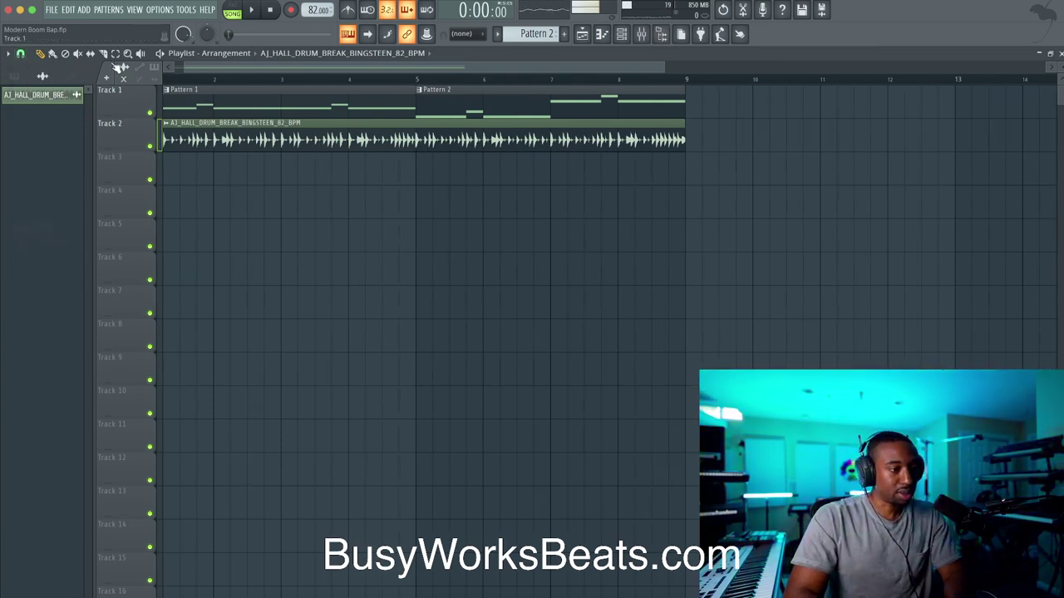
scroll(240, 180, "up", 3)
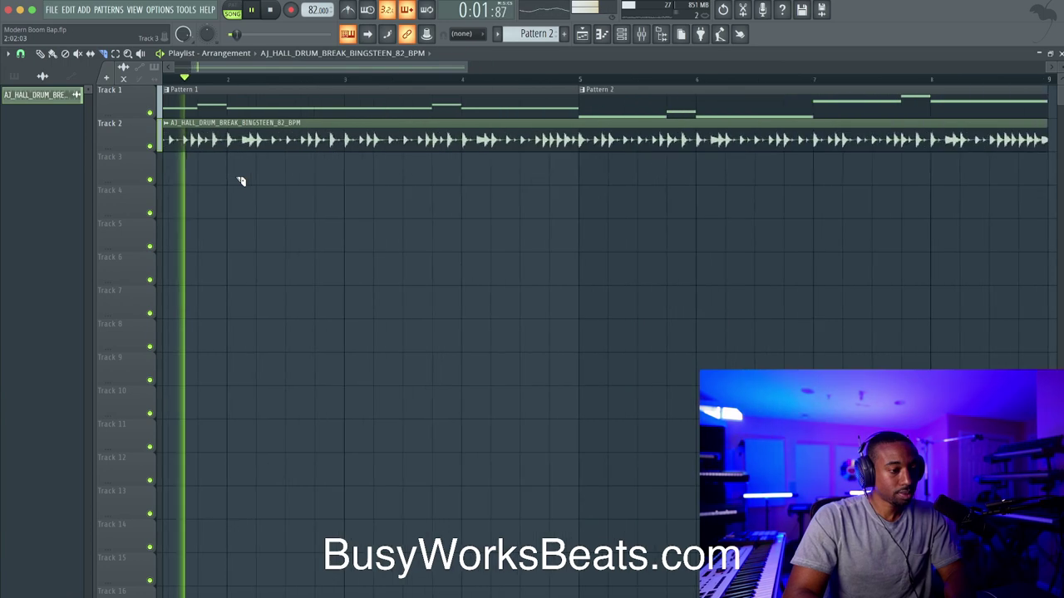
key("space")
left_click(279, 143)
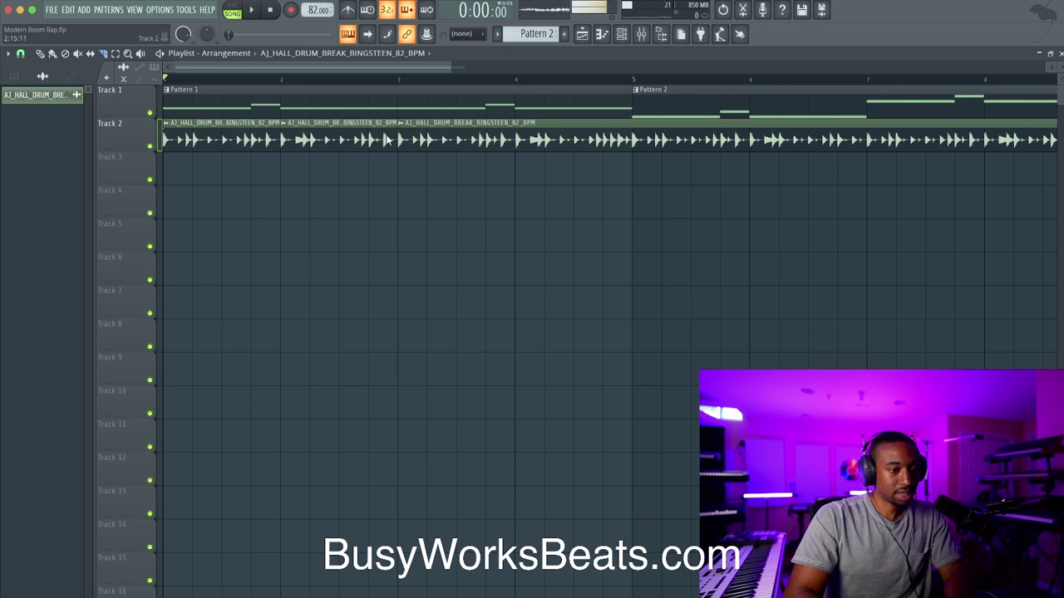
left_click(641, 141)
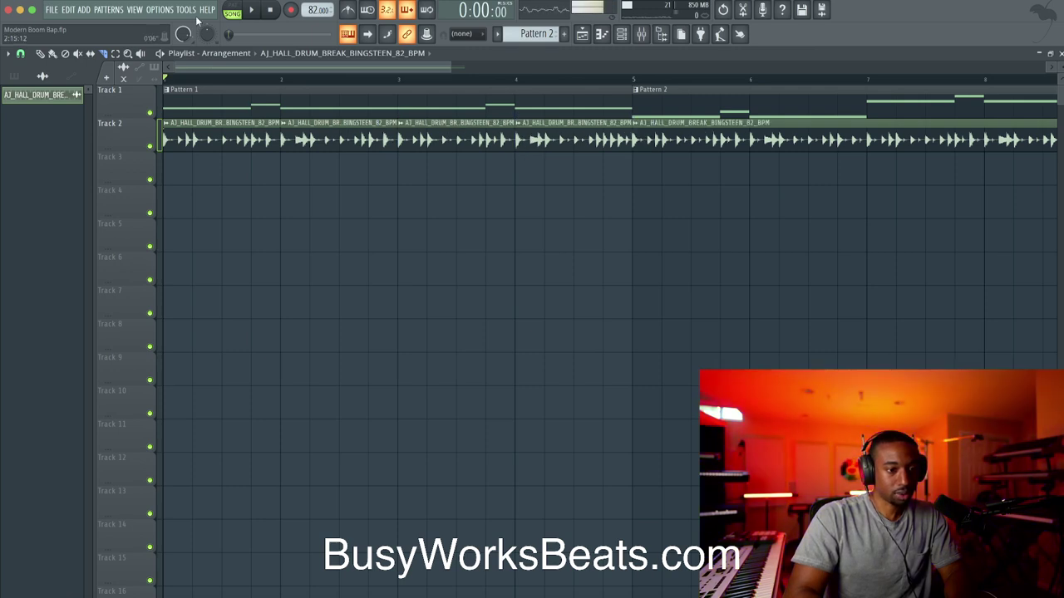
- Play the sliced drum break and delete its remaining piece from bar 5 to 9
key("space")
scroll(542, 140, "down", 1)
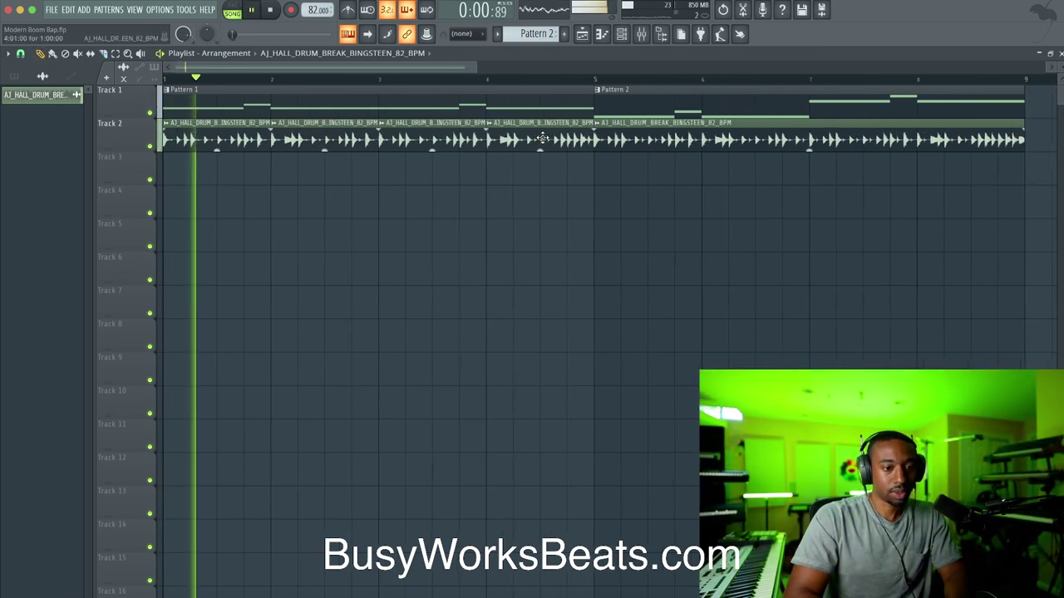
scroll(592, 174, "down", 2)
right_click(597, 143)
key("space")
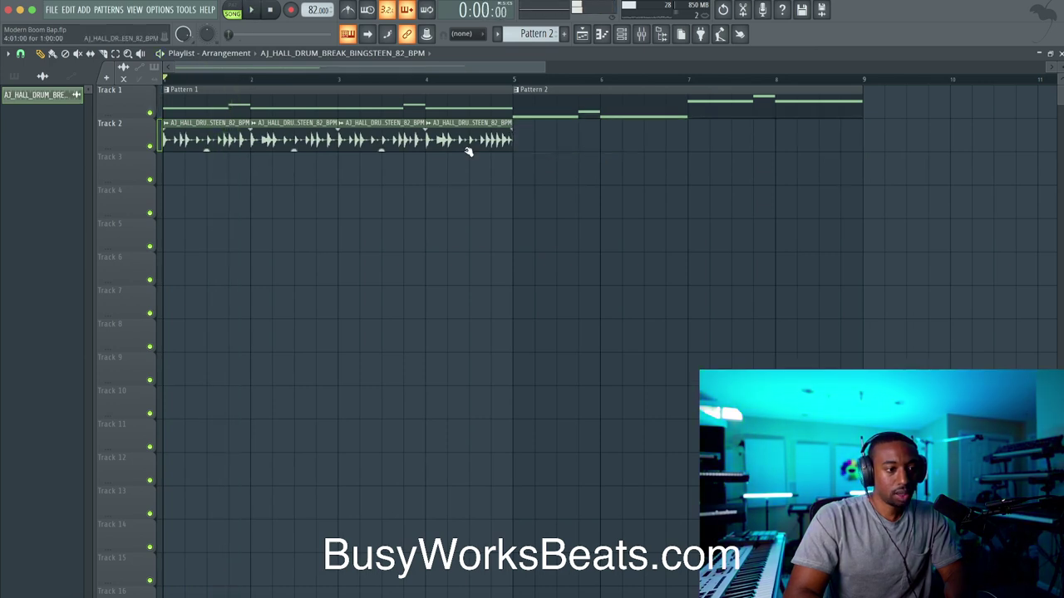
- Open the channel rack and mixer, and load FabFilter Pro-Q 3 into Slot 1 of the drum break's mixer track
left_click(621, 34)
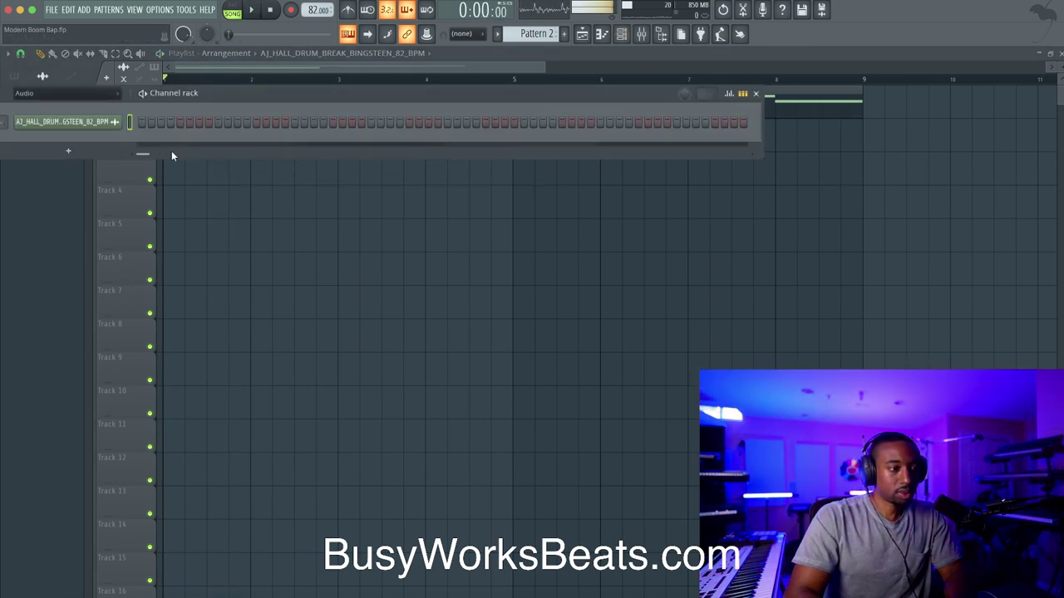
left_click_drag(175, 92, 313, 96)
key("F9")
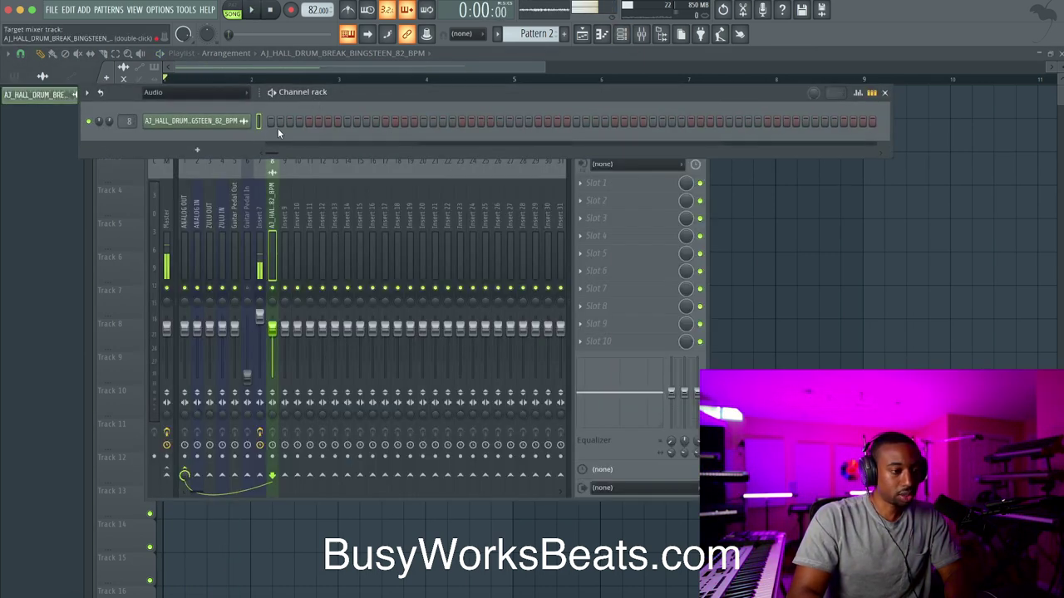
left_click(603, 183)
mouse_move(597, 198)
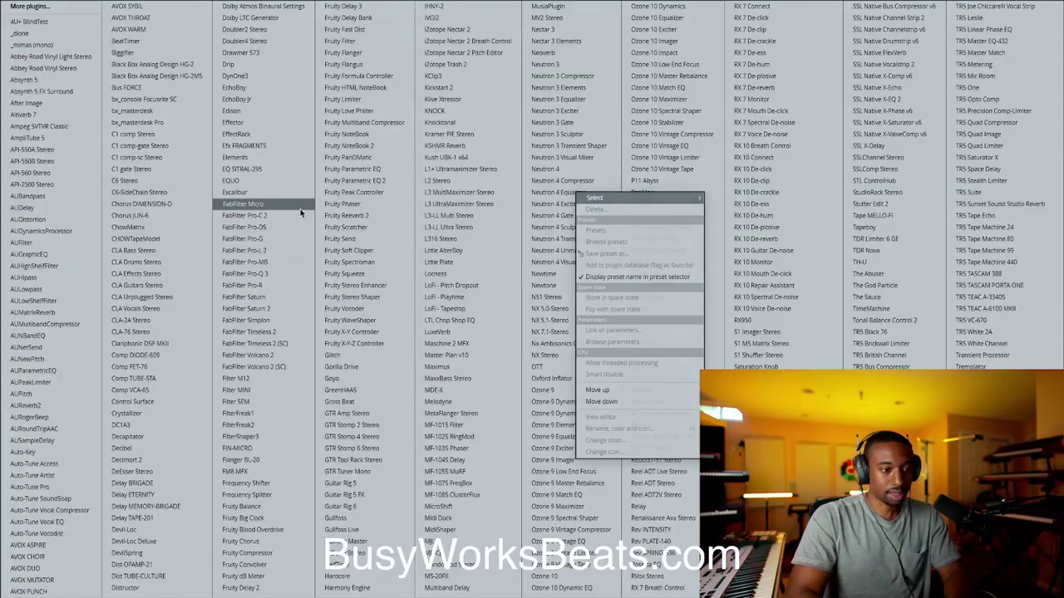
left_click(293, 271)
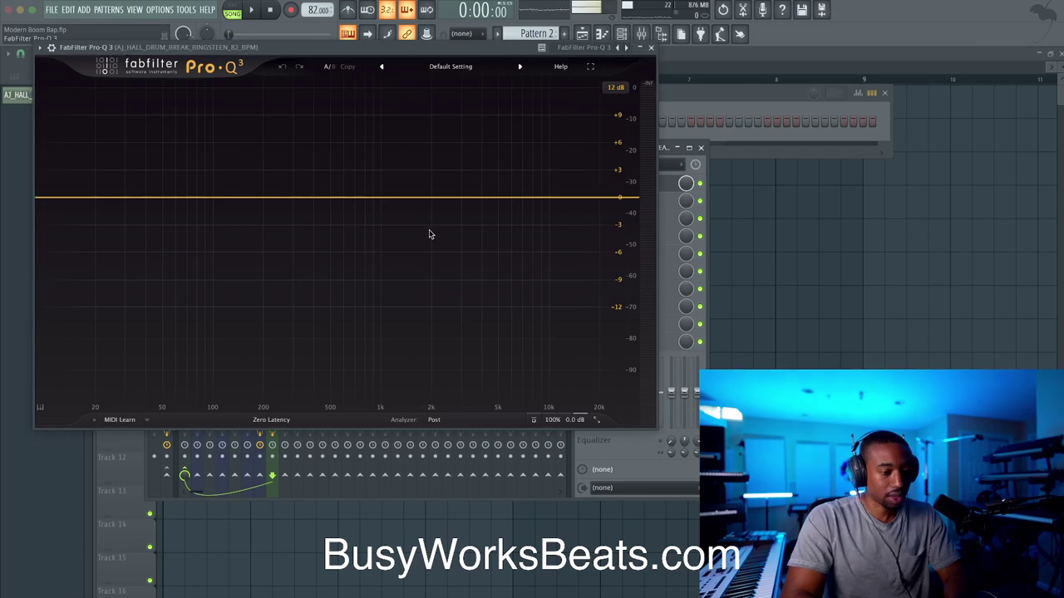
- Add a high-shelf band at about 724 Hz, lower its gain to about -4.86 dB during playback, and close the equalizer
left_click(365, 199)
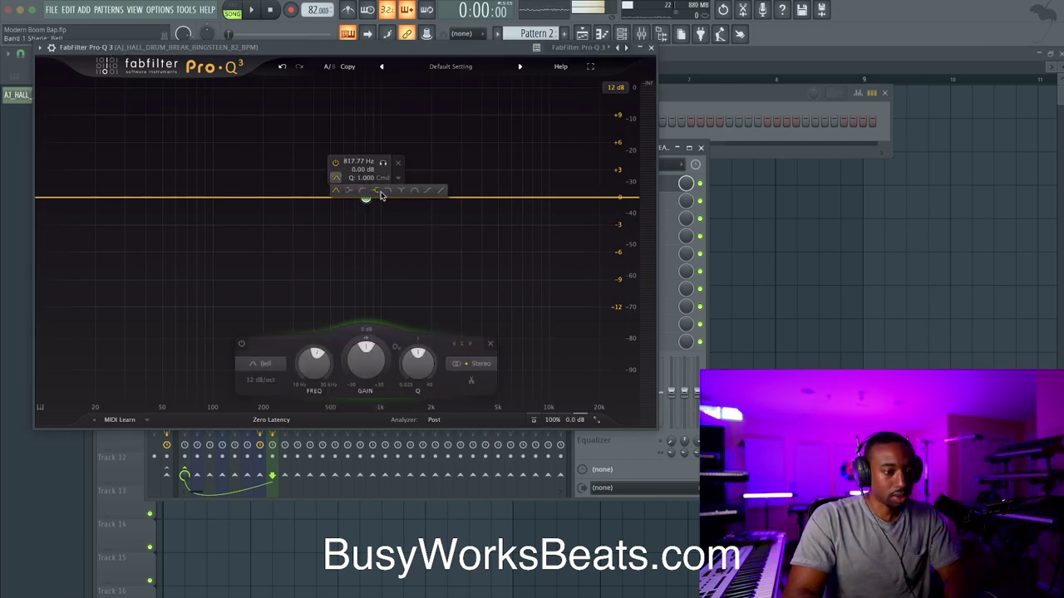
key("space")
left_click_drag(368, 366, 365, 380)
mouse_move(366, 213)
left_mouse_down()
mouse_move(379, 215)
mouse_move(359, 216)
left_mouse_up()
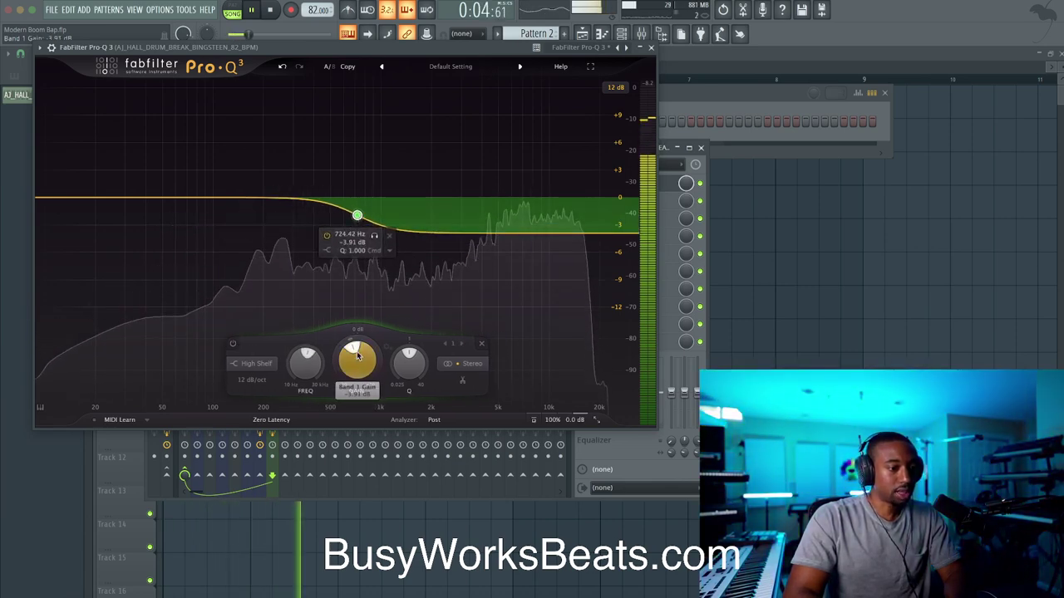
scroll(353, 366, "down", 2)
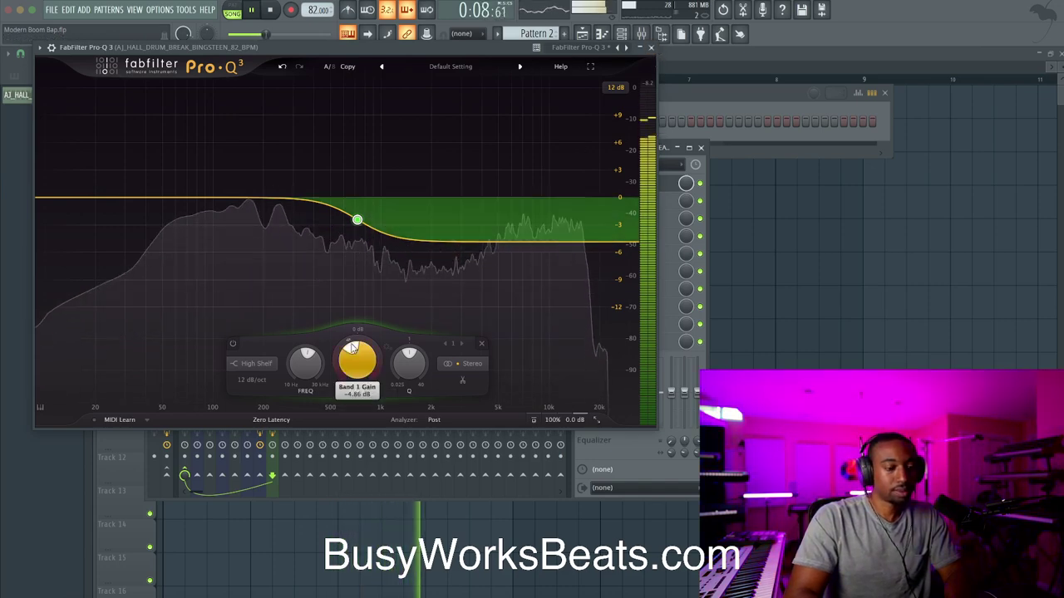
left_click(651, 47)
key("space")
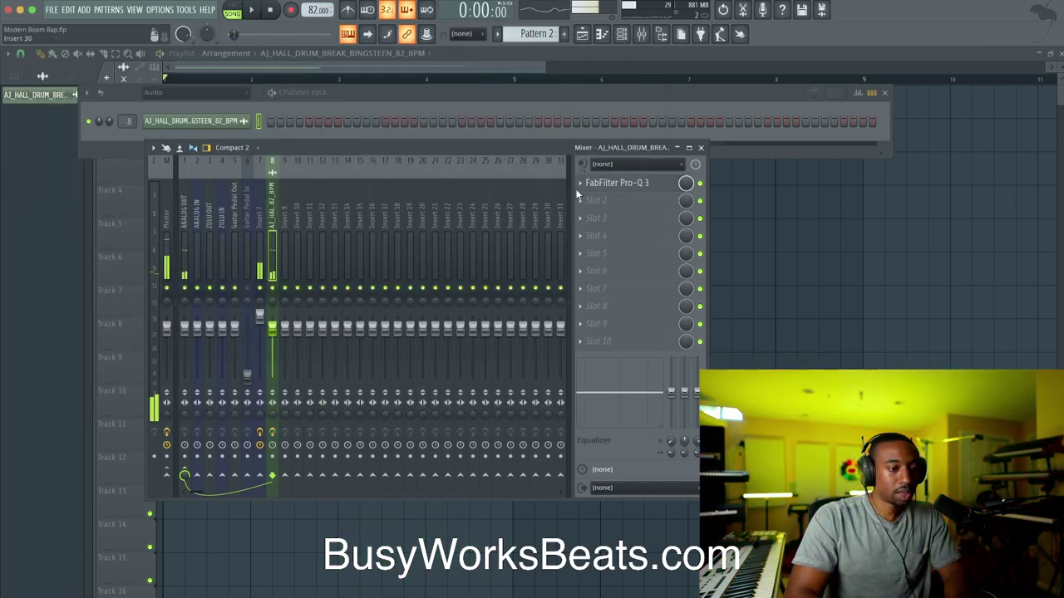
- Load FabFilter Saturn 2 into Slot 2, raise its Warm Tape drive to 78.2% while listening, and close the plugin
left_click(610, 201)
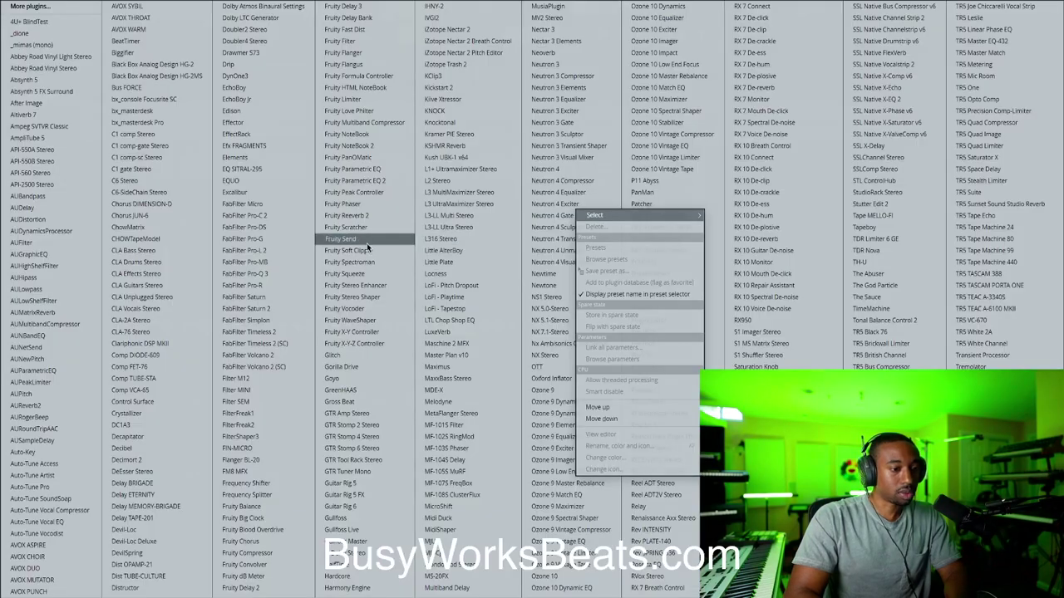
left_click(295, 309)
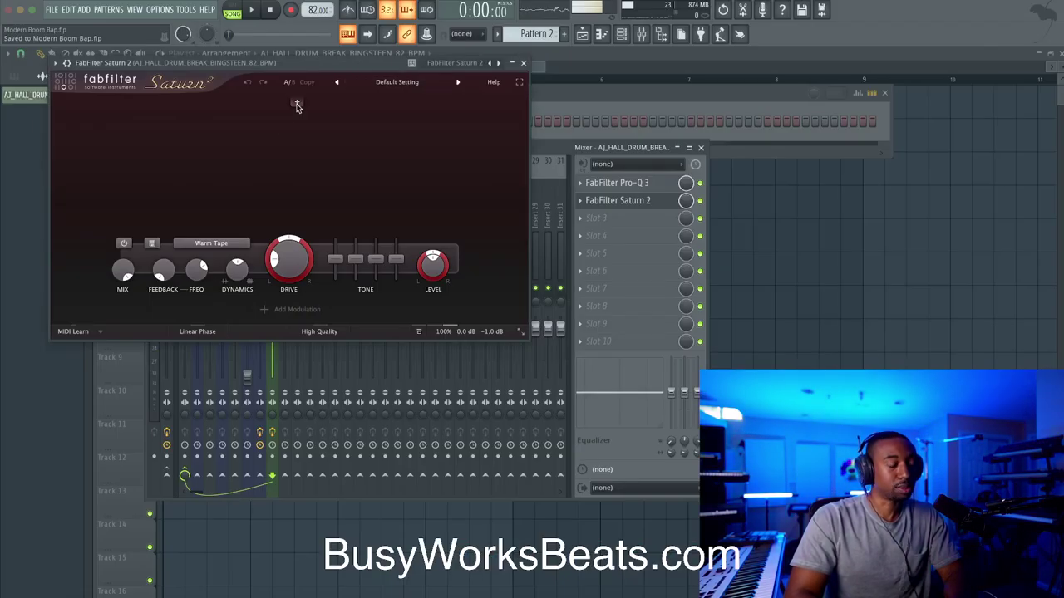
key("space")
left_click_drag(289, 254, 308, 180)
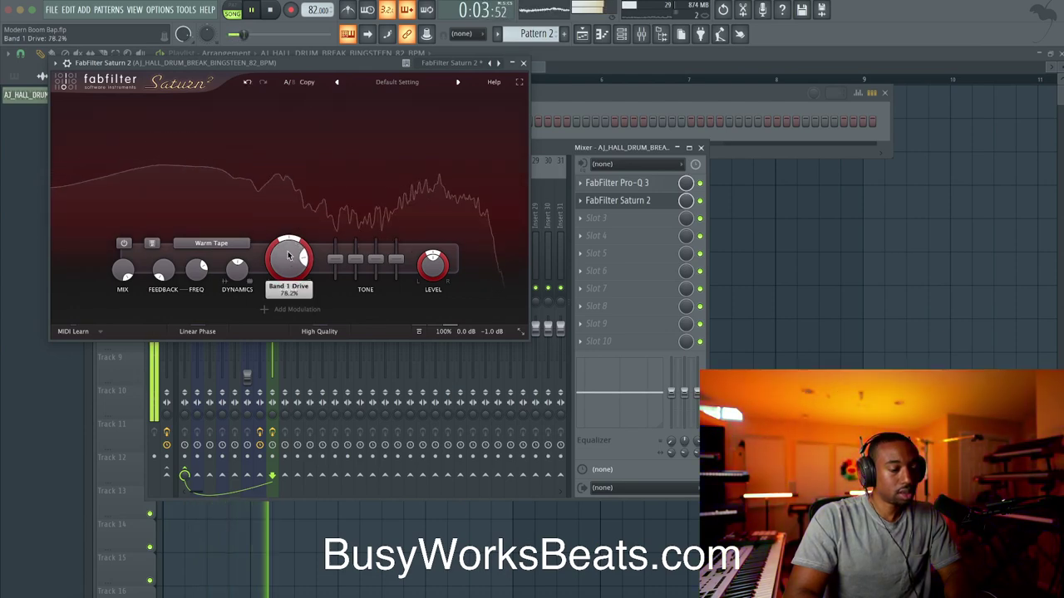
key("space")
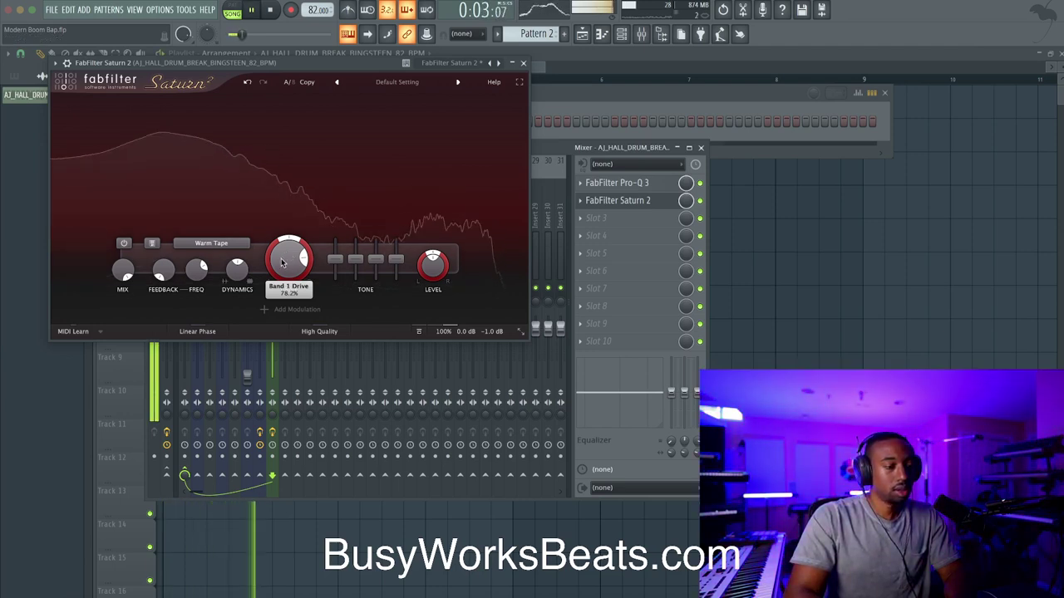
key("space")
left_click(523, 63)
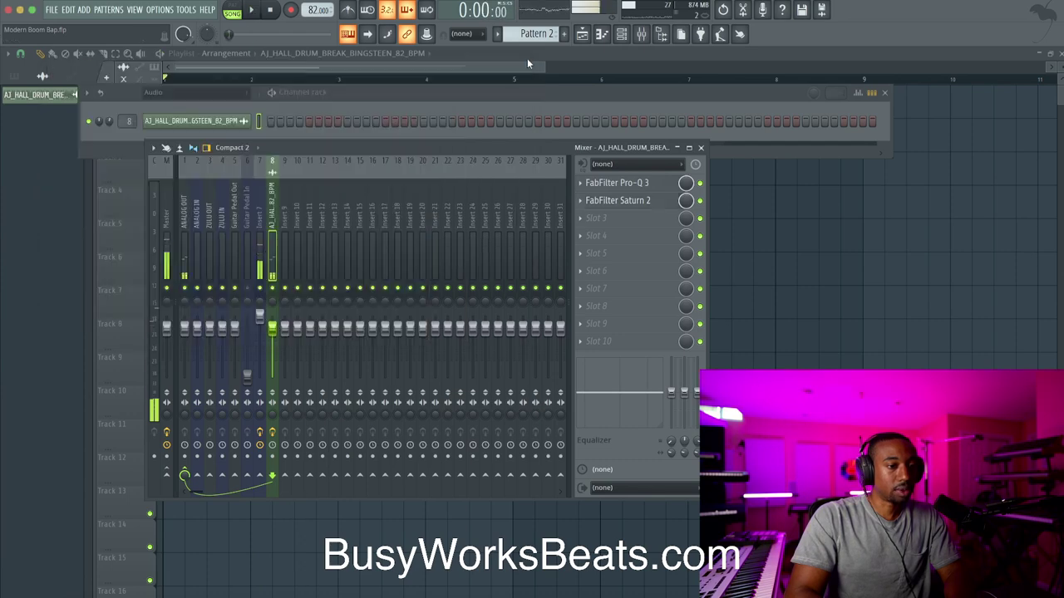
- Play the song with the processed drums, close the mixer and channel rack, and save the project
key("space")
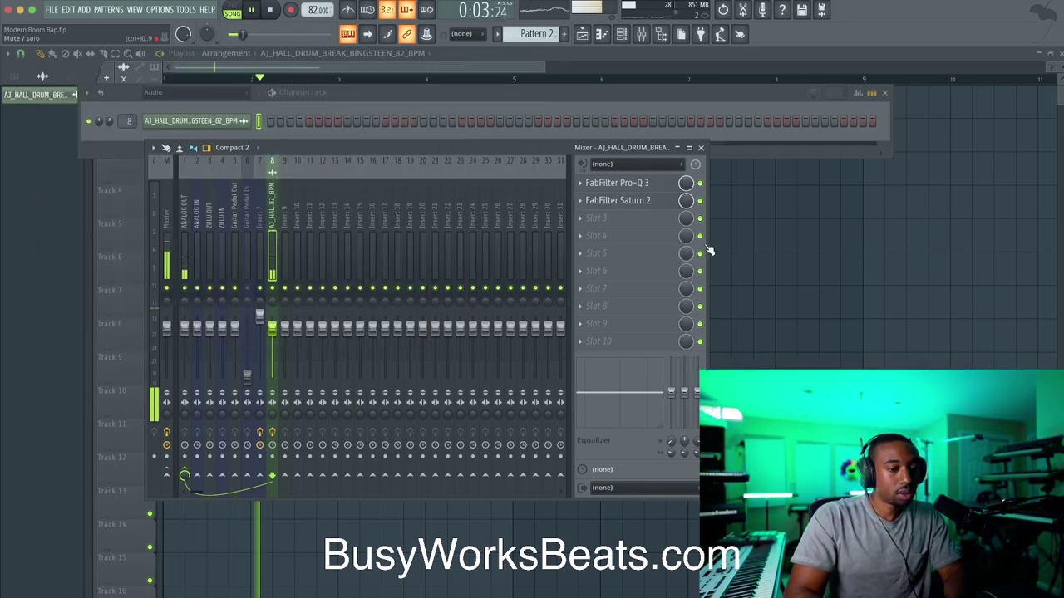
key("F9")
key("space")
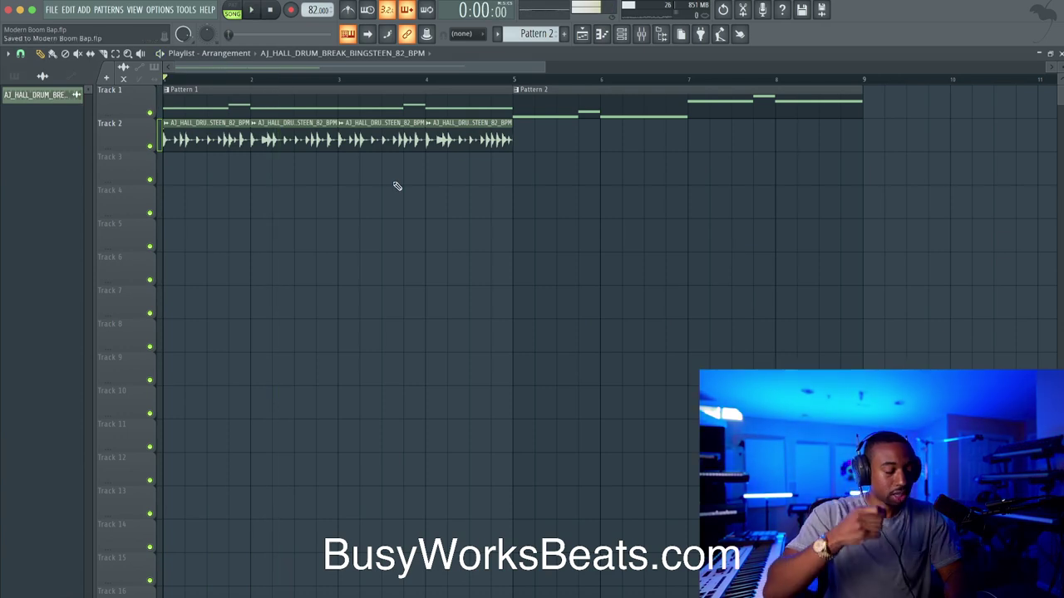
- Slice bar 1 of the Track 2 drum break at beats 2 and 4 and delete the piece between the cuts
scroll(213, 180, "up", 1)
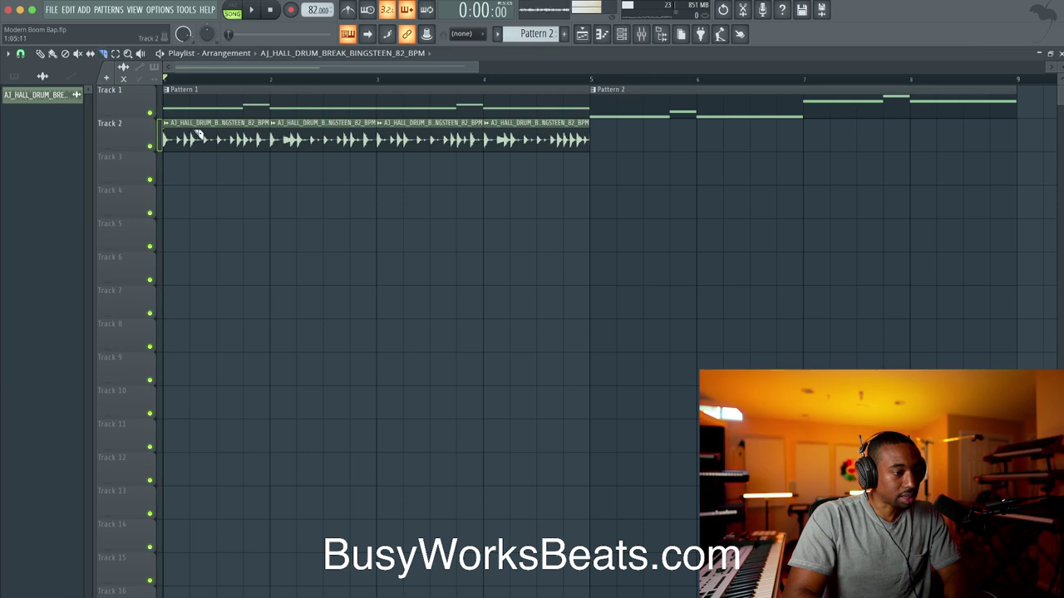
key("space")
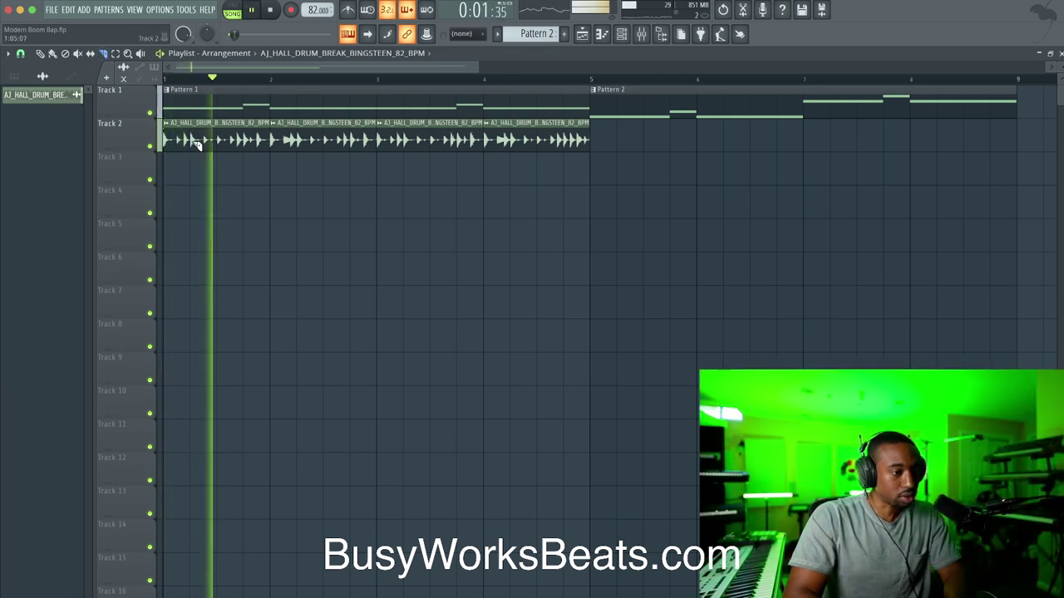
left_click(192, 142)
key("space")
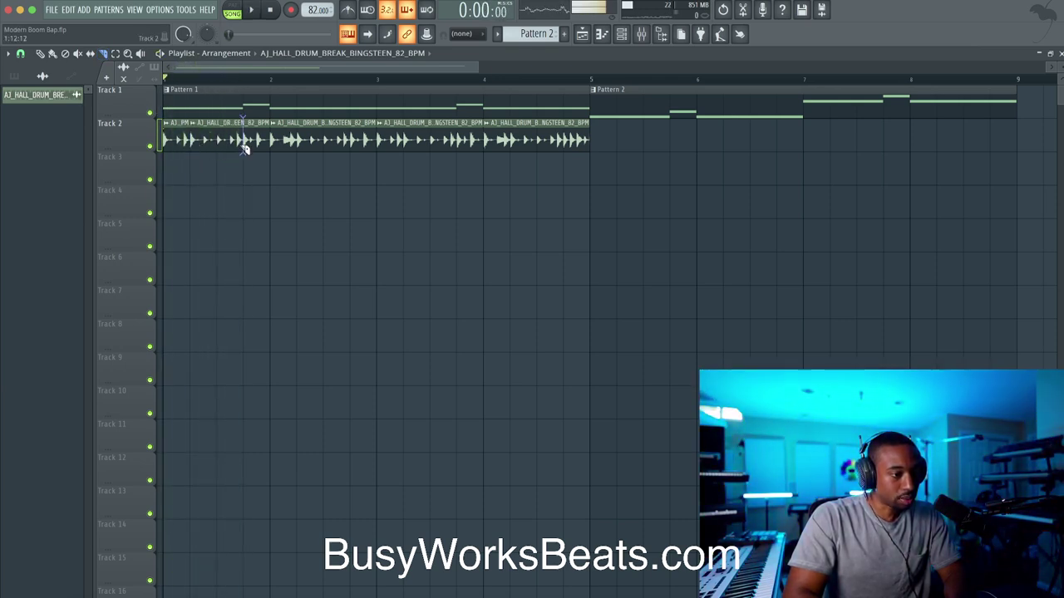
right_click(229, 148)
- Place a copy of the drum break's first one-beat slice at beat 3 of bar 1, checking the rhythm by playback
key("space")
key("space")
key("space")
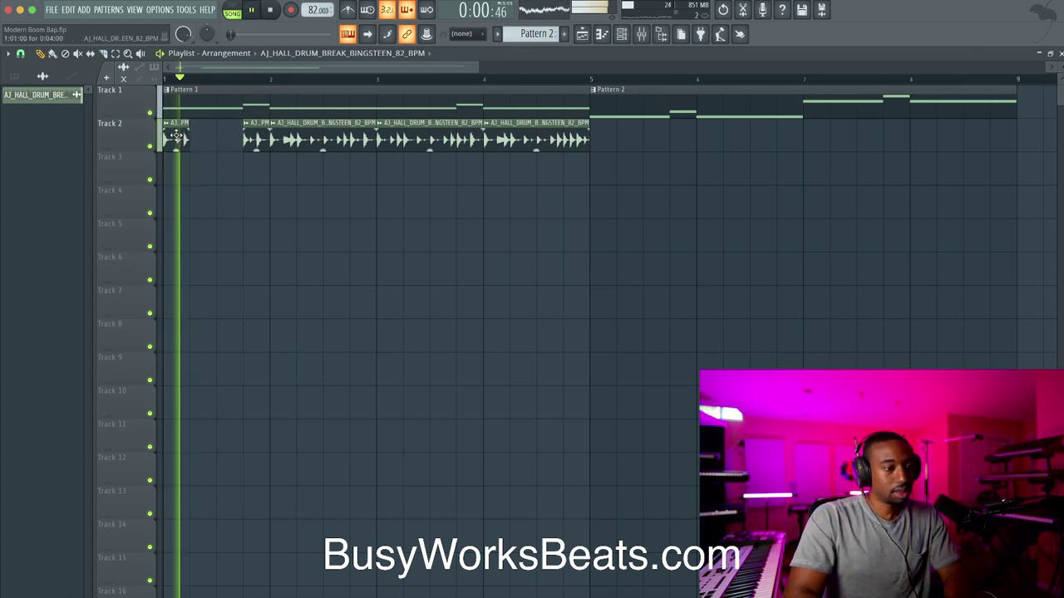
key("space")
key("space")
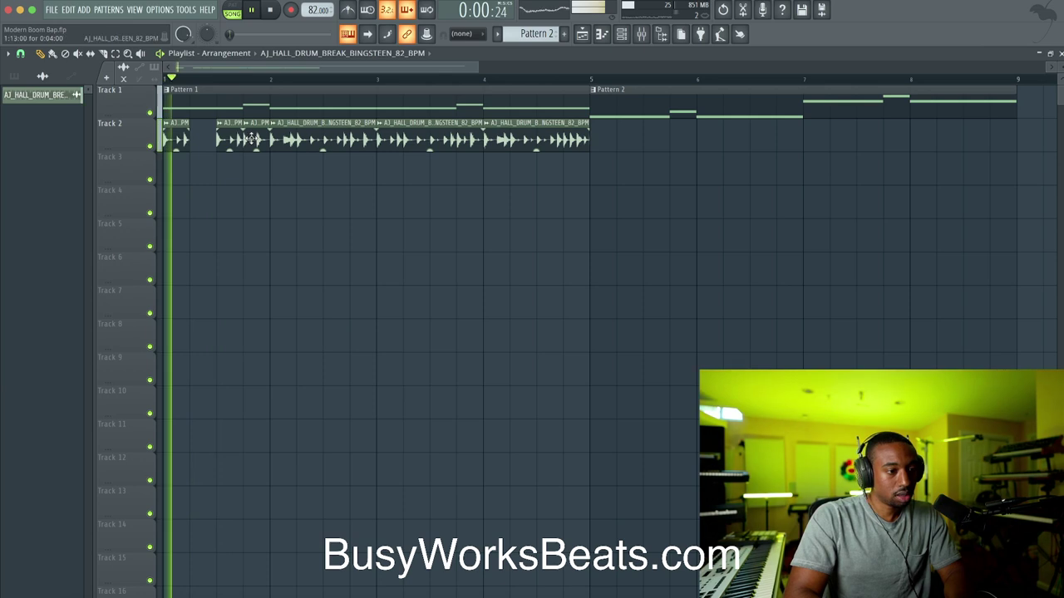
key("space")
key("space")
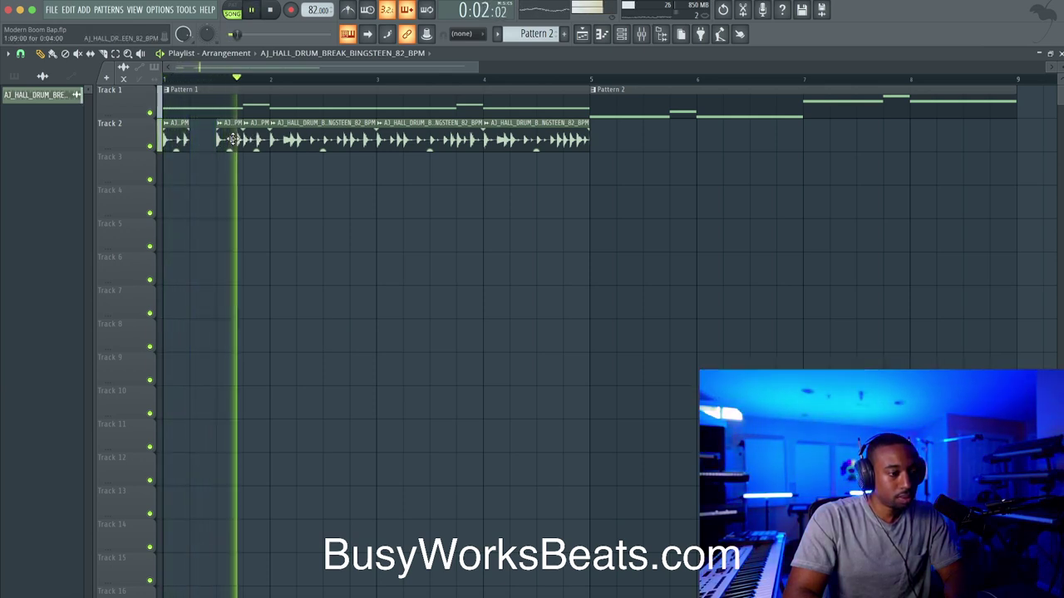
key("space")
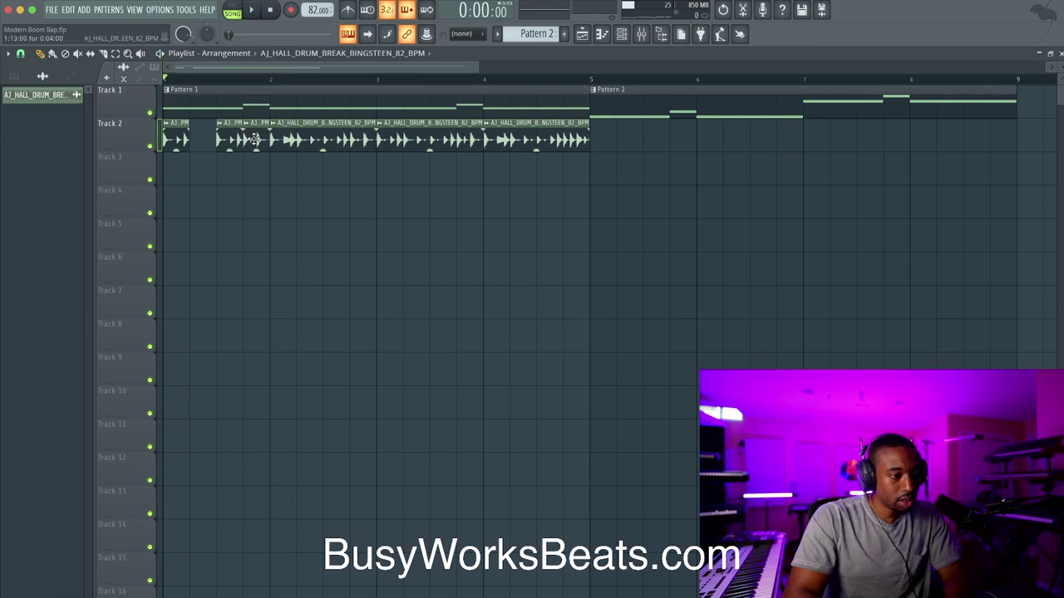
- Place a copy of bar 1's beat-4 slice at beat 2 on Track 3, trim it to its first hit, and play it
left_click(204, 172)
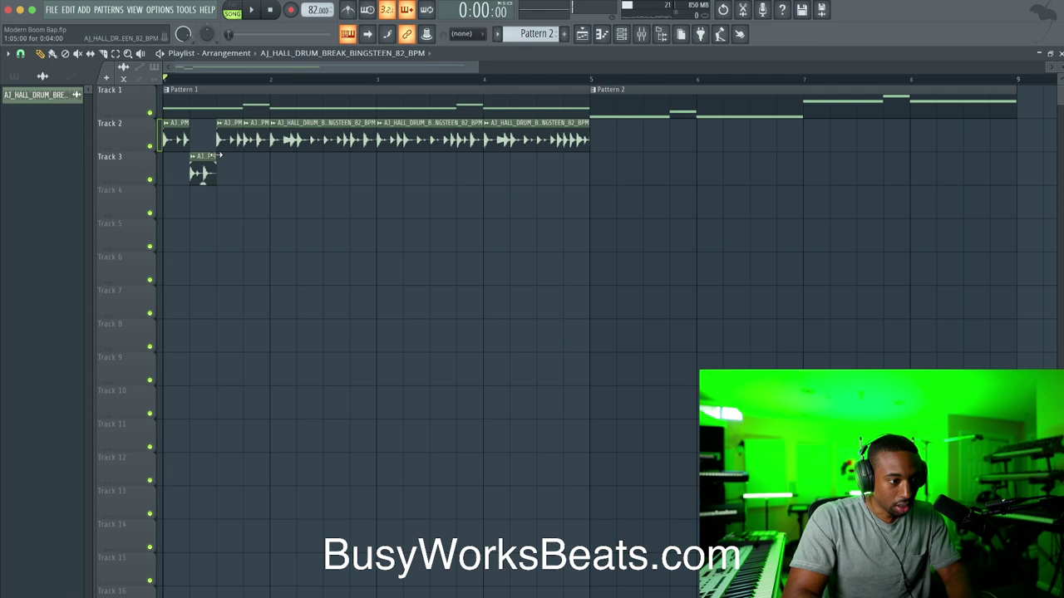
key("space")
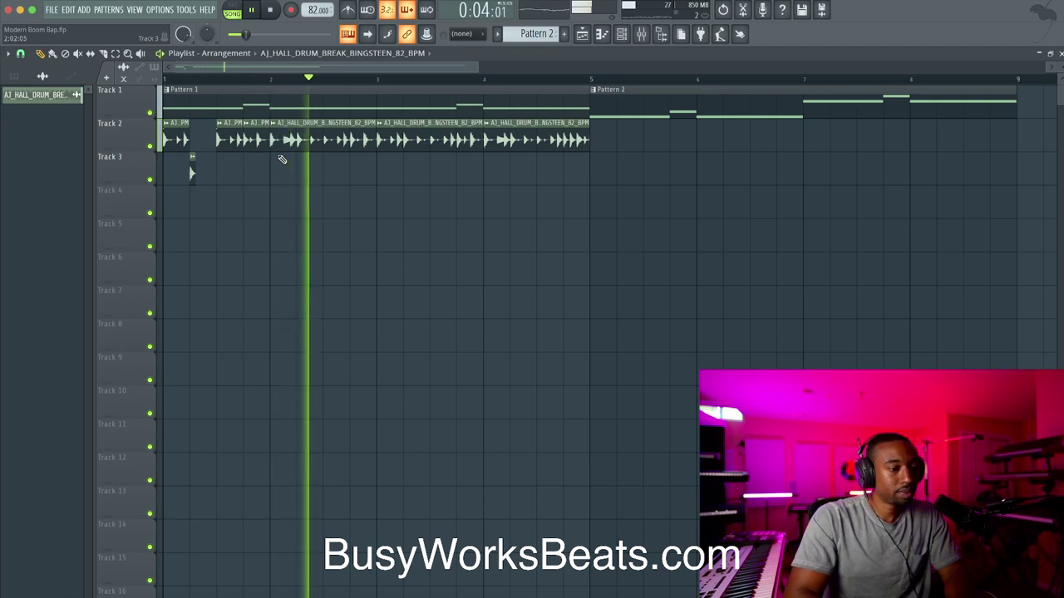
key("space")
- Delete the drum break slice in bar 2 and move the short Track 3 hit to beat 2 of Track 2, checking by playback
right_click(342, 137)
left_click_drag(333, 150, 174, 159)
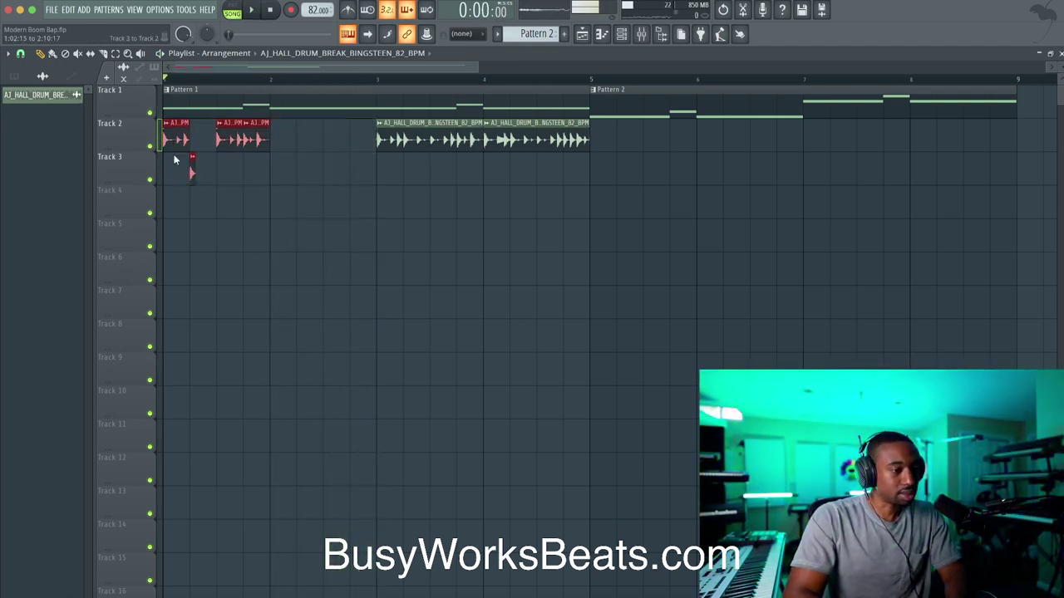
right_click(188, 173)
key("space")
scroll(188, 172, "up", 1)
key("space")
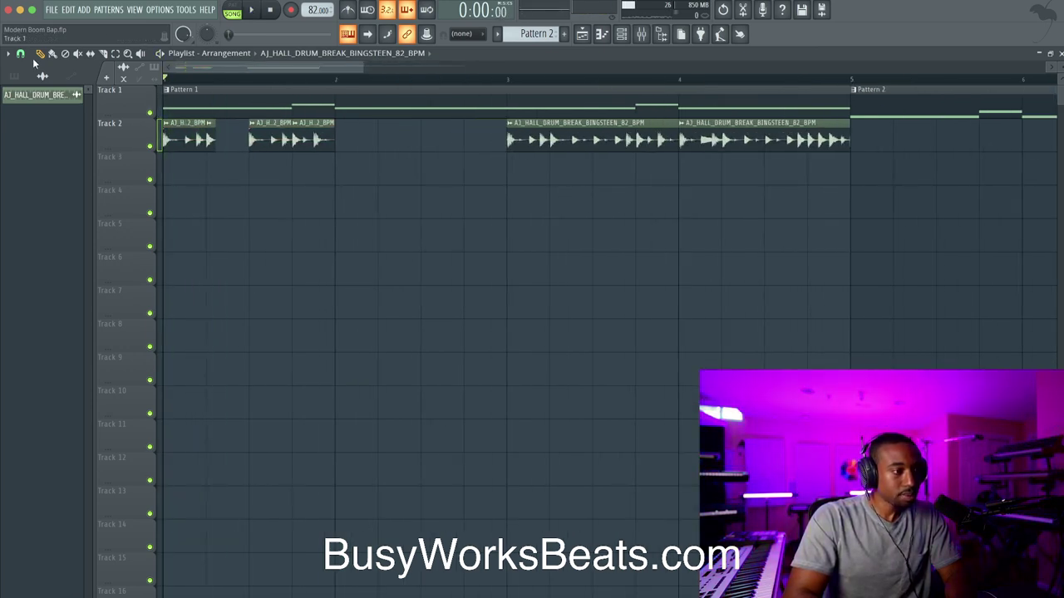
- Fill the gap in beat 2 of bar 1 on Track 2 with three copies of the quiet one-step slice, checking by playback
left_click(20, 54)
left_click(49, 214)
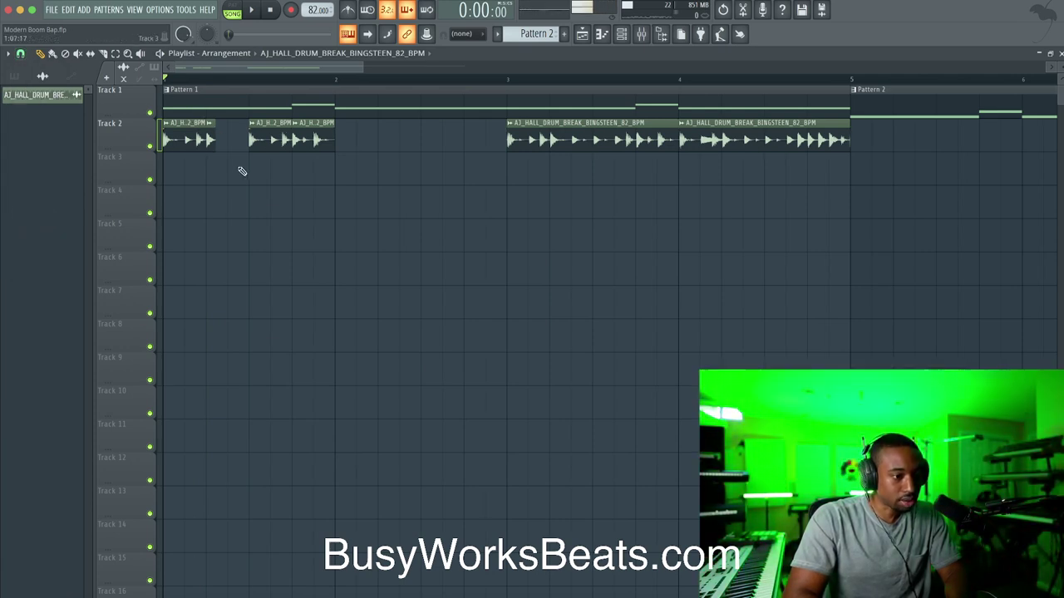
scroll(235, 157, "up", 2)
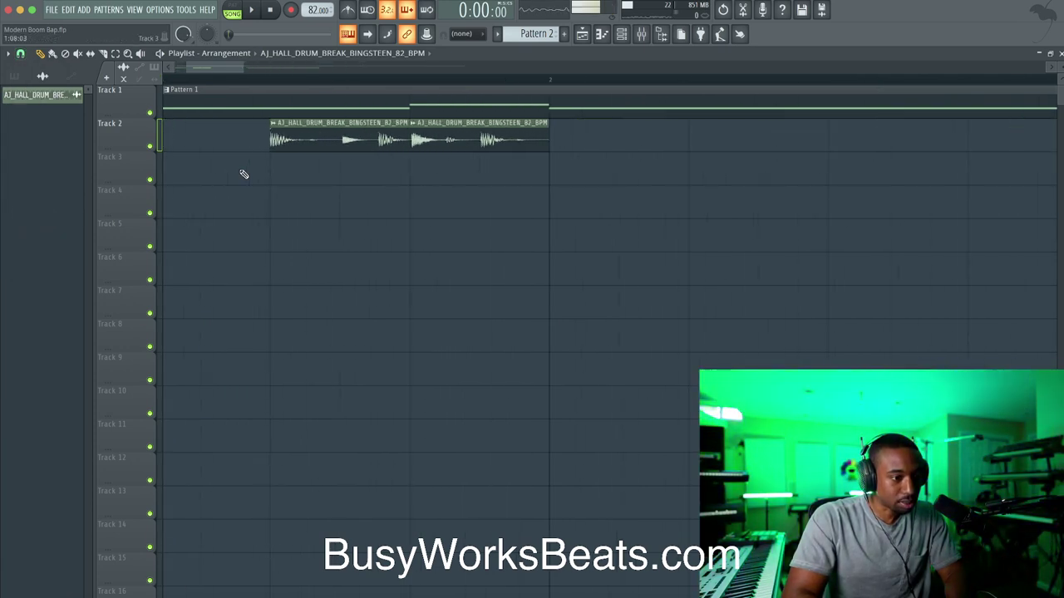
left_click(43, 76)
left_click(36, 190)
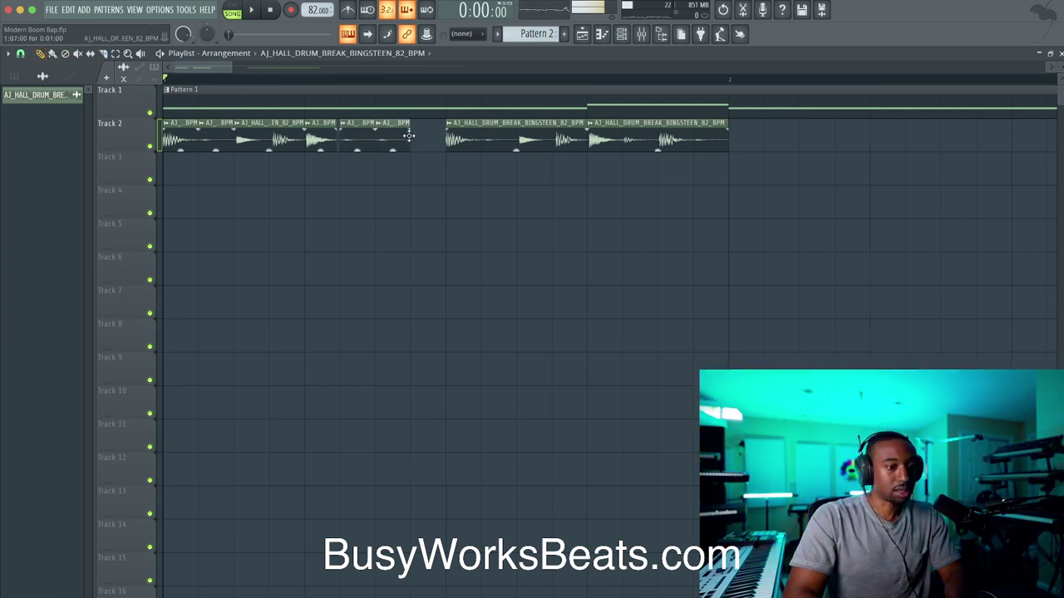
key("space")
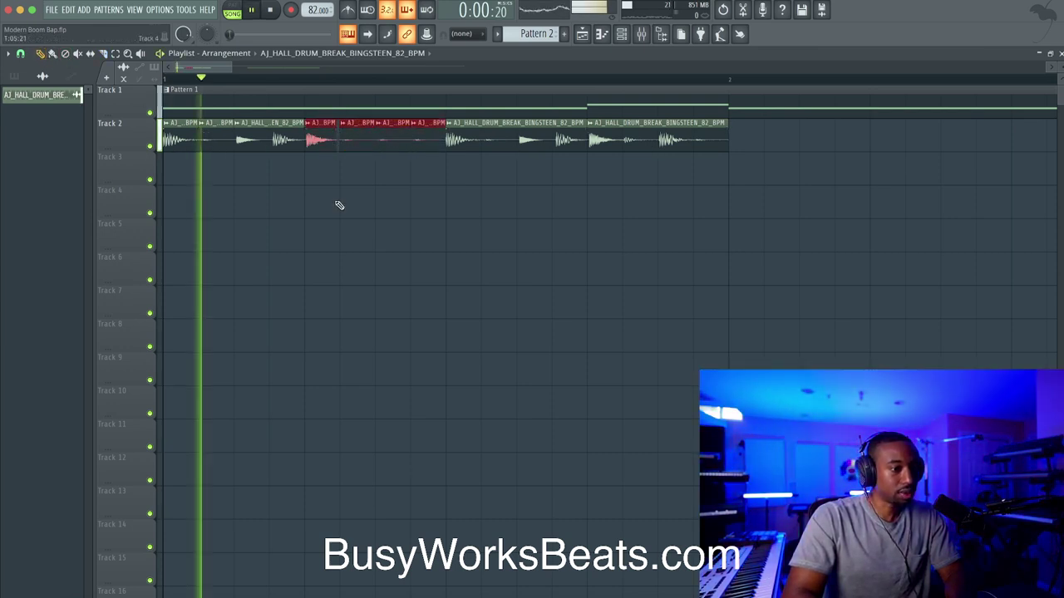
scroll(353, 214, "down", 2)
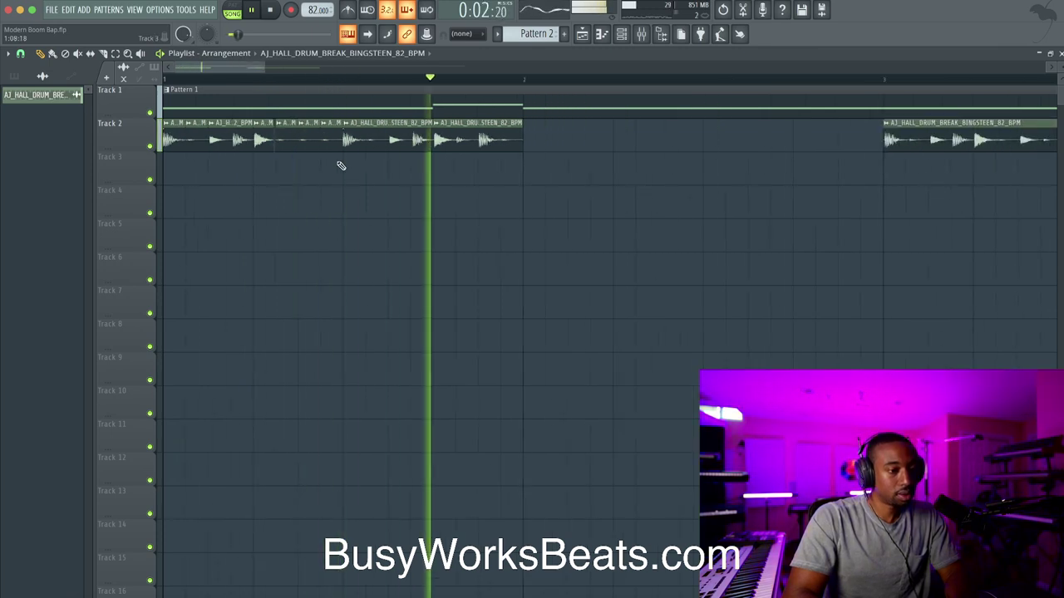
scroll(339, 165, "down", 2)
key("space")
key("space")
left_click_drag(279, 142, 453, 143)
key("space")
key("space")
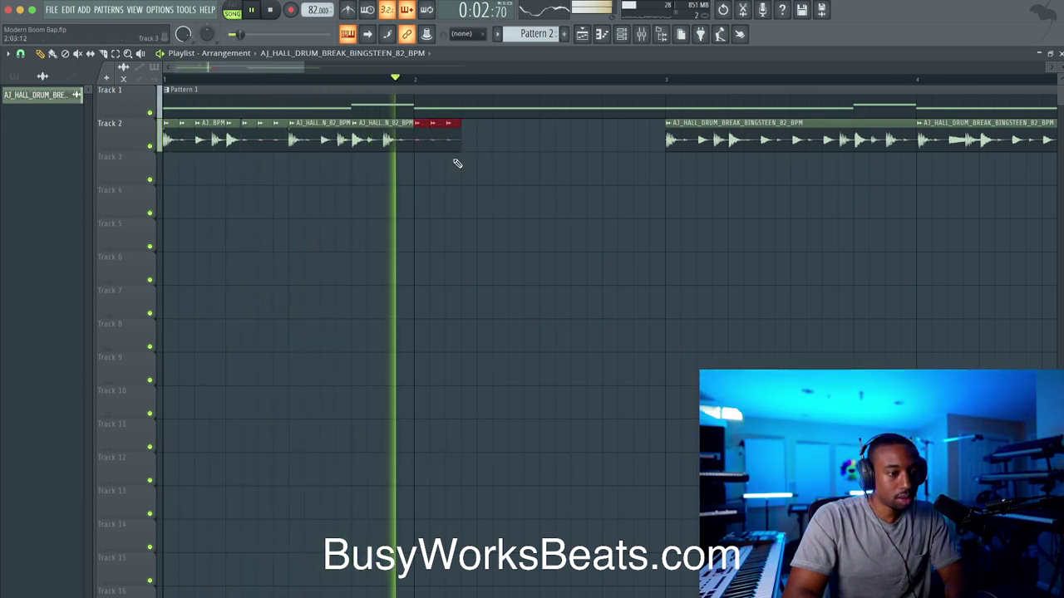
key("space")
- Duplicate all of bar 1's drum slices into bar 2 and delete the original drum break clips in bars 3 and 4
left_click_drag(453, 146, 417, 141)
key("space")
left_click(483, 182, "ctrl")
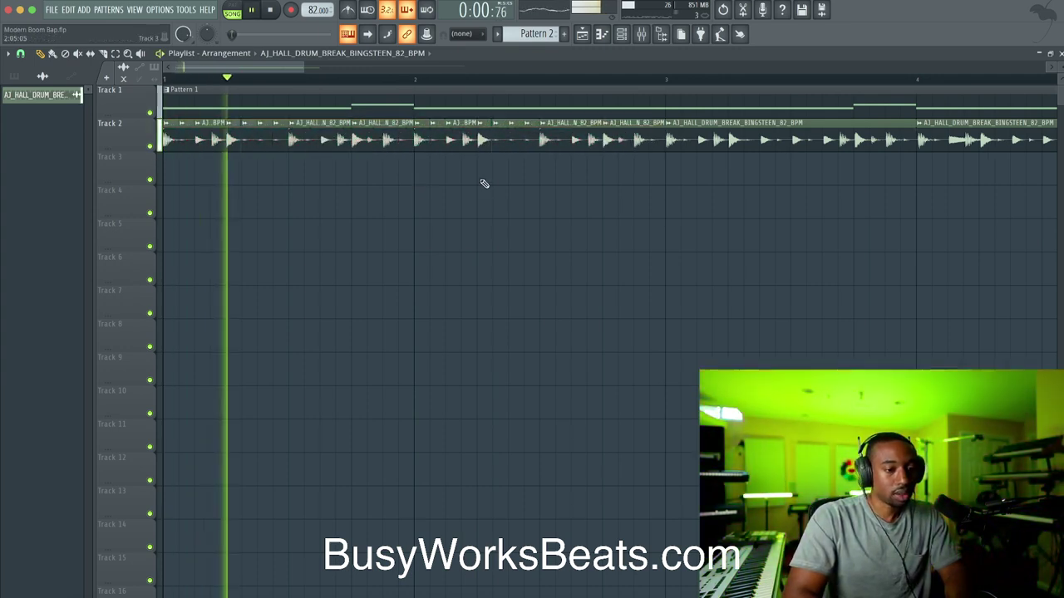
scroll(483, 181, "down", 2)
left_click_drag(480, 150, 750, 149)
key("Delete")
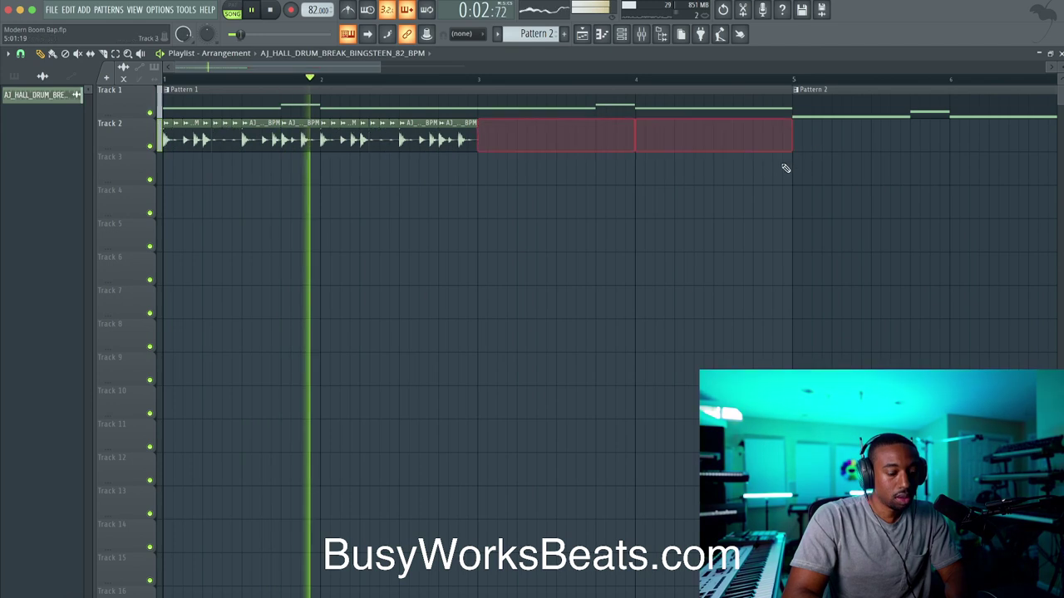
key("space")
- Slip the audio inside bar 1's beat-3 drum slice to change its hit pattern, checking by playback
left_click(248, 139)
scroll(252, 145, "up", 2)
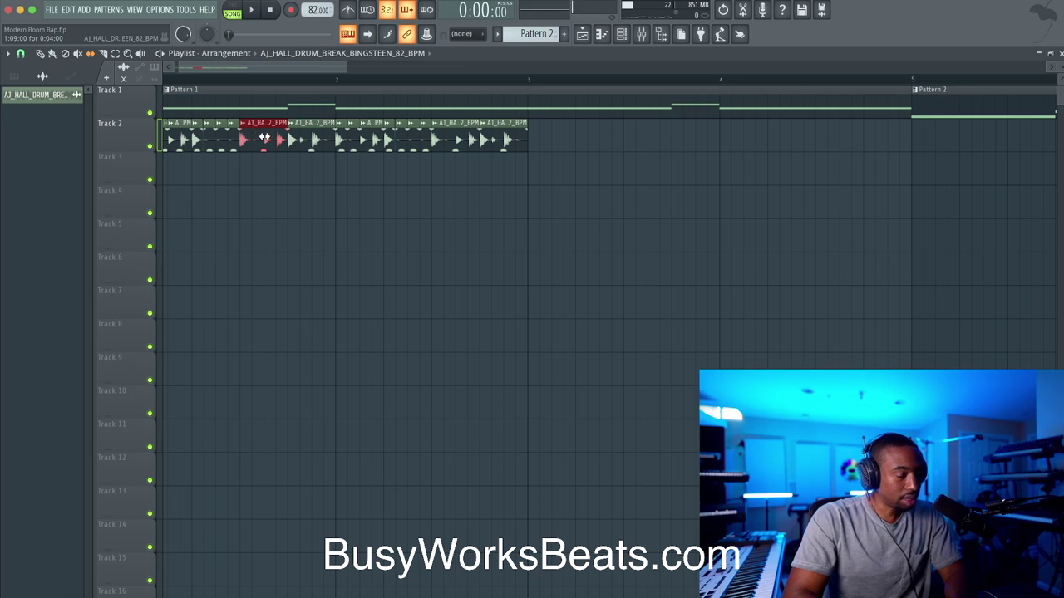
scroll(258, 146, "left", 1)
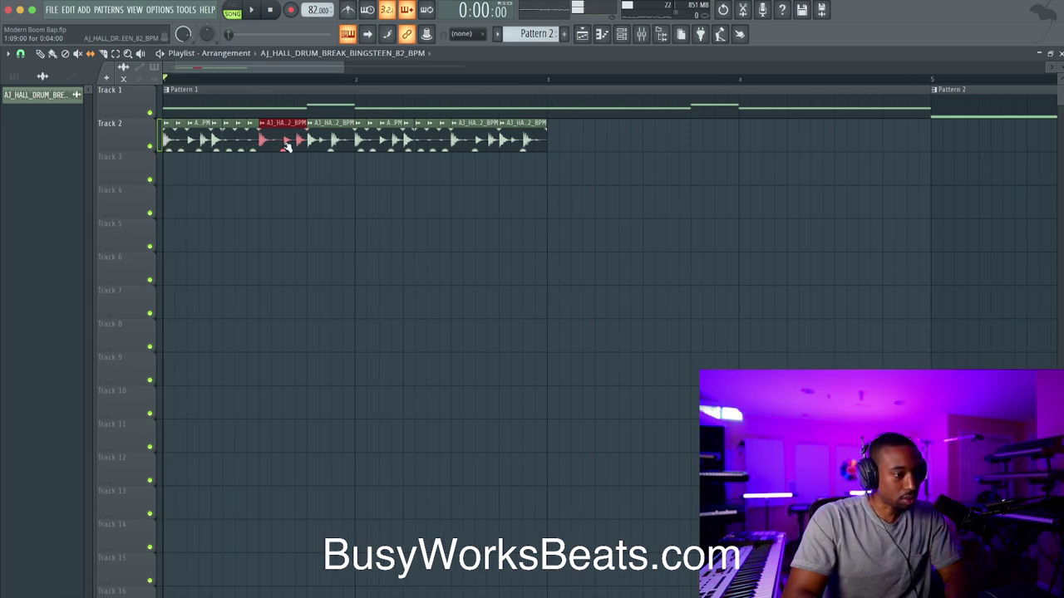
key("space")
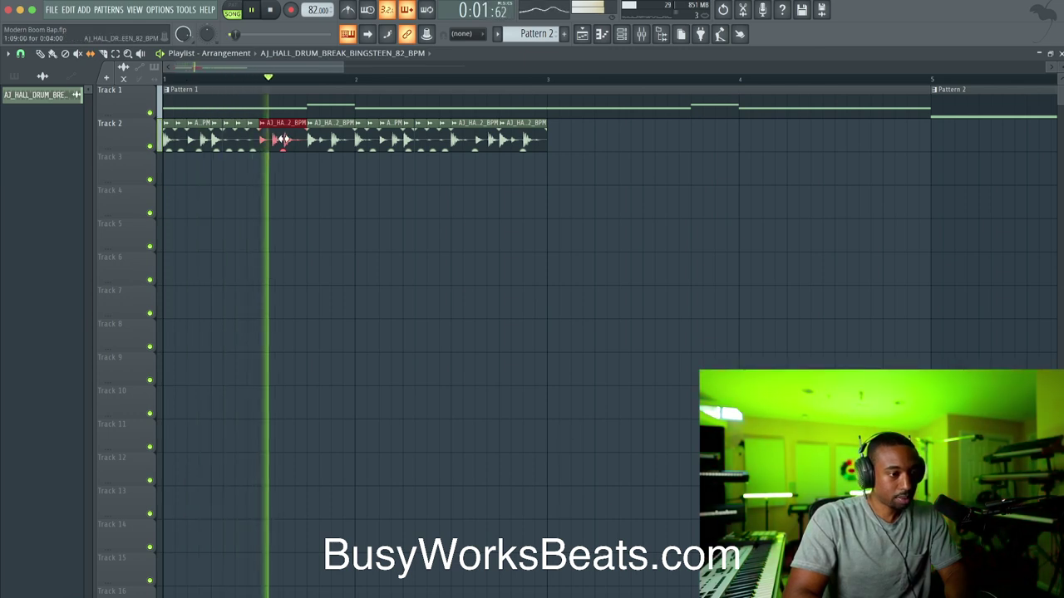
key("space")
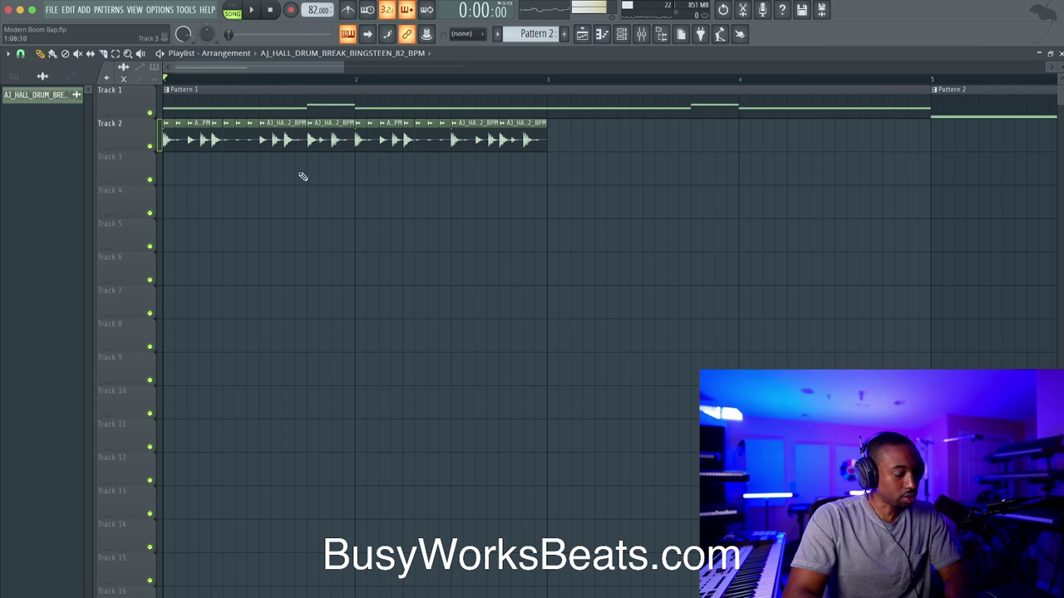
- Slip the audio inside bar 2's beat-3 drum slice to vary its hits, checking the rhythm by playback
left_click_drag(559, 183, 373, 158)
key("space")
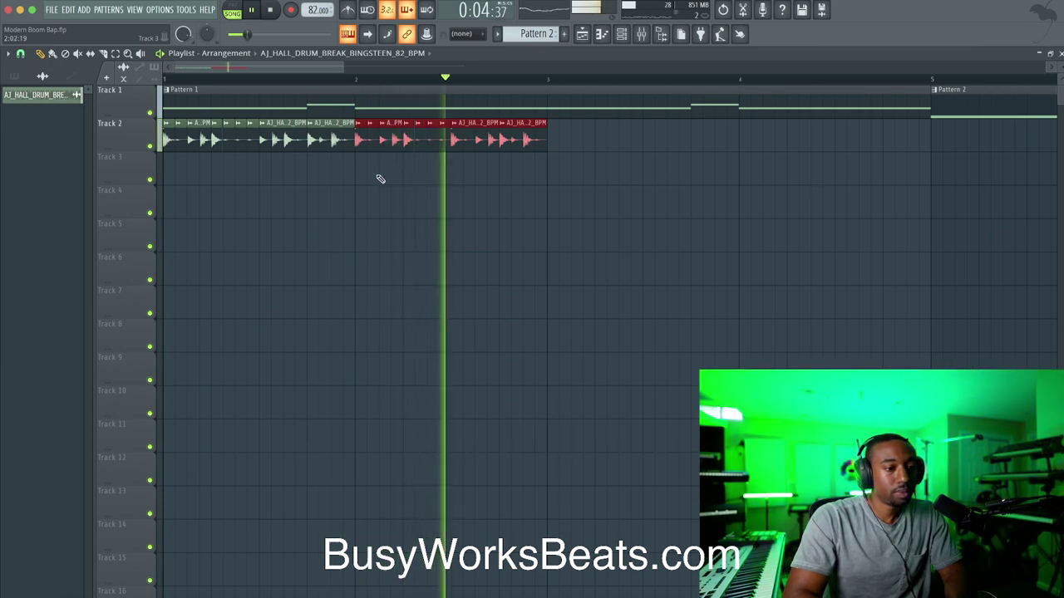
left_click(381, 177, "ctrl")
key("space")
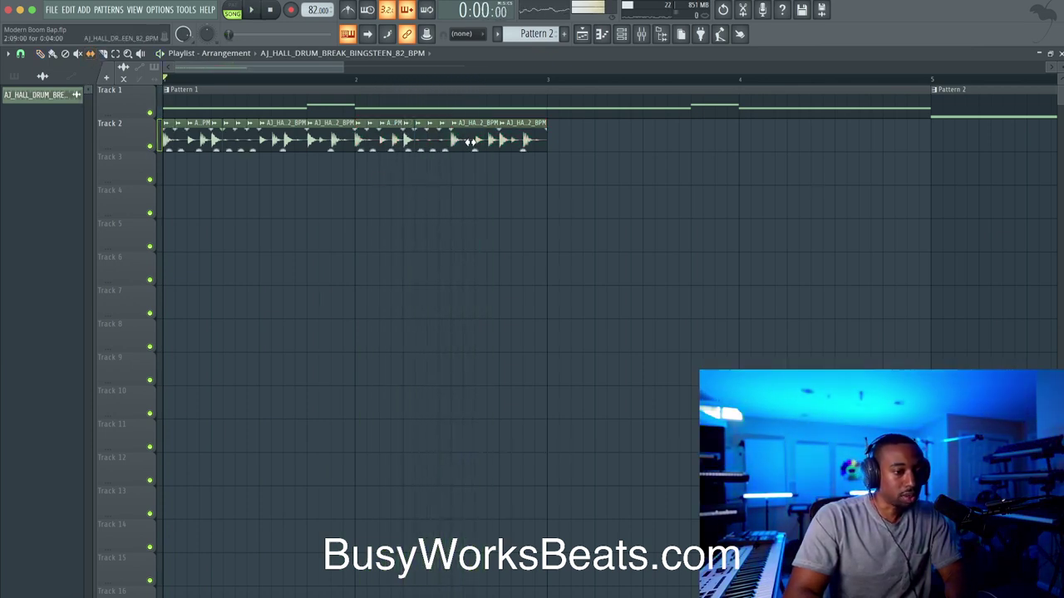
key("space")
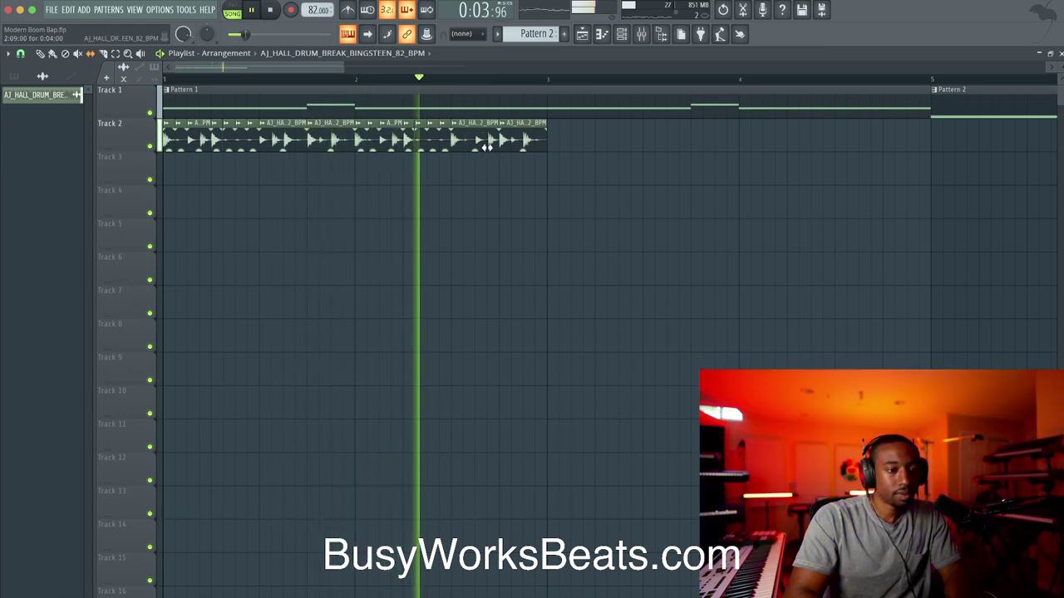
key("space")
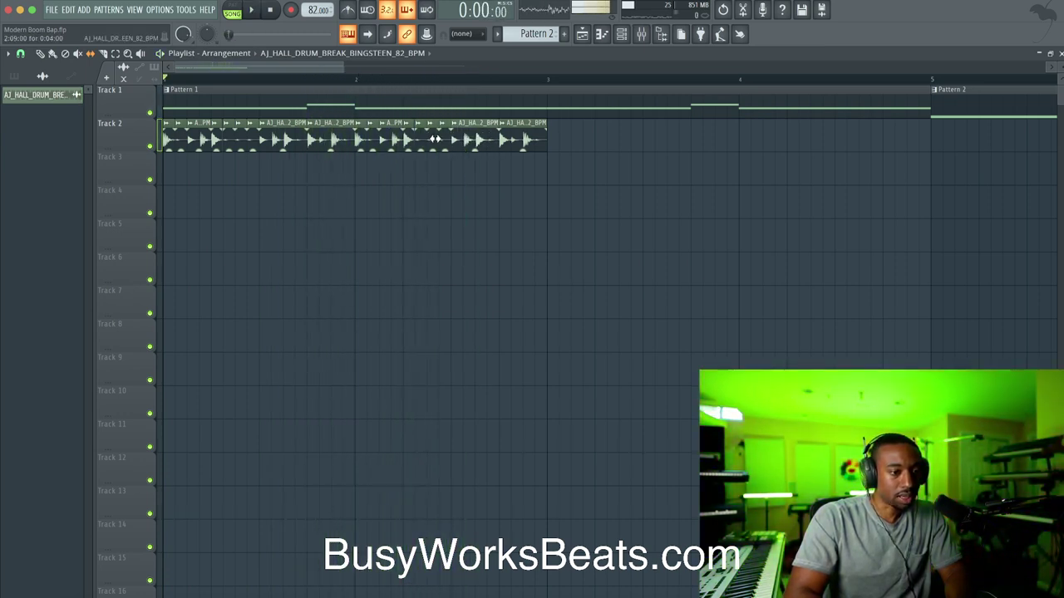
key("space")
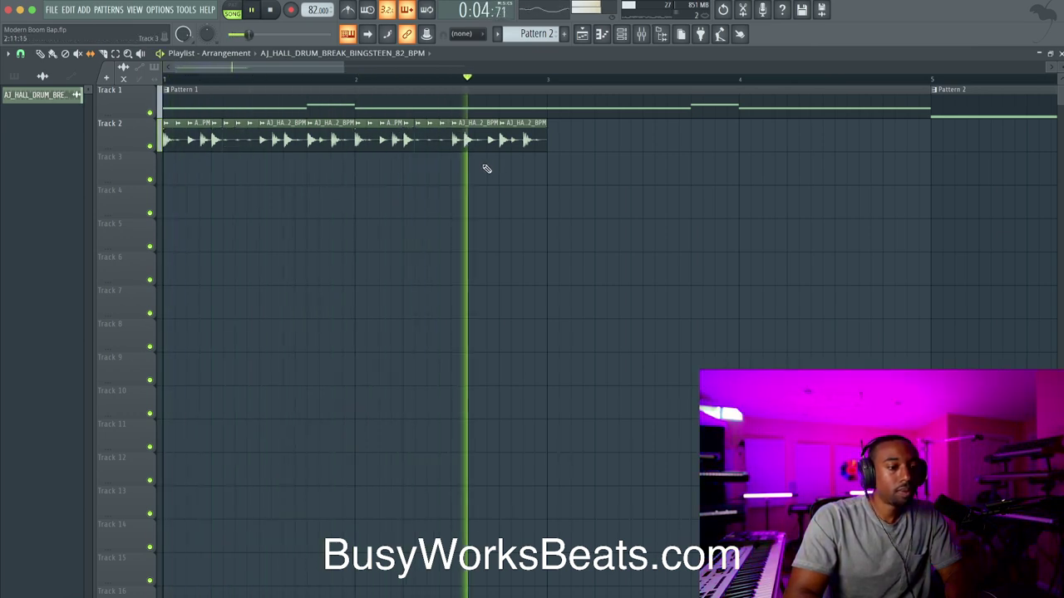
key("space")
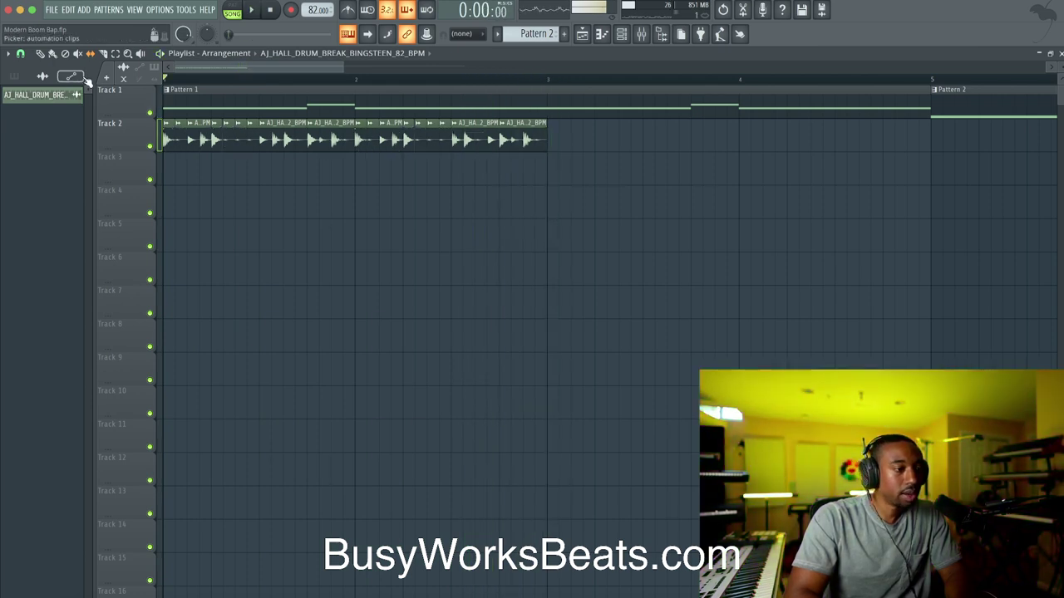
- Set the declicking mode of the drum break slices on Track 2 to Generic (bleeding) and save the project
scroll(399, 170, "down", 3)
left_click_drag(414, 172, 168, 140)
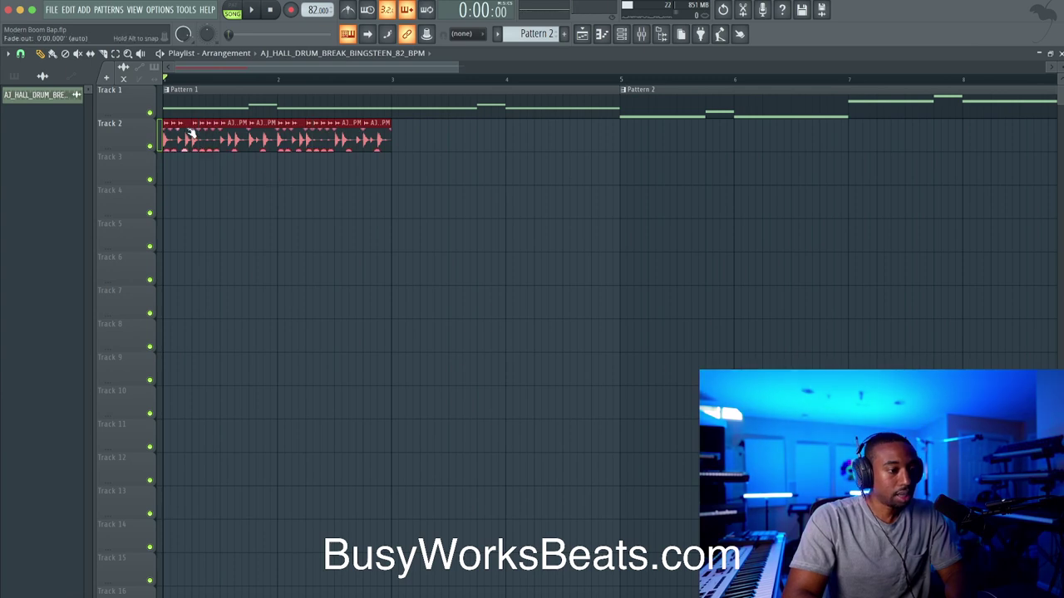
scroll(366, 115, "up", 2)
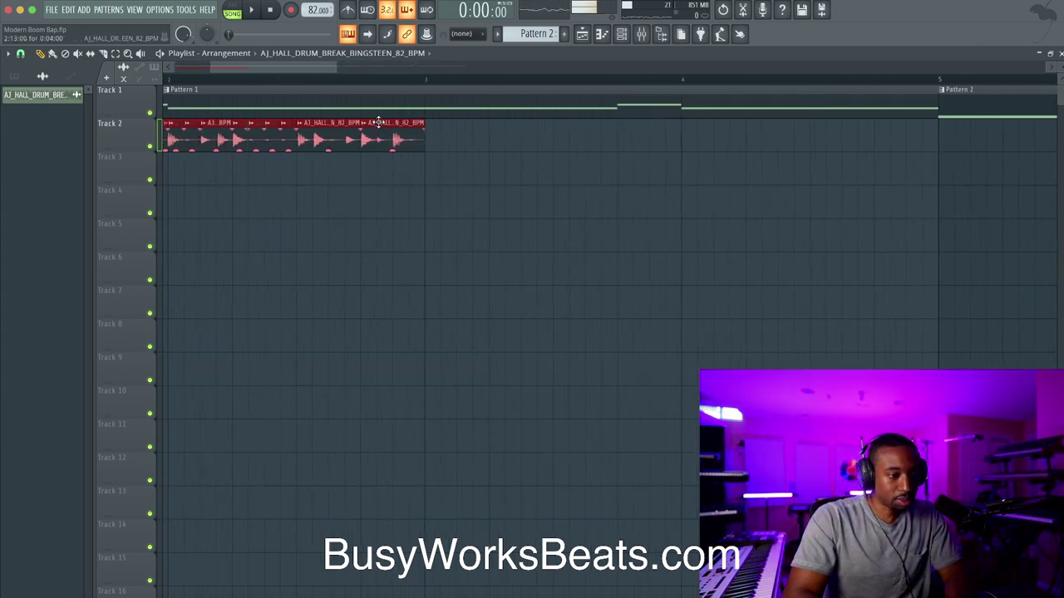
double_click(395, 137)
left_click(167, 298)
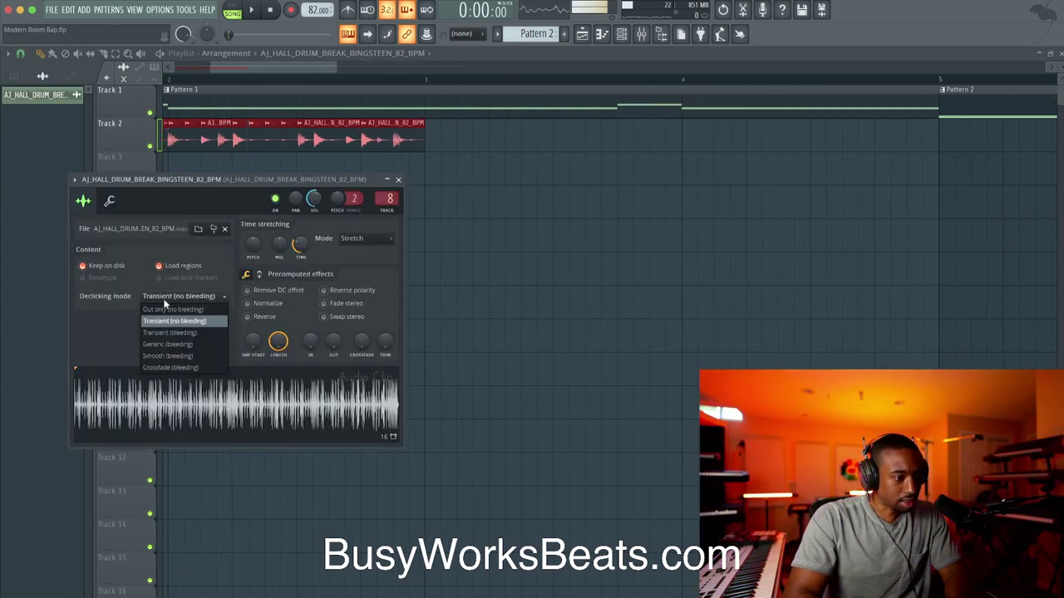
left_click(183, 344)
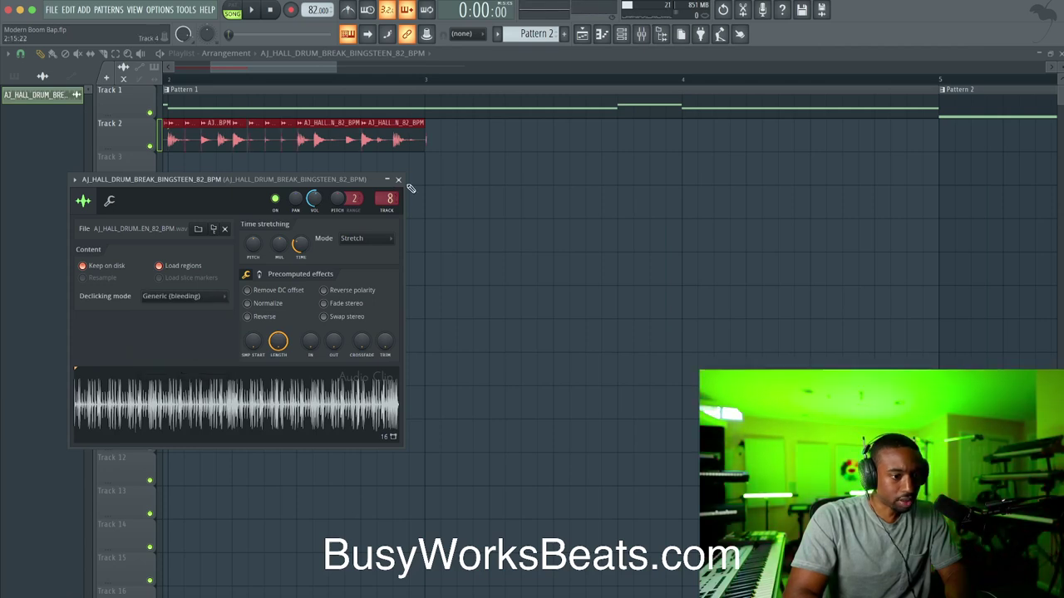
left_click(398, 179)
key("ctrl+s")
key("space")
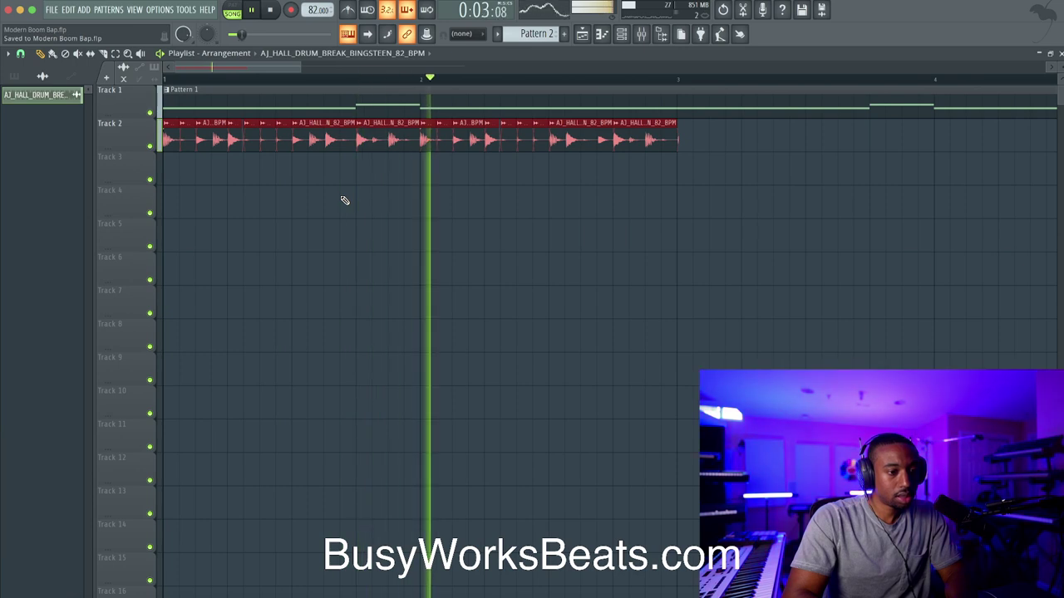
- Consolidate the selected two bars of drum slices on Track 2 into a single audio clip and minimize the OBS window
scroll(390, 211, "down", 3)
scroll(334, 190, "up", 1)
scroll(333, 186, "down", 1)
scroll(333, 188, "up", 2)
scroll(328, 180, "down", 2)
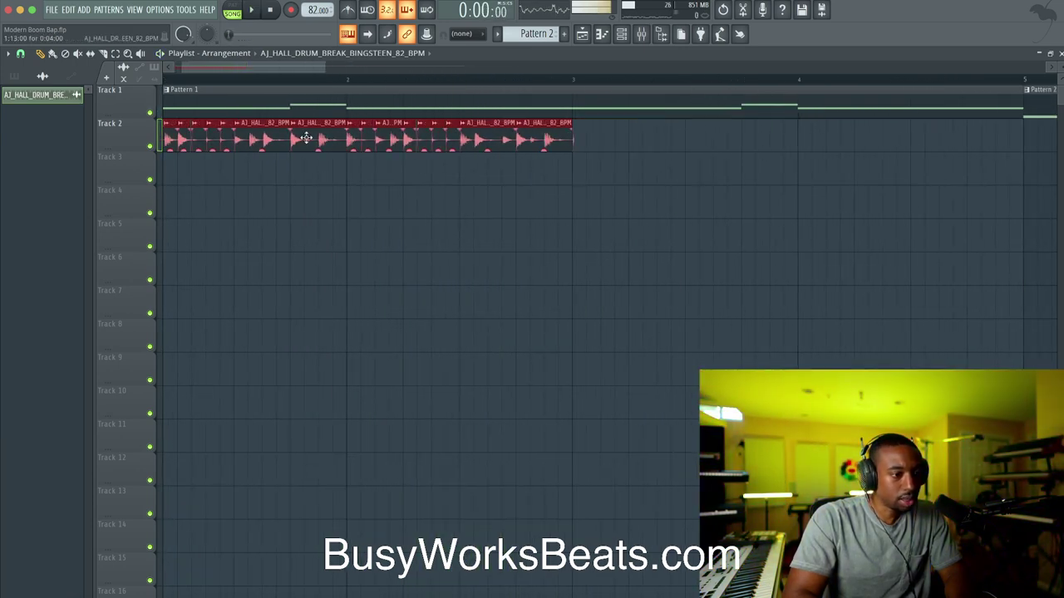
scroll(305, 142, "left", 1)
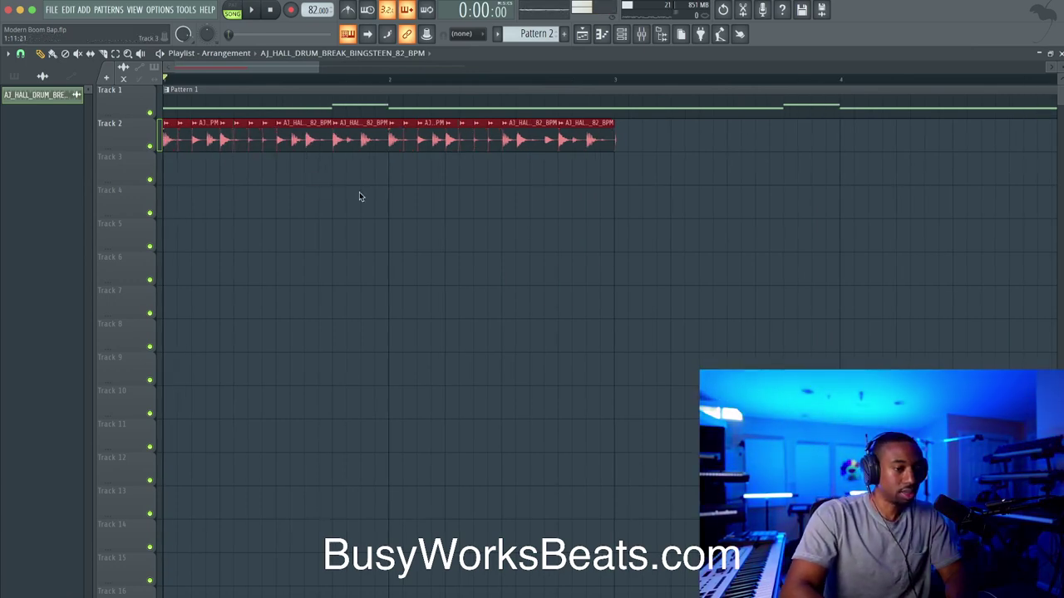
key("super+alt+c")
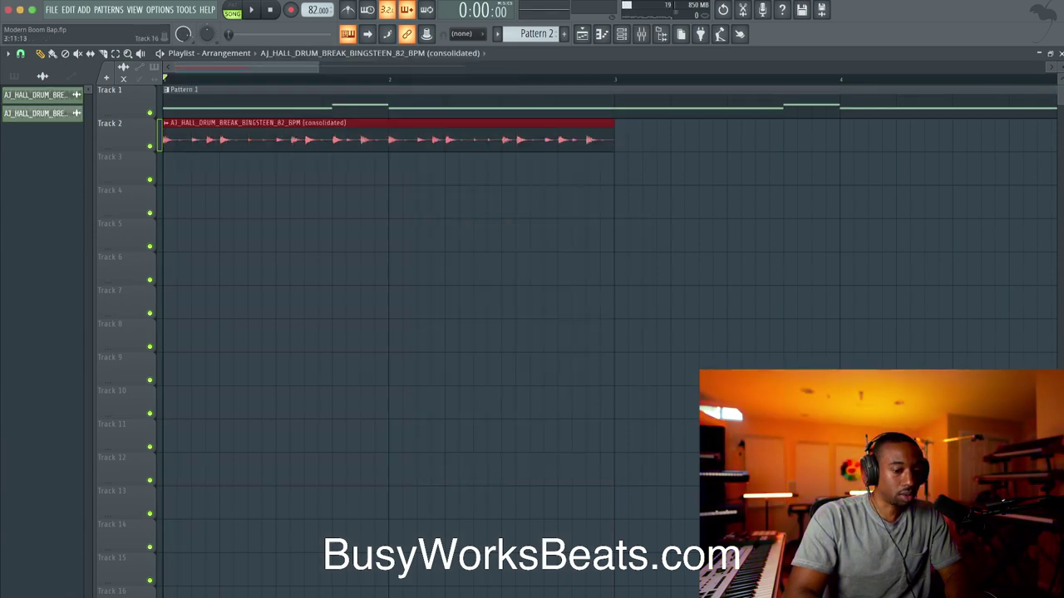
key("super+Tab")
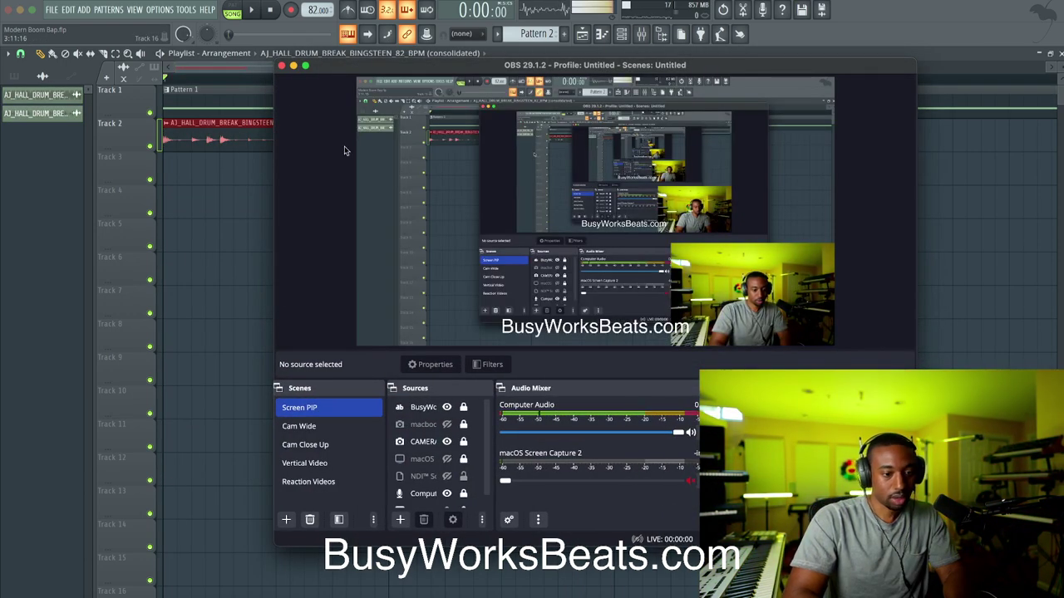
left_click(293, 66)
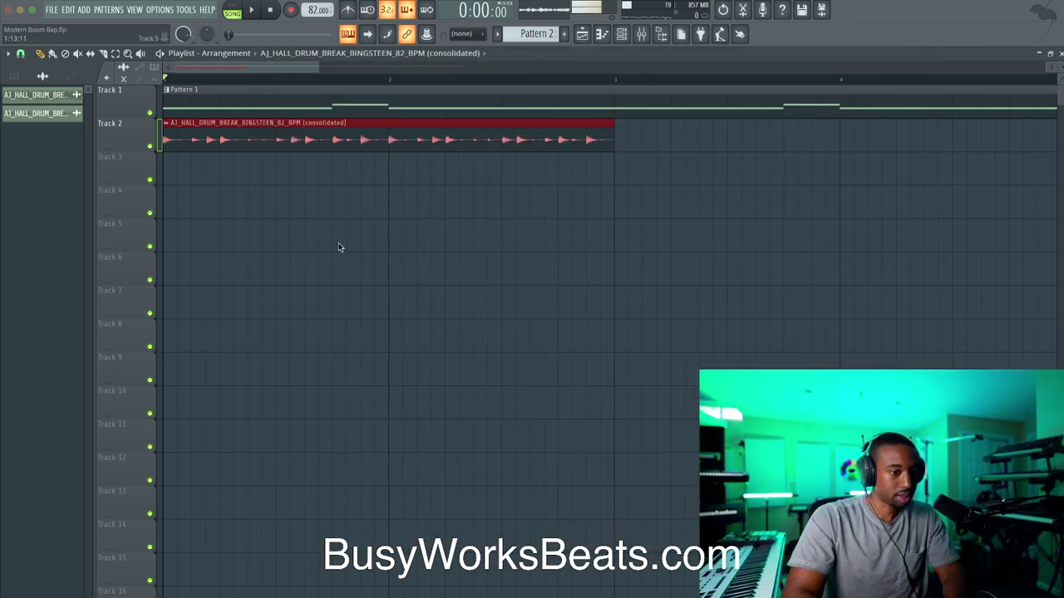
- Duplicate the consolidated two-bar drum clip three times along Track 2 to fill bars 3 to 8, checking by playback
key("space")
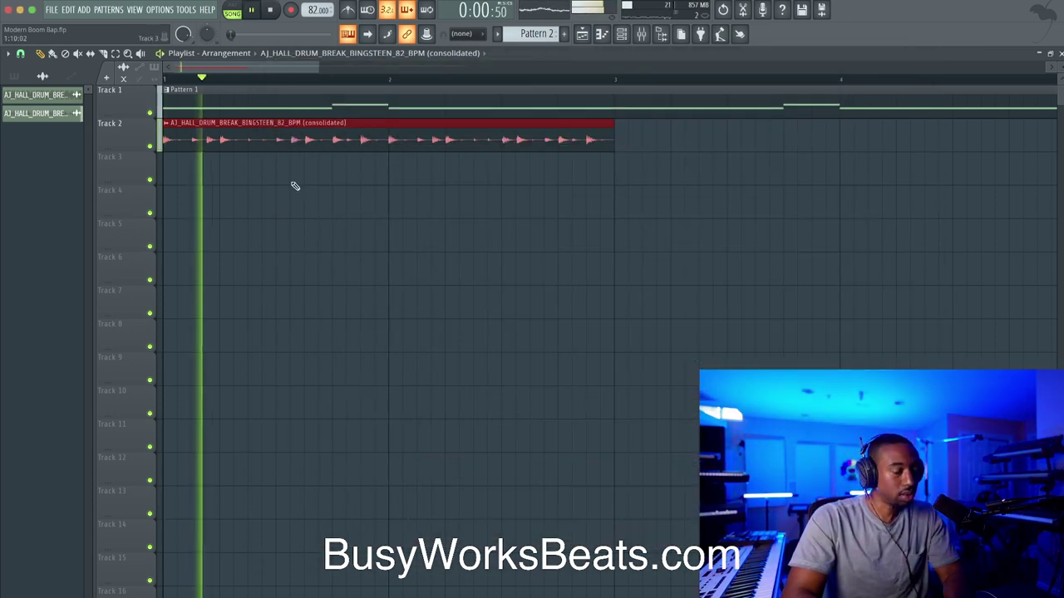
scroll(299, 208, "down", 2)
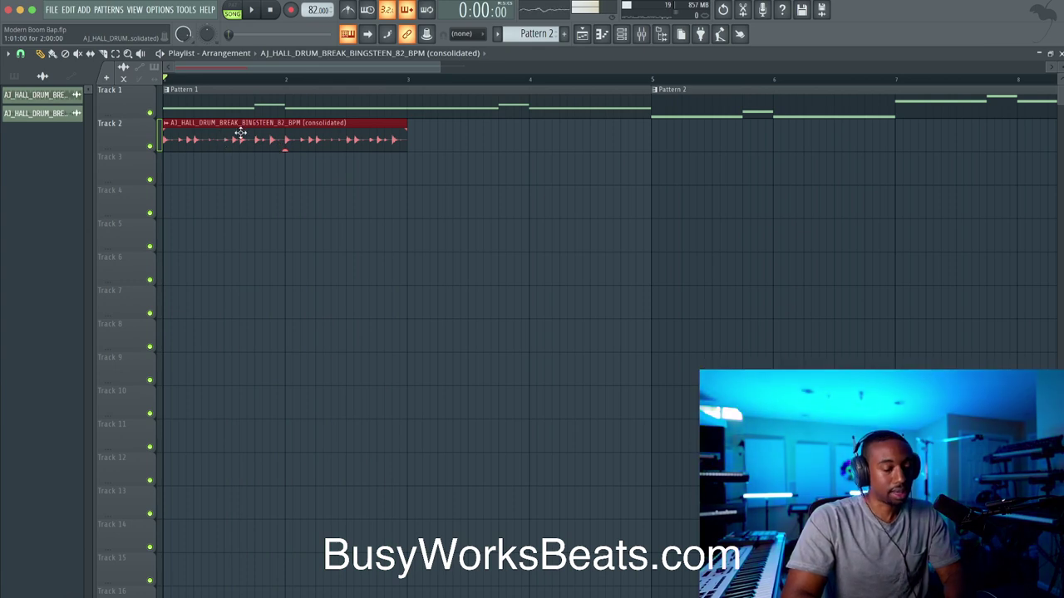
scroll(247, 135, "down", 2)
key("ctrl+b")
key("ctrl+b")
key("ctrl+b")
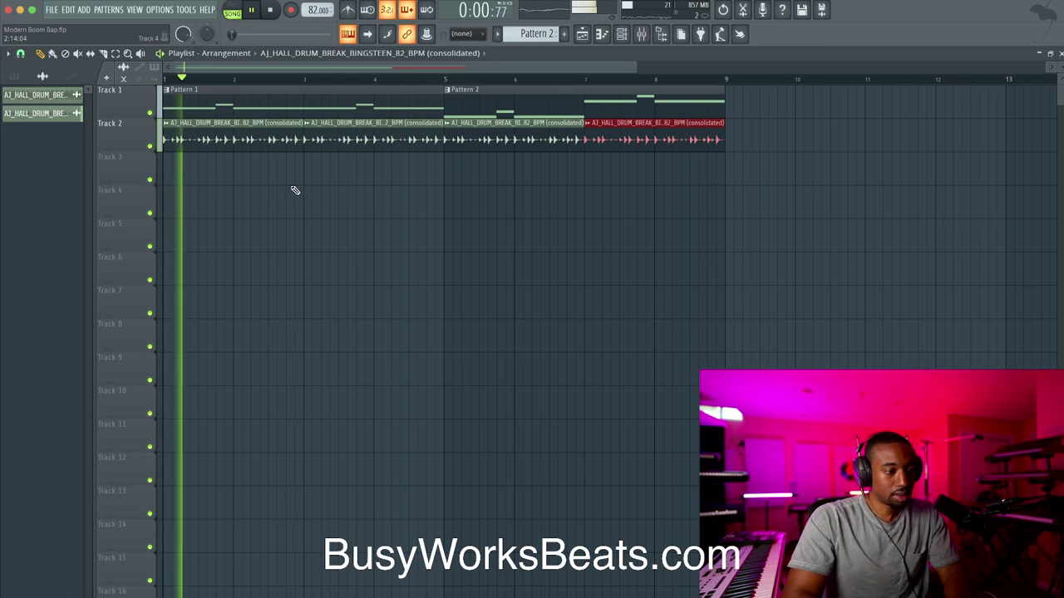
key("space")
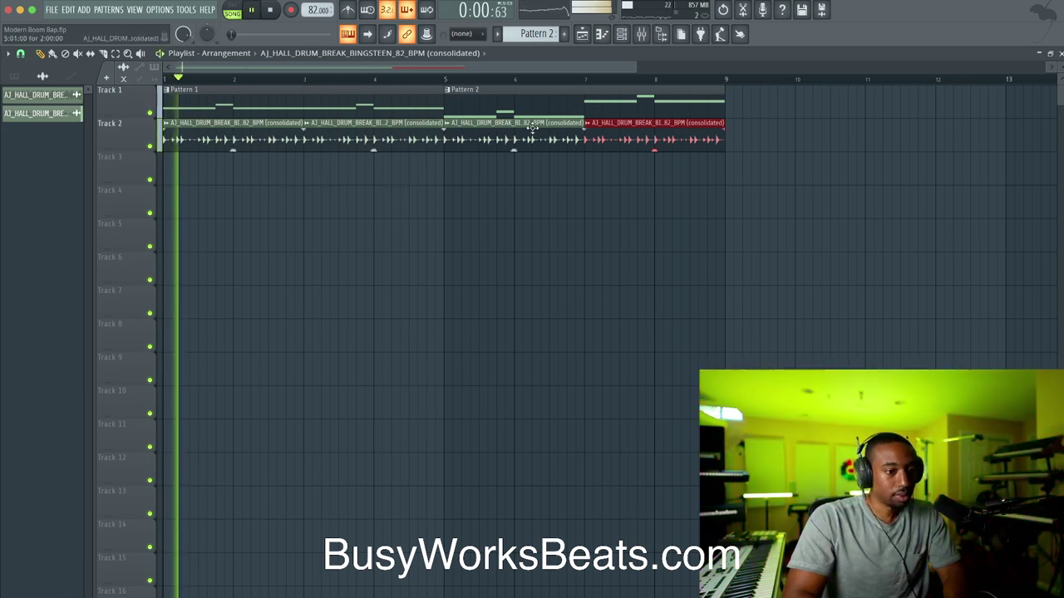
- Route the consolidated drum break's channel to a mixer track and play the arrangement
left_click(643, 34)
left_click(762, 204)
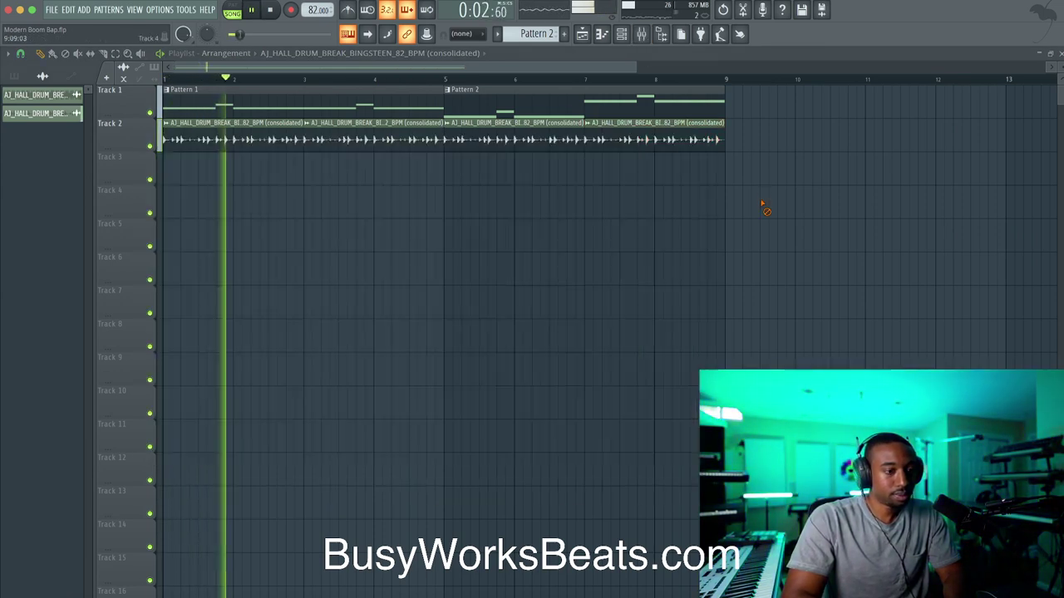
left_click(624, 35)
left_click(258, 140)
key("space")
key("ctrl+l")
left_click(812, 328)
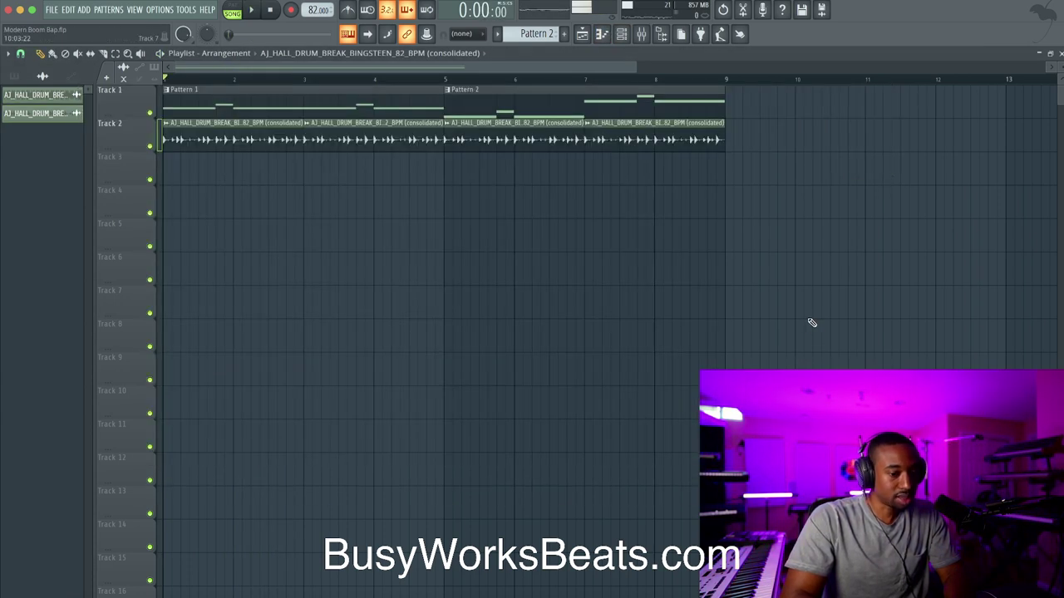
key("space")
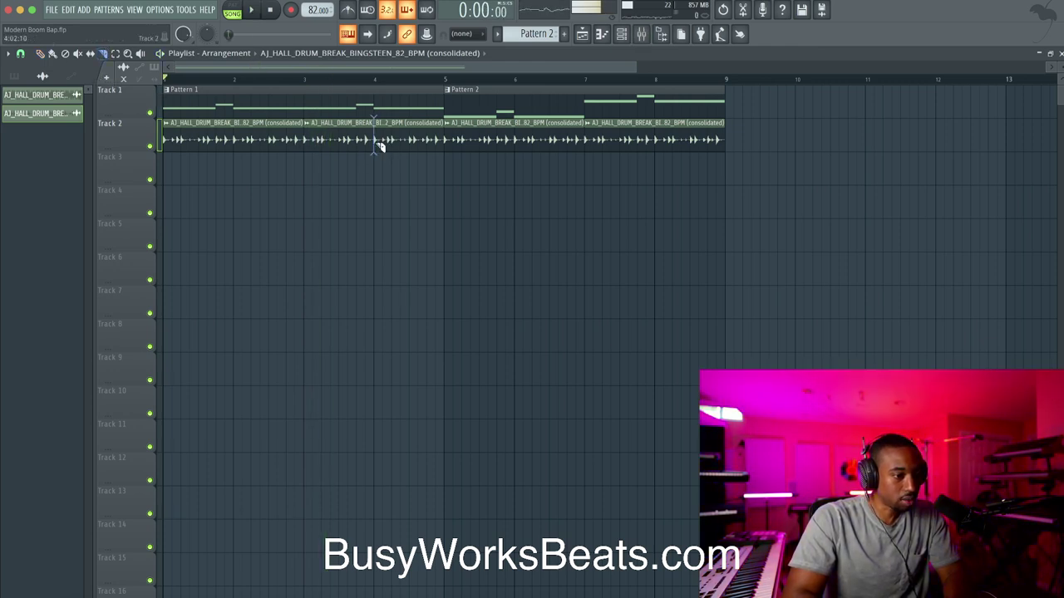
- Split the second drum clip on Track 2 at bar 4 and play the arrangement
key("space")
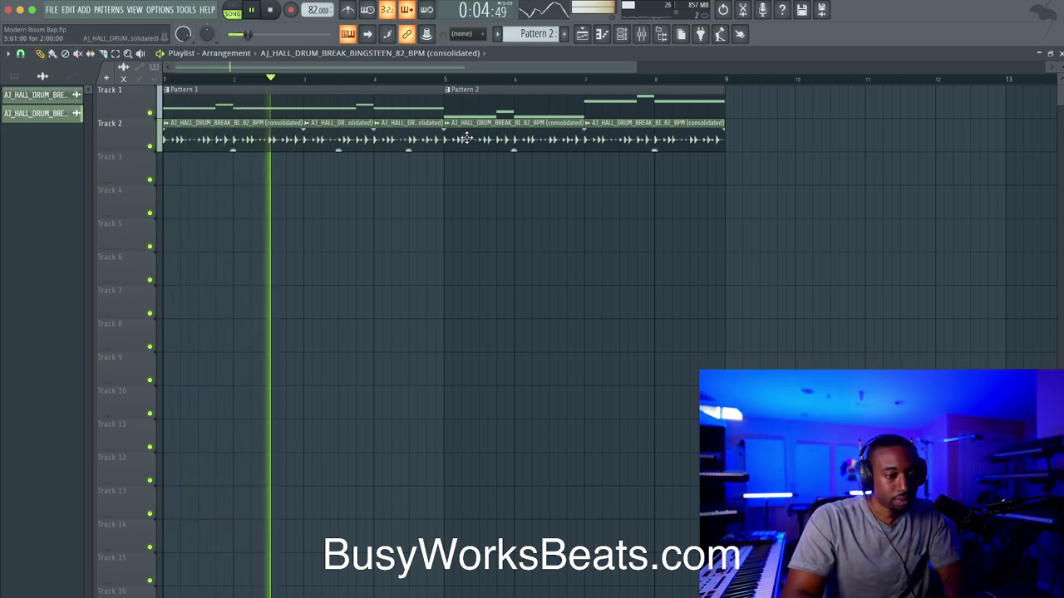
- Add an Omnisphere instrument channel to the channel rack
left_click(623, 34)
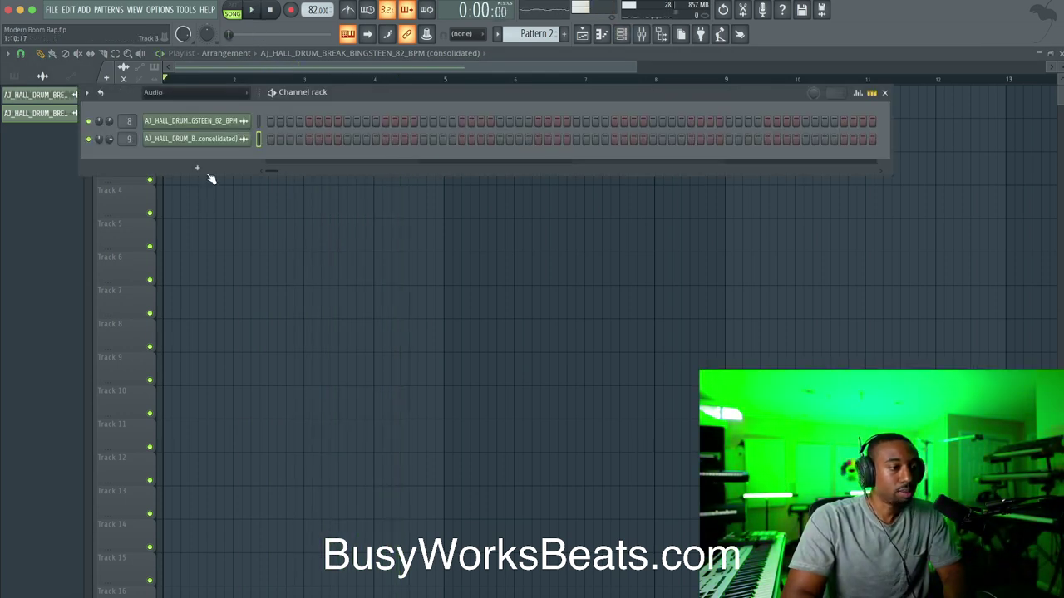
left_click(209, 175)
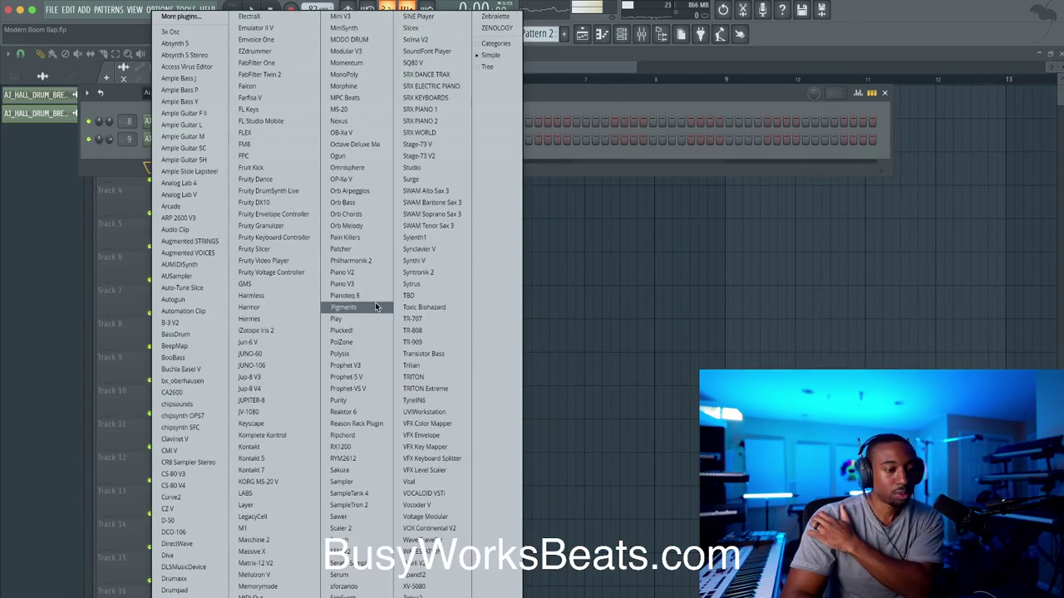
left_click(366, 168)
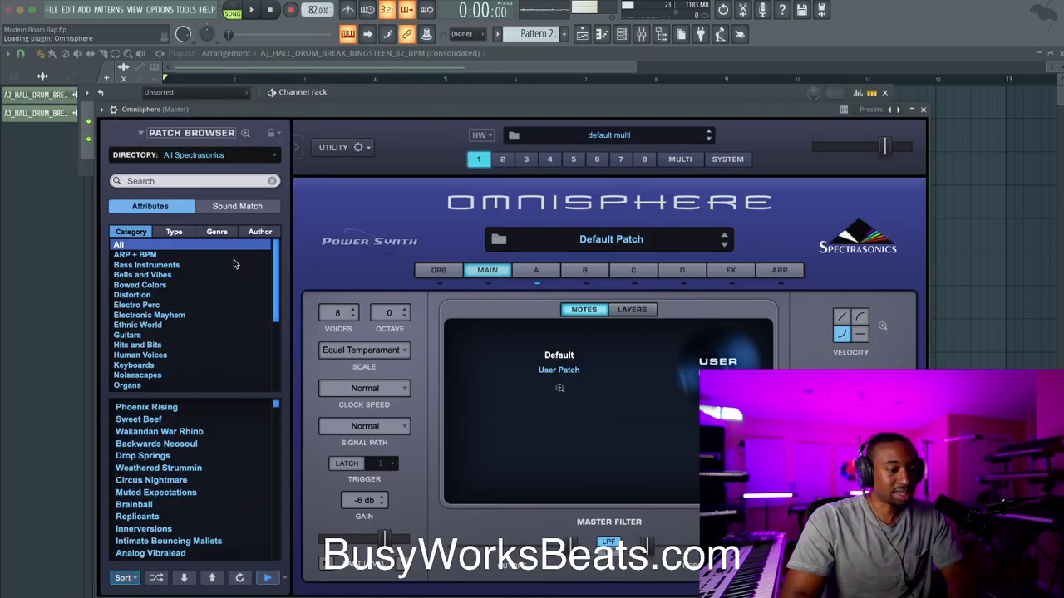
- Set Omnisphere's patch browser directory to Trilian Library and move the plugin window so it fits on screen
left_click(231, 162)
left_click(225, 157)
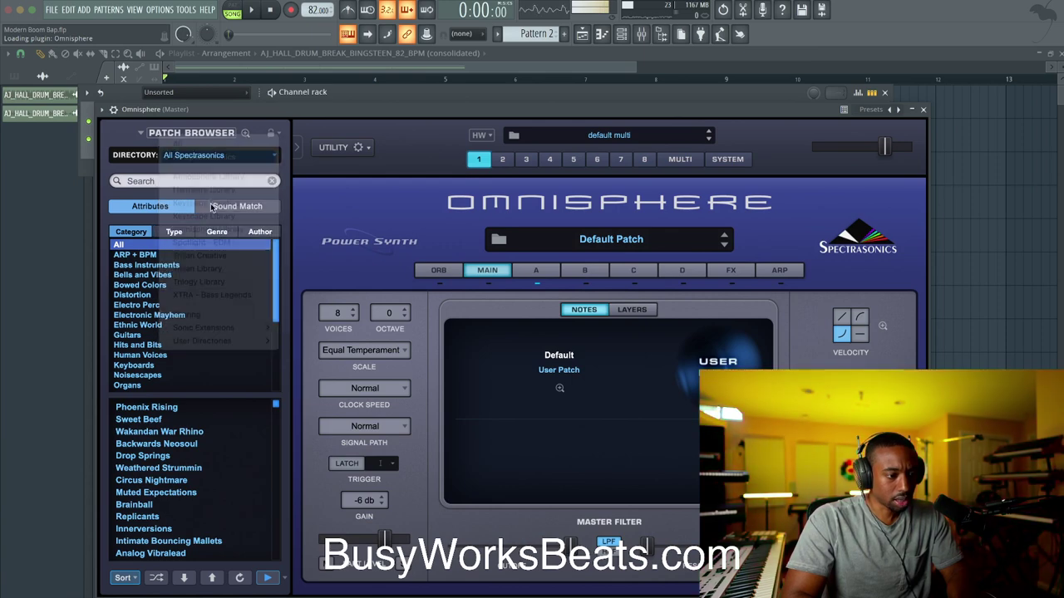
left_click(220, 155)
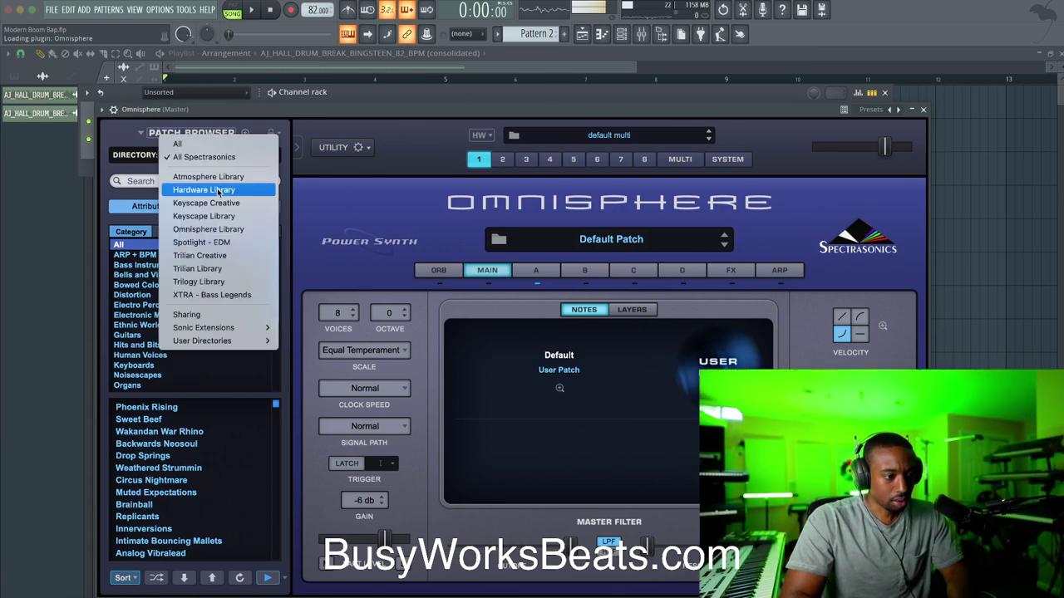
left_click(220, 267)
left_click_drag(350, 112, 349, 67)
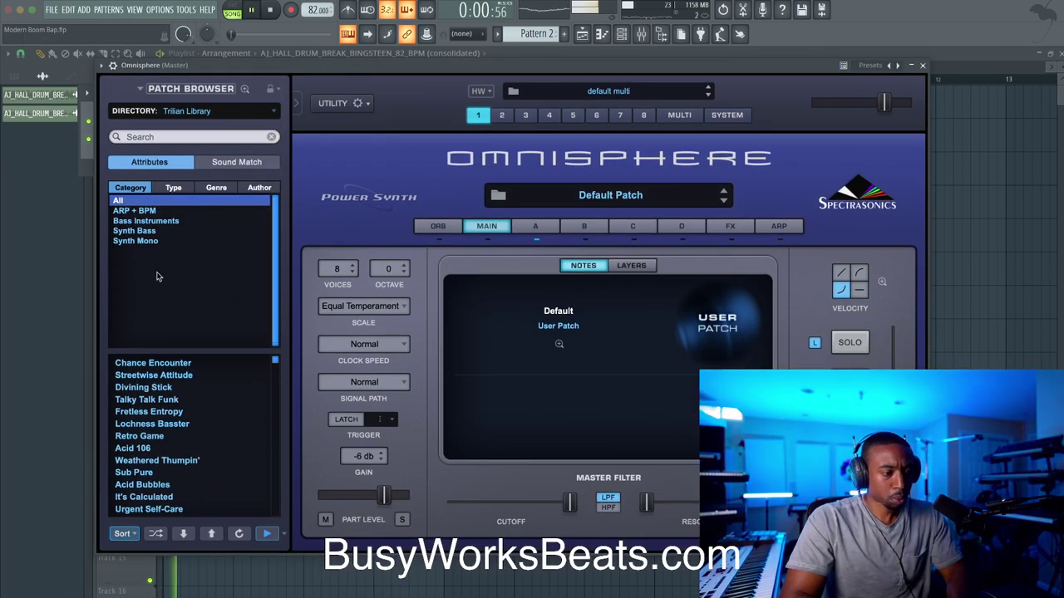
- Filter the patches to Bass Instruments of type Bass - Electric Fingered, load Fingered - Studio Bass All Fingers, and close the plugin window
left_click(156, 222)
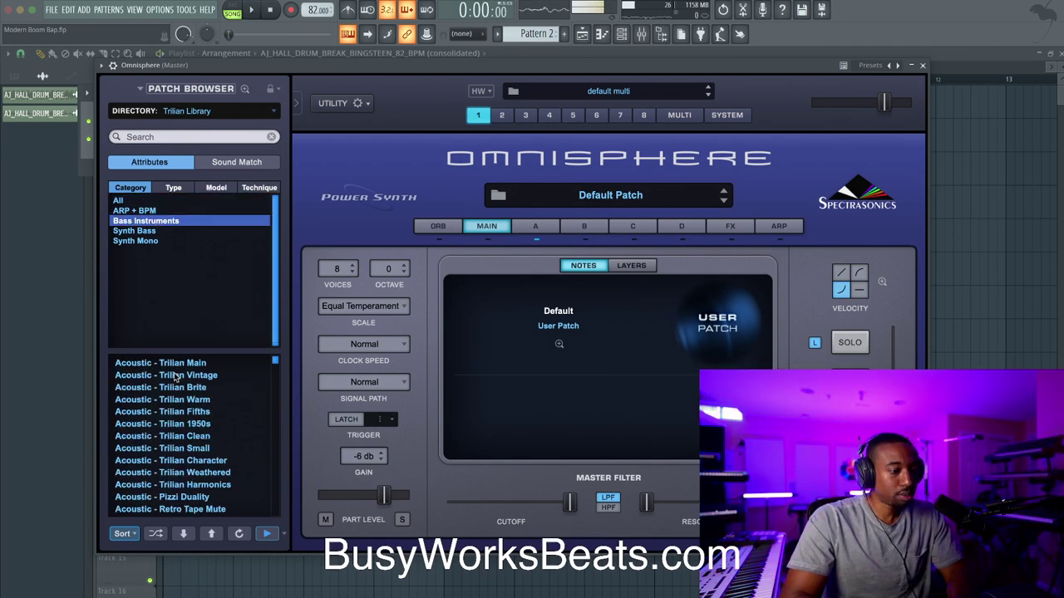
left_click(173, 188)
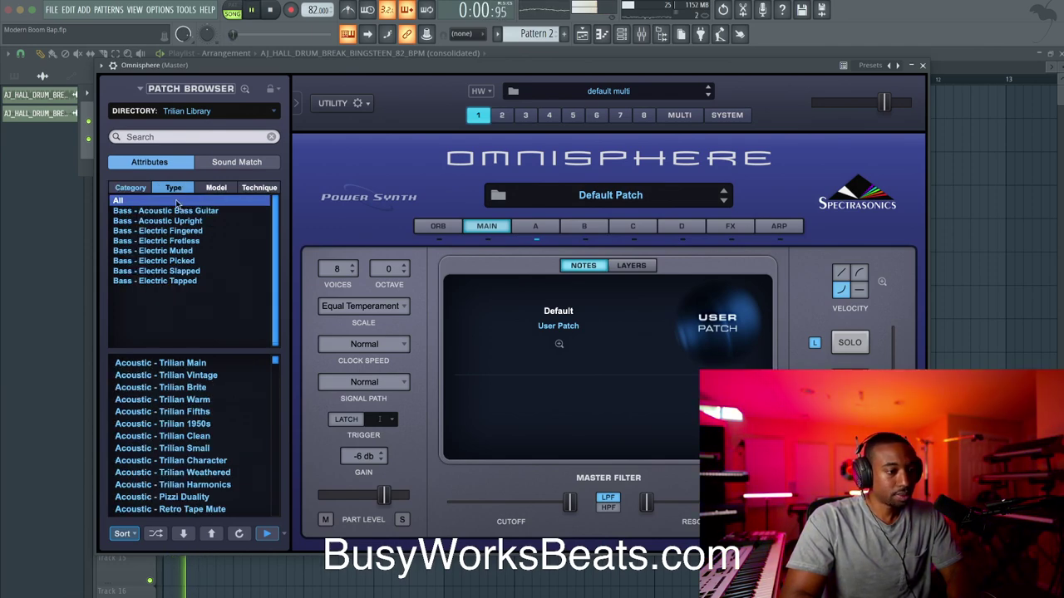
left_click(184, 231)
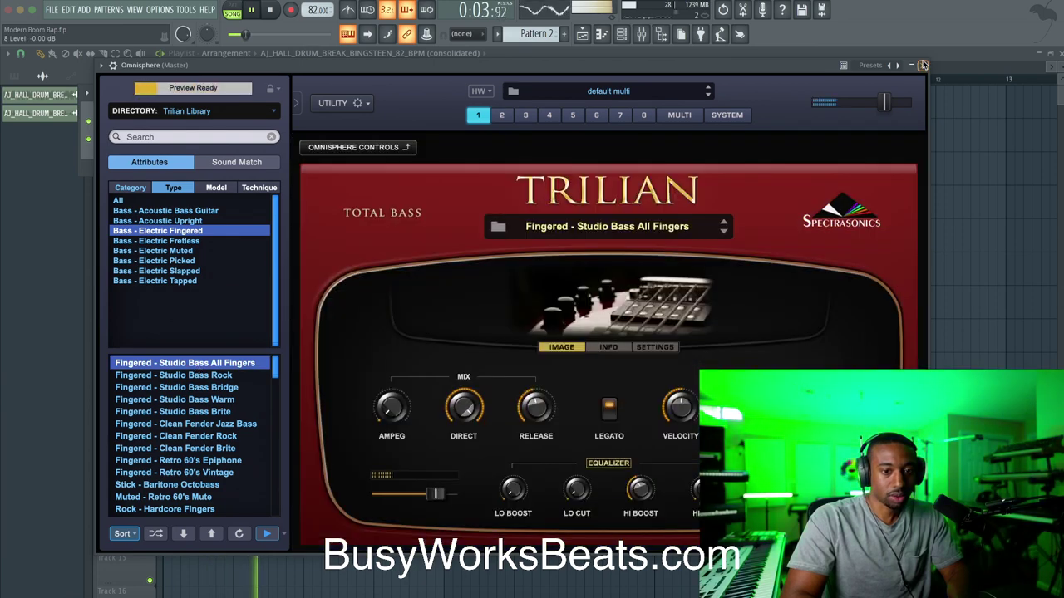
left_click(923, 65)
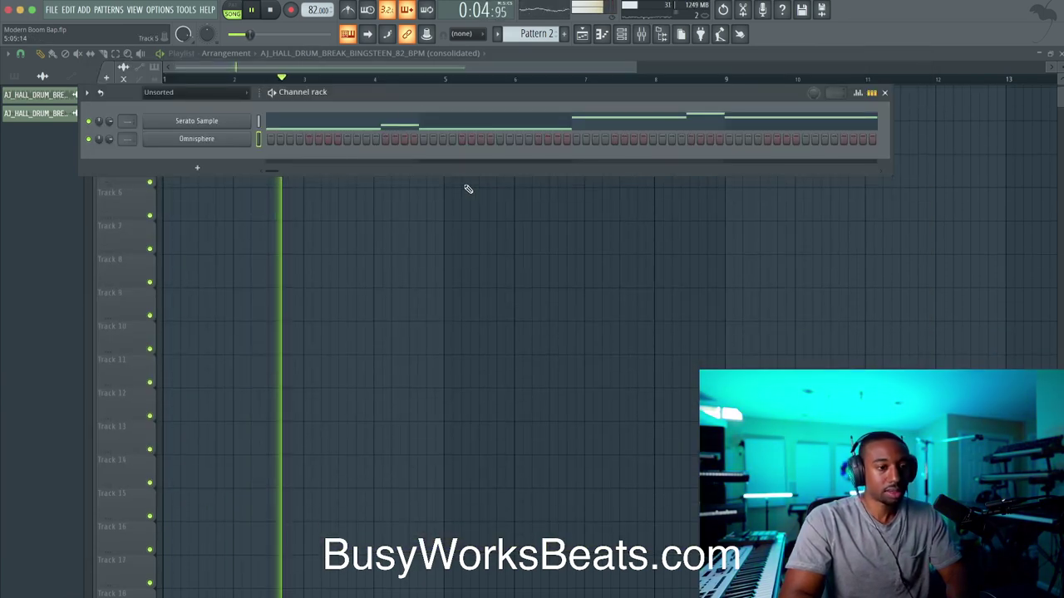
- Check the mixer during playback, create a new empty Pattern 3 for the bass, and save the project
key("F9")
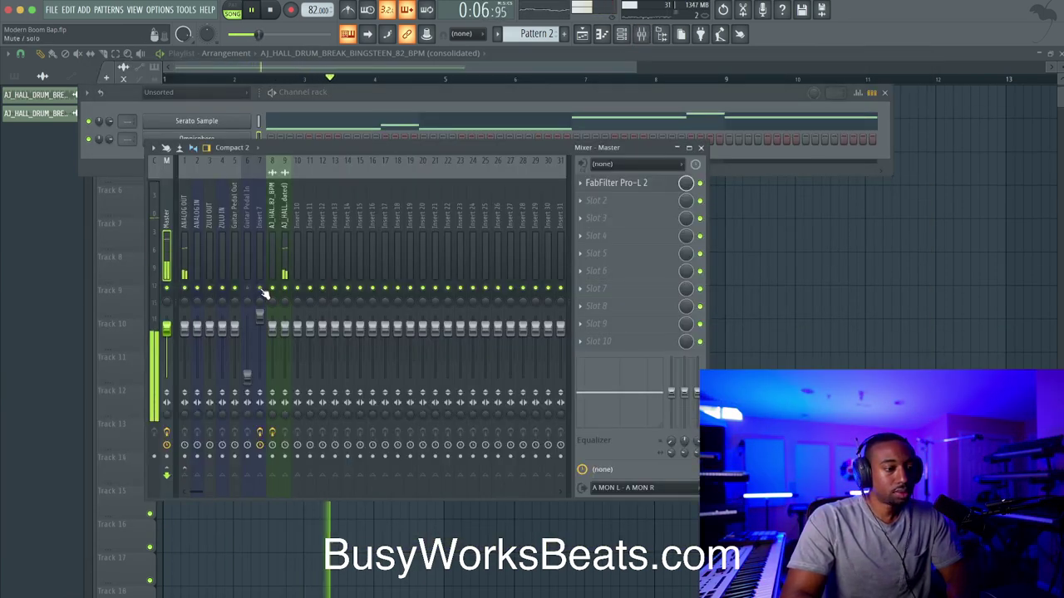
left_click(581, 36)
scroll(591, 138, "up", 3)
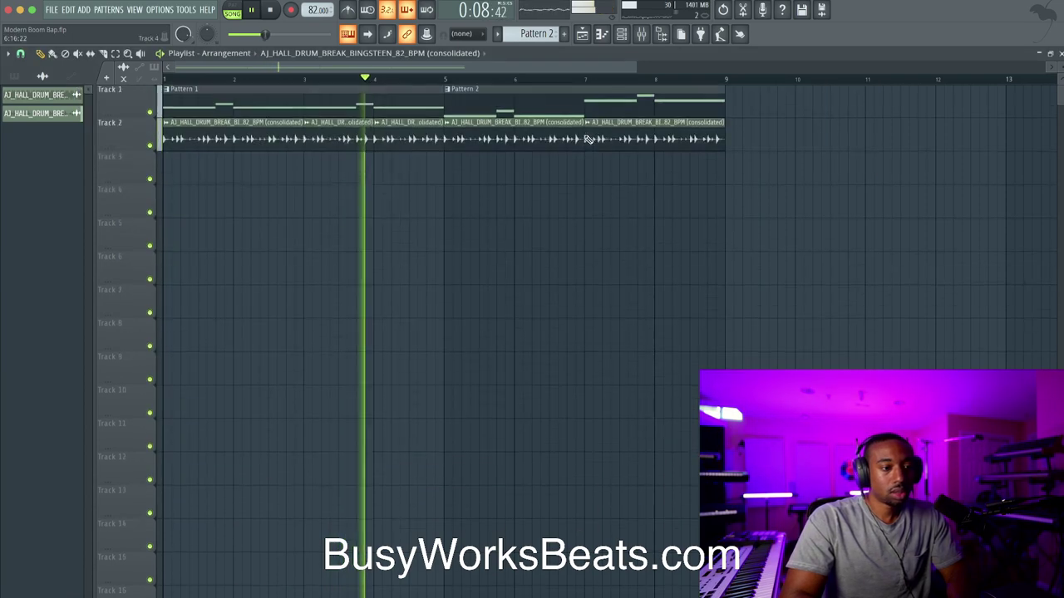
left_click(621, 34)
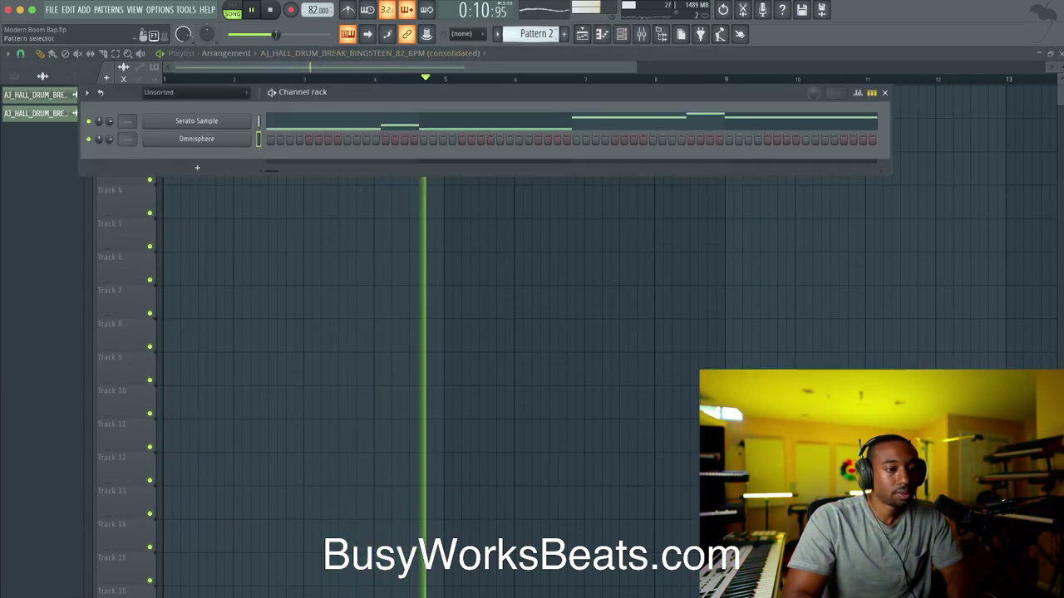
left_click(564, 34)
left_click(645, 34)
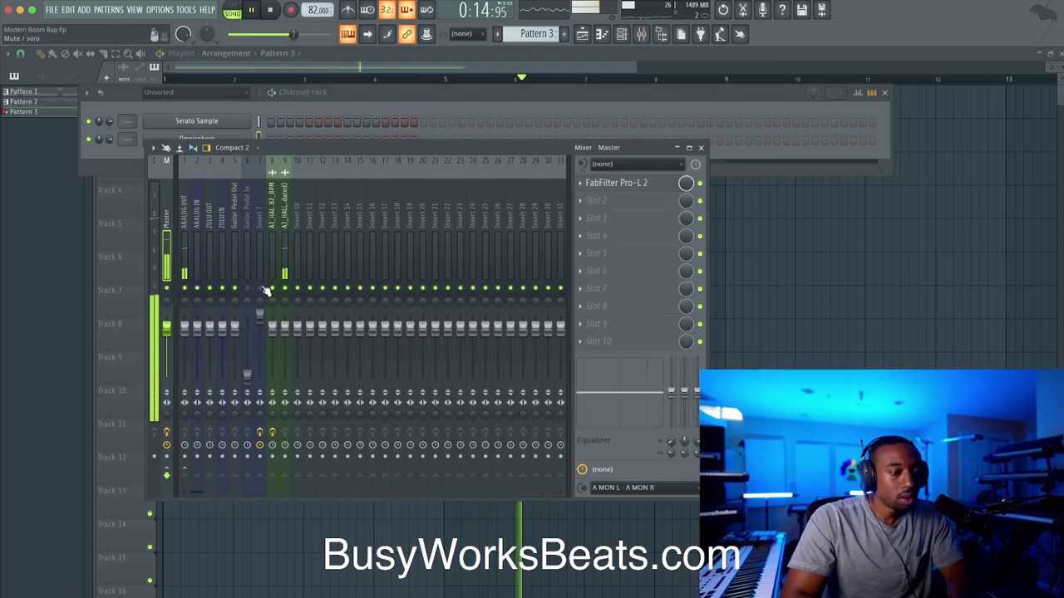
key("F12")
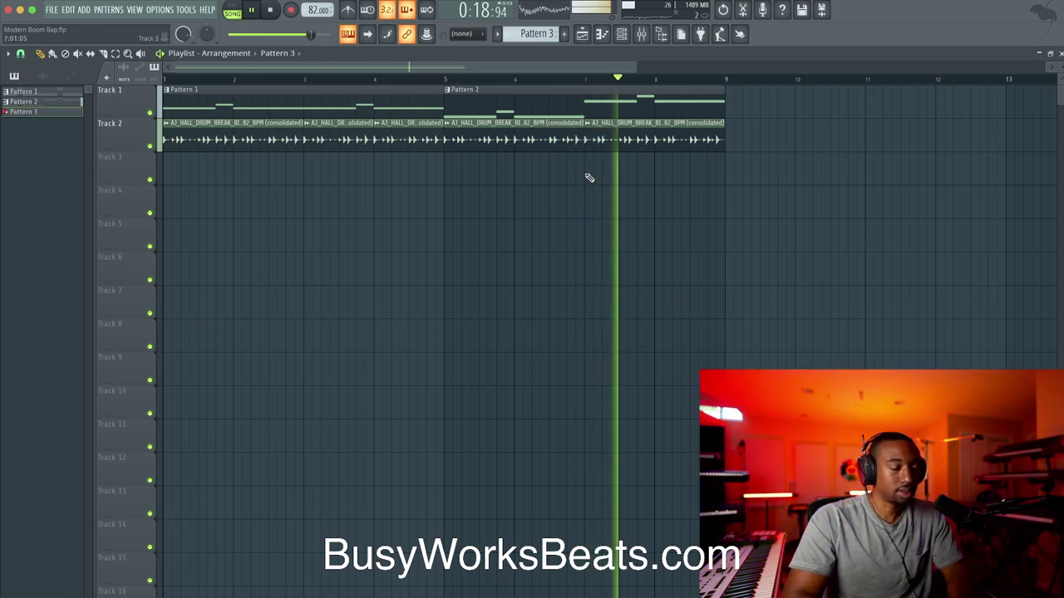
key("super+s")
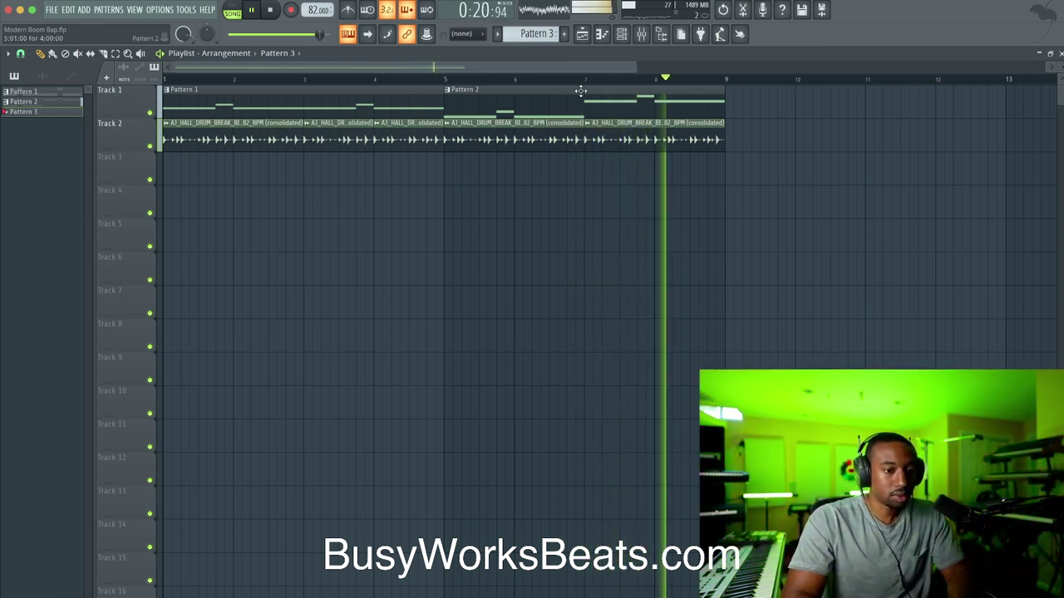
- Trim the last drum clip on Track 2 to end halfway through bar 8, check it by playback, and save the project
key("space")
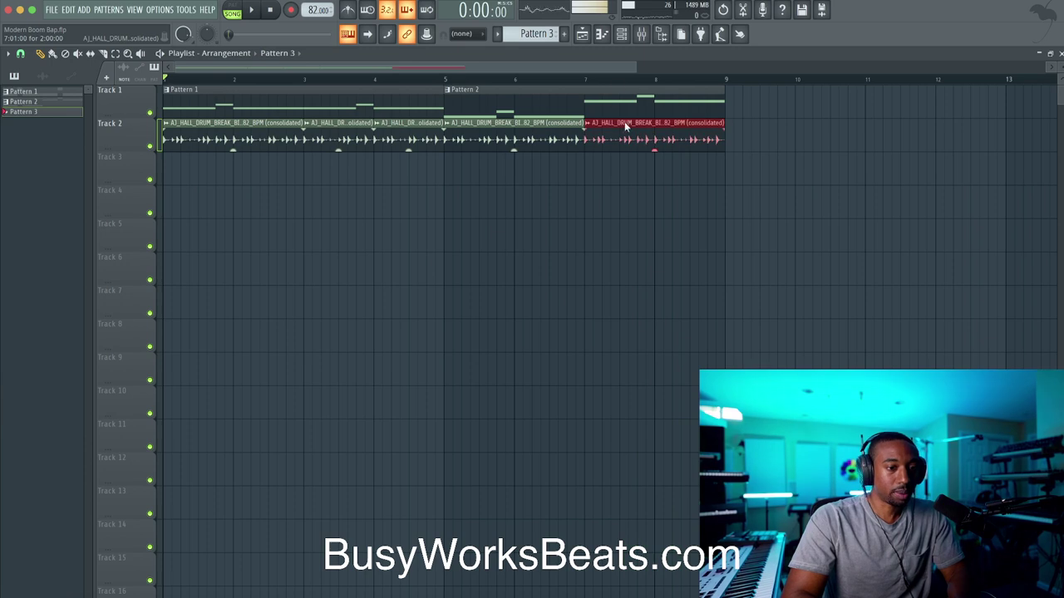
key("space")
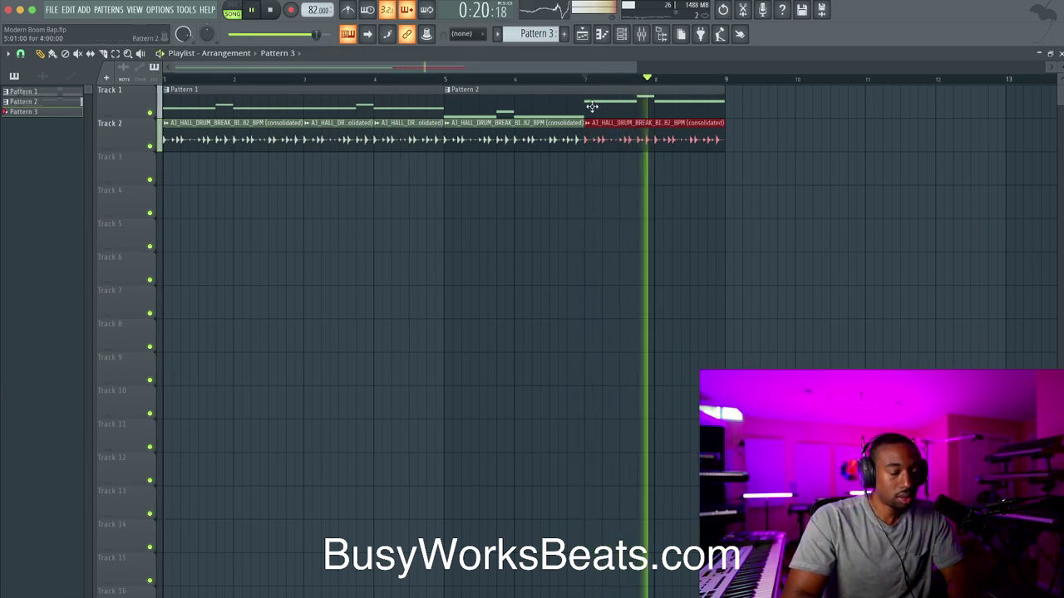
key("space")
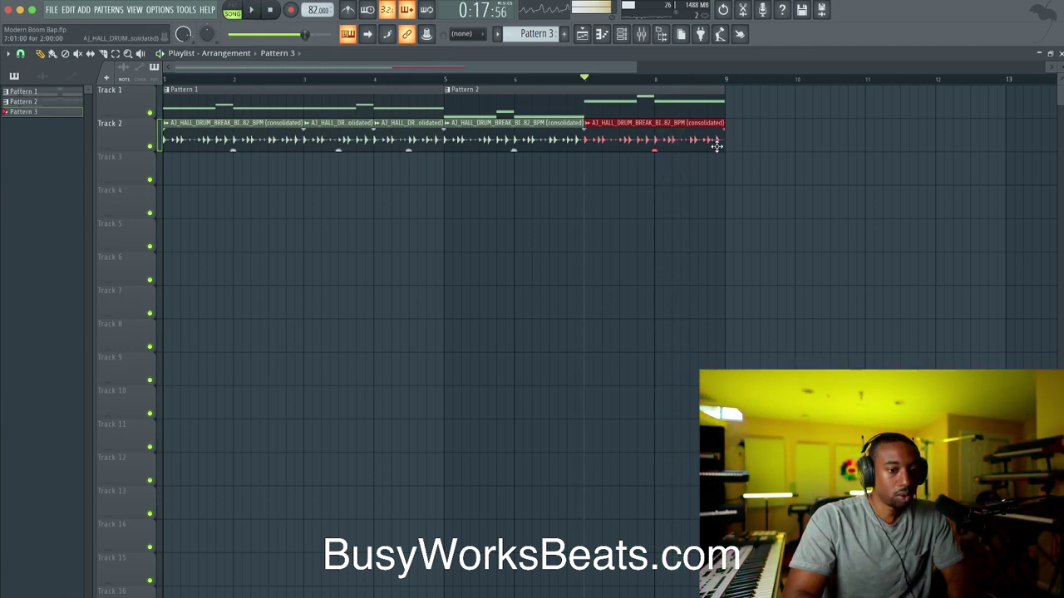
key("space")
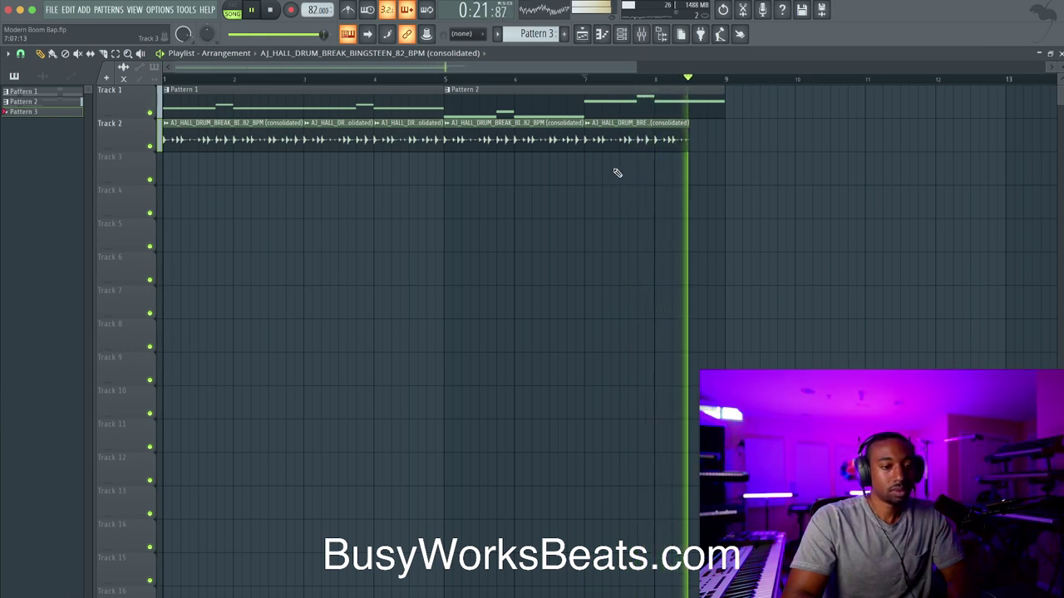
key("ctrl+s")
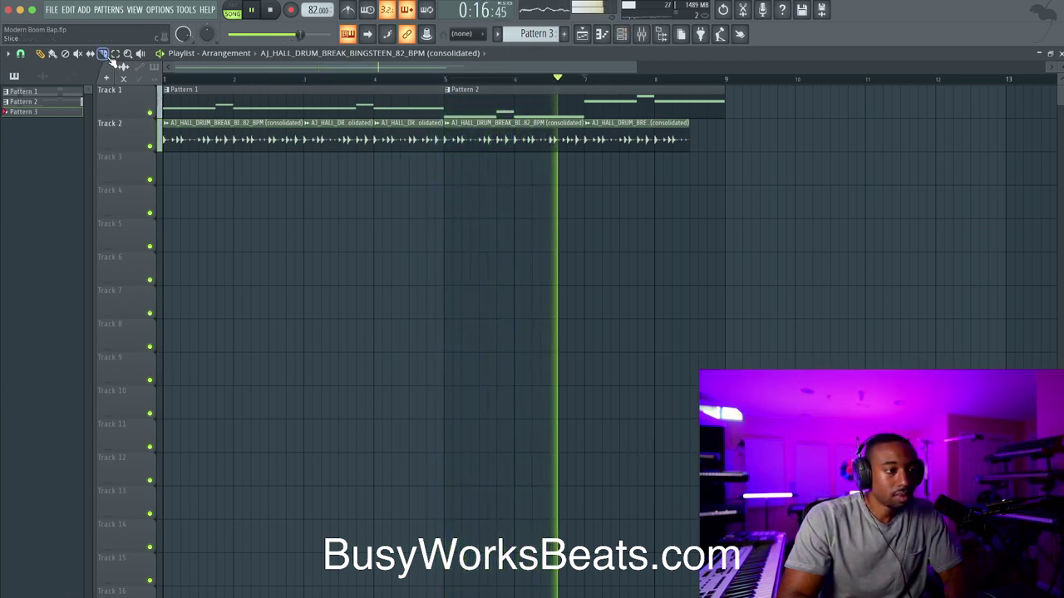
- Split the drum clip spanning bars 5 and 6 at bar 6, set the playlist snap to Beat, and save the project
key("space")
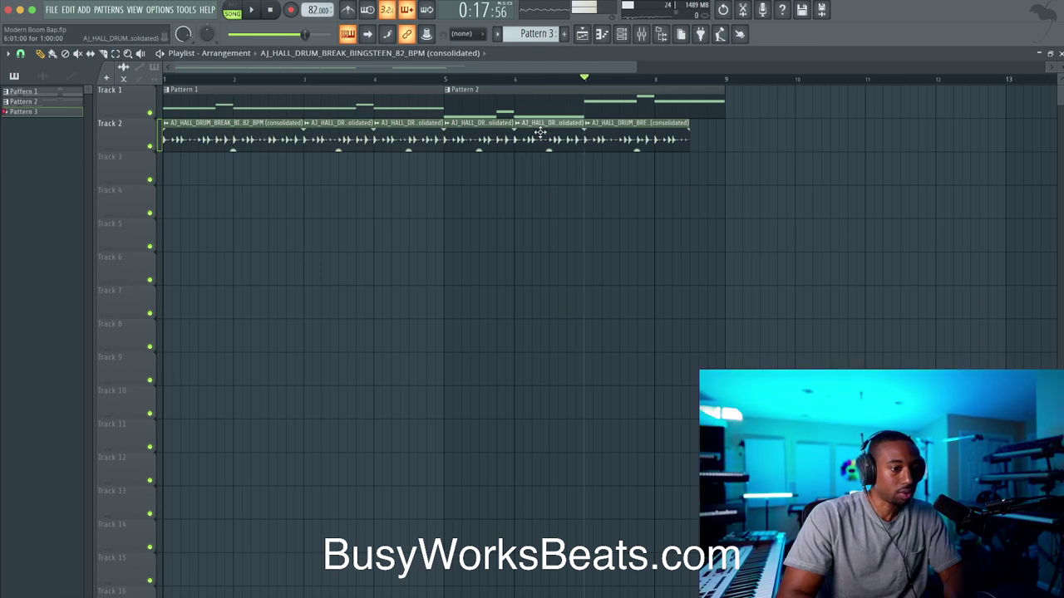
left_click(20, 53)
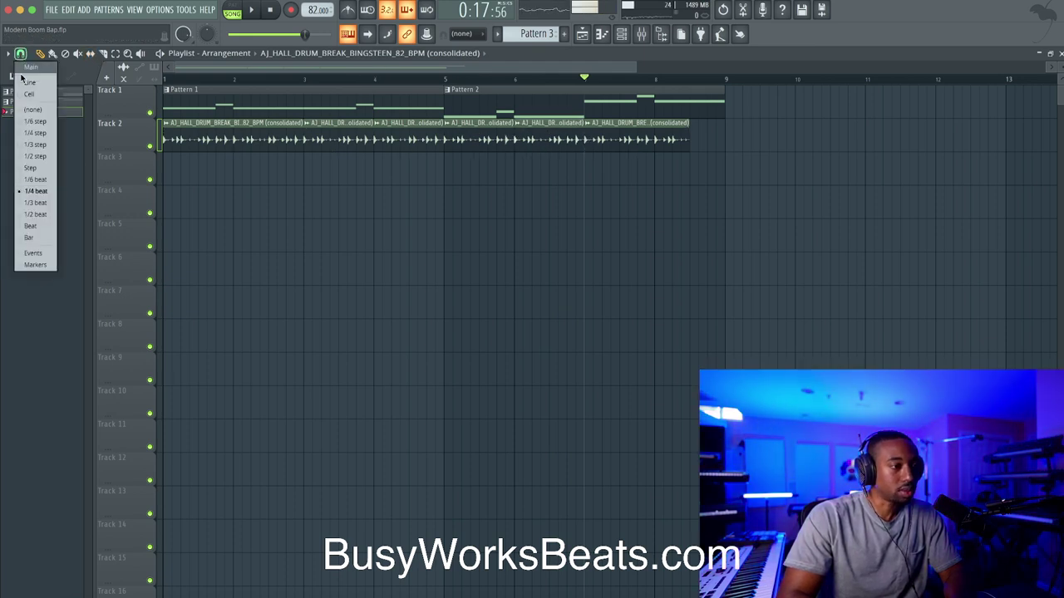
left_click(44, 227)
key("space")
key("ctrl+s")
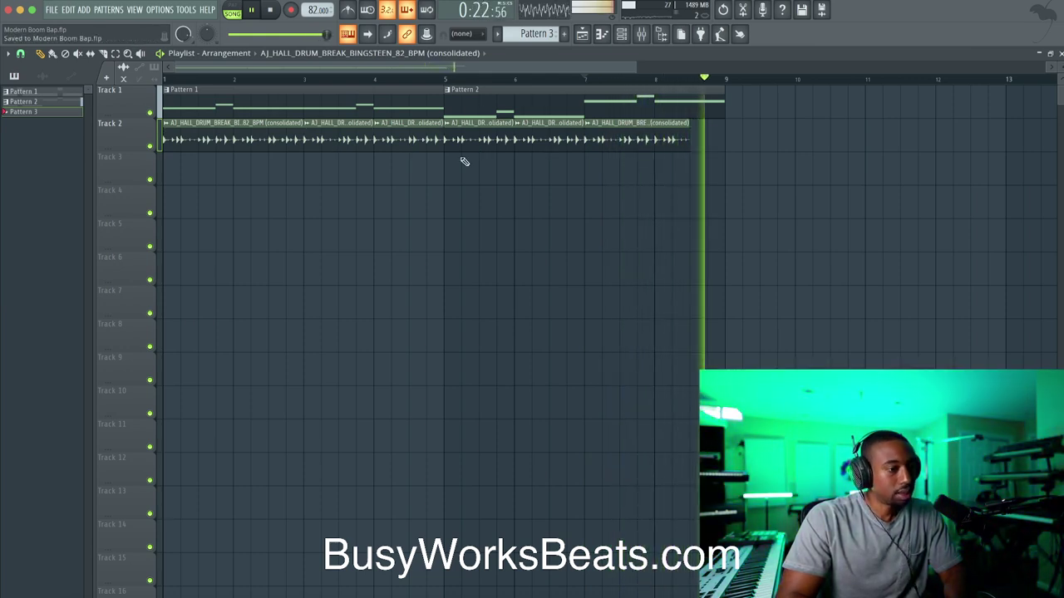
- Open the Omnisphere channel's piano roll in Pattern 3 and draw a one-beat C#4 note at the start of bar 1
key("F6")
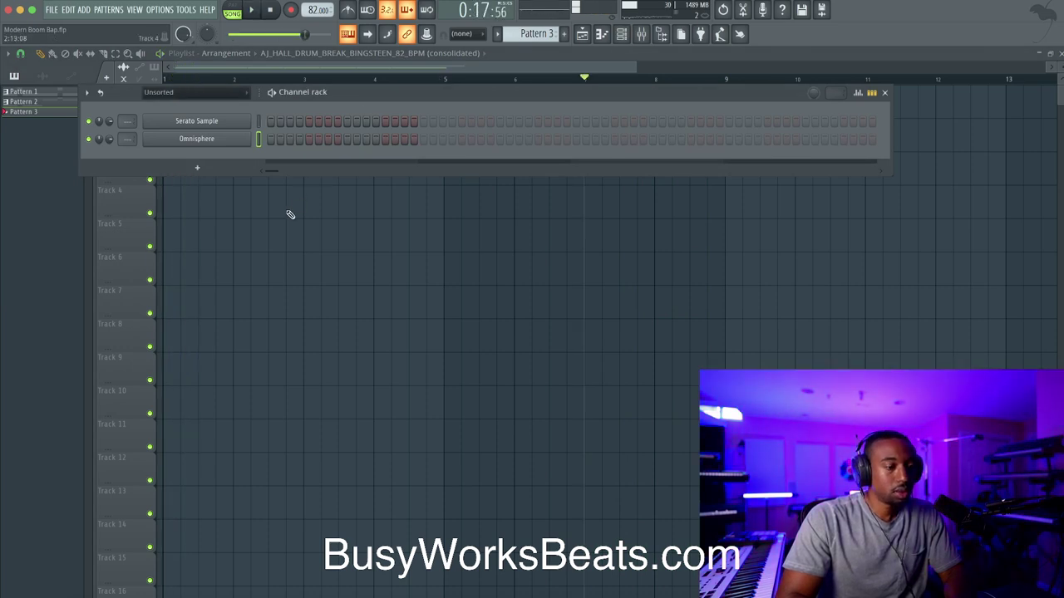
key("F6")
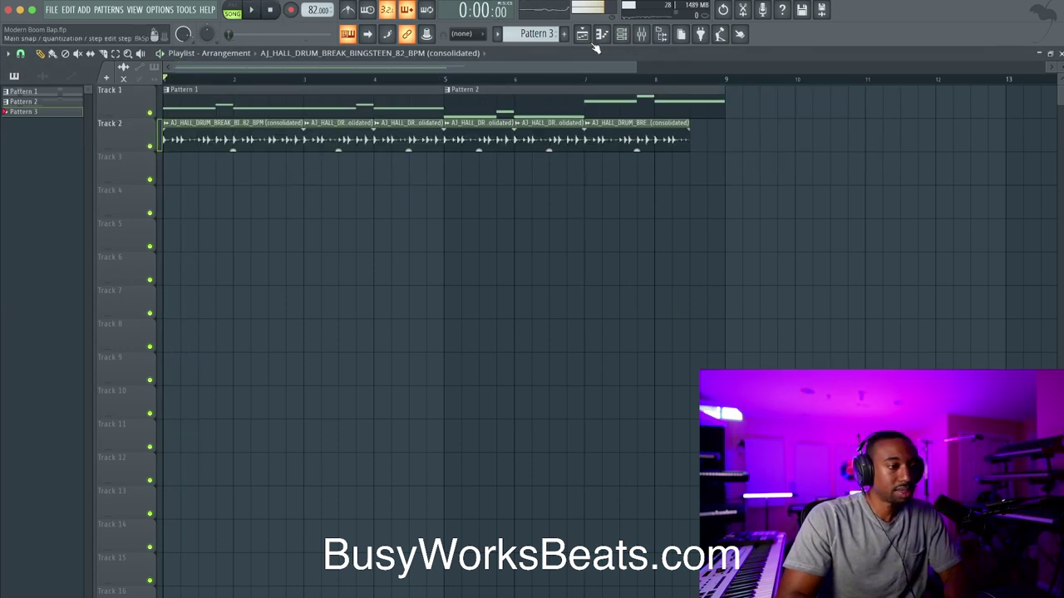
left_click(621, 36)
right_click(248, 138)
left_click(272, 138)
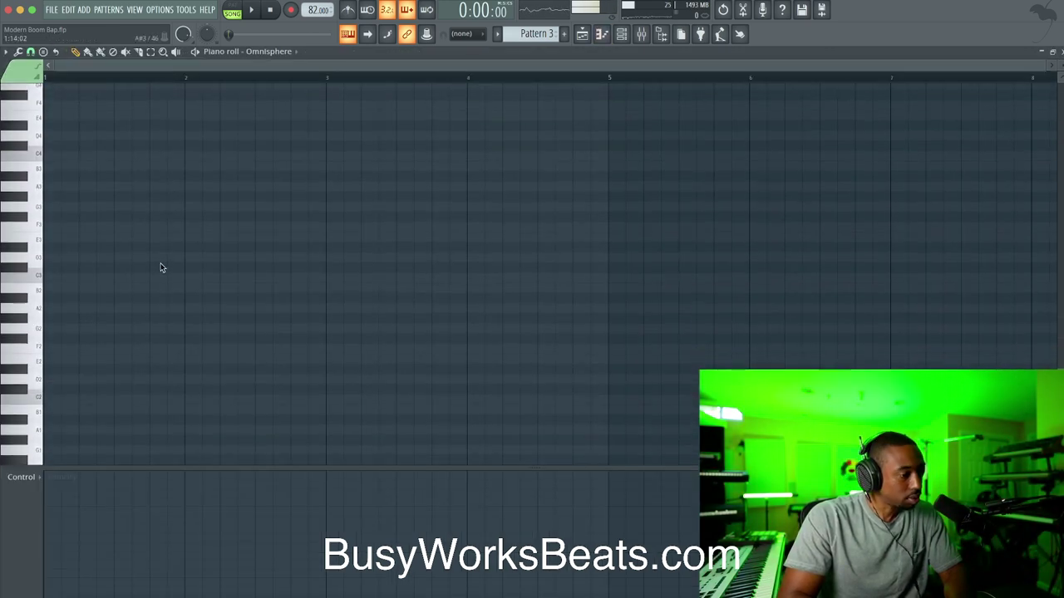
scroll(40, 297, "down", 3)
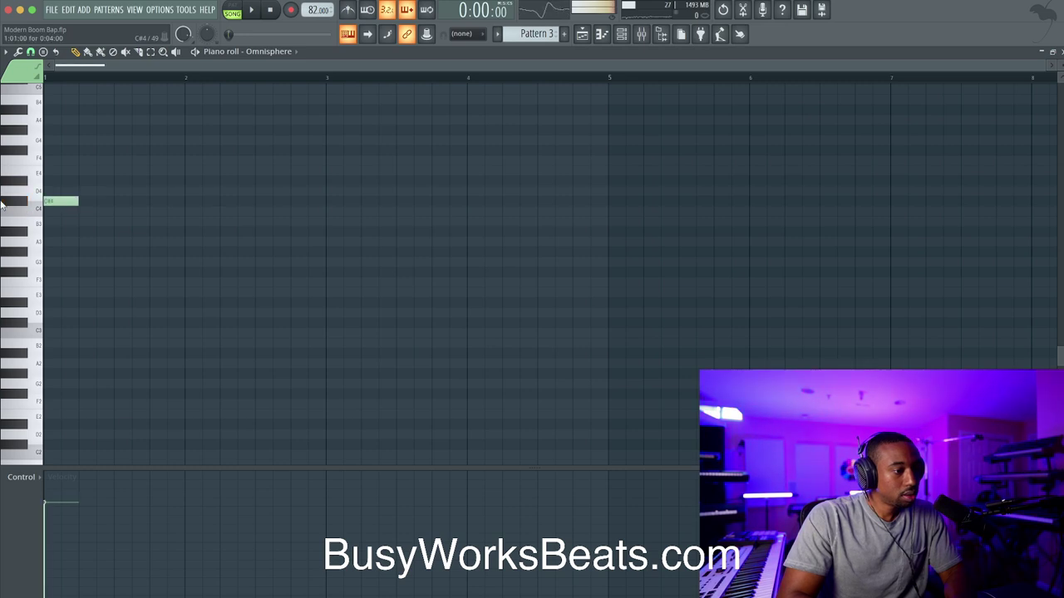
- Place Pattern 3 on Track 3 at bar 1 of the playlist and check it with a short playback
left_click(582, 34)
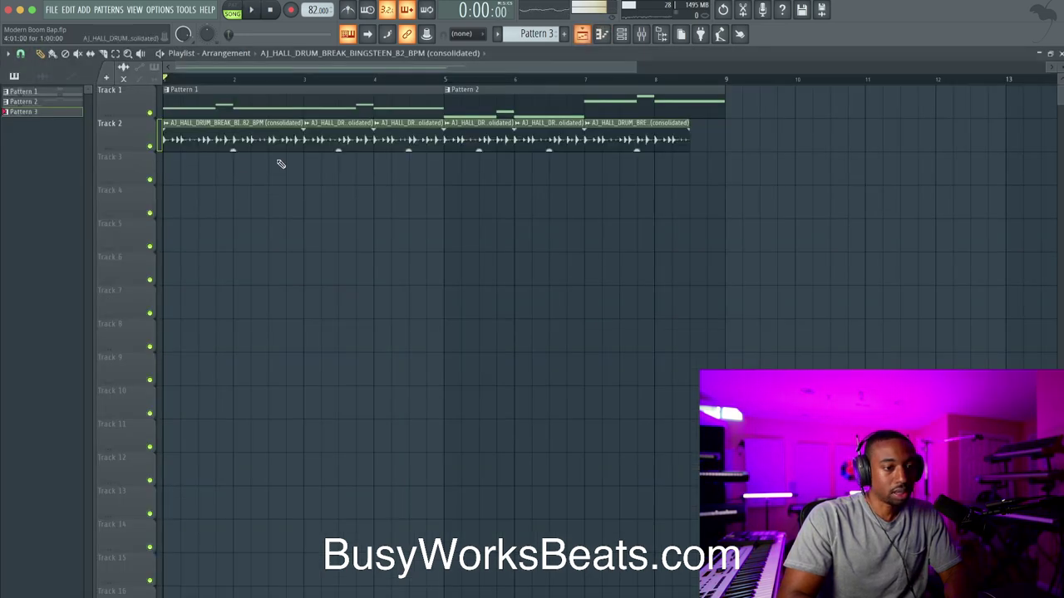
left_click(178, 167)
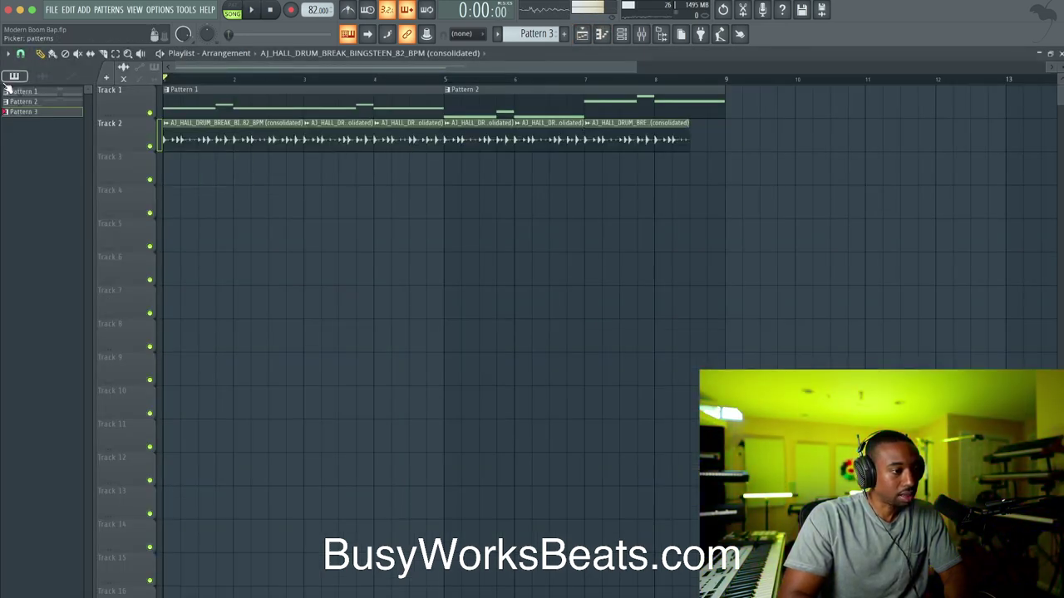
left_click(173, 162)
key("space")
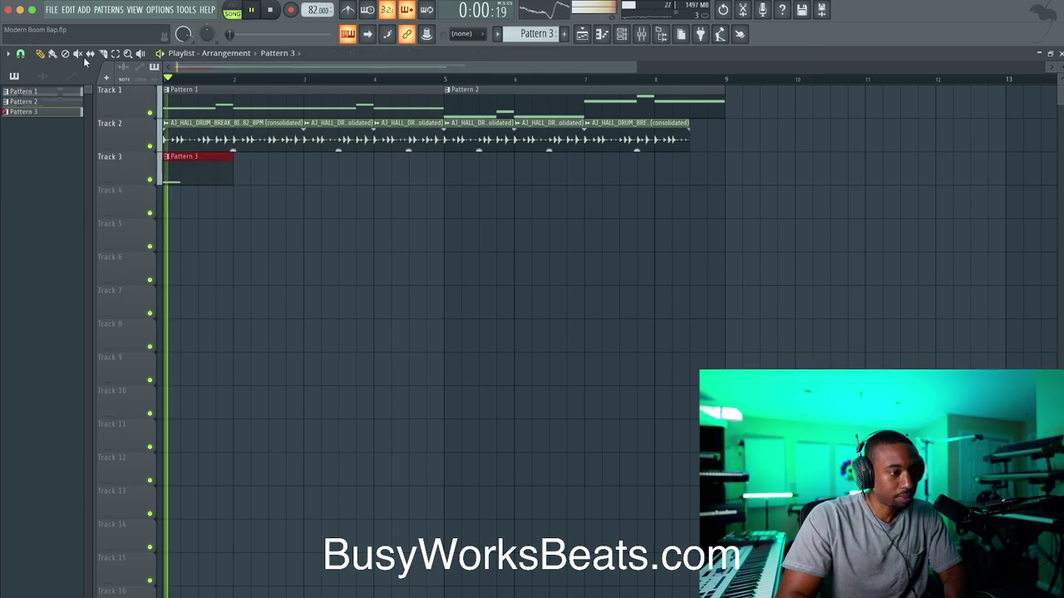
key("space")
- Set the playlist snap to Bar and briefly play the arrangement
left_click(20, 53)
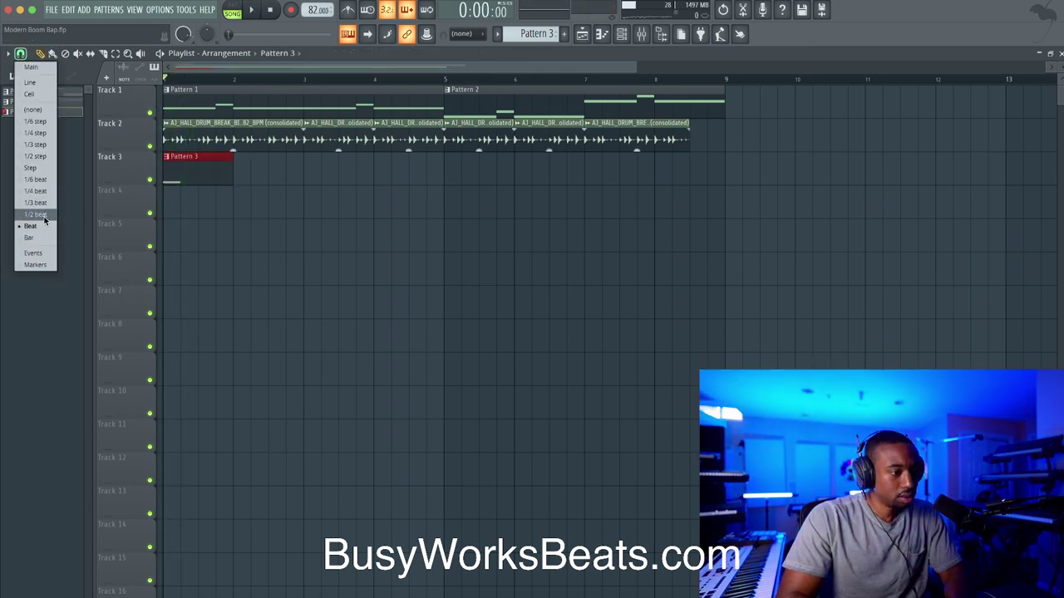
left_click(30, 238)
key("space")
key("space")
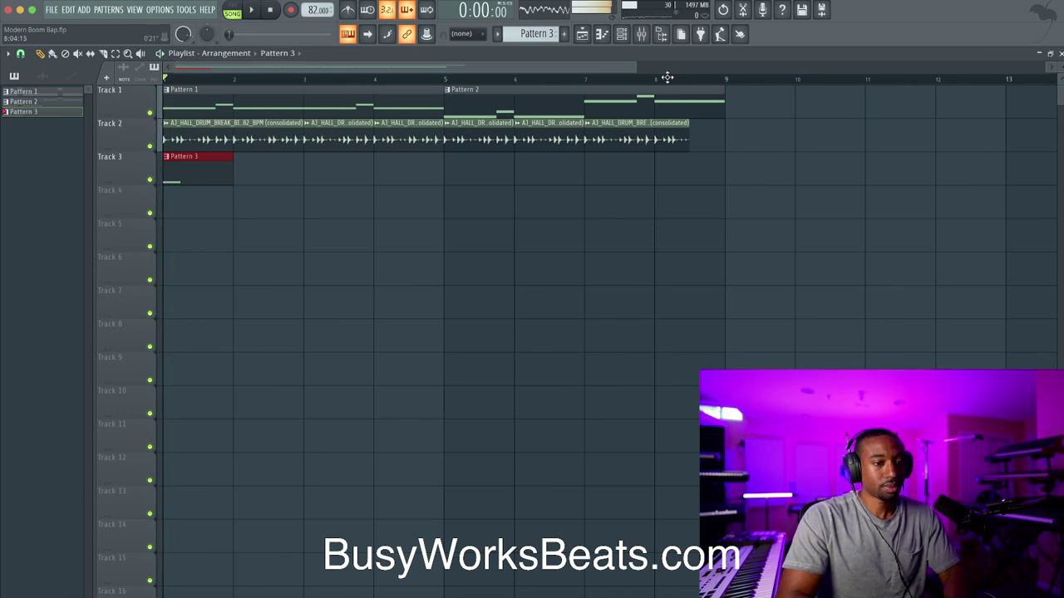
- In Pattern 3's Omnisphere piano roll, add a half-beat C#4 midway through beat 2 and a one-beat C#4 on beat 3 of bar 1
left_click(625, 36)
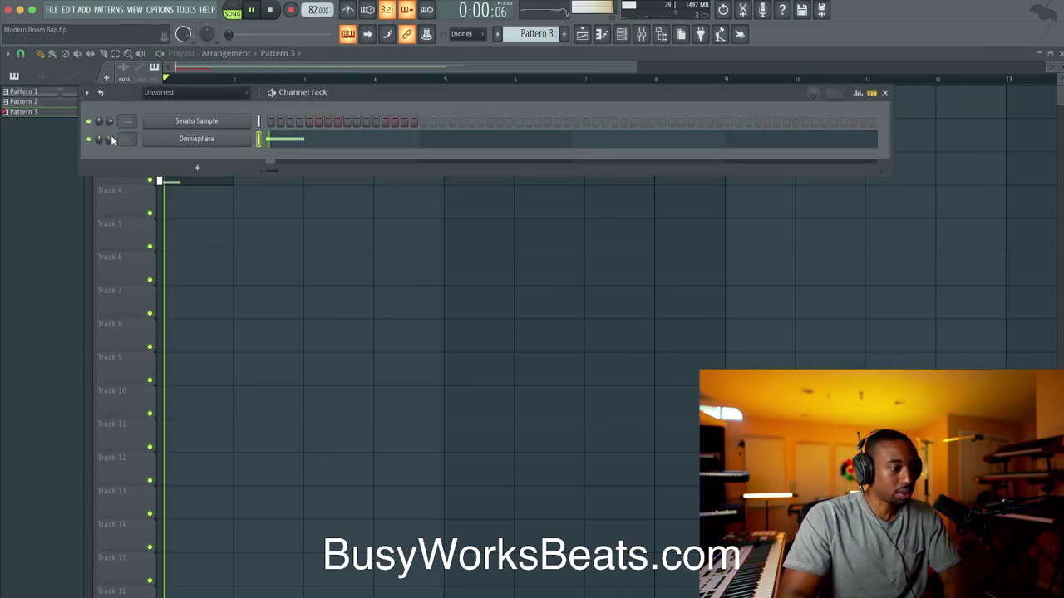
left_click(324, 140)
key("space")
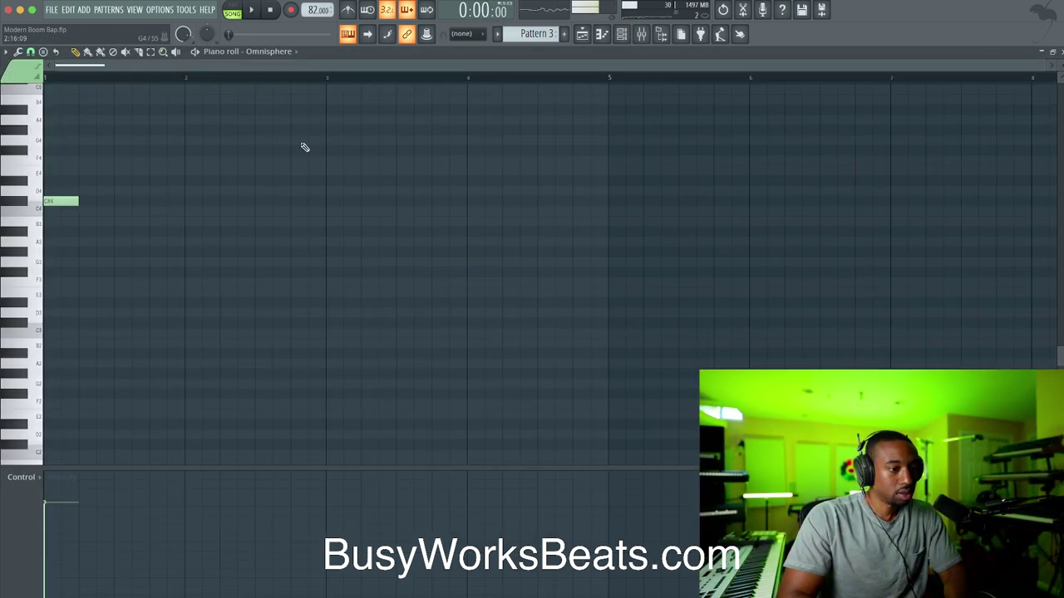
left_click(103, 202)
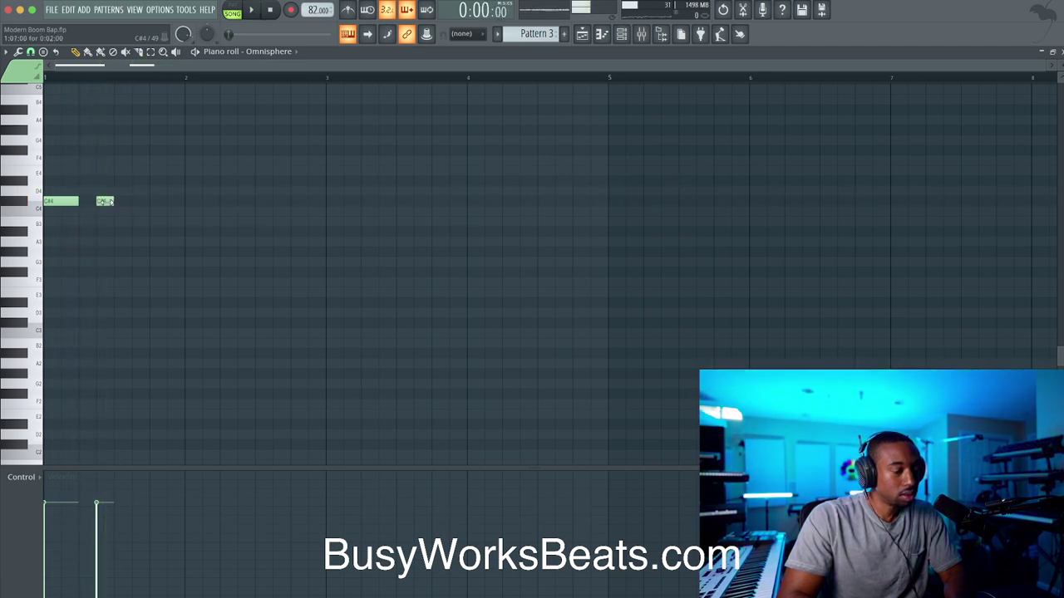
left_click(119, 202)
key("space")
left_click(133, 202)
right_click(133, 201)
key("space")
key("space")
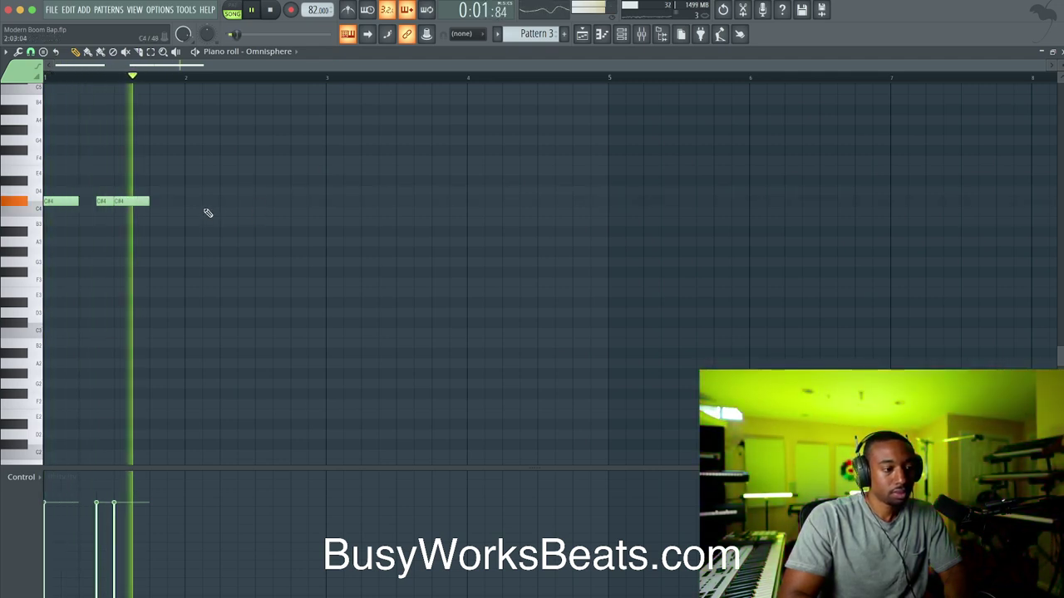
- Duplicate the three-note C#4 bass rhythm from bar 1 across bars 2, 3 and 4 and play it back
left_click(55, 201)
key("space")
left_click(36, 205)
left_click(21, 204)
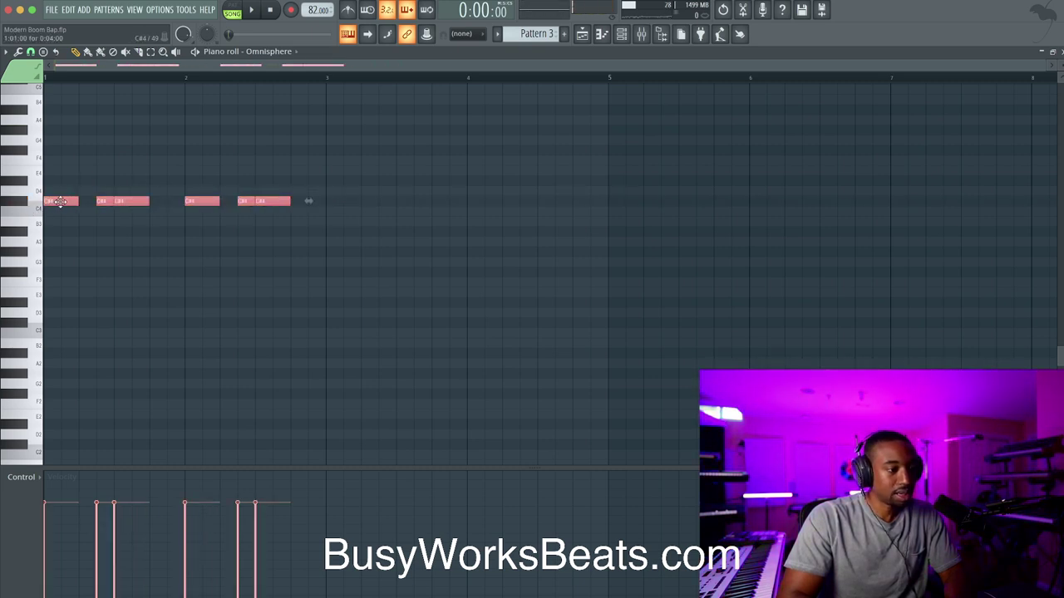
left_click_drag(60, 201, 353, 202)
left_click_drag(333, 208, 350, 208)
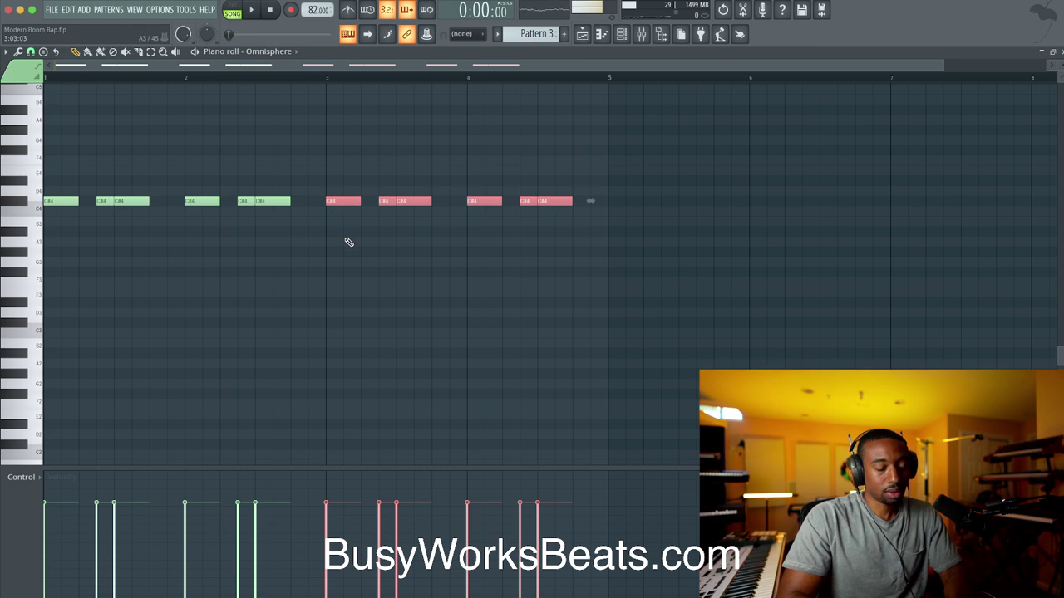
left_click(349, 241)
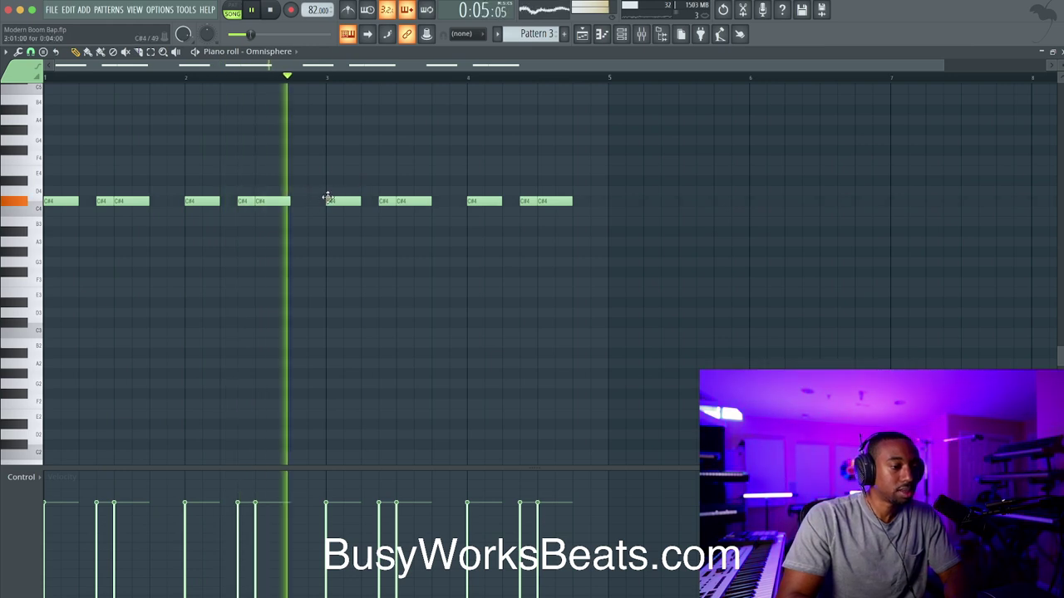
- Duplicate the Pattern 3 clip to bar 5 on Track 3 as a unique pattern and open the copy in the piano roll
left_click(582, 35)
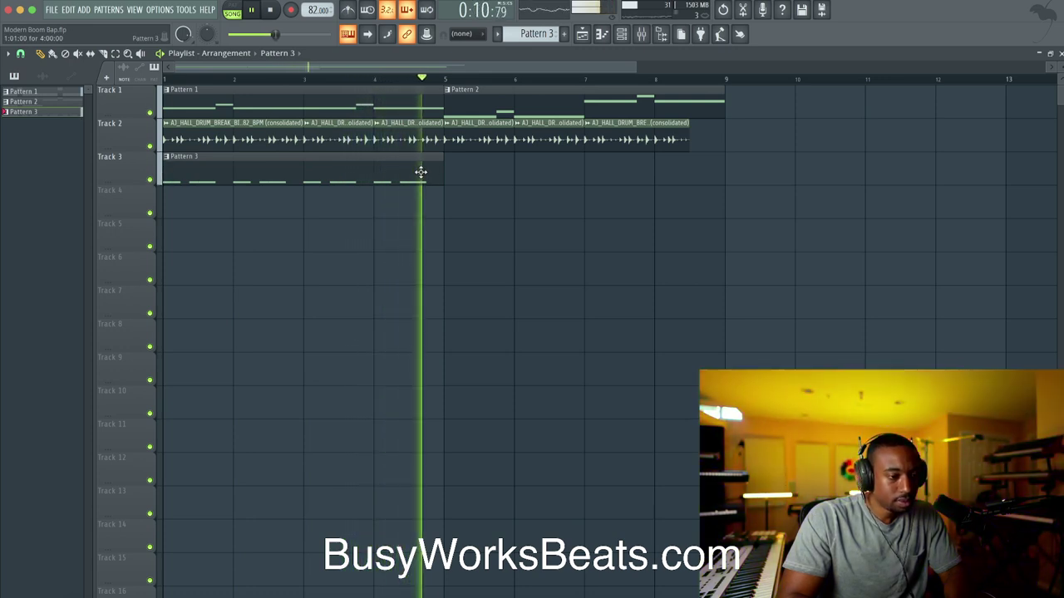
key("space")
left_click_drag(333, 170, 574, 170)
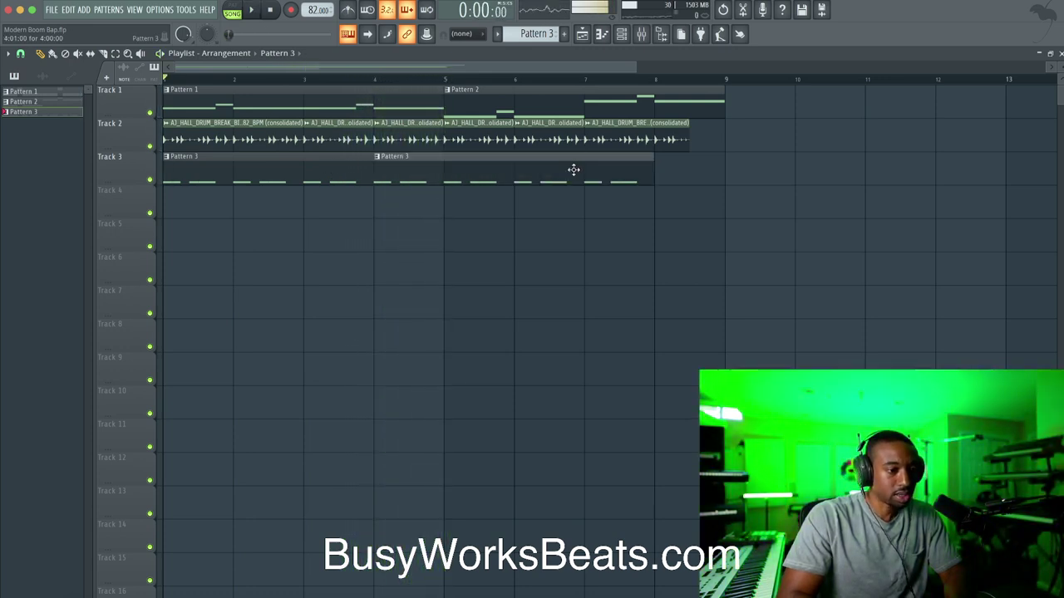
right_click(450, 159)
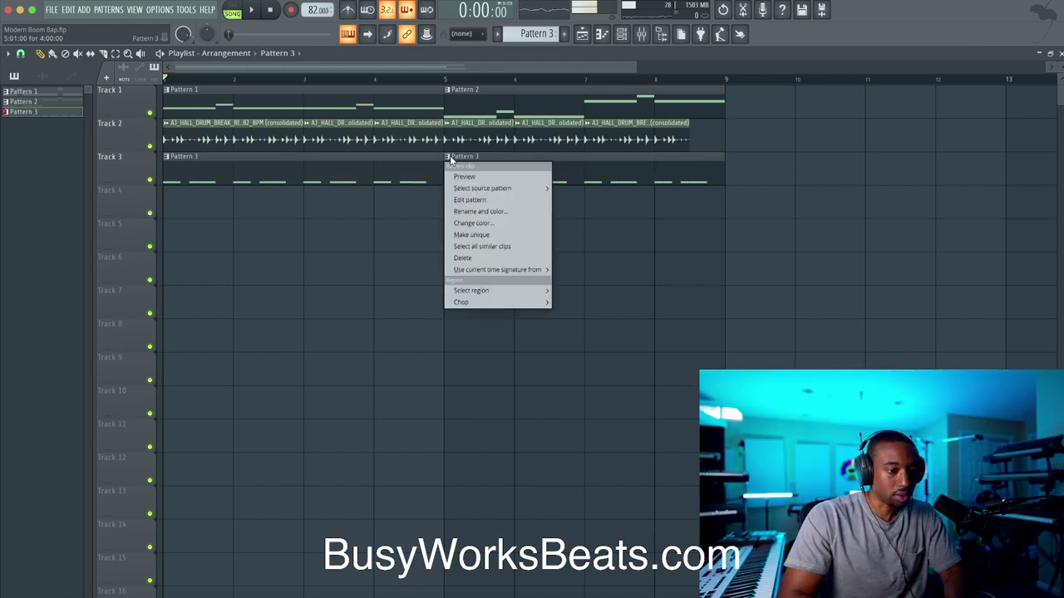
left_click(473, 235)
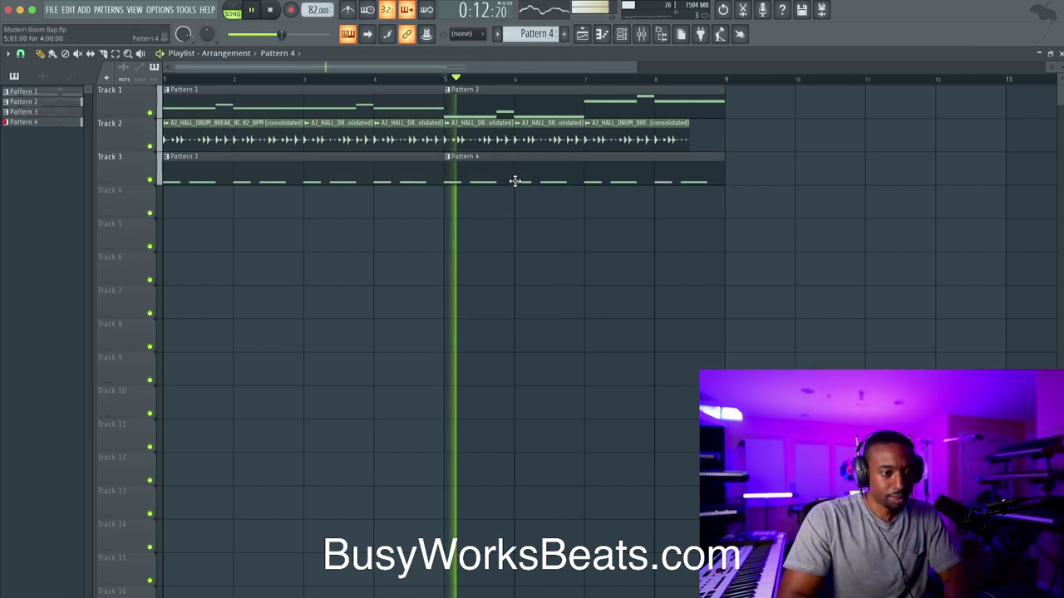
double_click(518, 180)
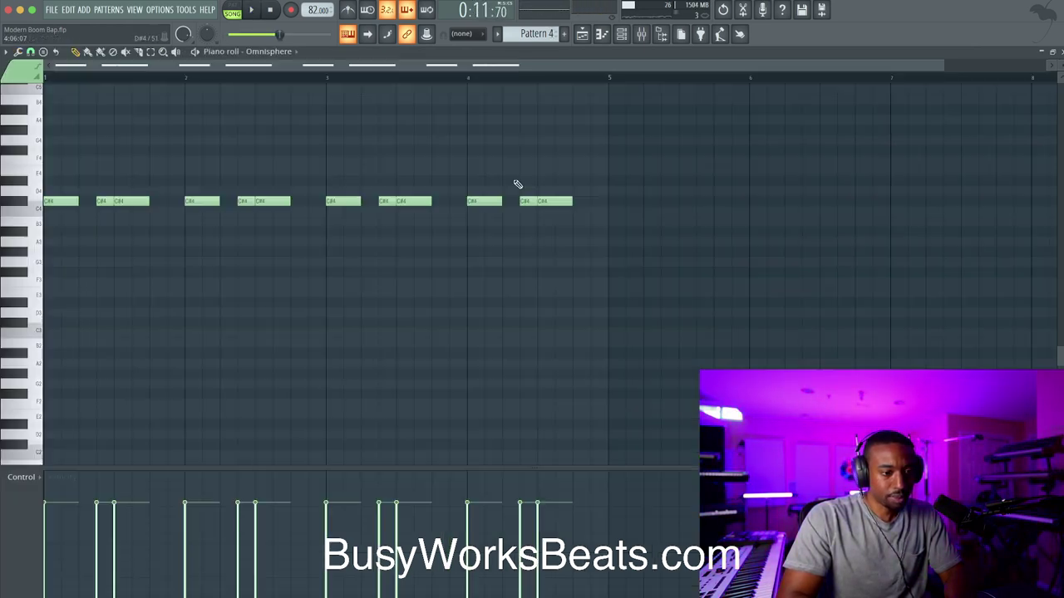
- Transpose all of Pattern 4's bass notes up to F#4 and check them with a short playback
left_click(28, 152)
key("Up")
key("Up")
key("Up")
key("Up")
key("Up")
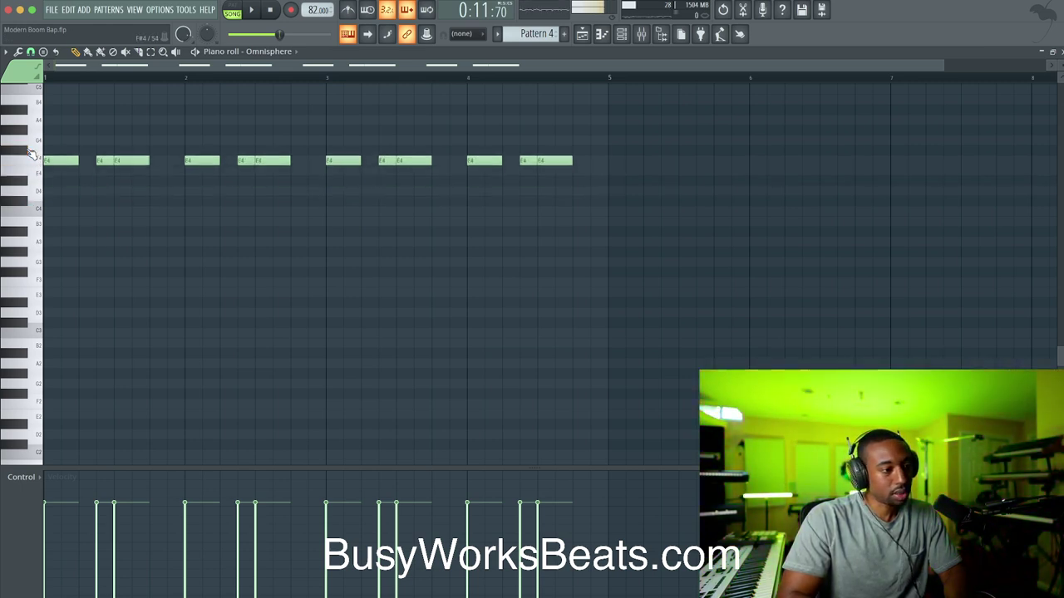
key("space")
key("space")
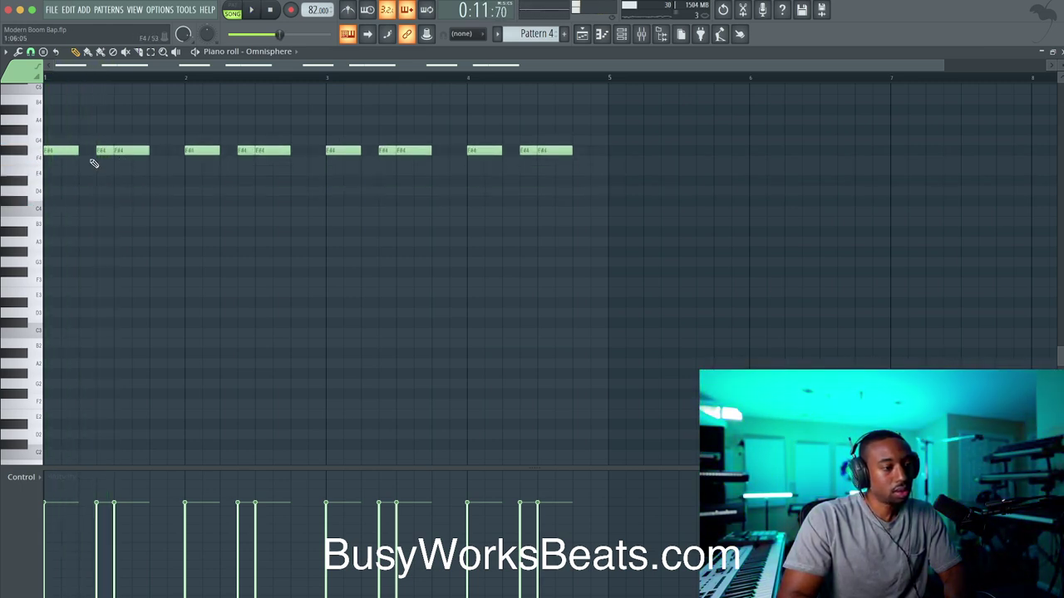
- Listen to the arrangement with the Omnisphere channel muted and transpose all of Pattern 4's bass notes down to B3
left_click(621, 35)
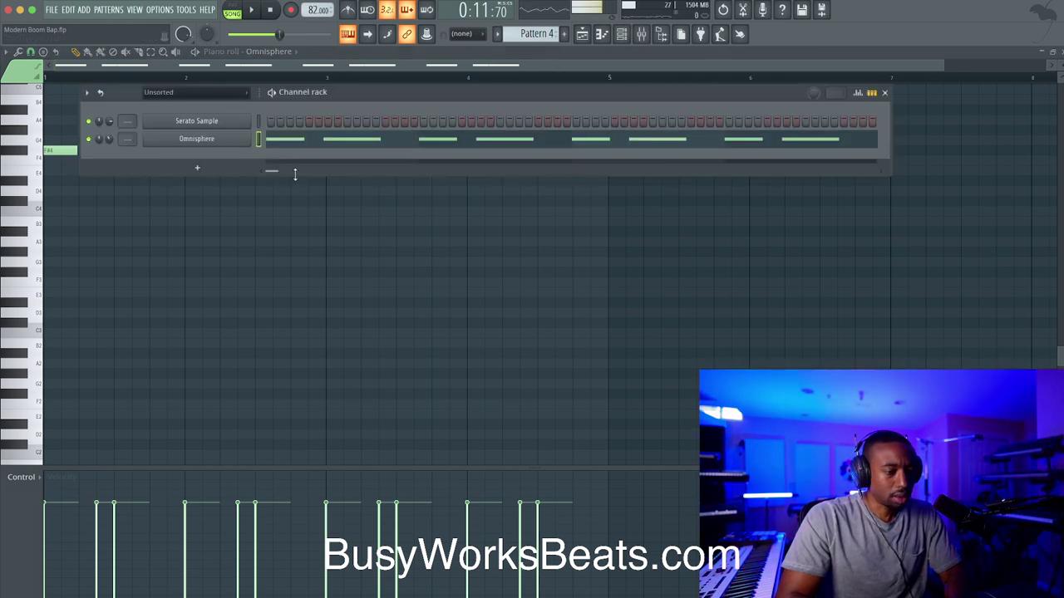
key("space")
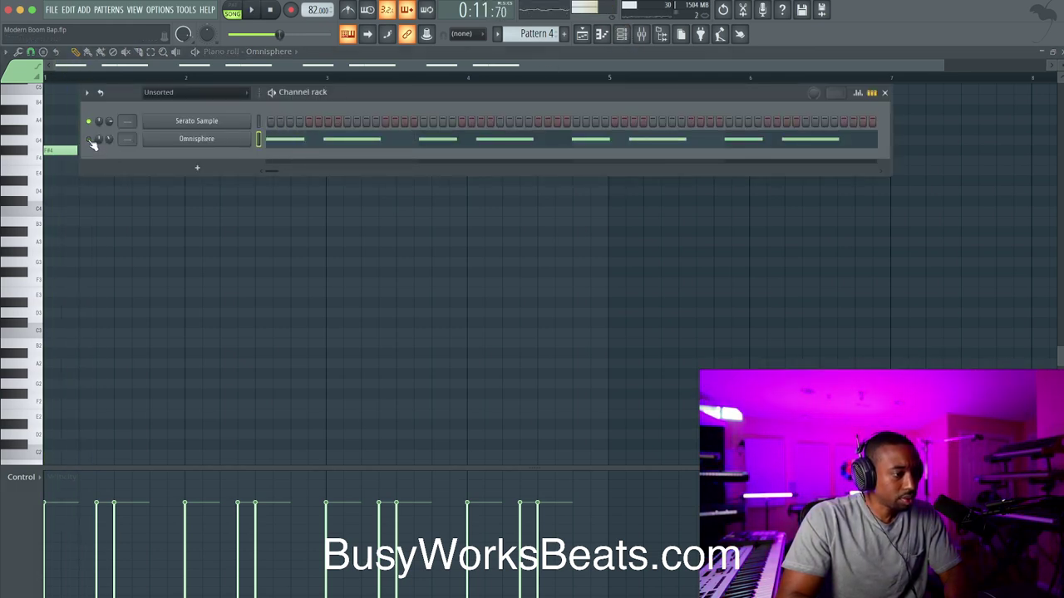
key("F6")
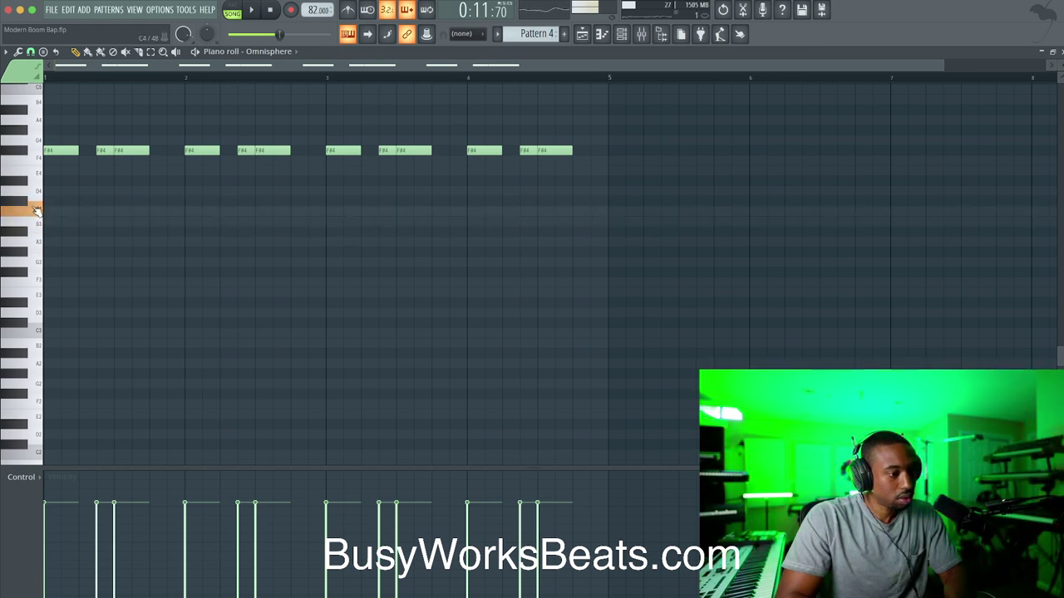
key("Down")
key("Down")
key("Down")
key("Down")
key("Down")
key("Down")
key("Down")
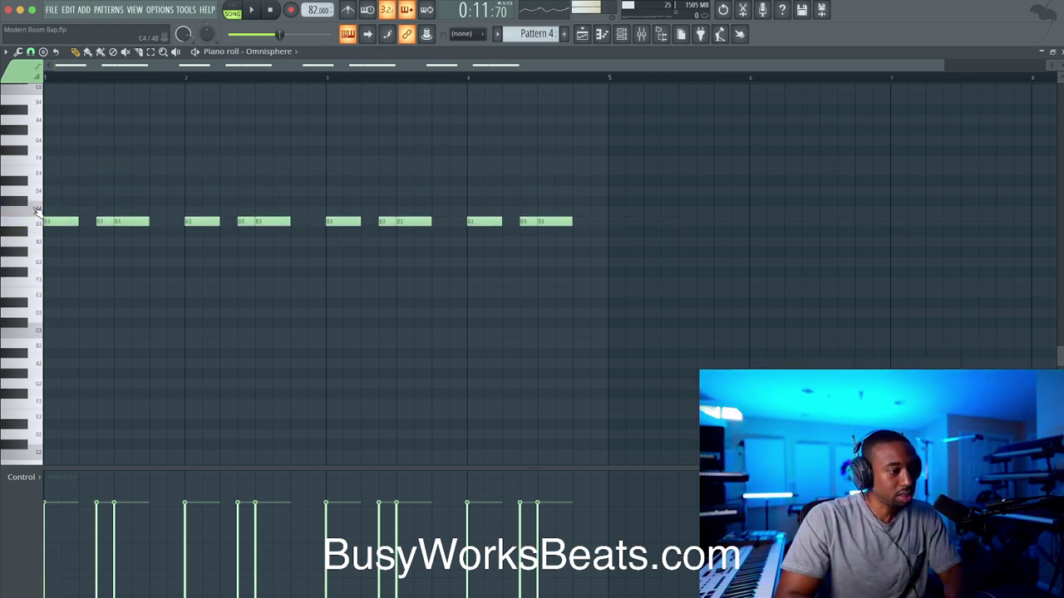
- Rework bar 1 of Pattern 4 into two half-beat B3 notes followed by a C#4 lasting one and a half beats from beat 2
left_click_drag(116, 223, 98, 225)
key("shift+Up")
key("shift+Up")
key("space")
left_click(77, 222)
left_click(66, 221)
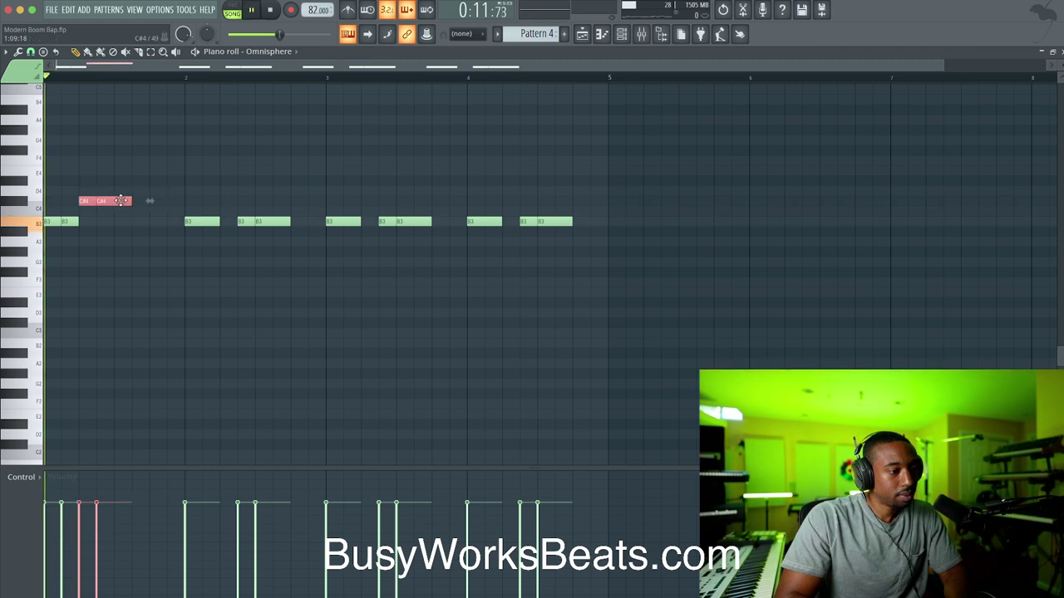
right_click(123, 202)
left_click_drag(97, 201, 136, 201)
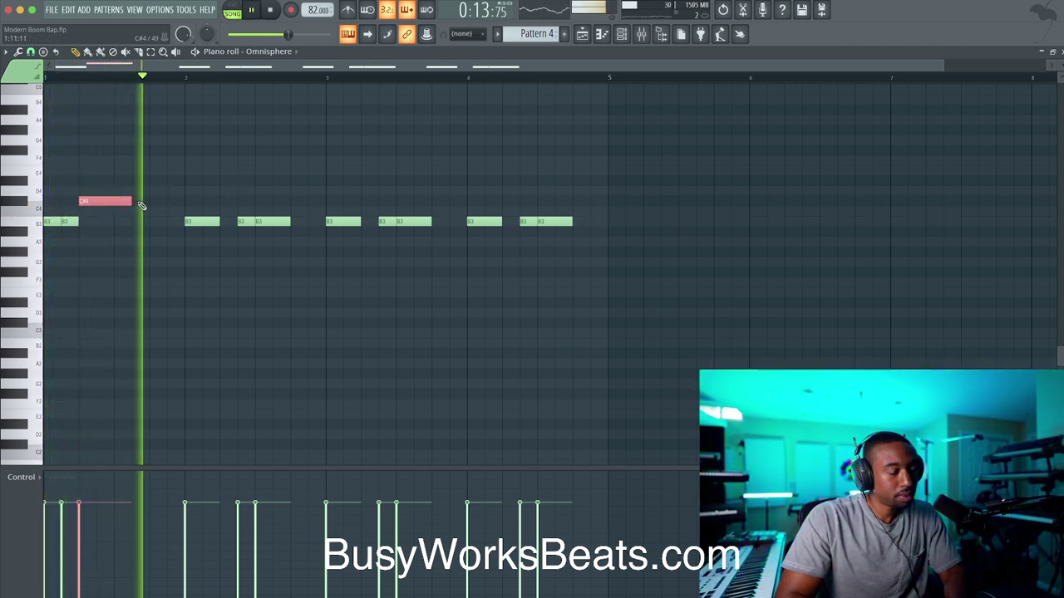
- Fill the rest of bar 1 with a half-beat C#4 and a one-beat C#4 on beat 4
key("ctrl+d")
left_click(151, 203)
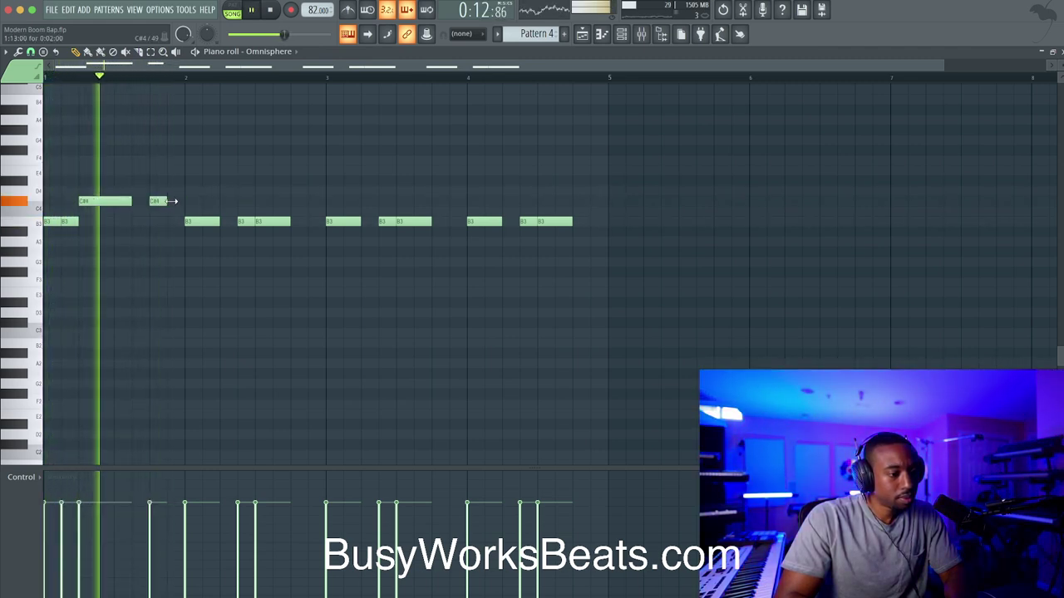
left_click(137, 201)
left_click_drag(167, 200, 183, 200)
- Delete the B3 notes in bar 2 and duplicate the bar 1 bass phrase in their place
left_click_drag(104, 209, 299, 227)
key("ctrl+d")
left_click(207, 223, "ctrl")
key("Delete")
left_click_drag(202, 230, 52, 199)
key("space")
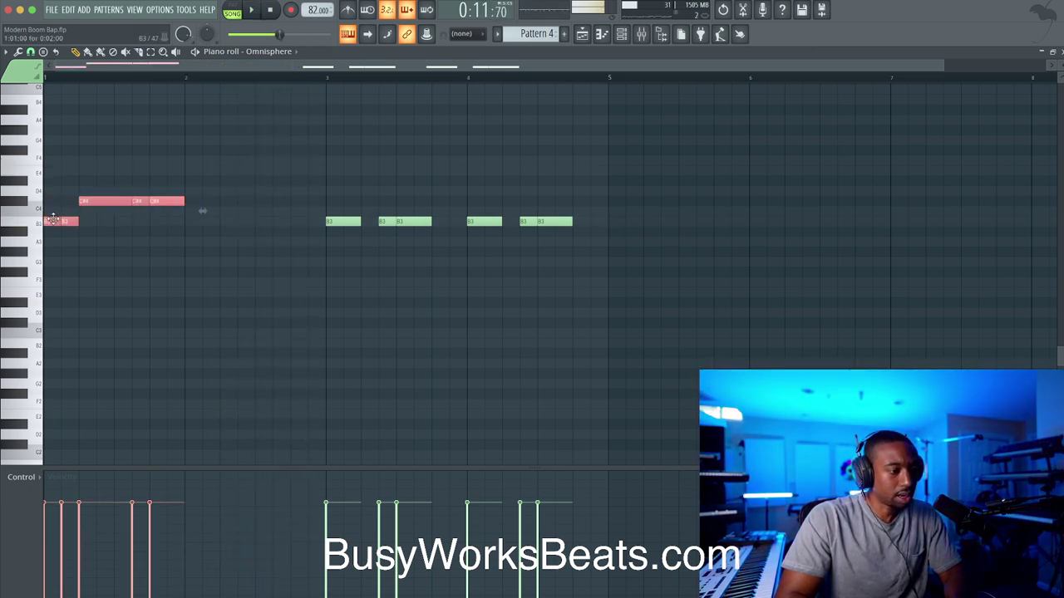
key("ctrl+b")
key("space")
key("ctrl+d")
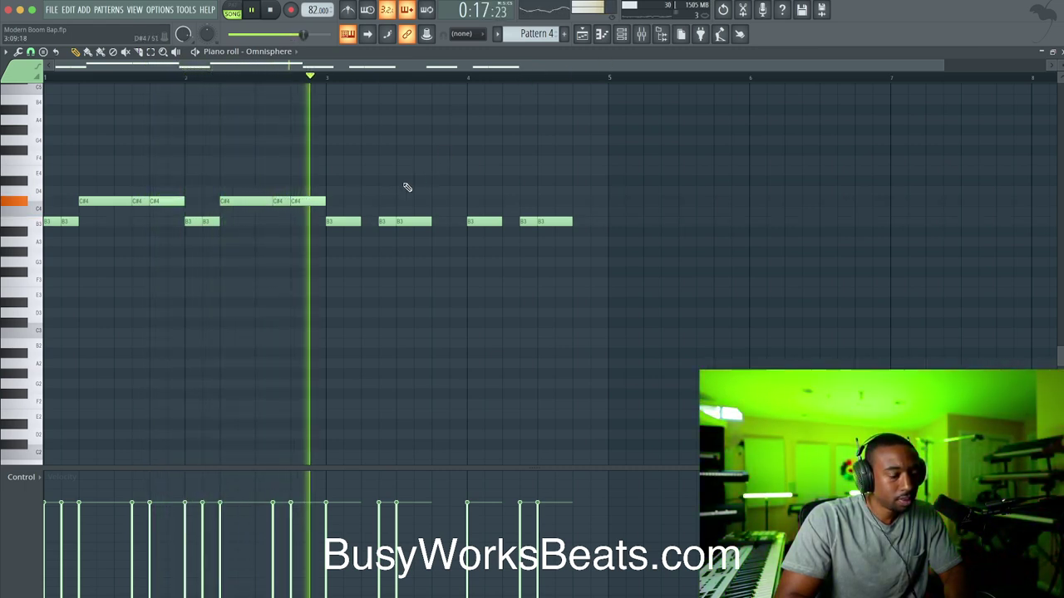
- Replace the B3 notes in bars 3 and 4 with a single one-beat E4 at the start of bar 3
left_click_drag(345, 221, 555, 226)
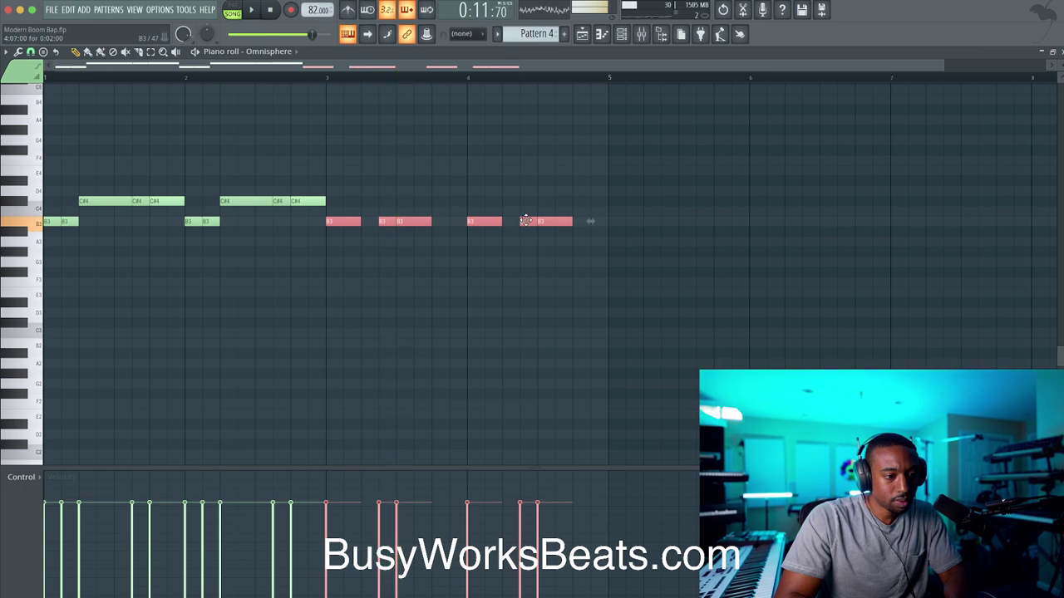
key("space")
key("Delete")
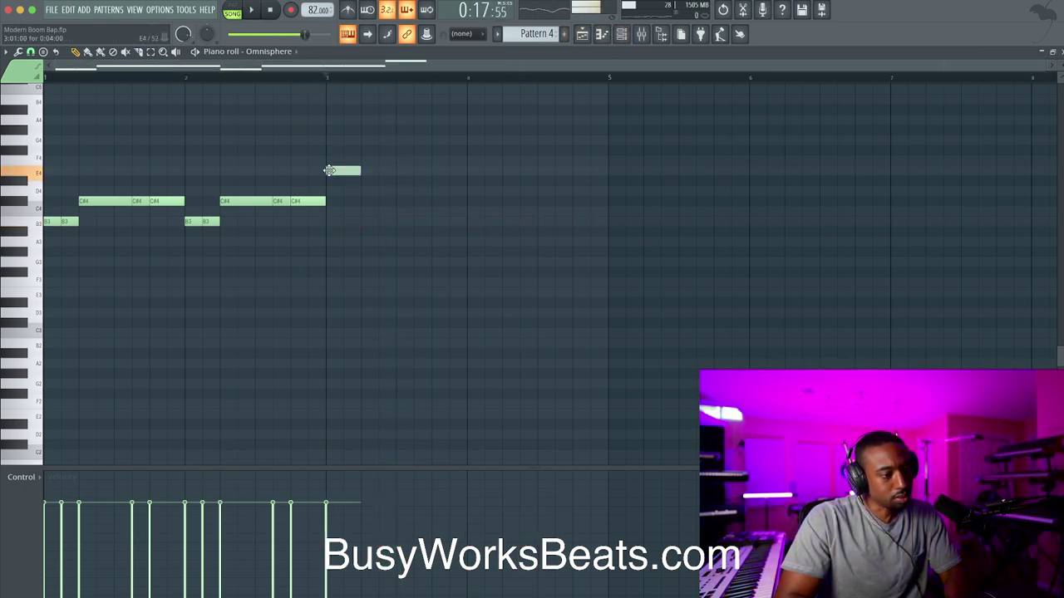
key("space")
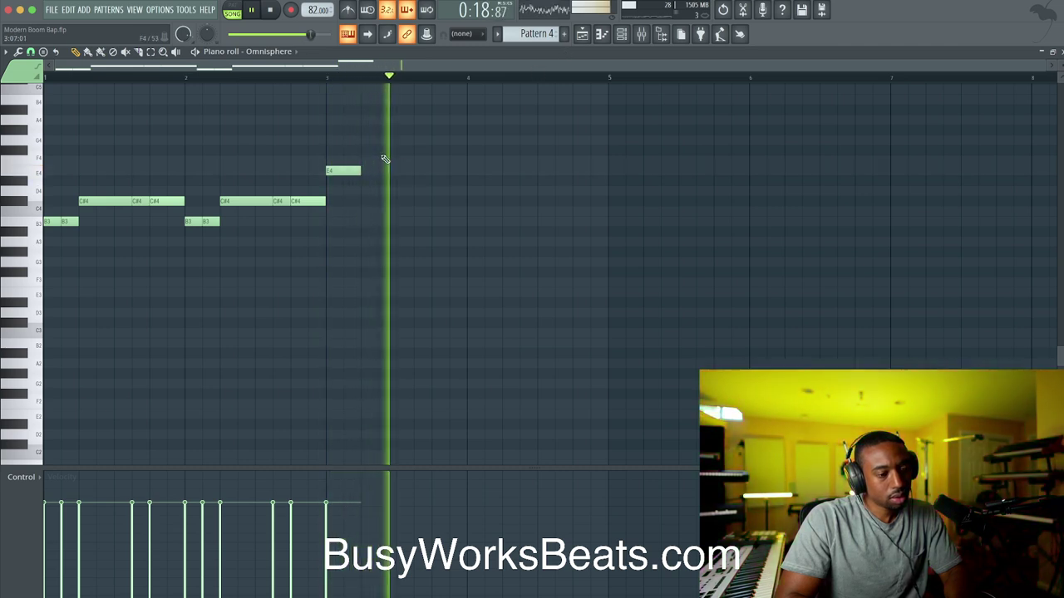
- Add a B4 note midway through beat 2 of bar 3 and shorten it to half a beat
left_click(379, 130)
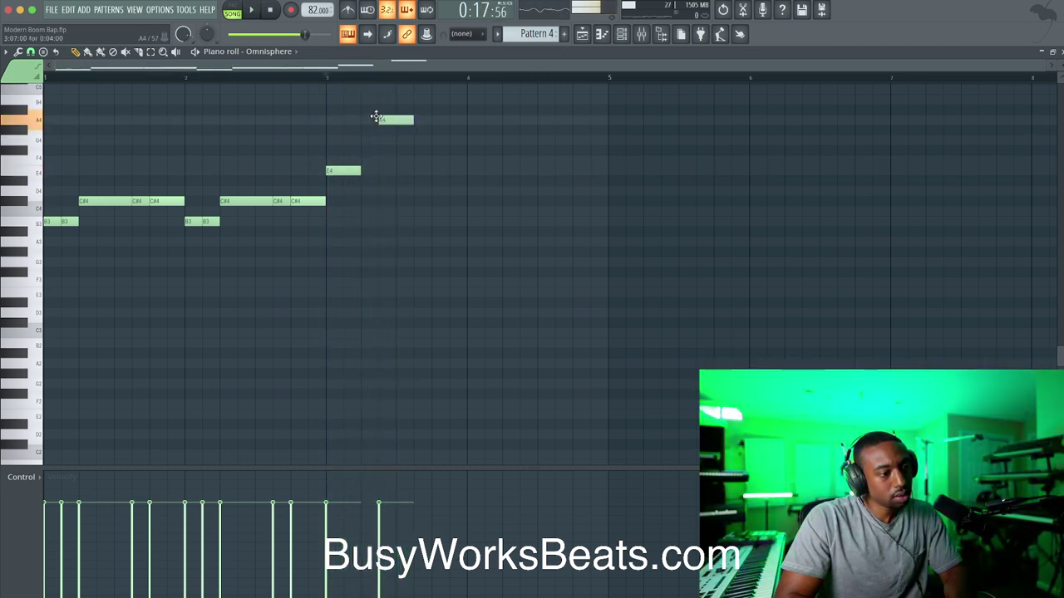
left_click_drag(404, 106, 358, 183)
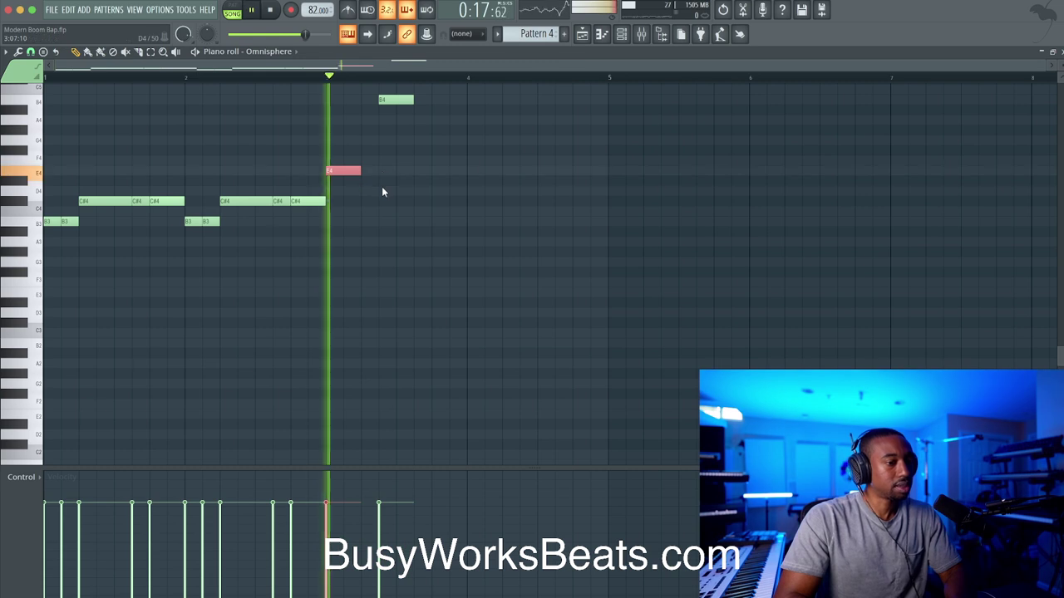
left_click_drag(413, 101, 397, 103)
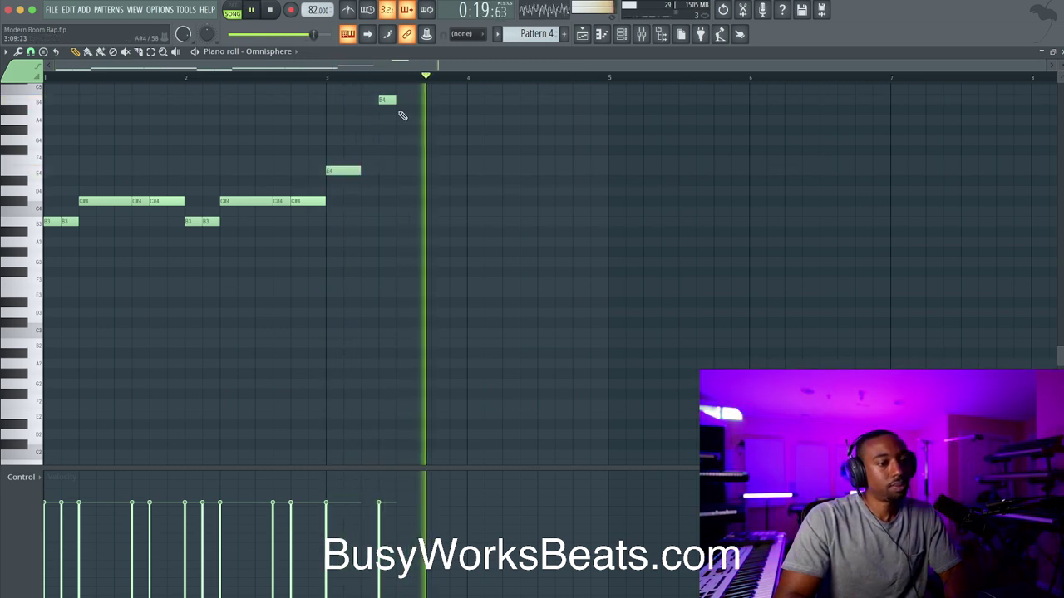
- Add a one-beat E4 on beat 3 and a one-beat C#4 on beat 4 of bar 3, and play the phrase
left_click(447, 192)
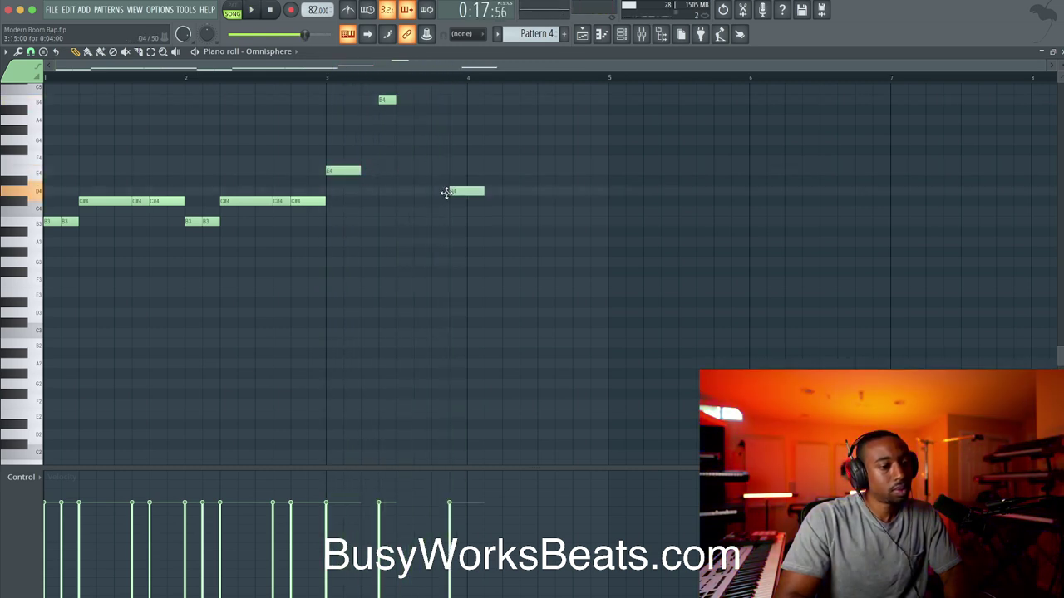
left_click_drag(438, 207, 420, 207)
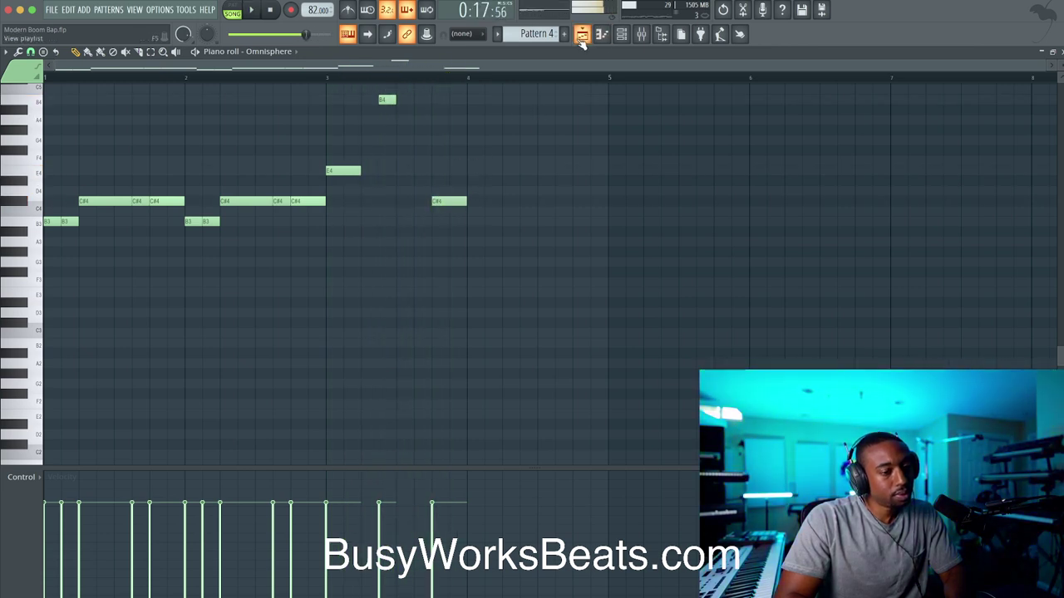
key("space")
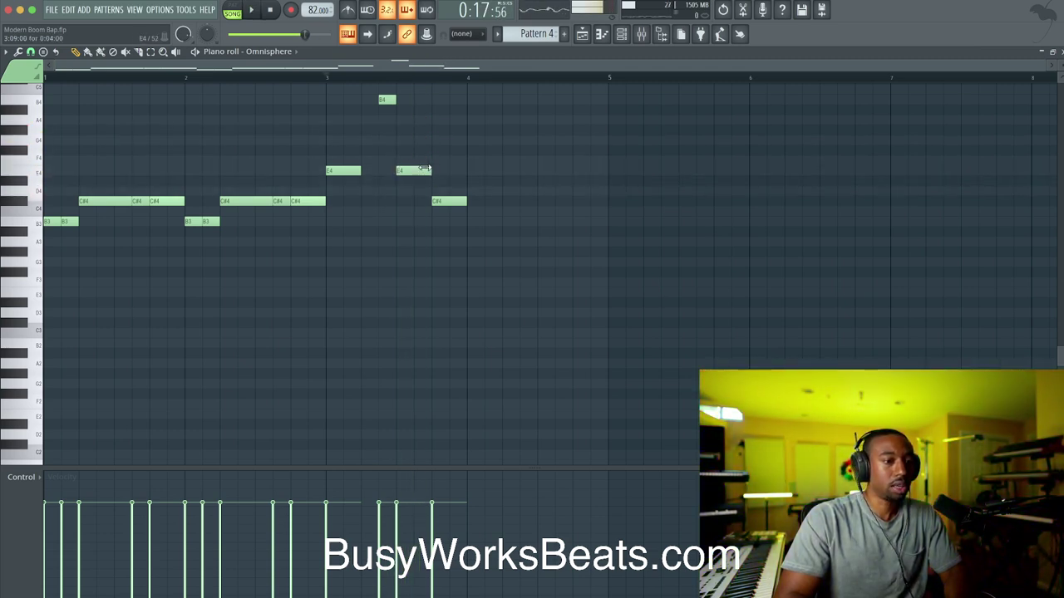
key("space")
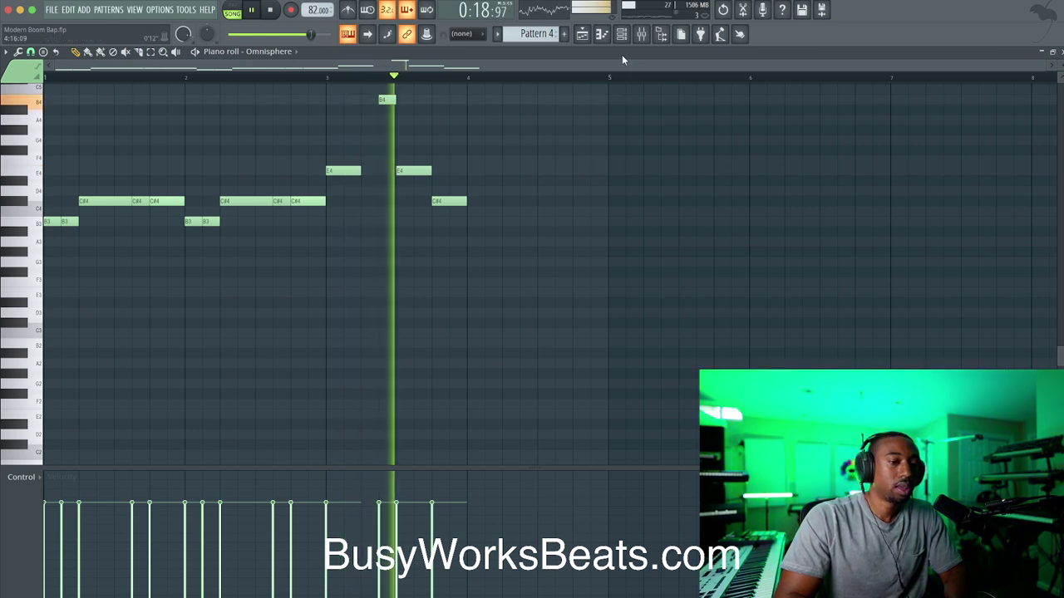
- Return to the playlist and listen to the end of the arrangement with the new bass pattern
left_click(597, 36)
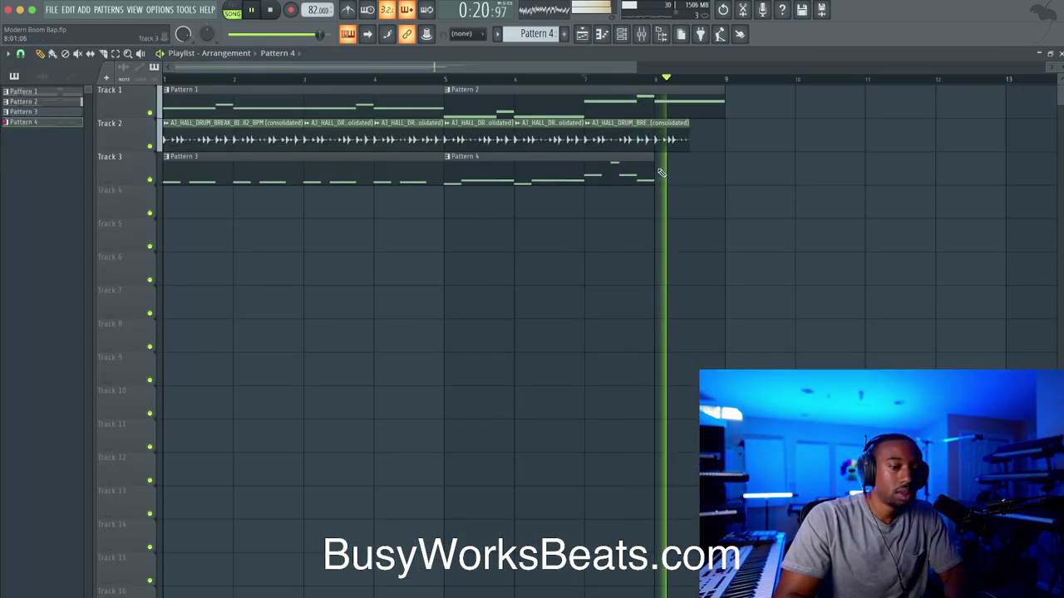
key("space")
right_click(831, 179)
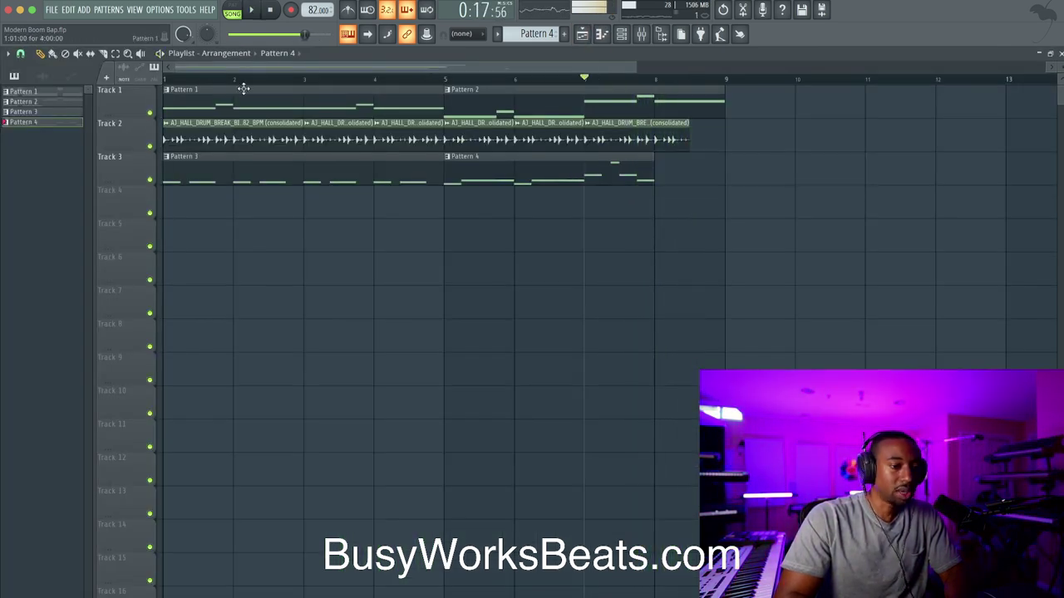
- Split off Pattern 4's closing bar at bar 7 on Track 3 and repeat it at bar 8
left_click(590, 173)
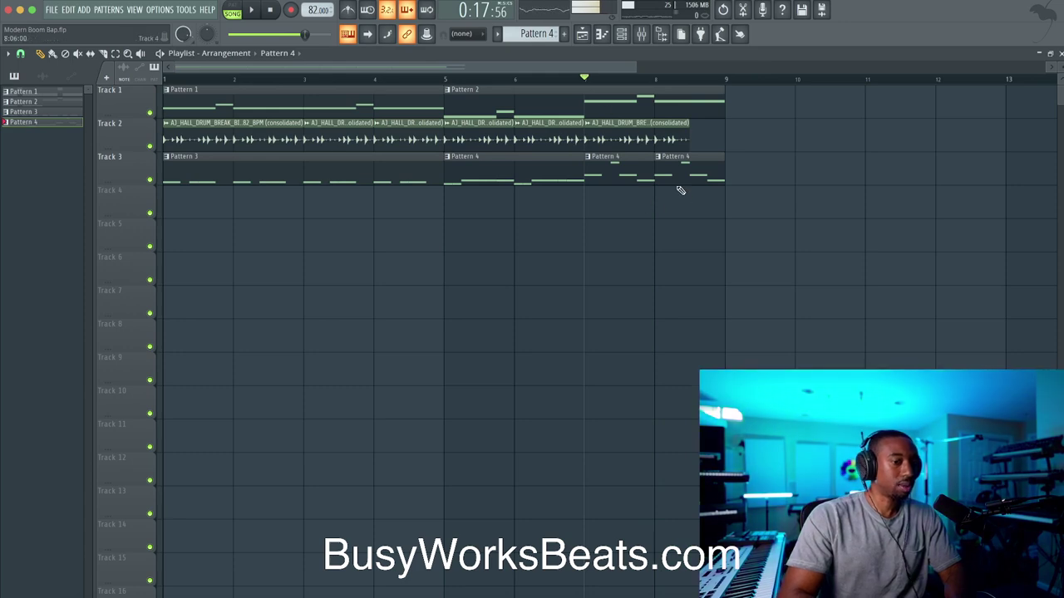
key("space")
scroll(611, 214, "down", 1)
key("space")
- Route the Serato Sample channel to mixer track 10 and load Fruity Parametric EQ 2 in its first effect slot
left_click(641, 34)
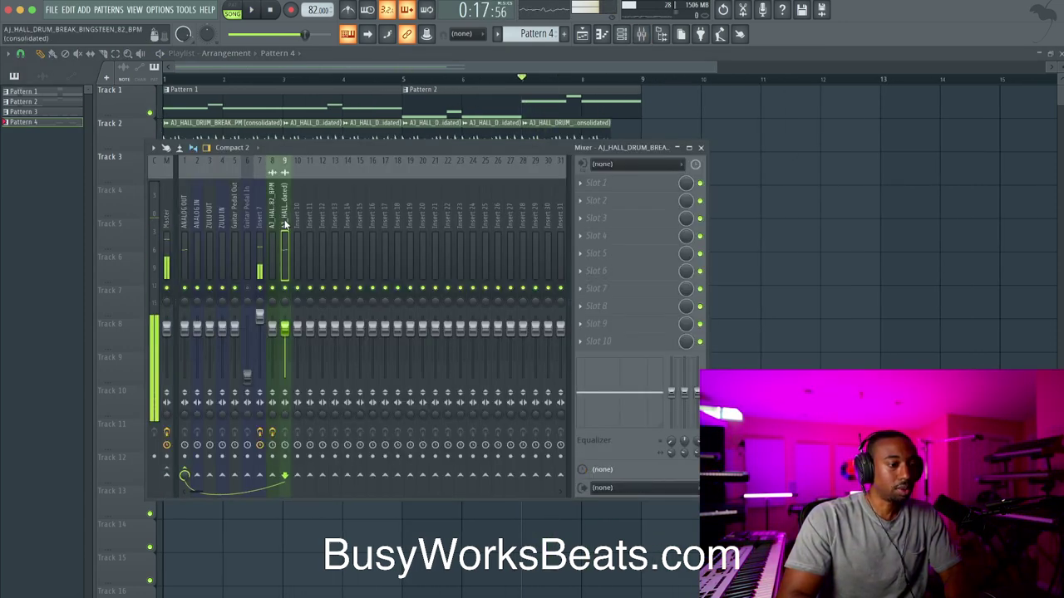
left_click(623, 34)
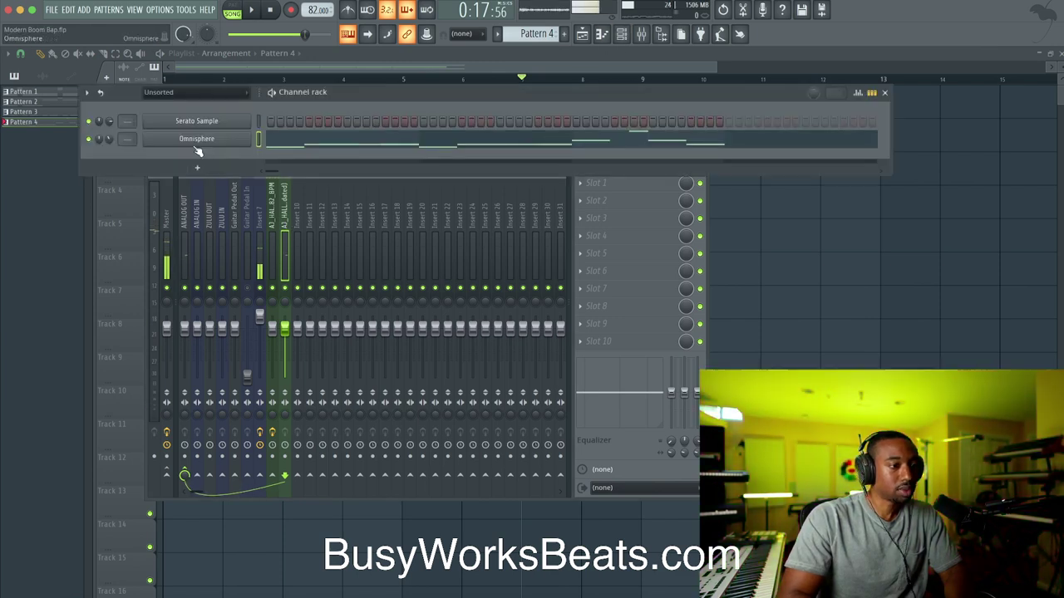
left_click(304, 224)
left_click(593, 182)
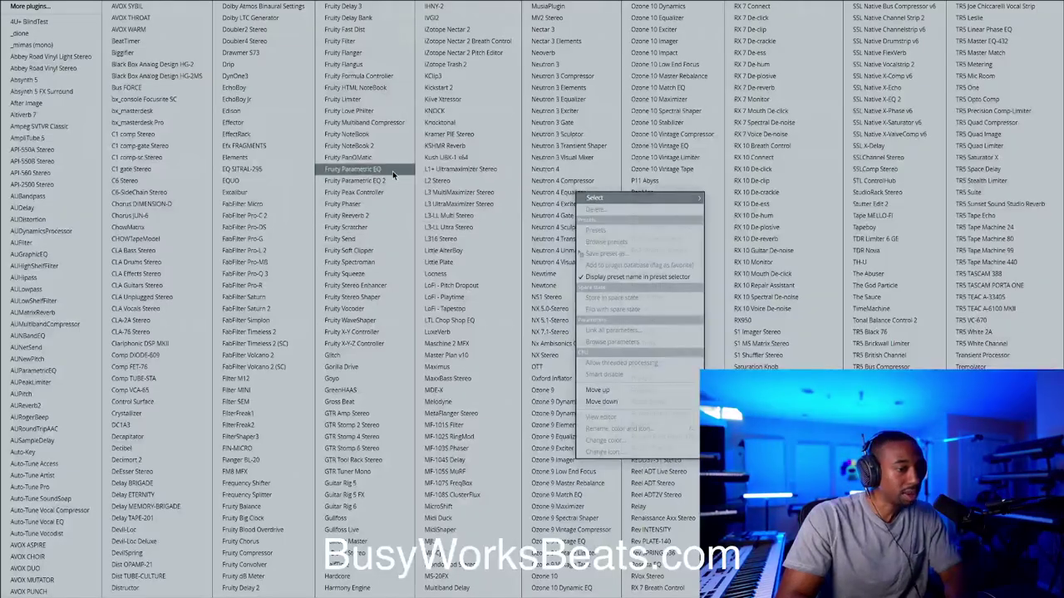
left_click(389, 180)
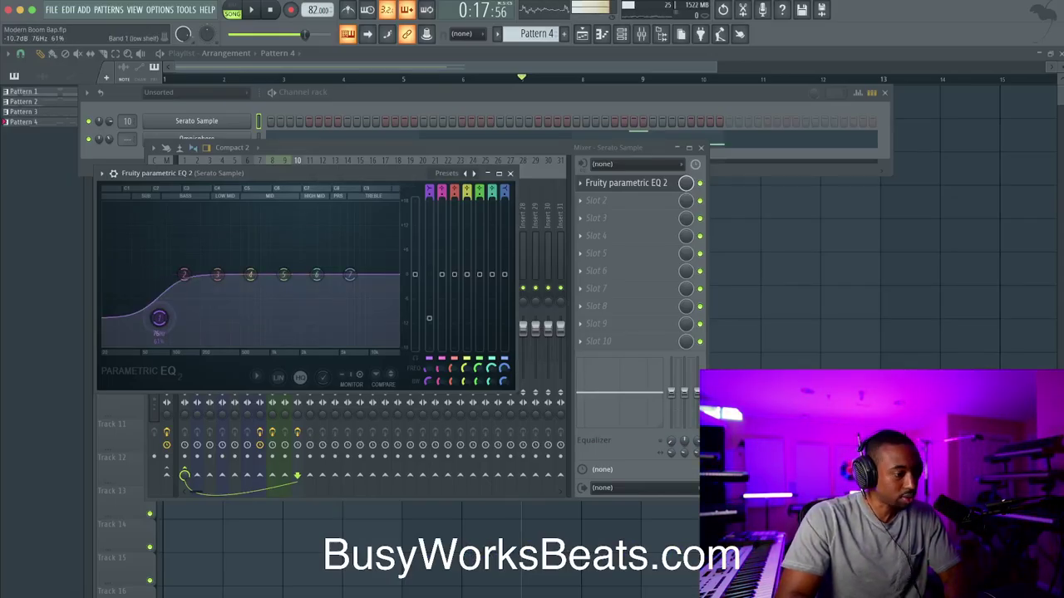
- Pull EQ band 1 fully down to cut the sample's low end, and listen to the result in the arrangement
left_click_drag(155, 312, 200, 346)
key("space")
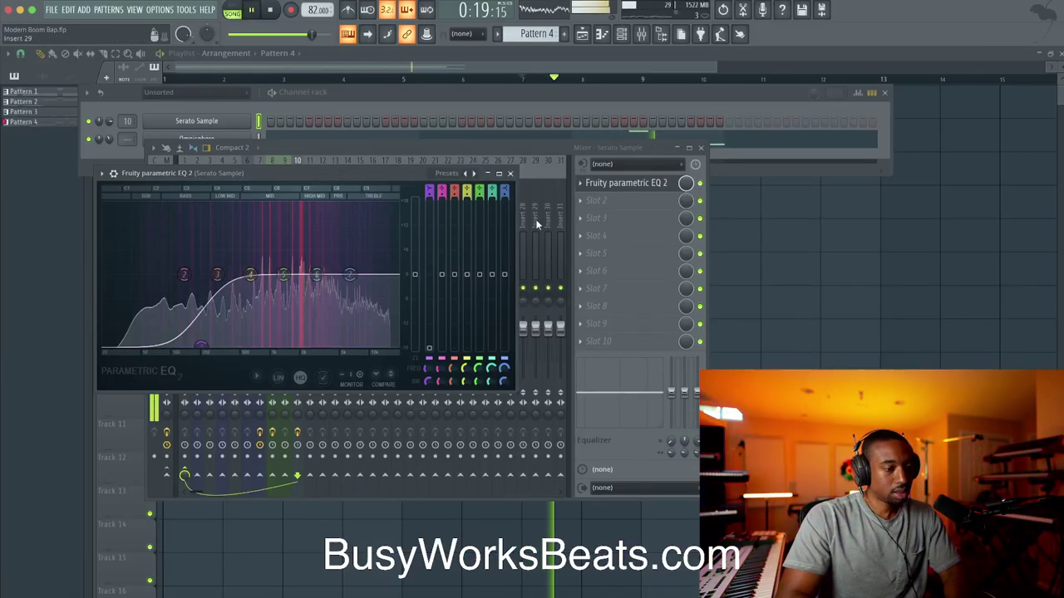
left_click(511, 174)
right_click(859, 299)
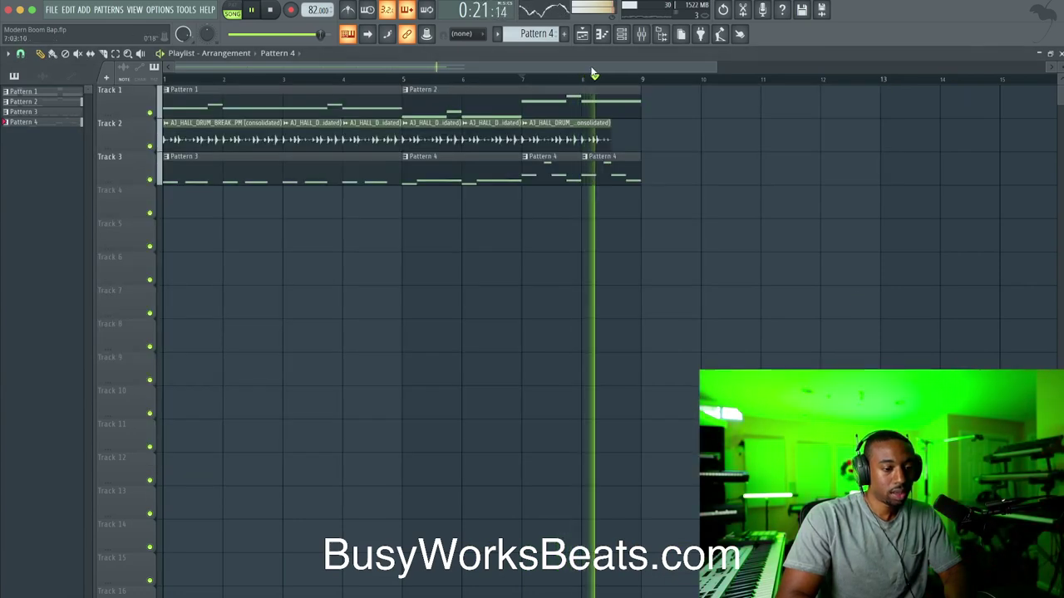
- Stop playback and route the Omnisphere channel to mixer track 11
left_click(621, 33)
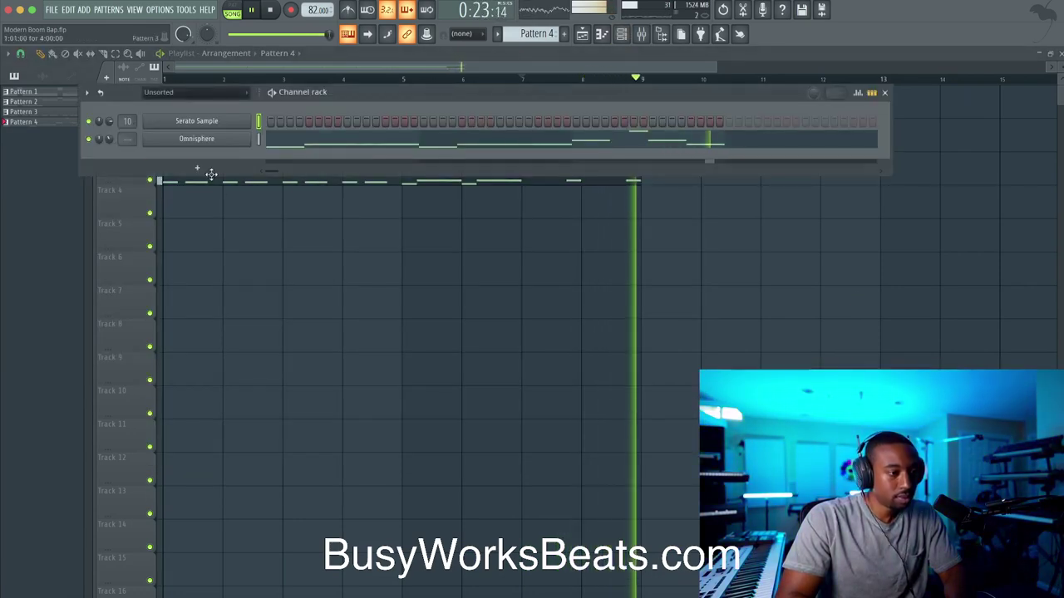
key("space")
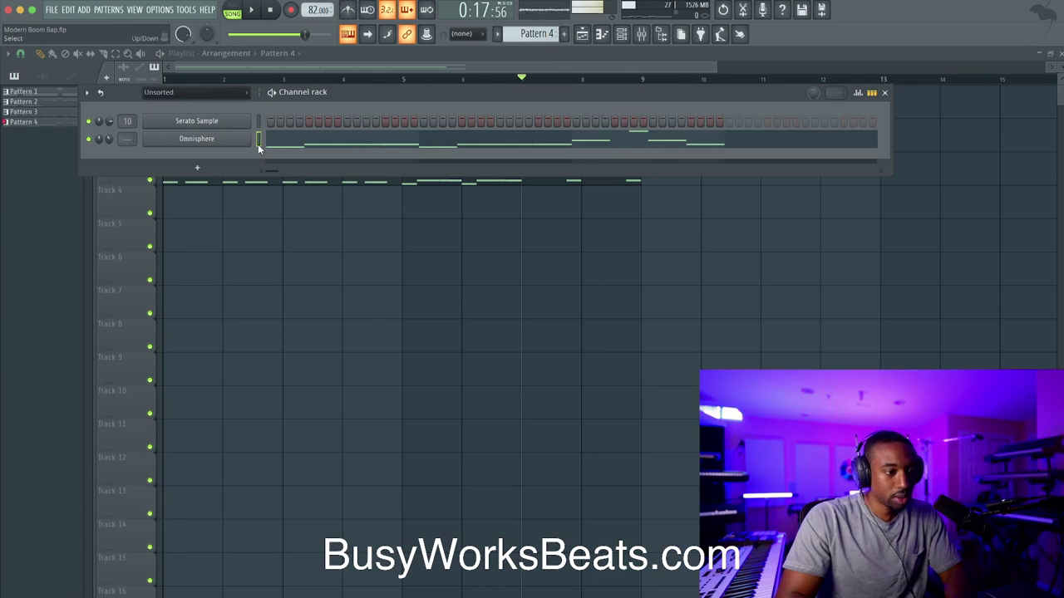
key("ctrl+l")
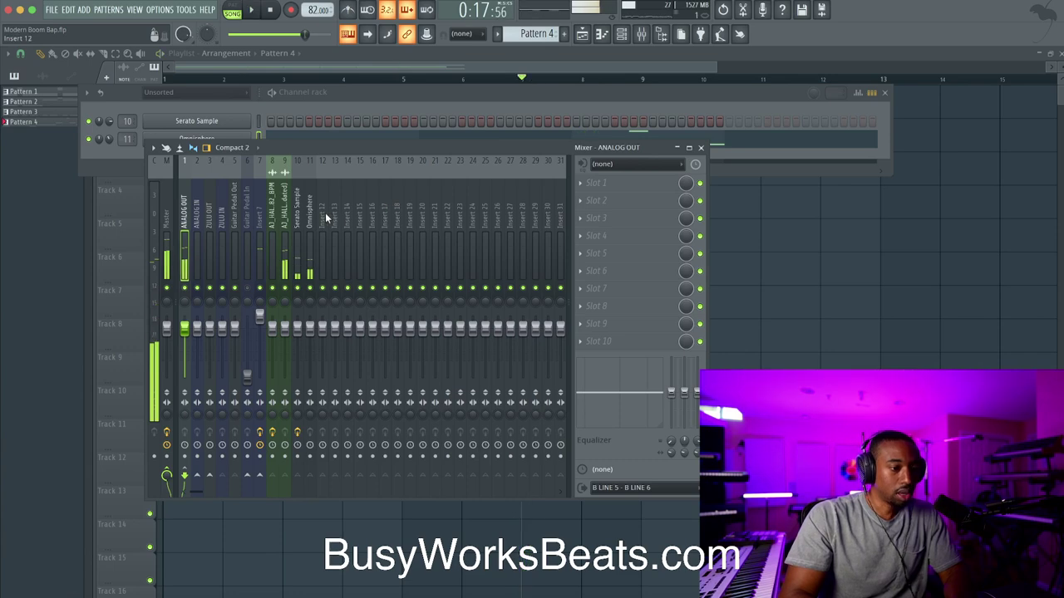
- Load FabFilter Saturn 2 with its default setting in the first effect slot of the ANALOG OUT mixer track
left_click(186, 218)
left_click(603, 187)
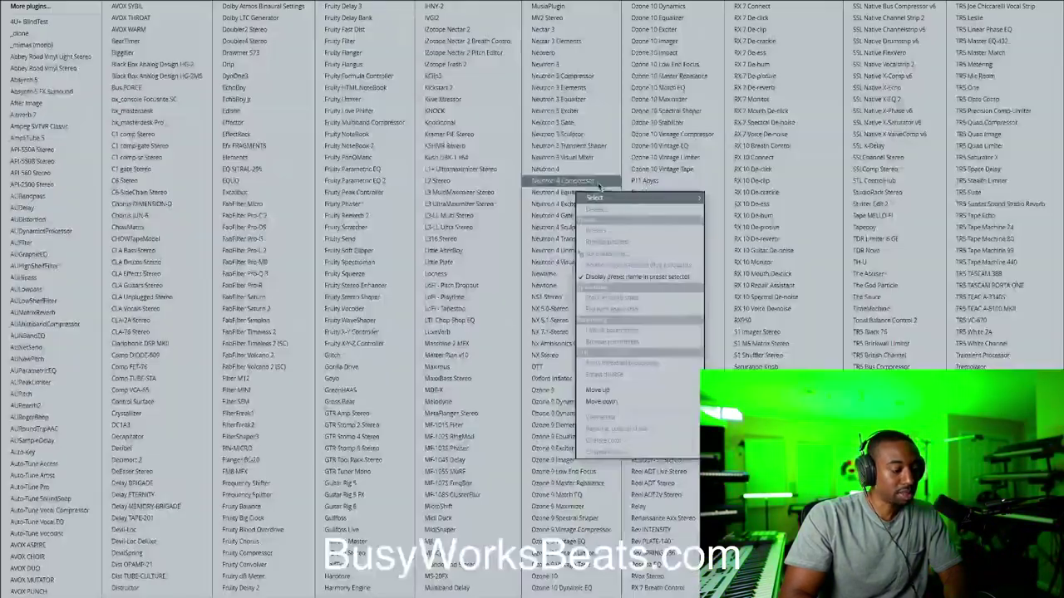
left_click(276, 306)
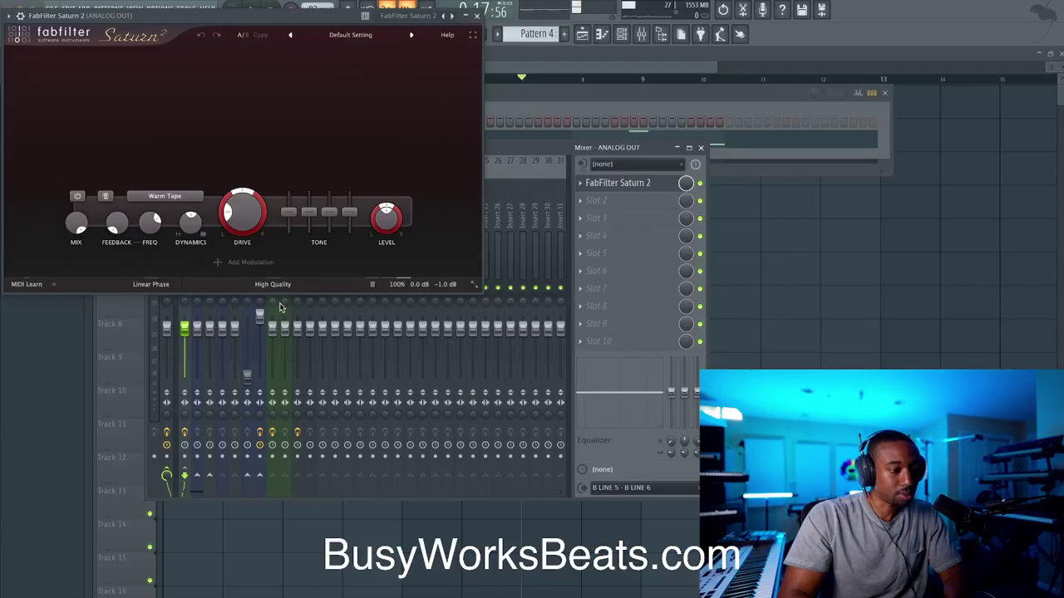
left_click(476, 16)
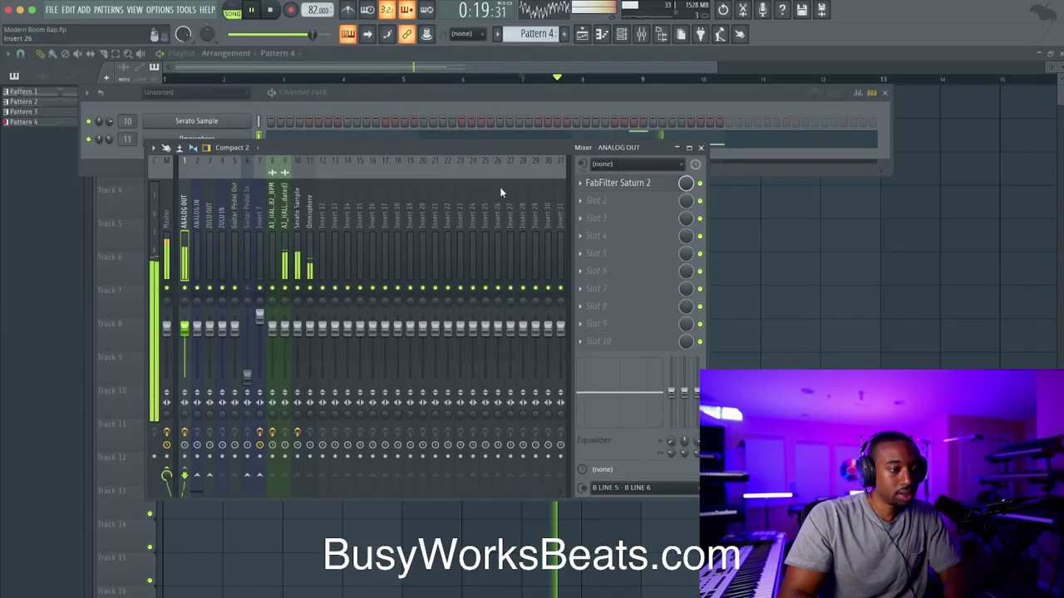
- Add FabFilter Pro-C 2 after Saturn 2 on the ANALOG OUT track and set its release to 100 ms
left_click(612, 200)
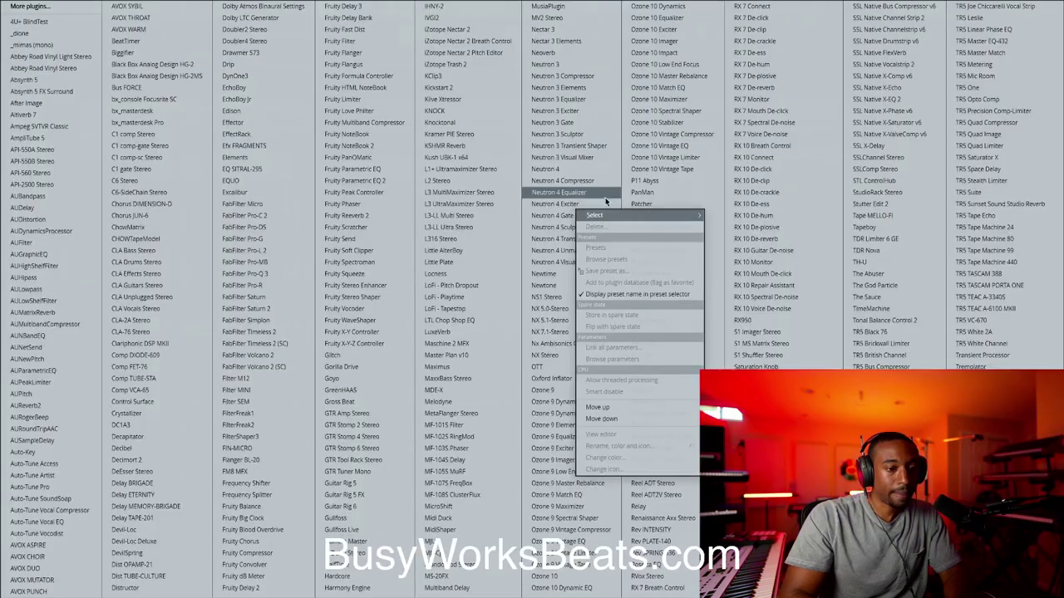
left_click(276, 215)
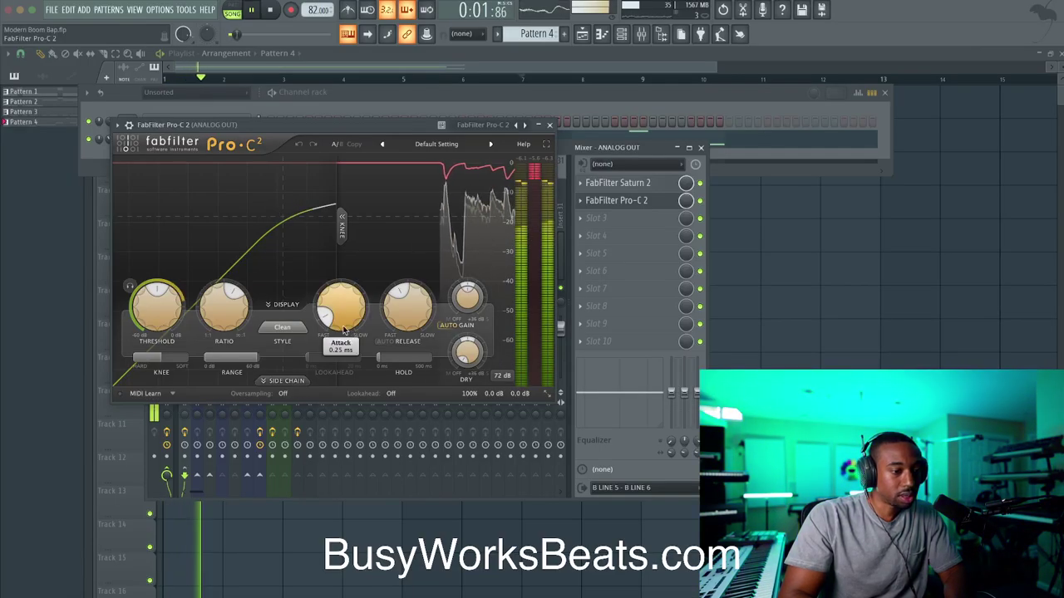
double_click(419, 317)
type("100")
key("Return")
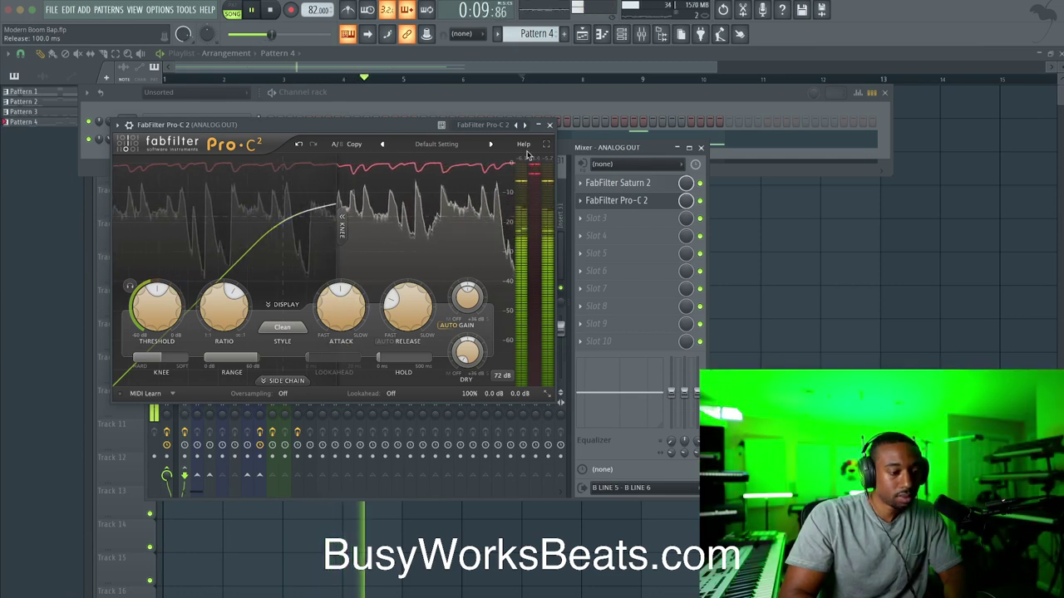
left_click(549, 125)
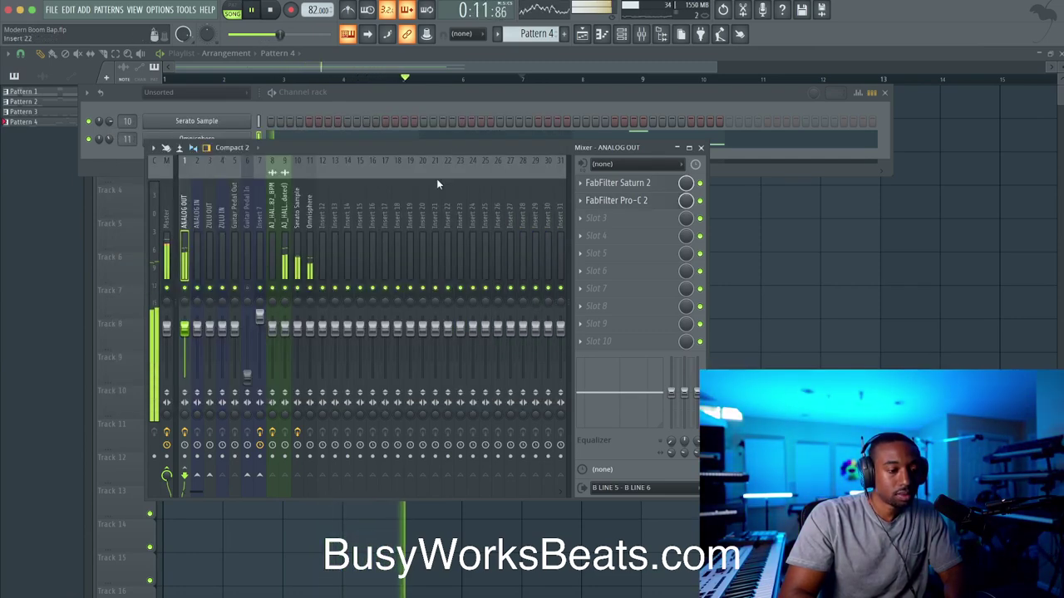
- Load FabFilter Pro-Q 3 in the first effect slot of the drum break's mixer track 9
left_click(289, 219)
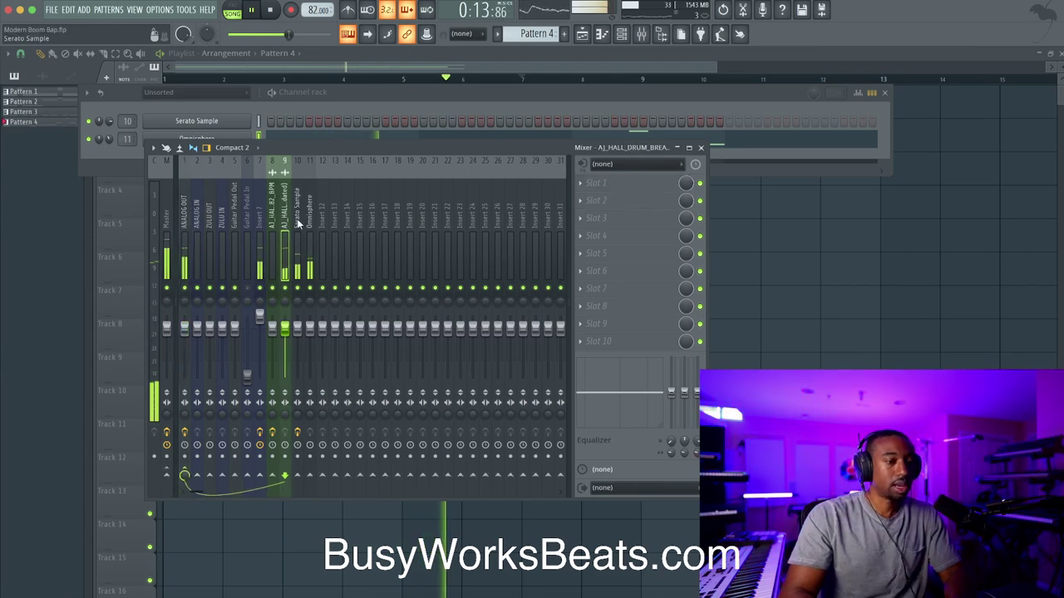
left_click(605, 184)
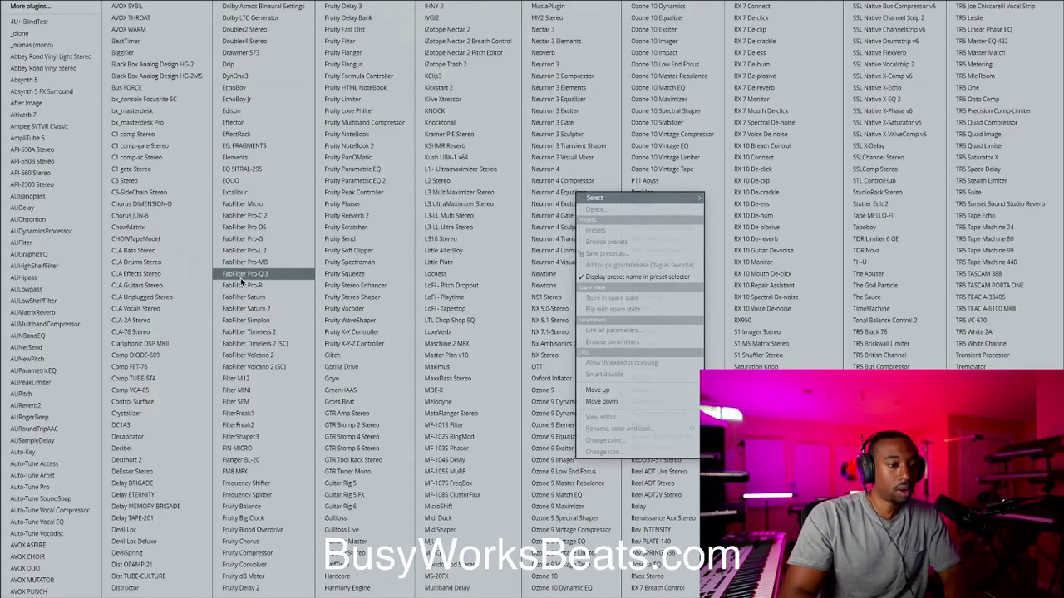
left_click(289, 272)
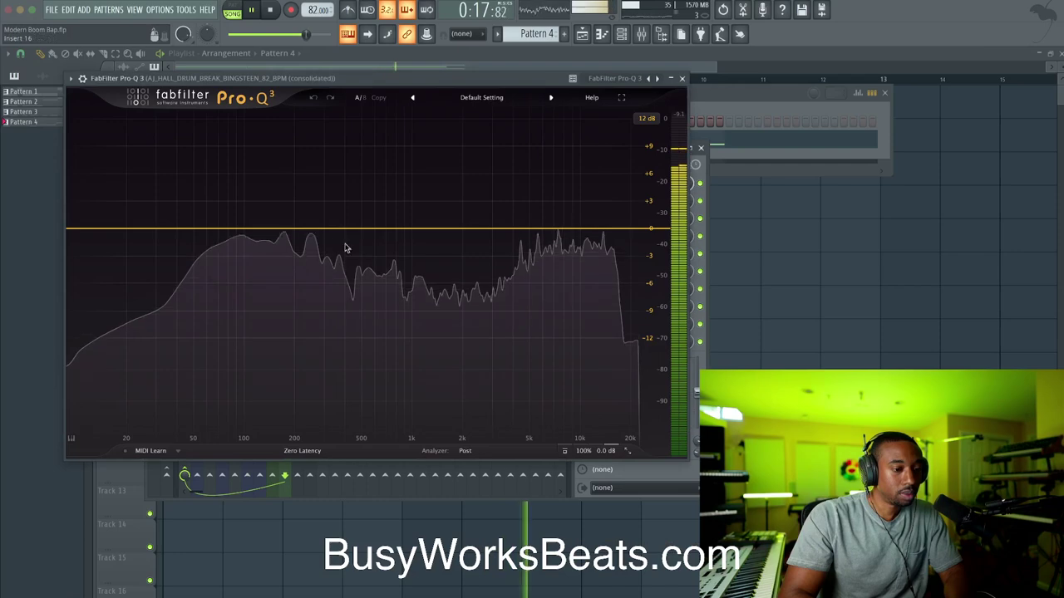
- Add a high shelf band to the drum break's EQ at about 968 Hz with about -7.3 dB gain
left_click(378, 209)
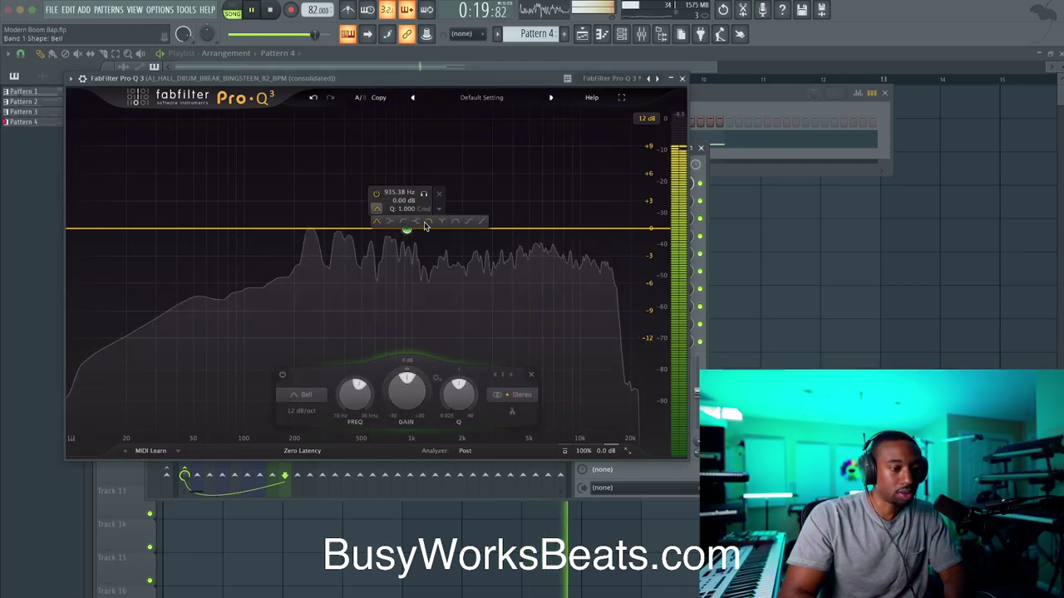
left_click(420, 222)
left_click_drag(407, 230, 410, 297)
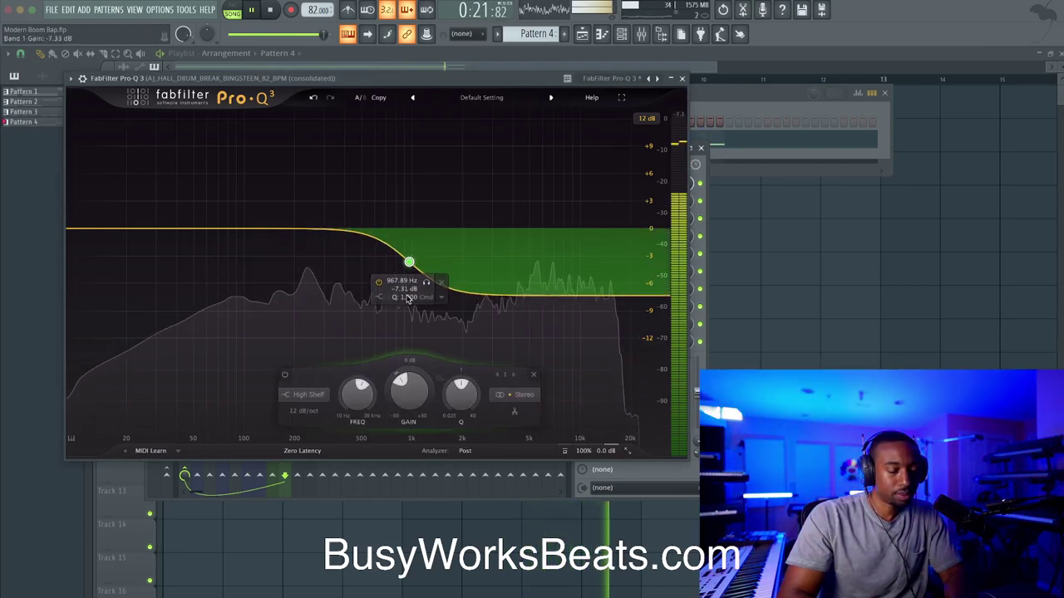
left_click(683, 78)
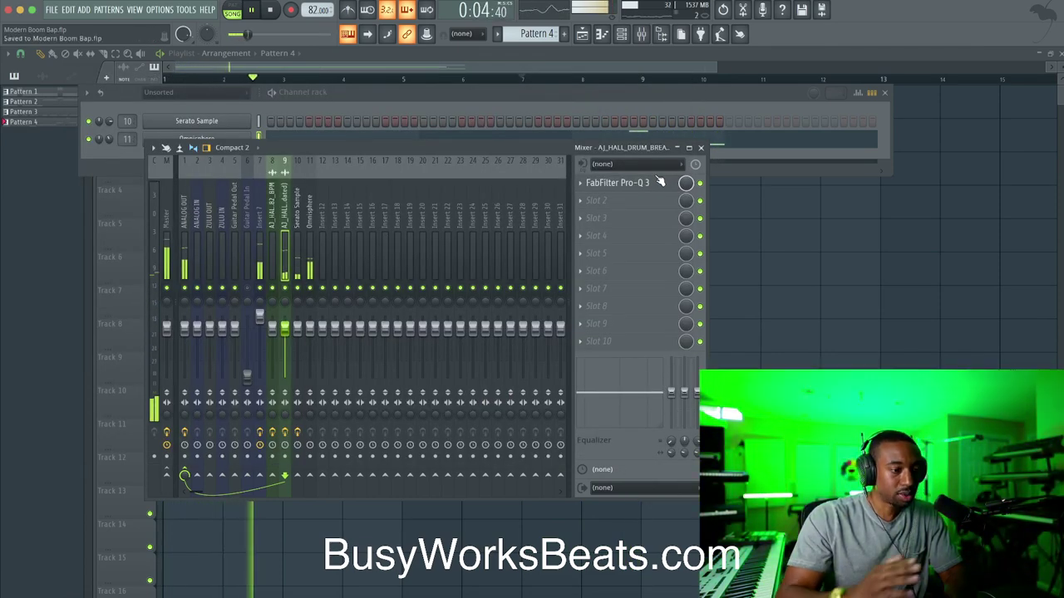
left_click(701, 148)
key("F6")
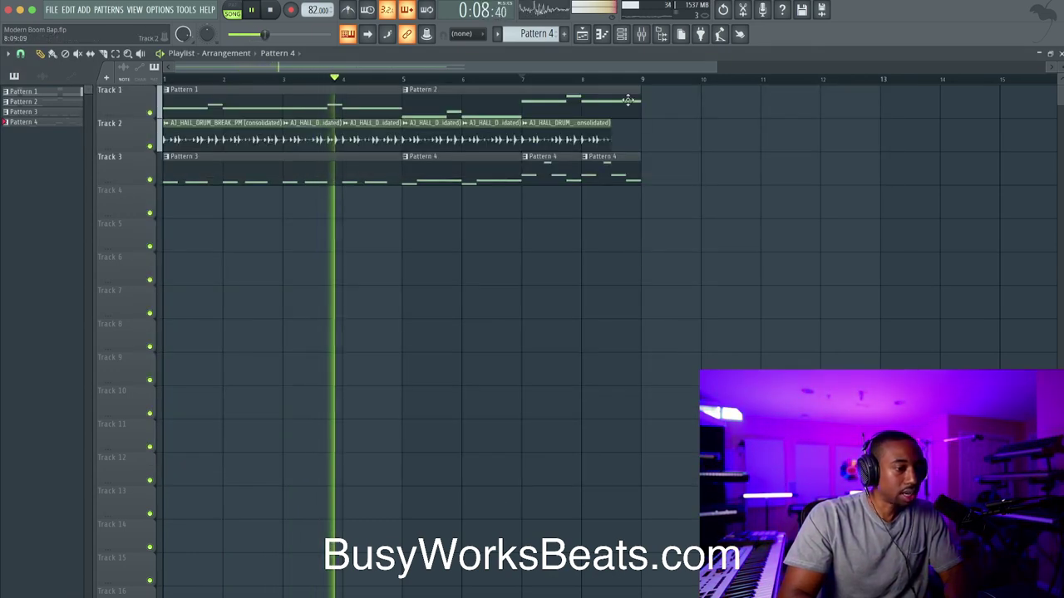
- Add Ozone 10 Imager after Pro-C 2 on the ANALOG OUT track and adjust its stereo width
left_click(641, 34)
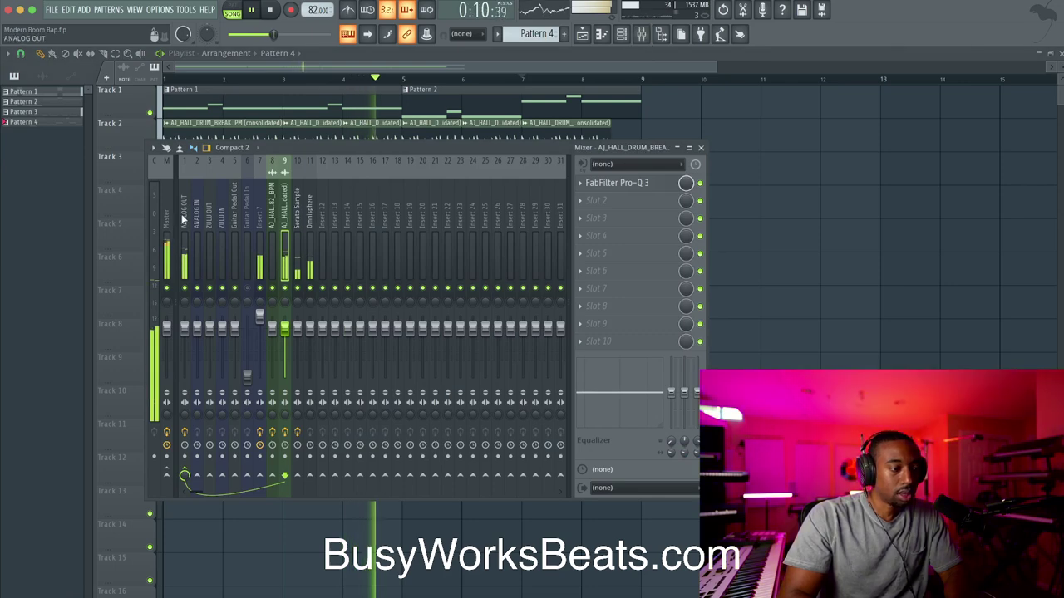
scroll(266, 222, "right", 2)
left_click(150, 247)
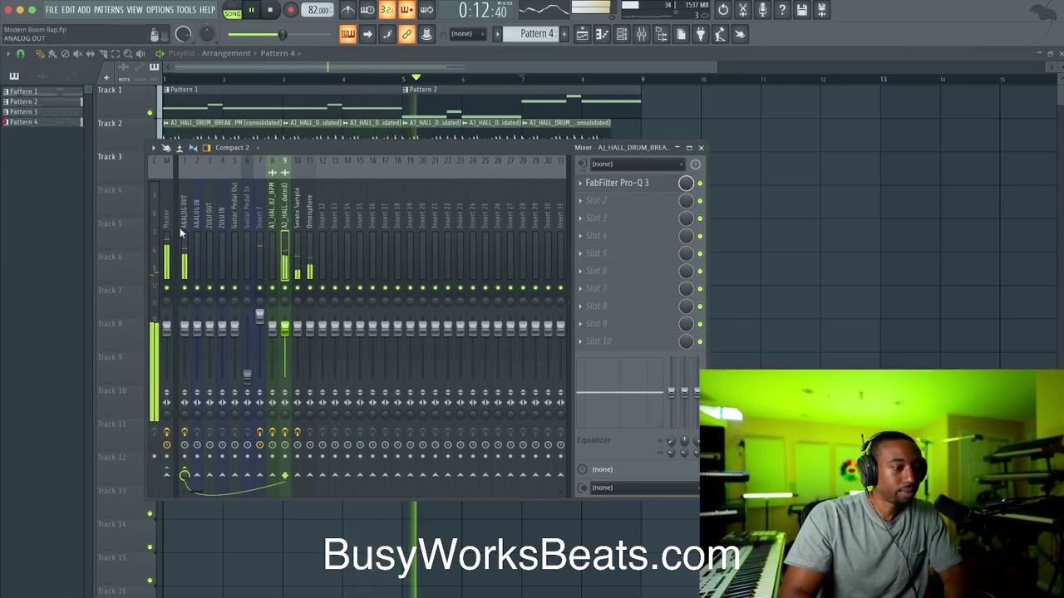
left_click(184, 233)
left_click(645, 220)
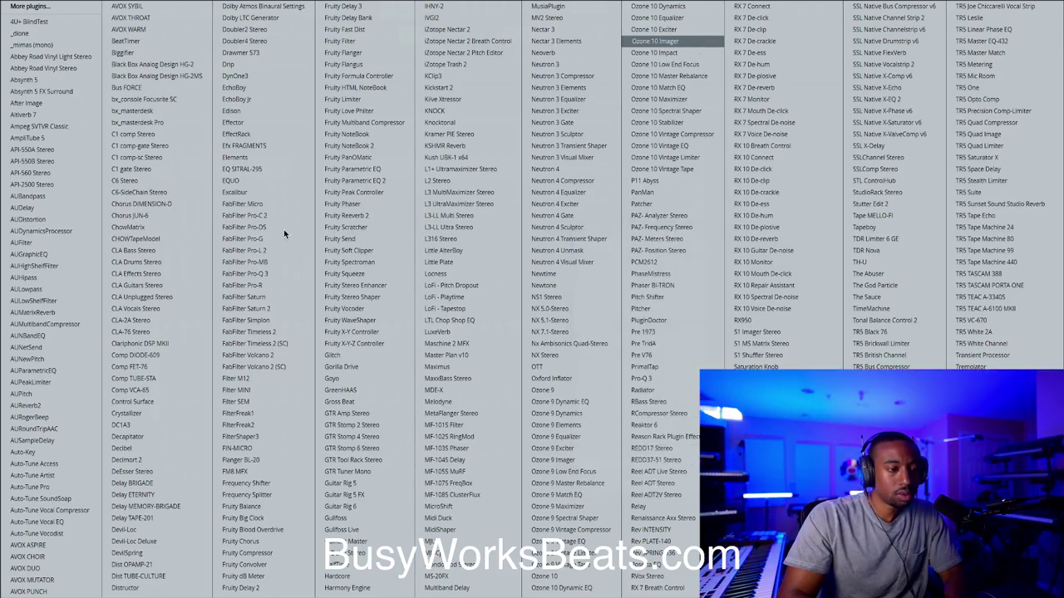
left_click(654, 41)
left_click_drag(94, 288, 108, 255)
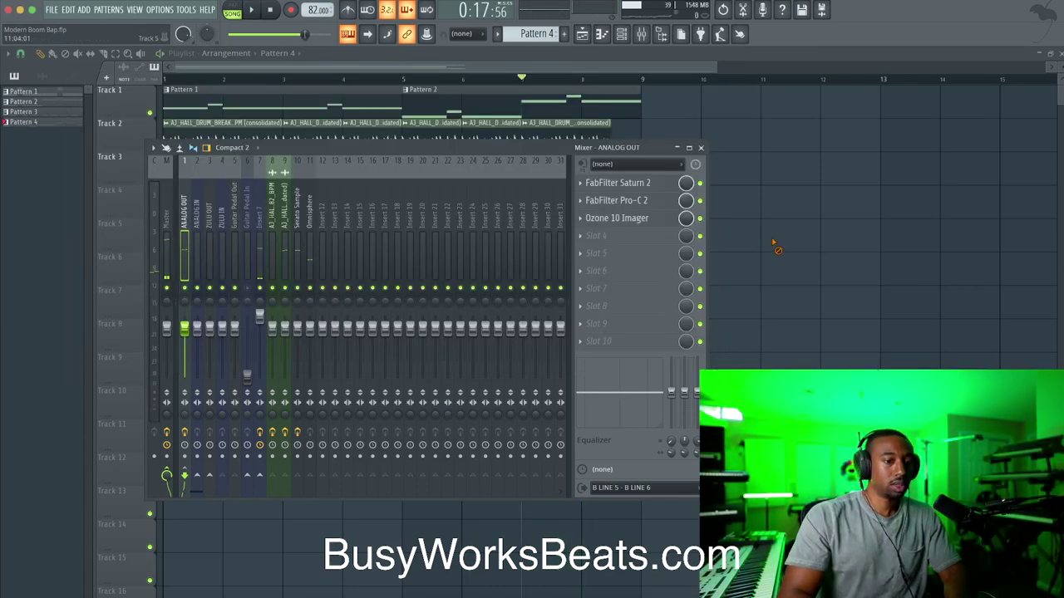
key("F9")
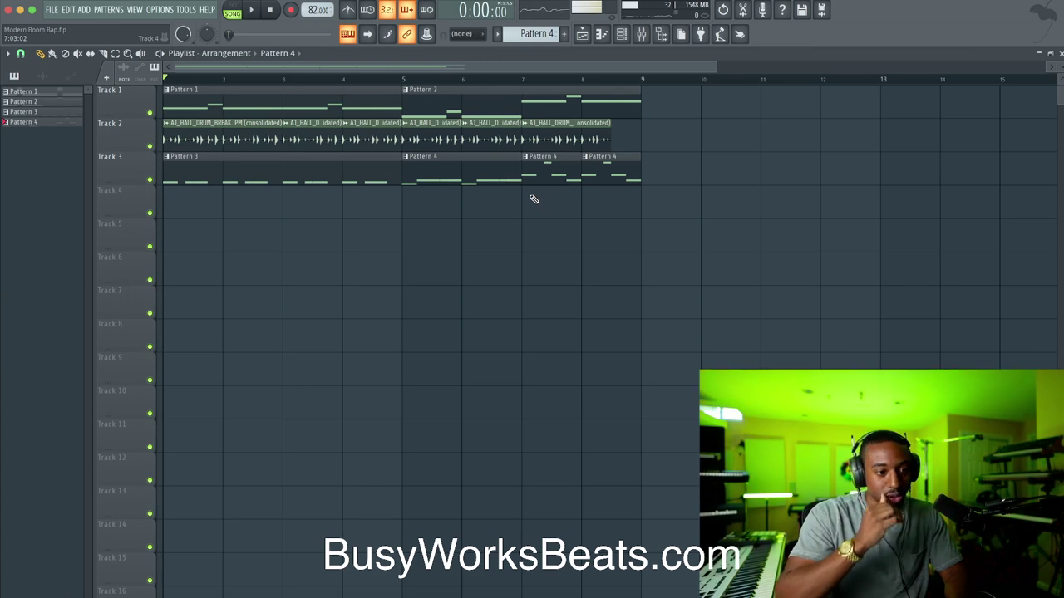
- Add Abbey Road Vinyl Stereo after the Ozone 10 Imager on the ANALOG OUT mixer track
key("F9")
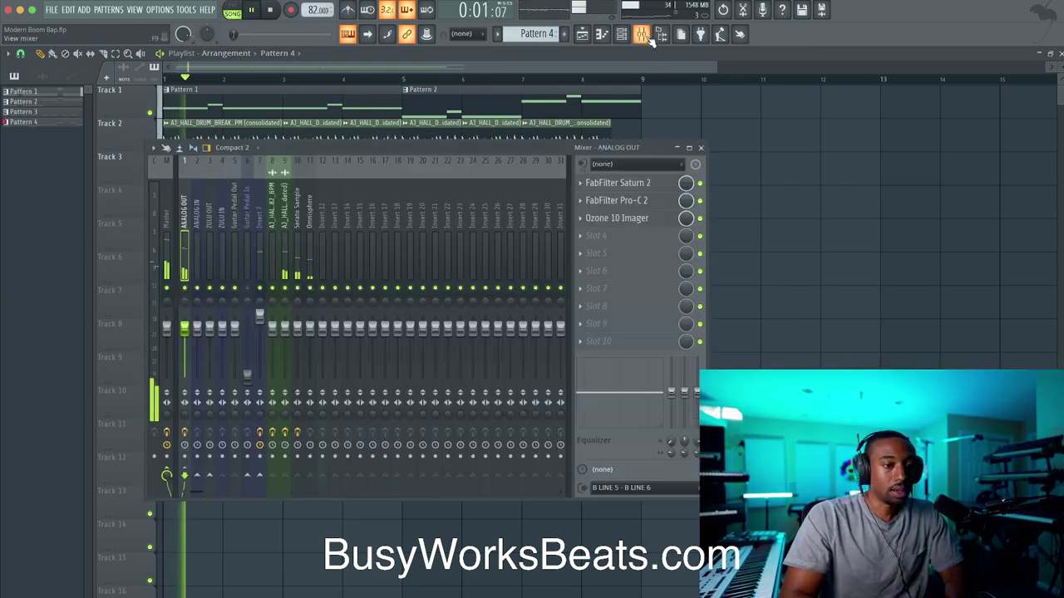
left_click(618, 241)
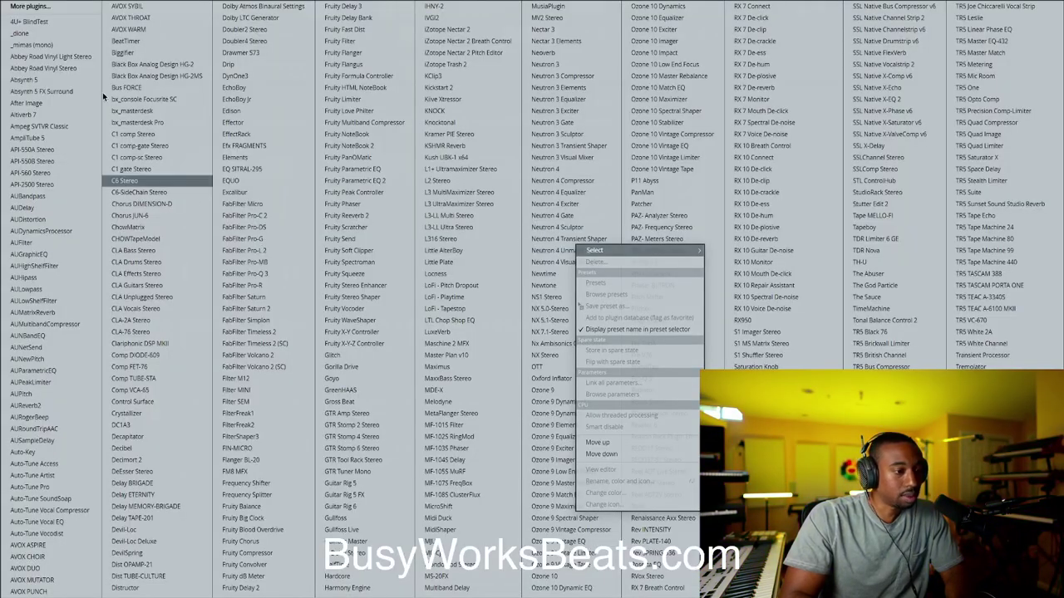
left_click(81, 66)
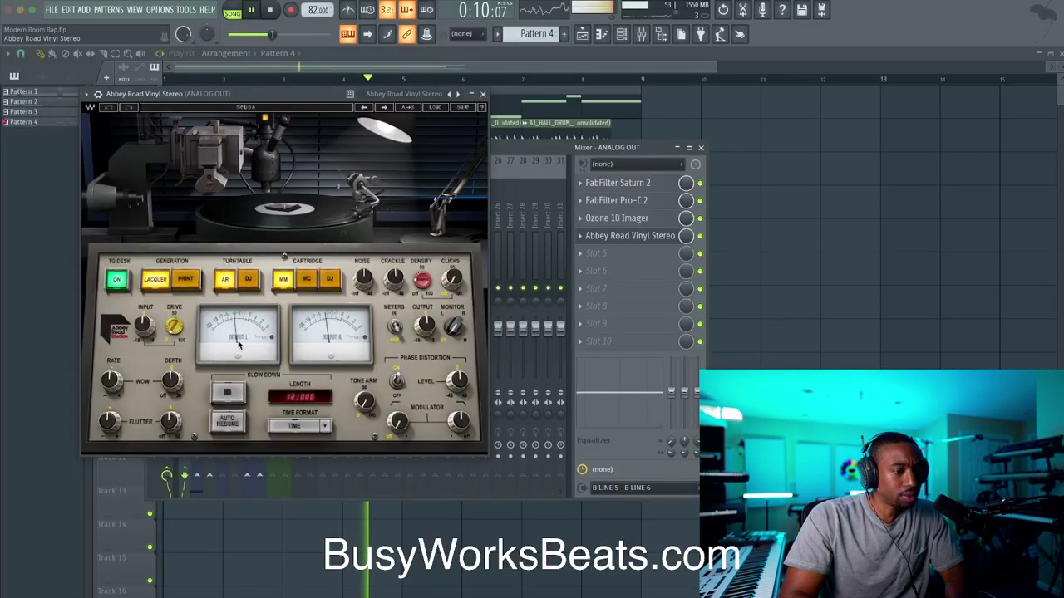
- Try the vinyl effect's wow depth during playback, set it to about -9.7, and stop playback
left_click_drag(172, 382, 171, 339)
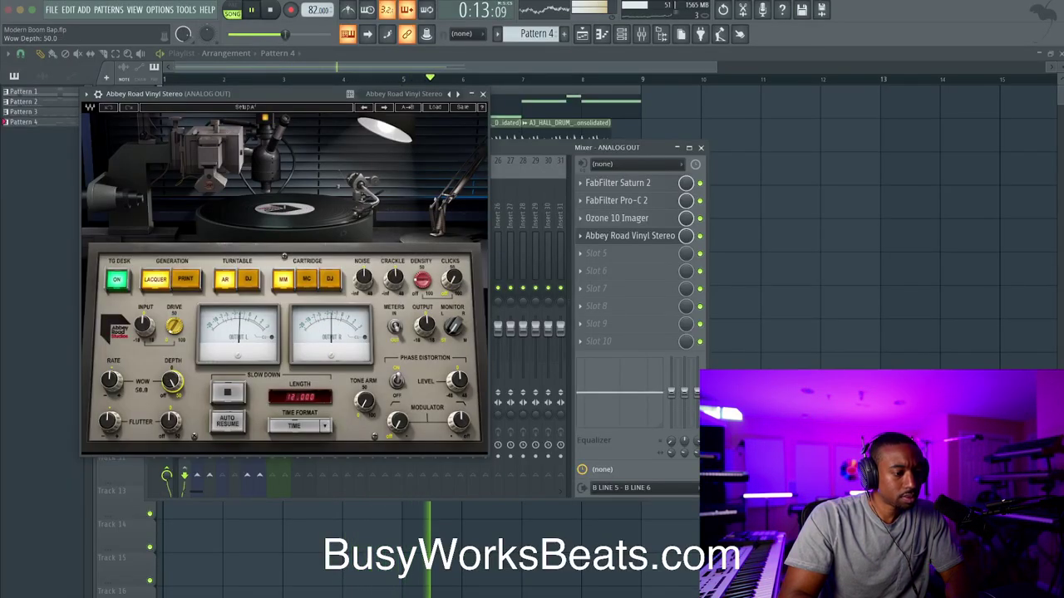
mouse_move(172, 380)
left_mouse_down()
mouse_move(172, 403)
mouse_move(172, 377)
mouse_move(172, 388)
left_mouse_up()
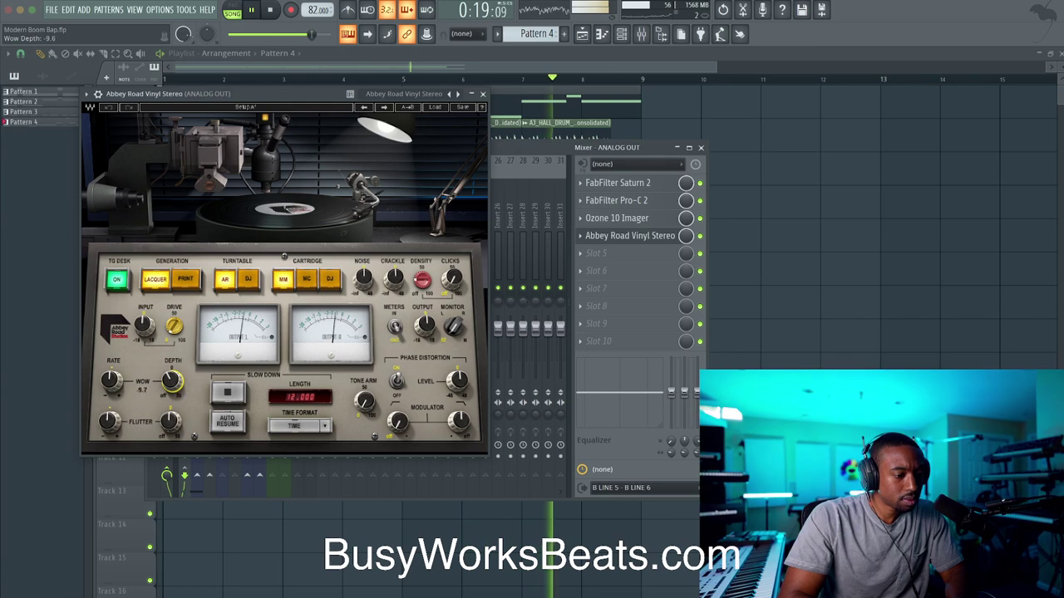
key("space")
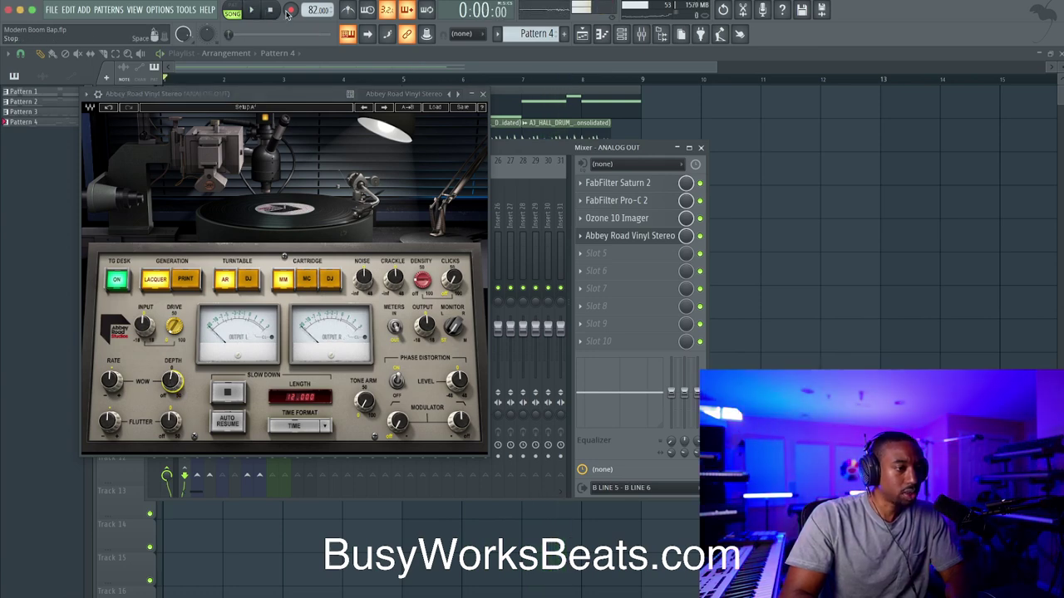
- Try to record wow depth automation for the vinyl effect into Pattern 4, and undo the recording
left_click(290, 9)
left_click(507, 371)
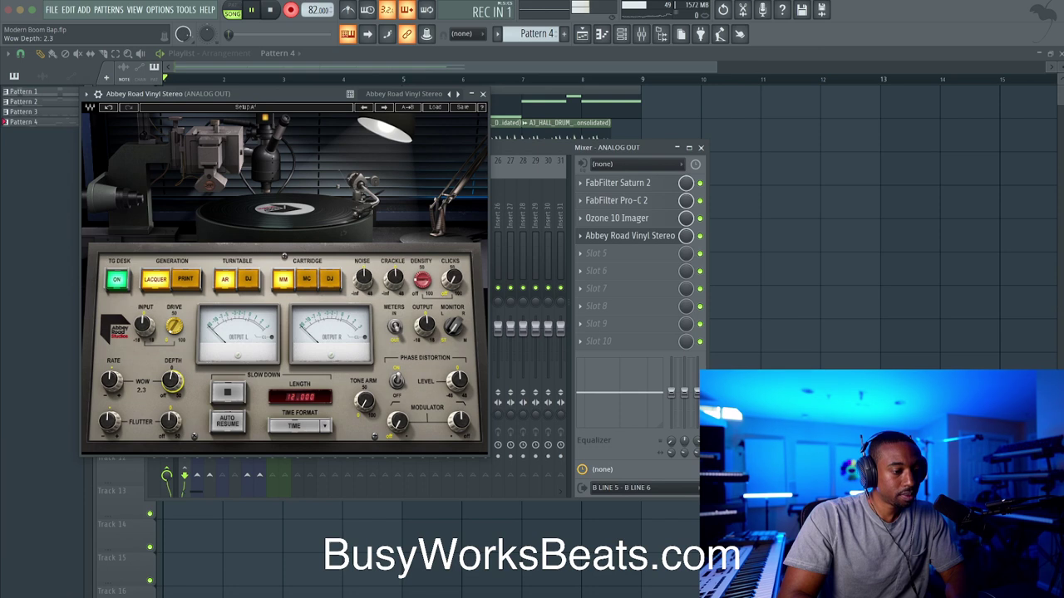
left_click_drag(171, 381, 171, 383)
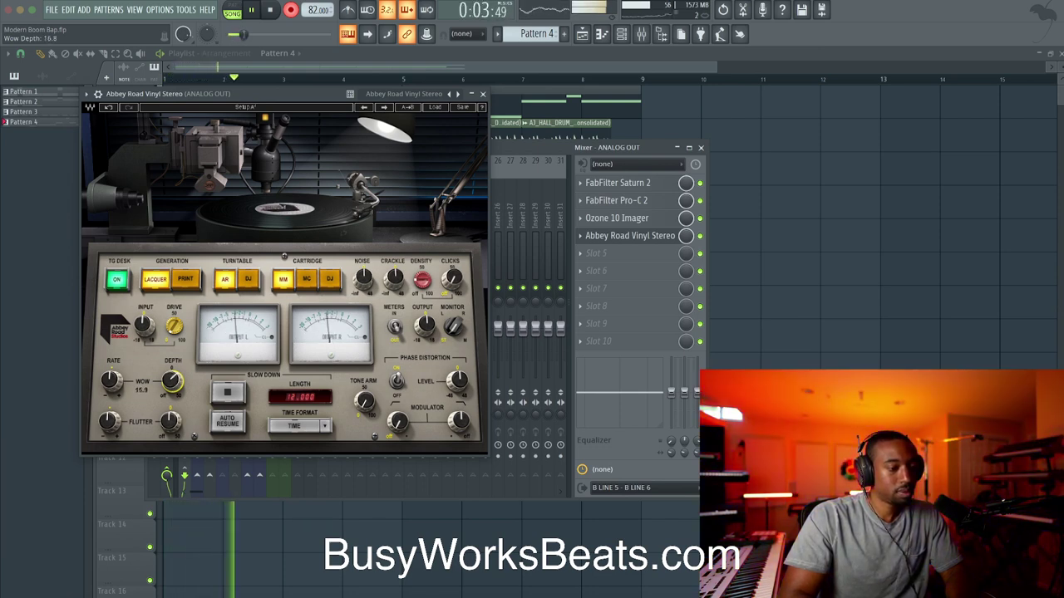
left_click_drag(171, 380, 172, 374)
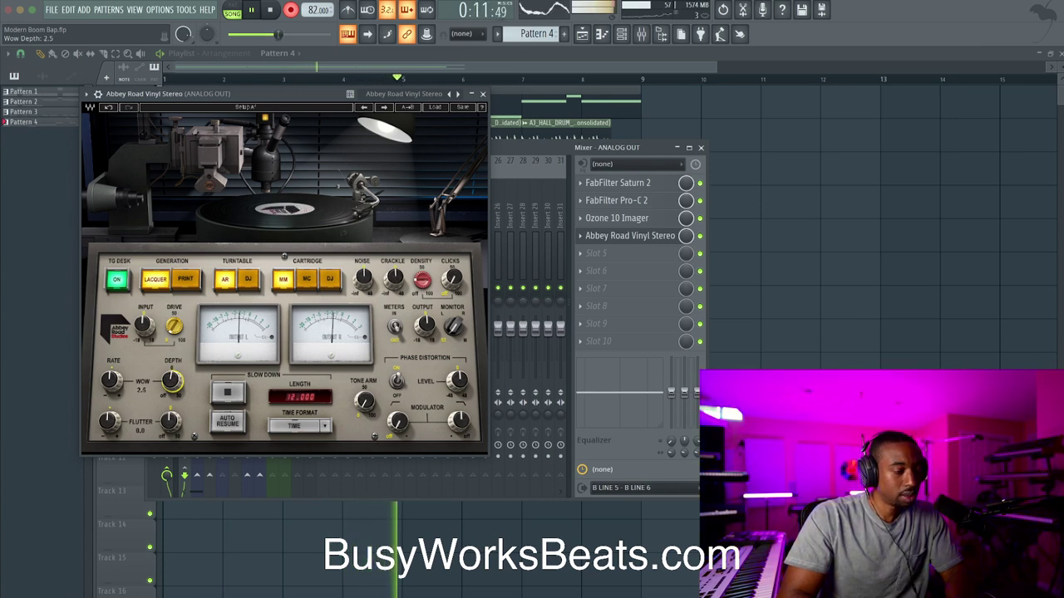
mouse_move(171, 380)
left_mouse_down()
mouse_move(172, 392)
mouse_move(172, 375)
left_mouse_up()
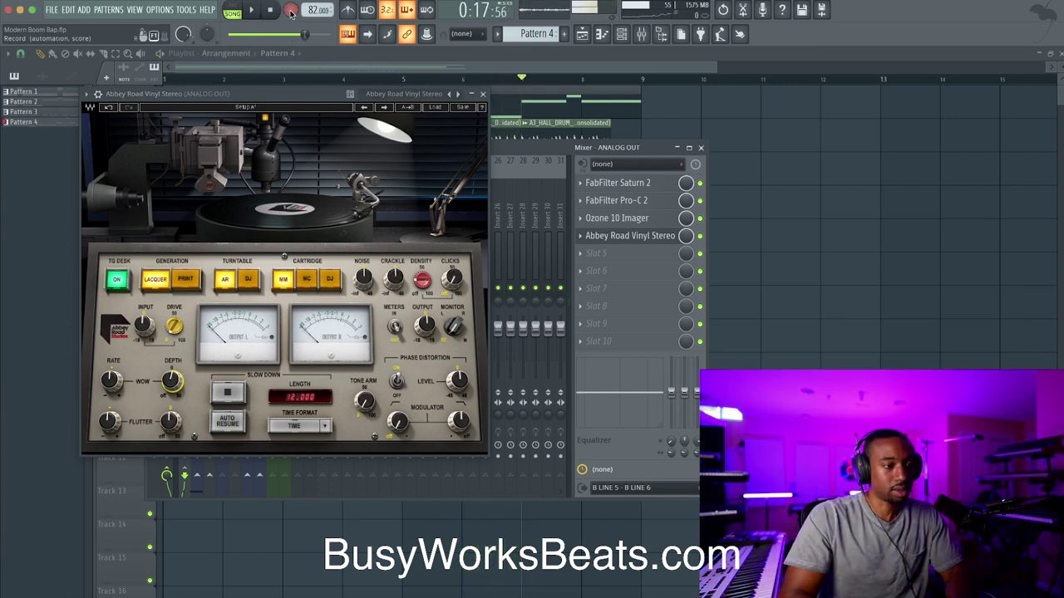
left_click(699, 147)
left_click(484, 95)
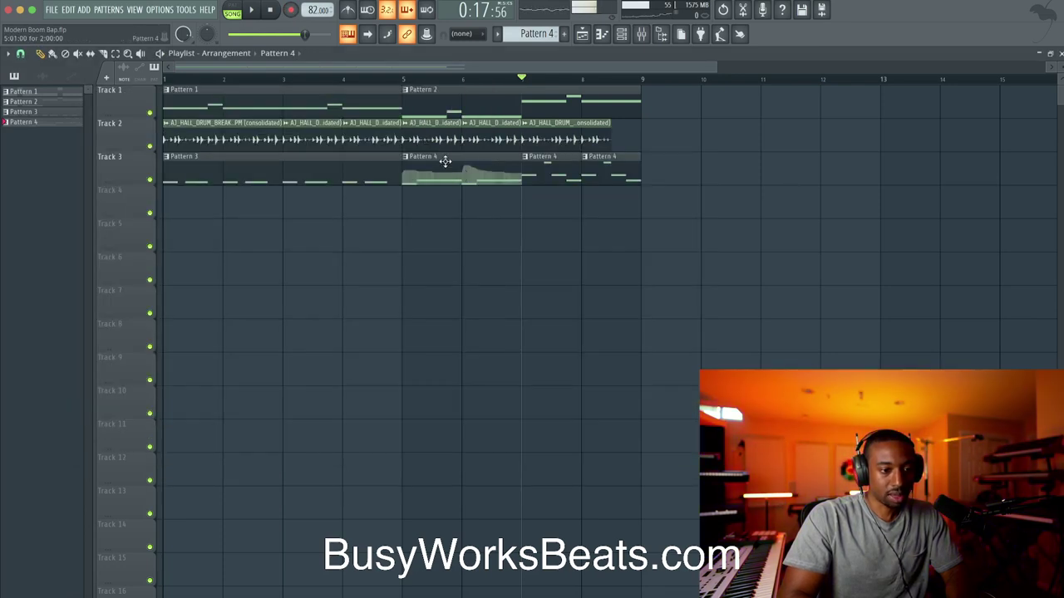
key("ctrl+z")
- Create the empty Pattern 5 and reopen Abbey Road Vinyl Stereo on the ANALOG OUT mixer track
left_click(622, 34)
left_click(553, 31)
left_click(631, 42)
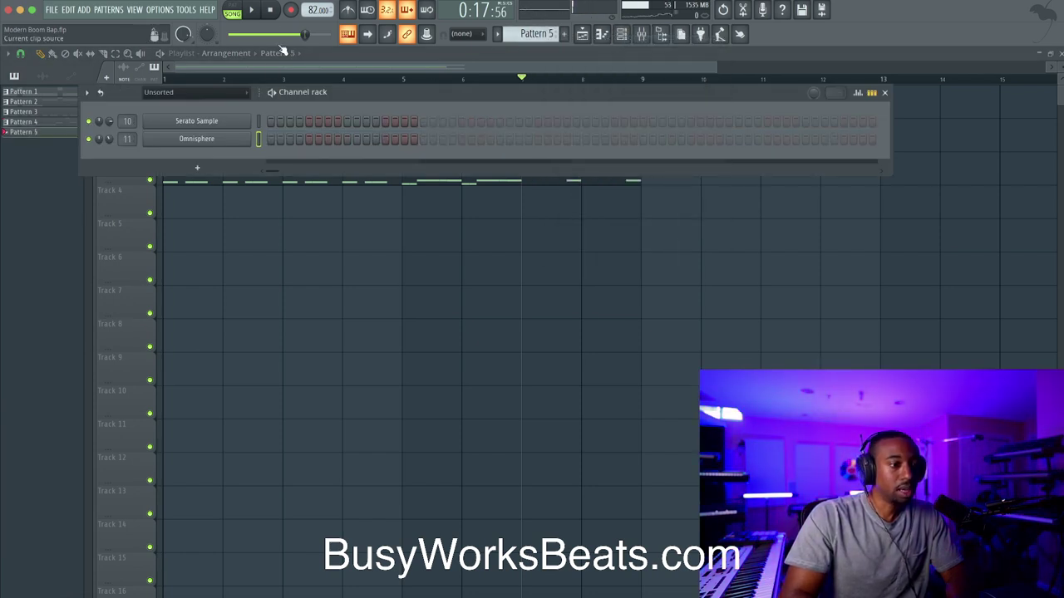
left_click(642, 34)
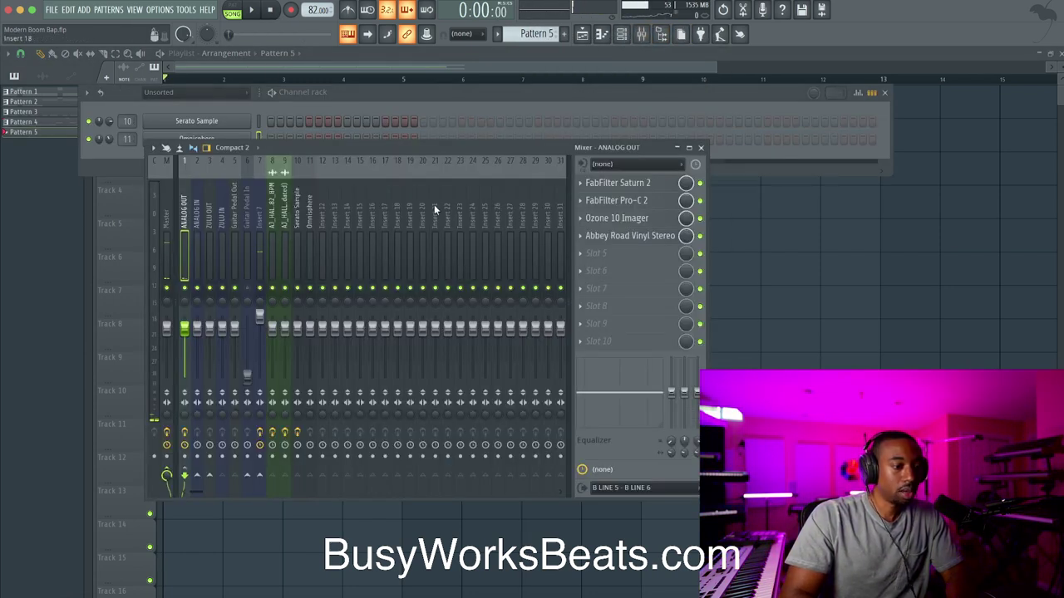
left_click(627, 235)
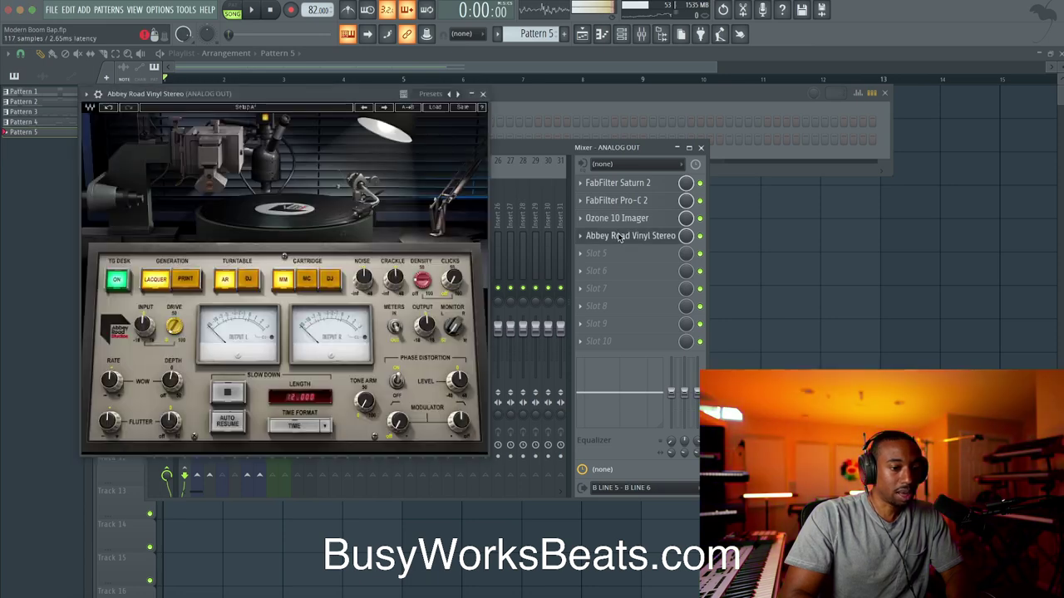
- Arm automation recording and check the buffer length in the audio settings
left_click(291, 10)
left_click(526, 372)
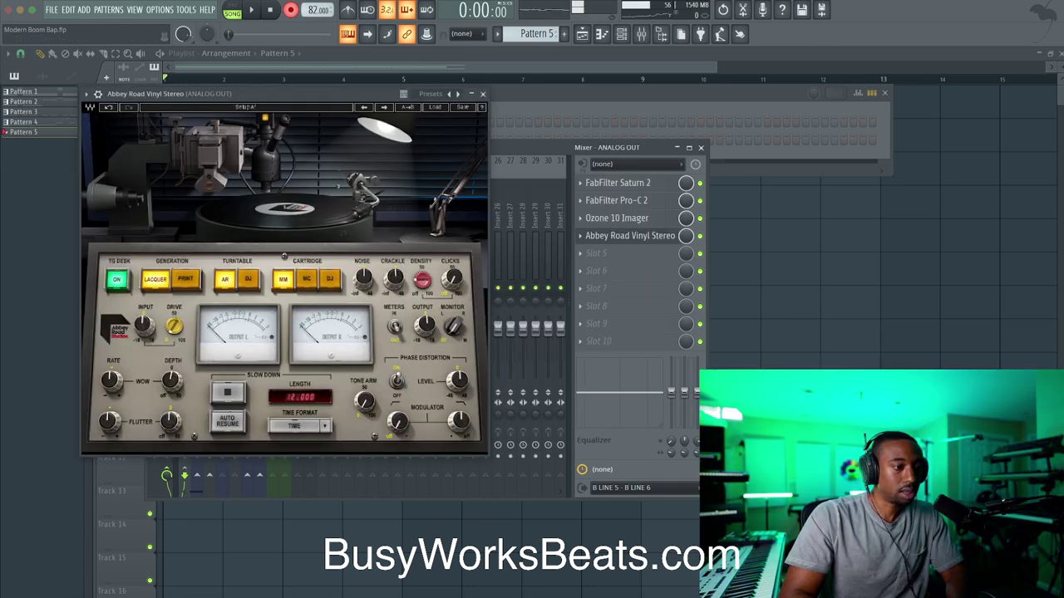
left_click(159, 10)
left_click(176, 46)
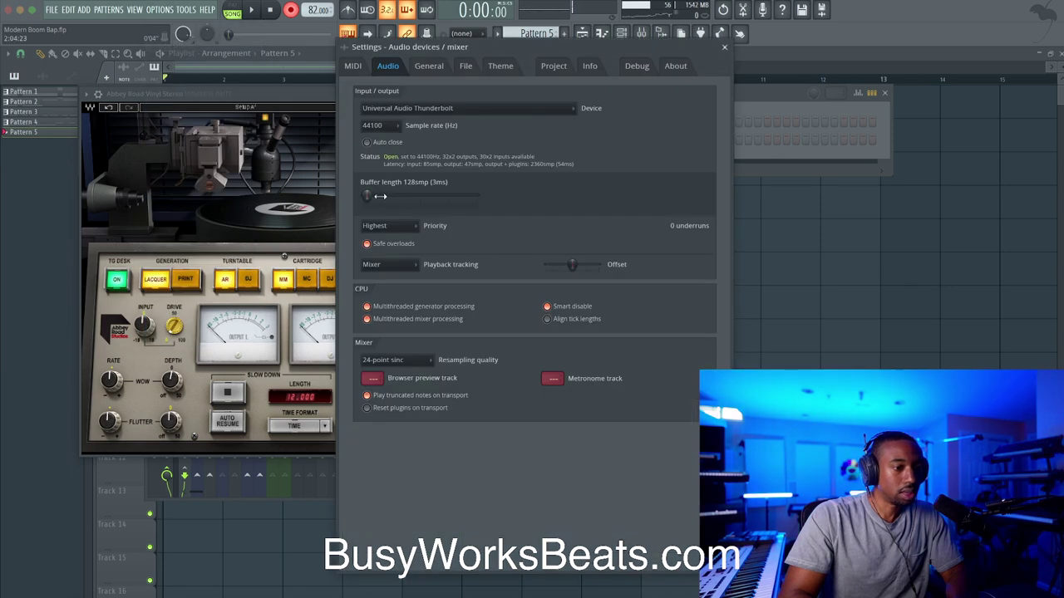
left_click(725, 49)
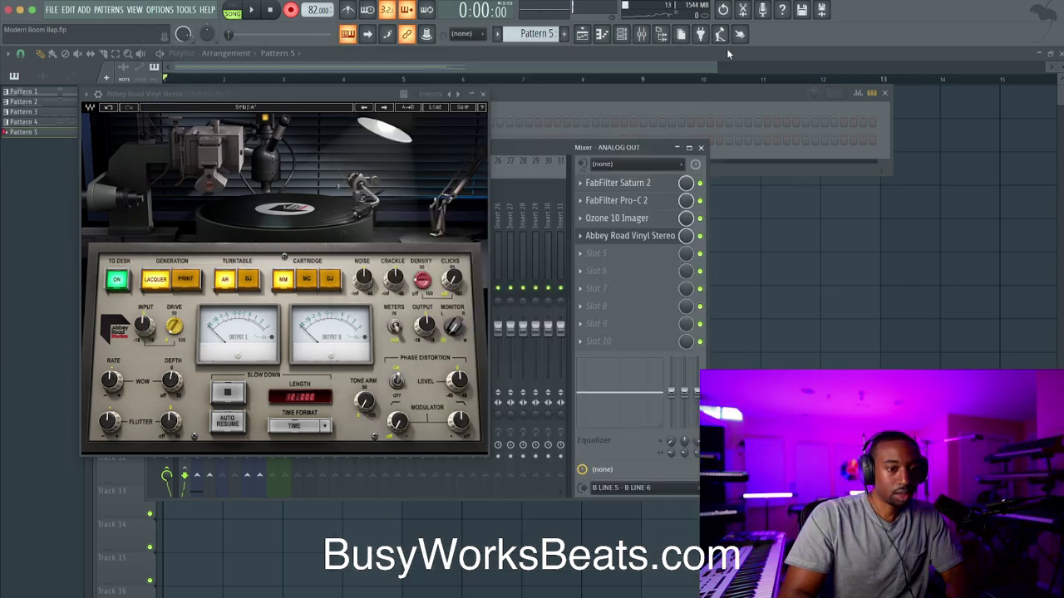
- Record wow depth automation into Pattern 5 by varying the vinyl effect's depth throughout the eight-bar arrangement, then stop
left_click(248, 95)
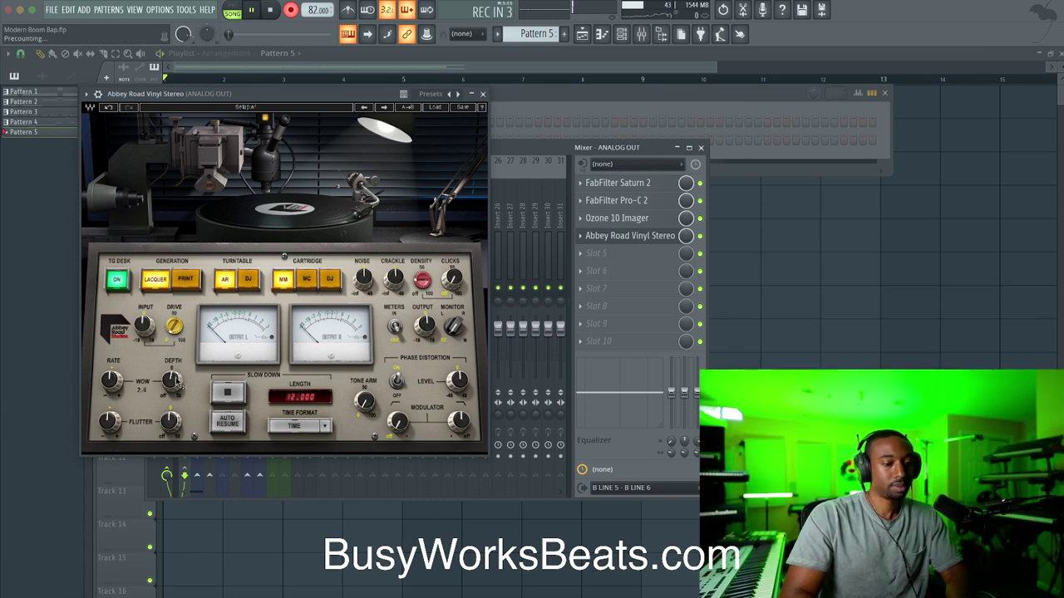
left_click_drag(172, 382, 172, 371)
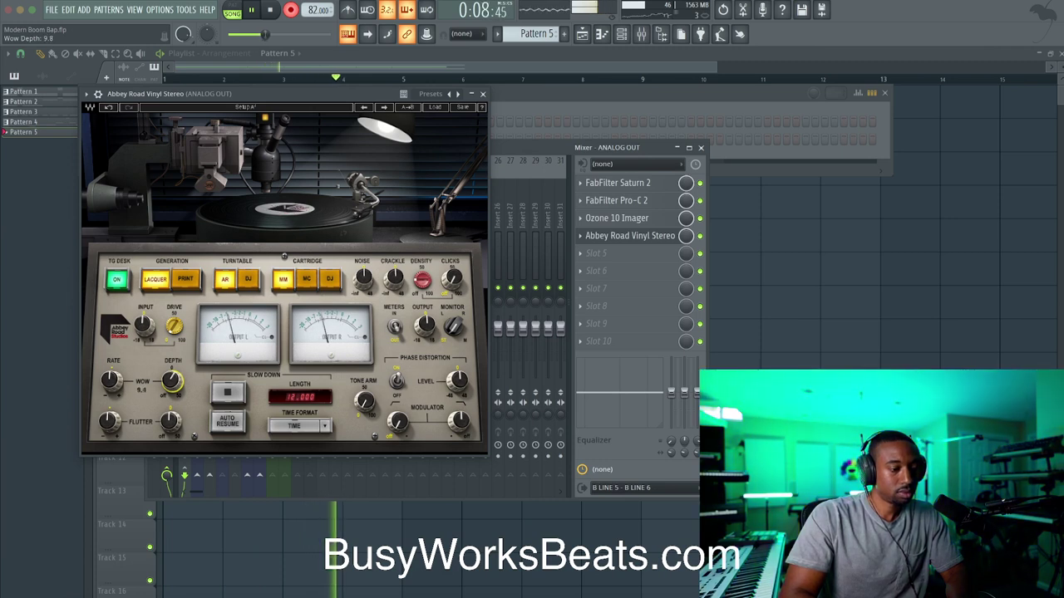
left_click_drag(172, 365, 172, 386)
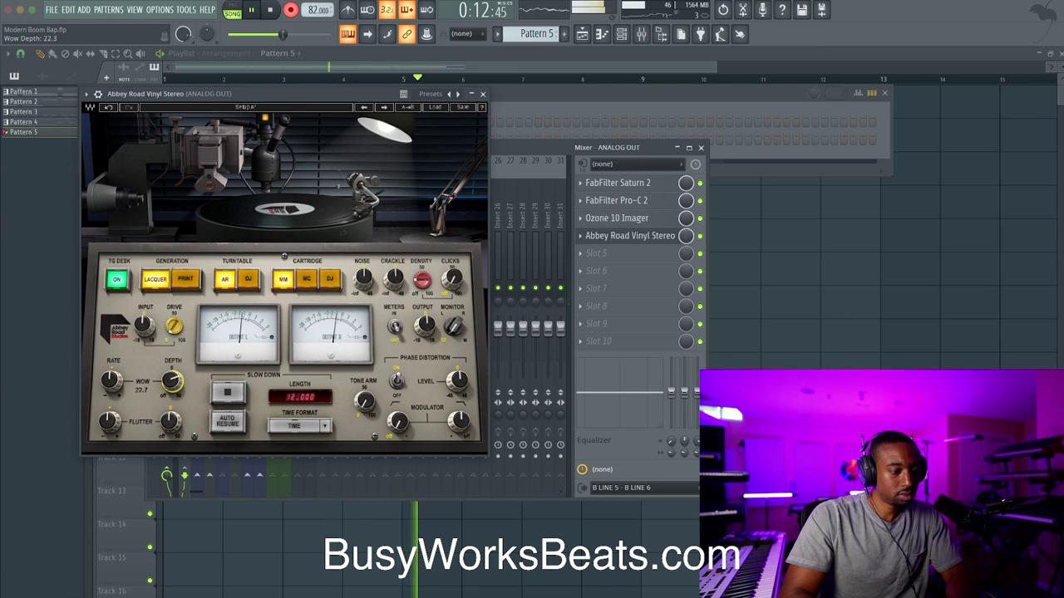
left_click_drag(172, 378, 172, 380)
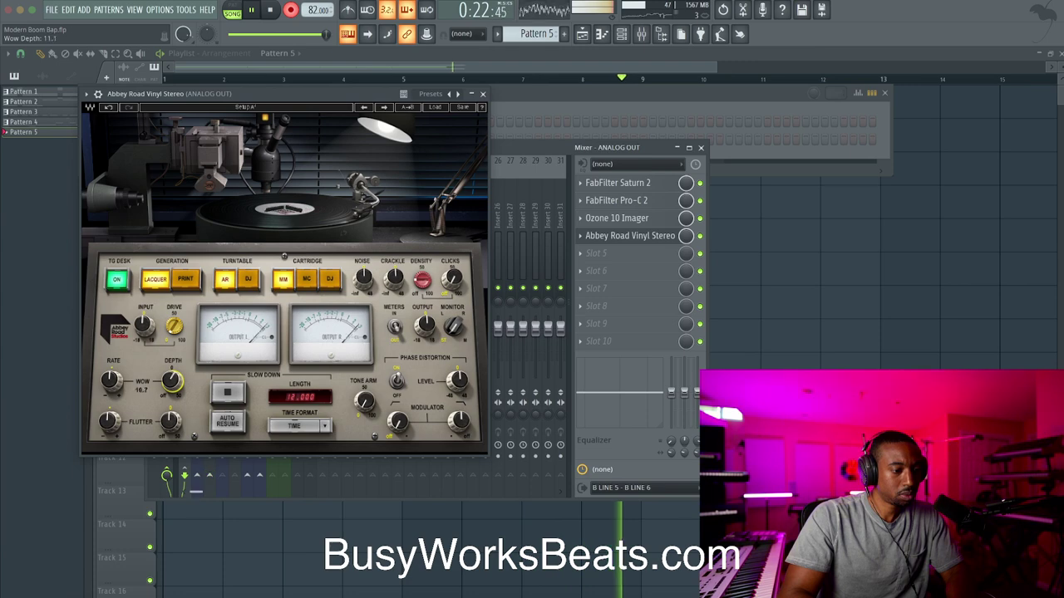
key("space")
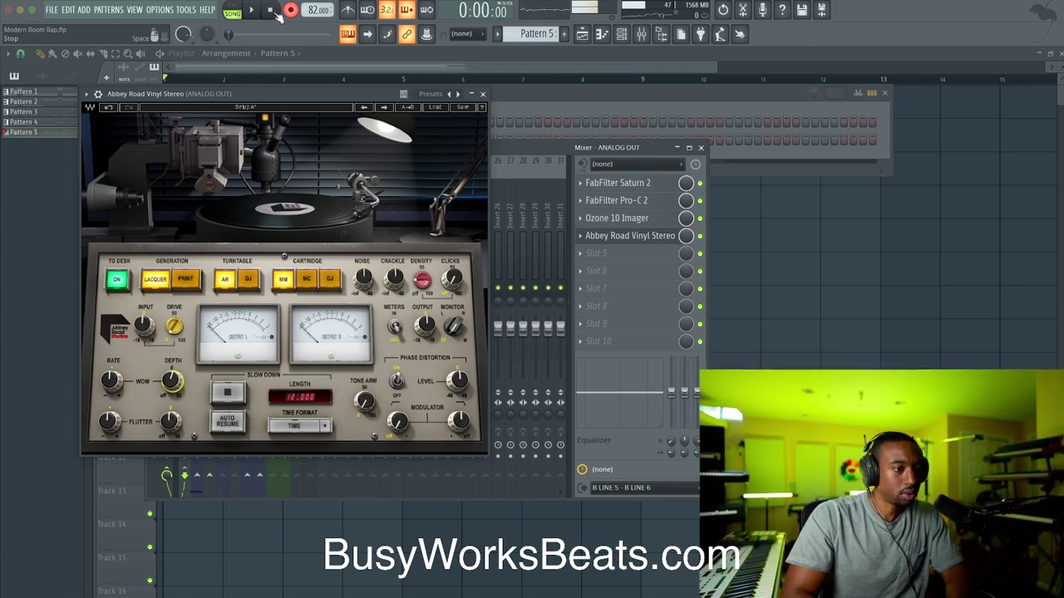
- Play back the arrangement and move Abbey Road Vinyl Stereo ahead of Ozone 10 Imager on the ANALOG OUT track
left_click(823, 306)
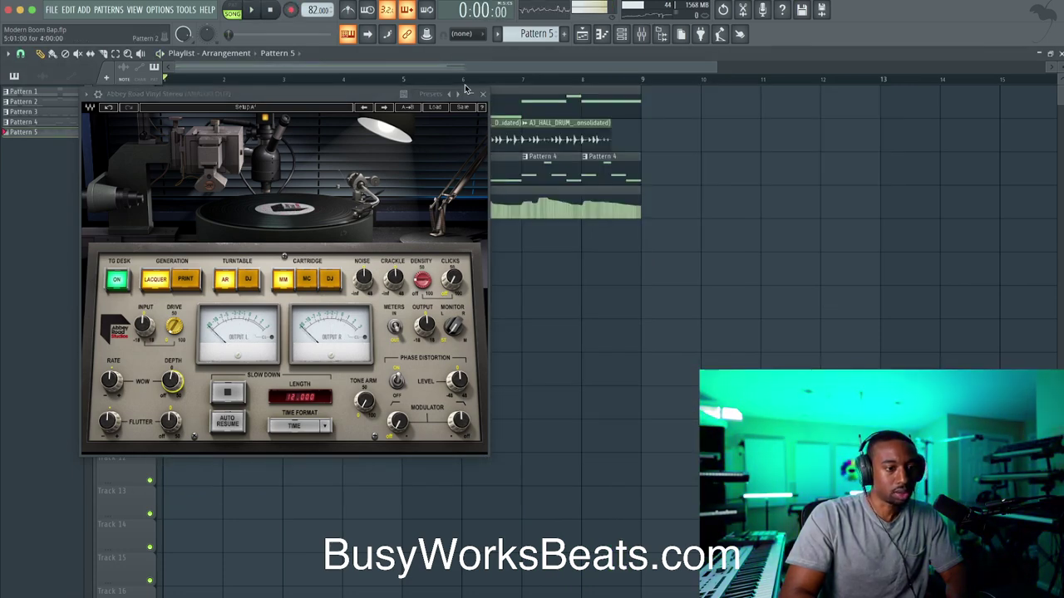
left_click(486, 98)
key("space")
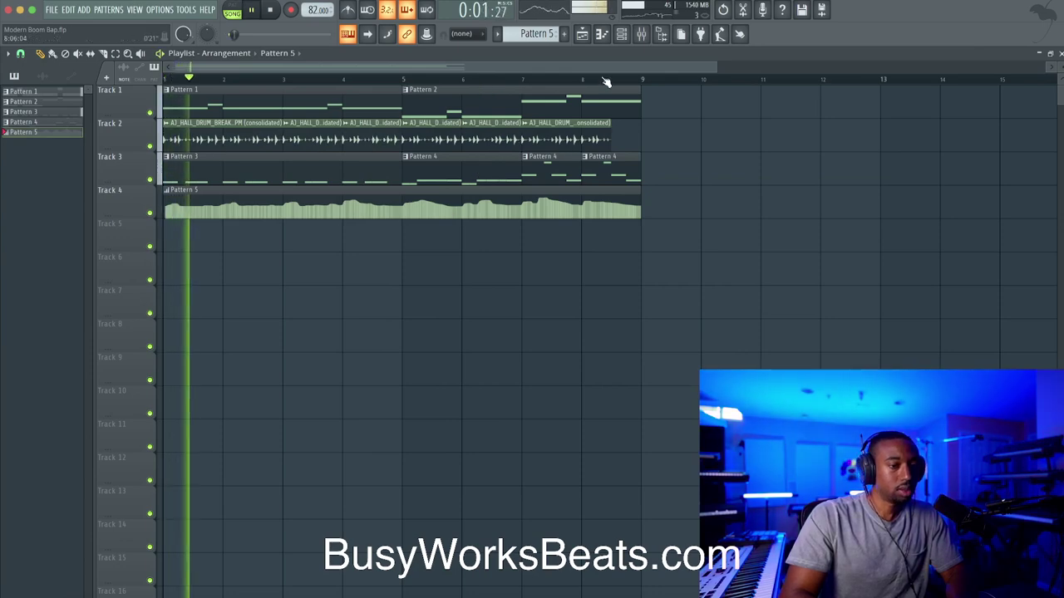
left_click(640, 34)
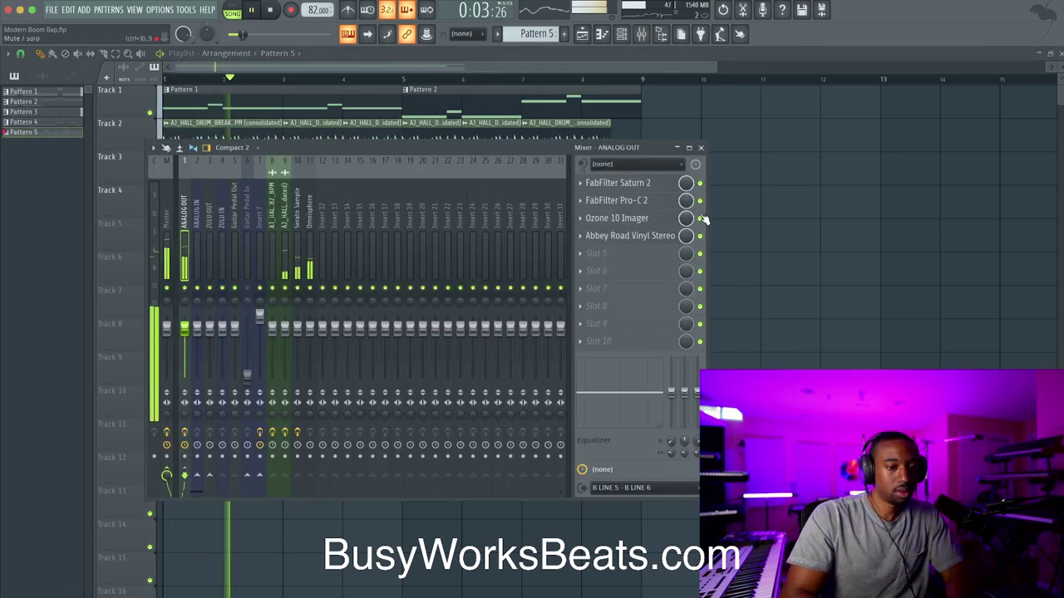
left_click_drag(653, 236, 657, 219)
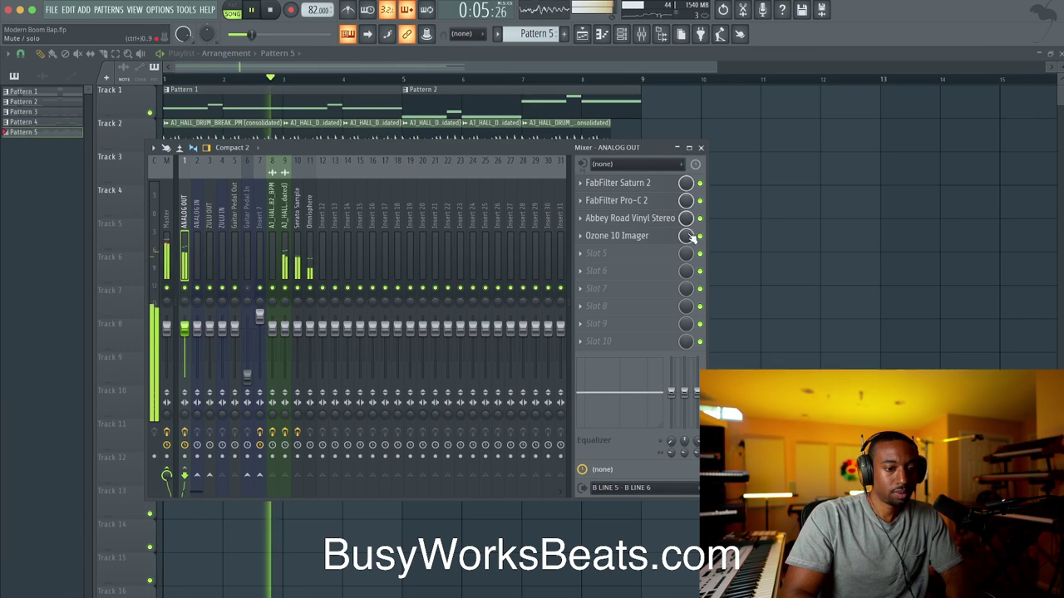
- Turn down the vinyl effect's noise, crackle and clicks, and switch its phase distortion off
left_click(662, 217)
left_click_drag(363, 280, 363, 320)
left_click_drag(394, 279, 394, 320)
left_click_drag(452, 279, 452, 320)
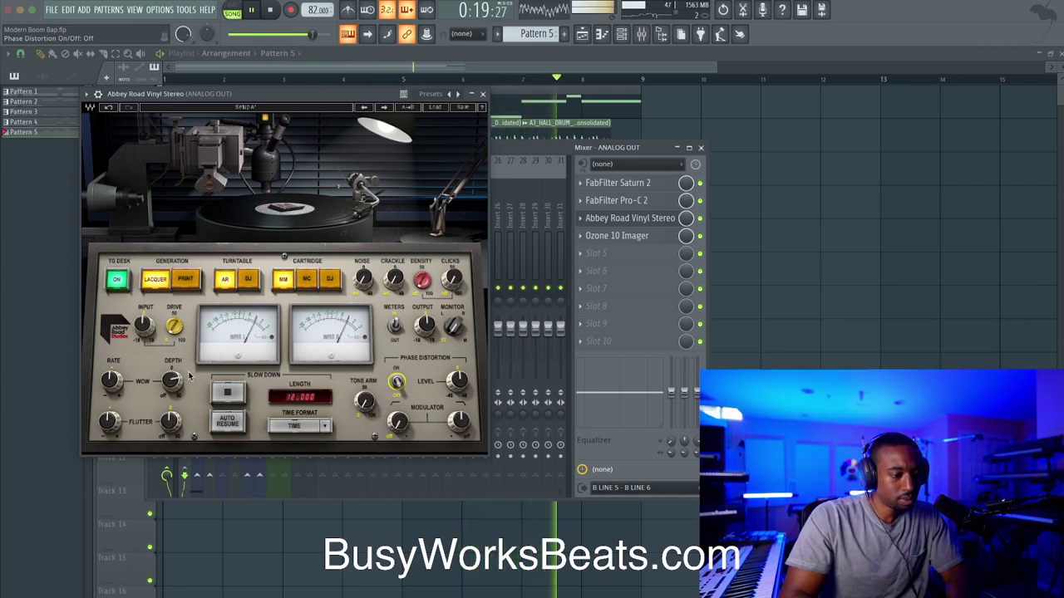
- Set the vinyl effect's generation to Print with the TG Desk on, and save the project
left_click(184, 280)
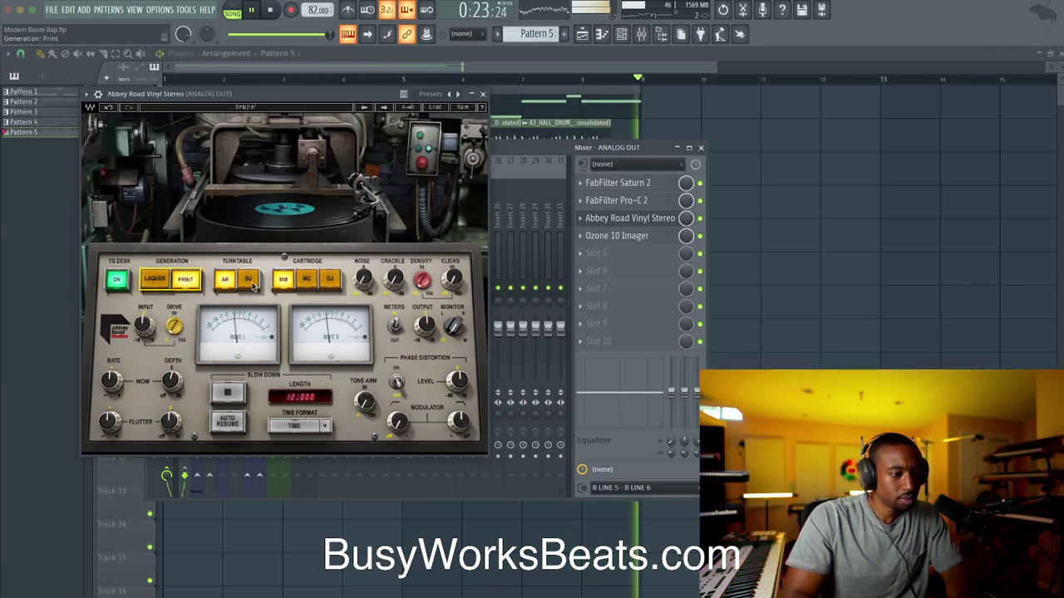
left_click(117, 280)
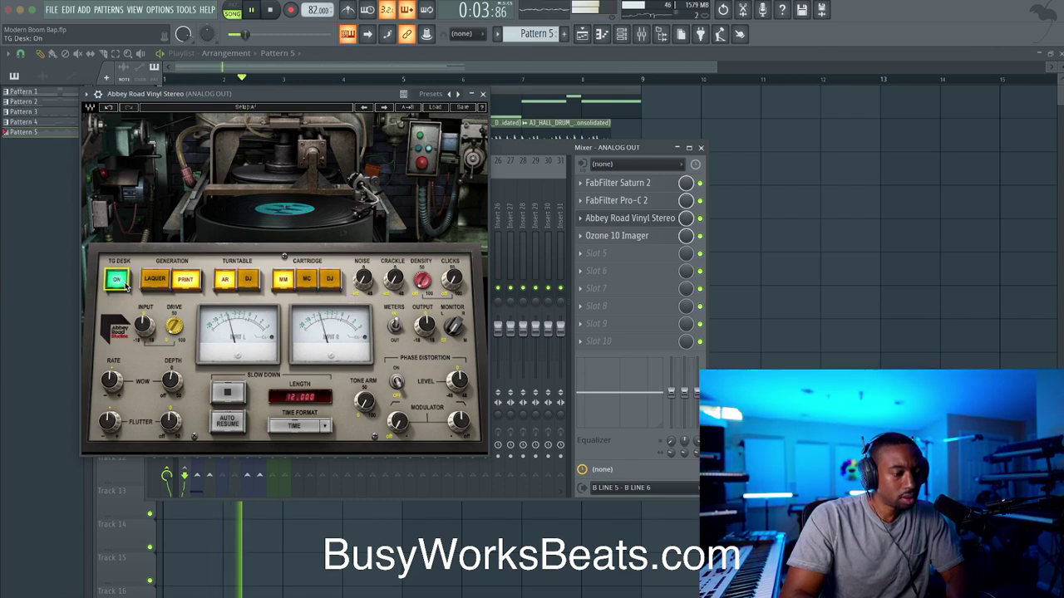
key("ctrl+s")
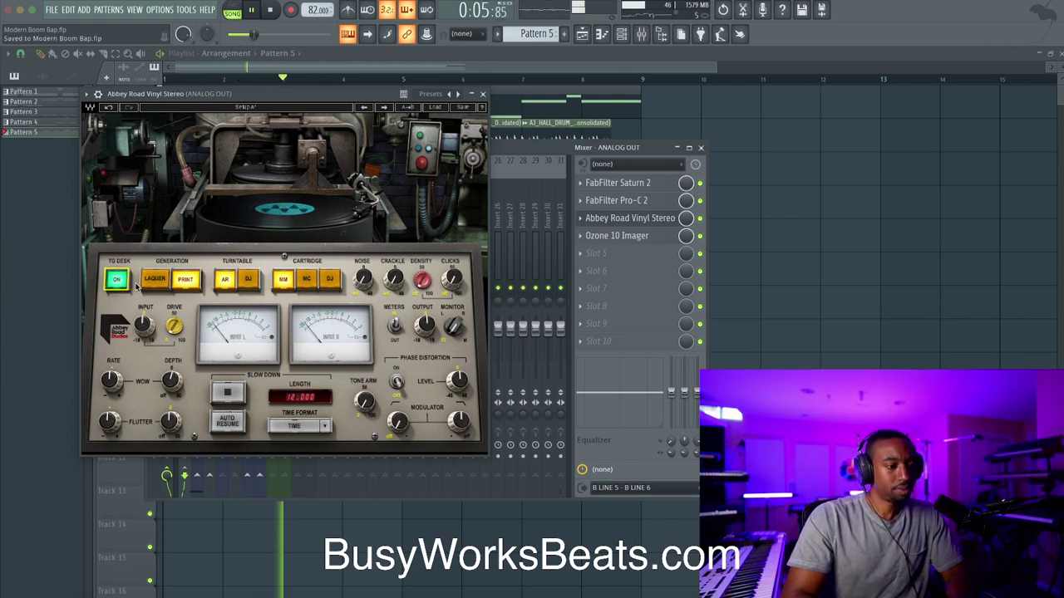
- Set the vinyl effect's turntable to DJ, compare the cartridge types, choose MC and close the effect
left_click(247, 281)
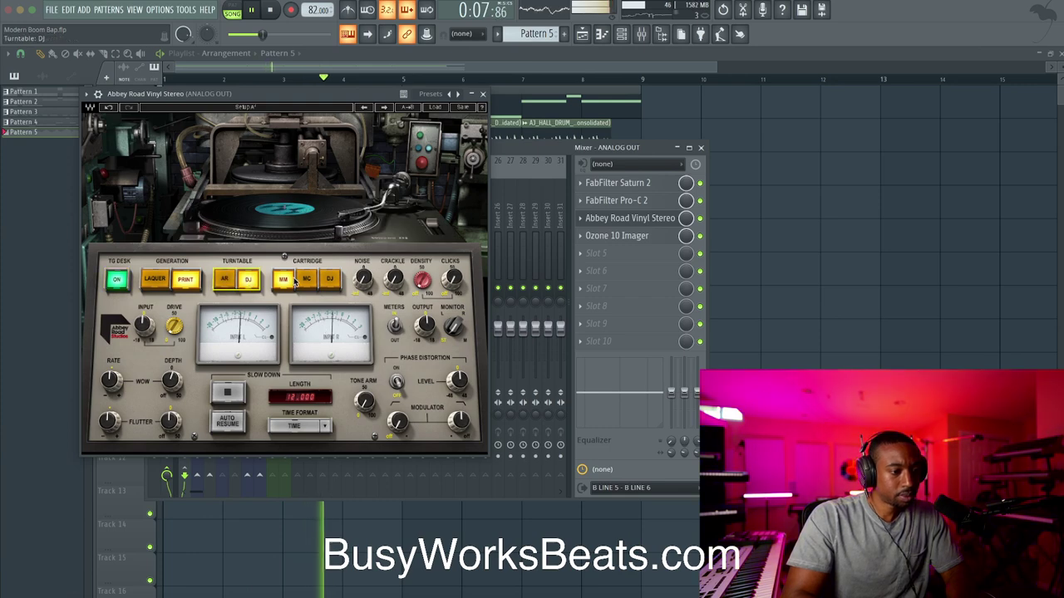
left_click(309, 283)
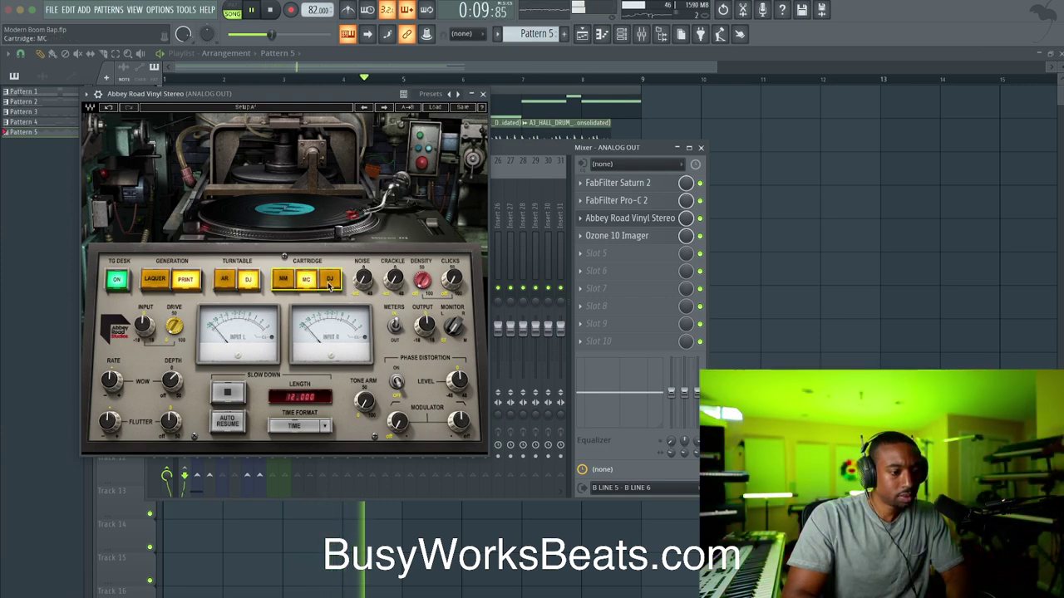
left_click(329, 283)
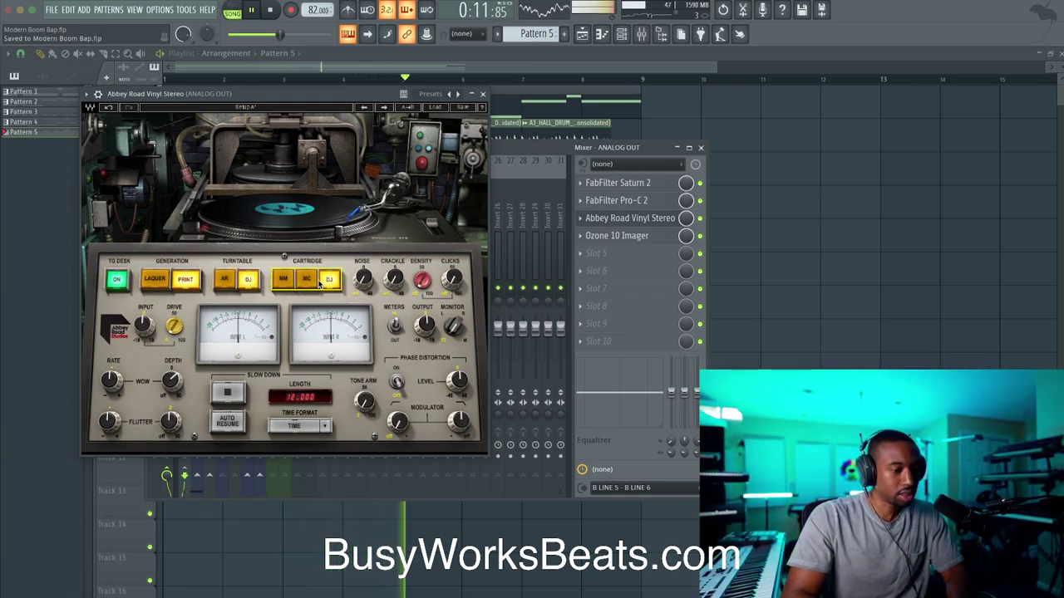
left_click(286, 283)
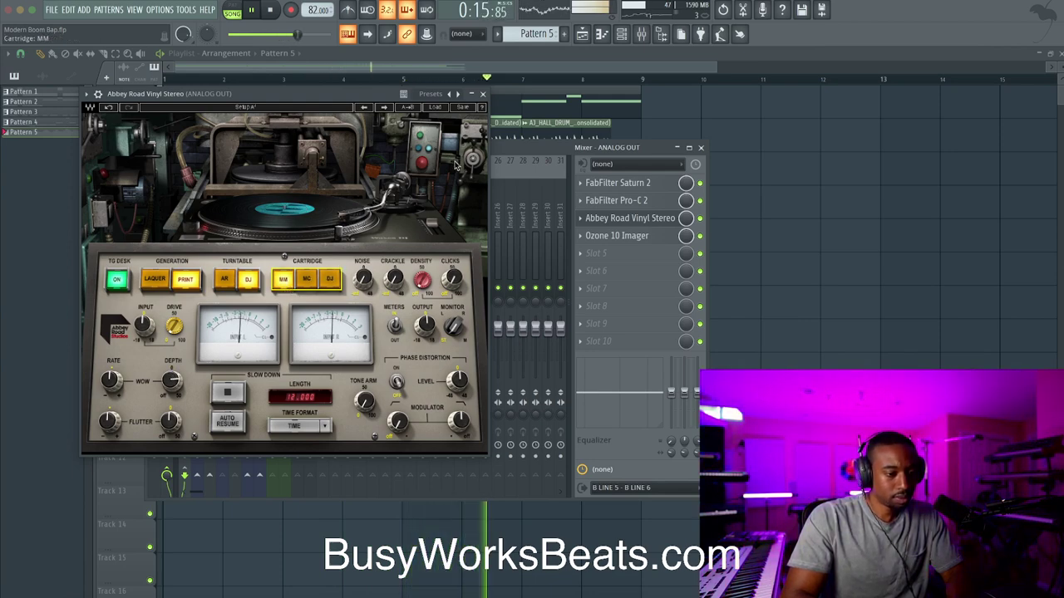
left_click(314, 287)
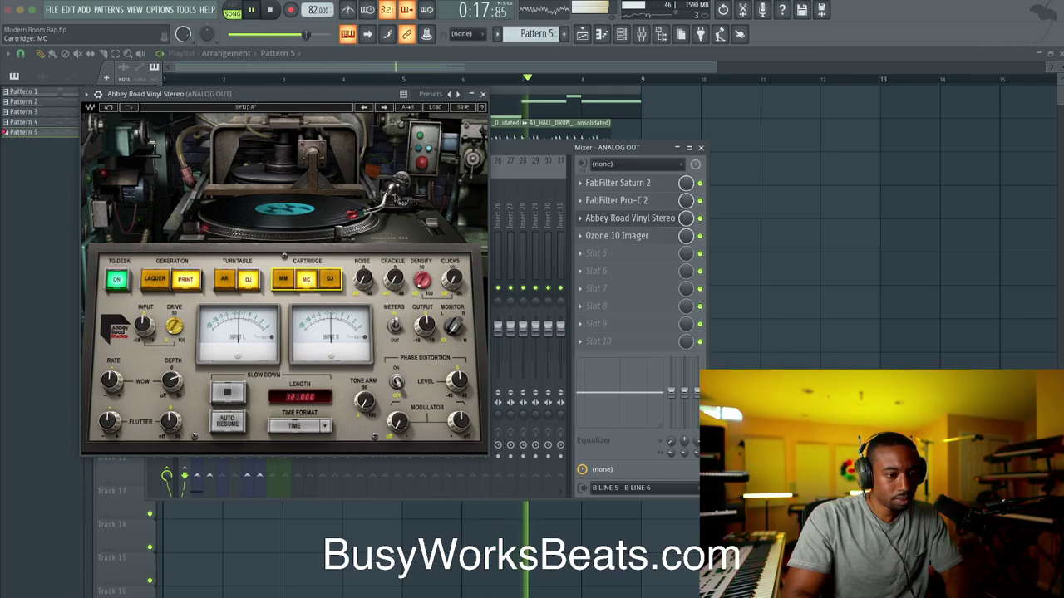
left_click(482, 94)
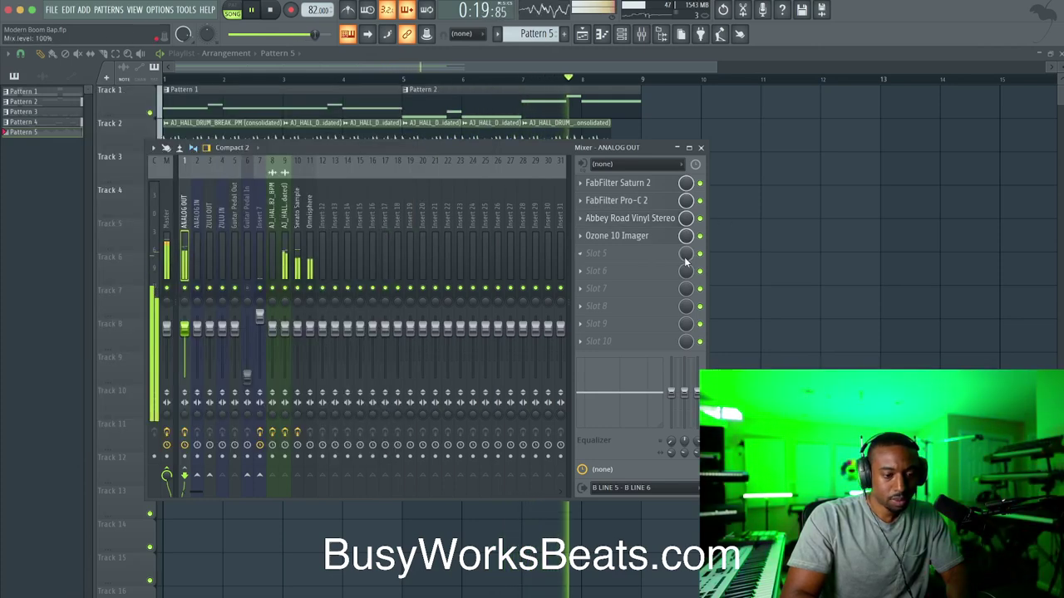
- Examine the FabFilter Pro-L 2 limiter on the Master track while restarting playback from the beginning
left_click(174, 208)
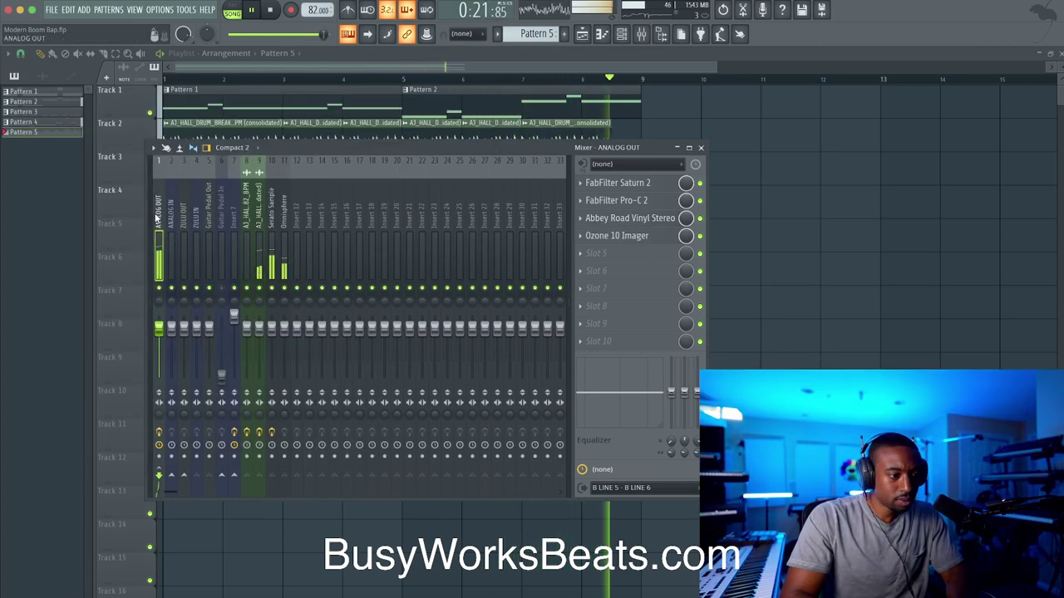
left_click(155, 215)
key("space")
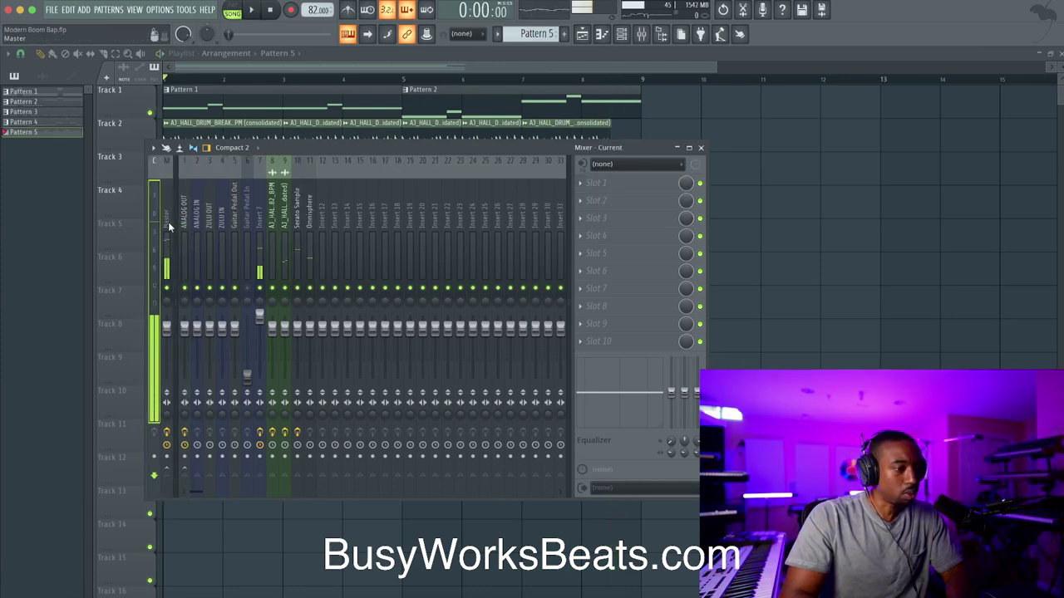
left_click(169, 222)
left_click(629, 184)
key("space")
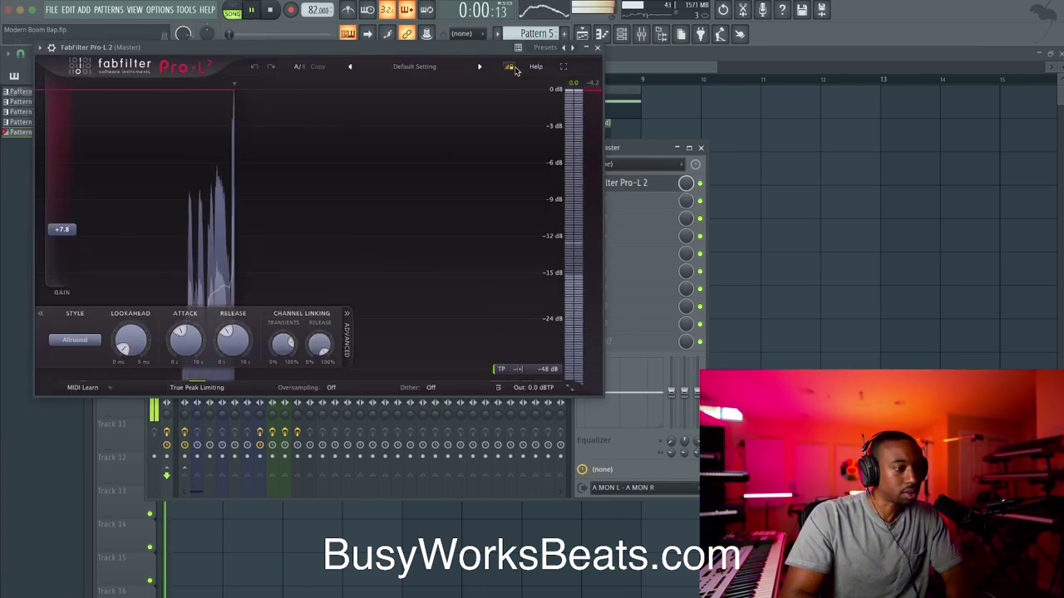
left_click(597, 47)
- Review the ANALOG OUT effects chain during playback, close the mixer and stop playback
left_click(187, 245)
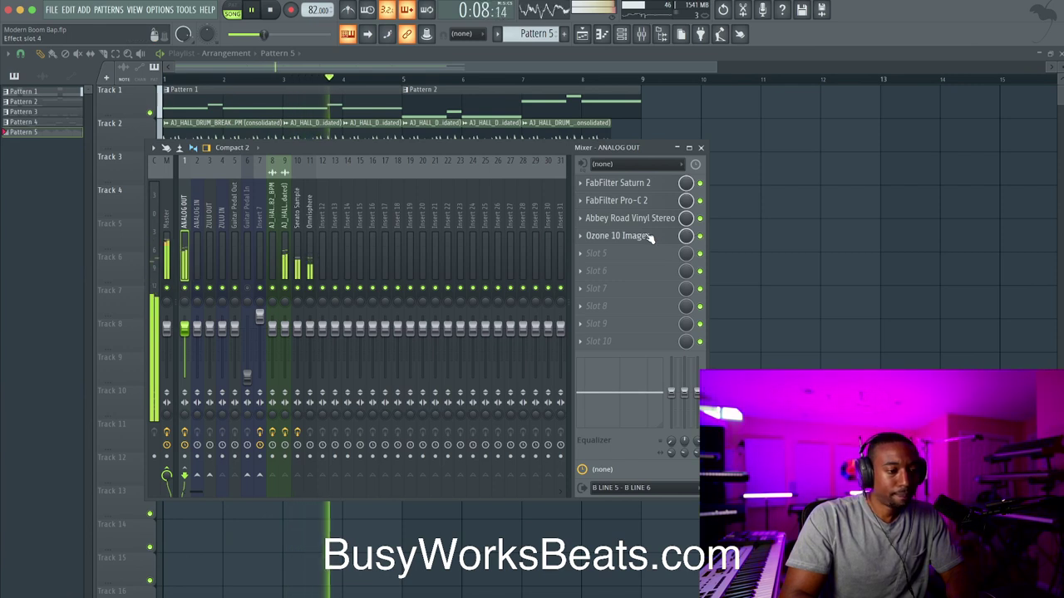
left_click(309, 249)
left_click(701, 148)
key("space")
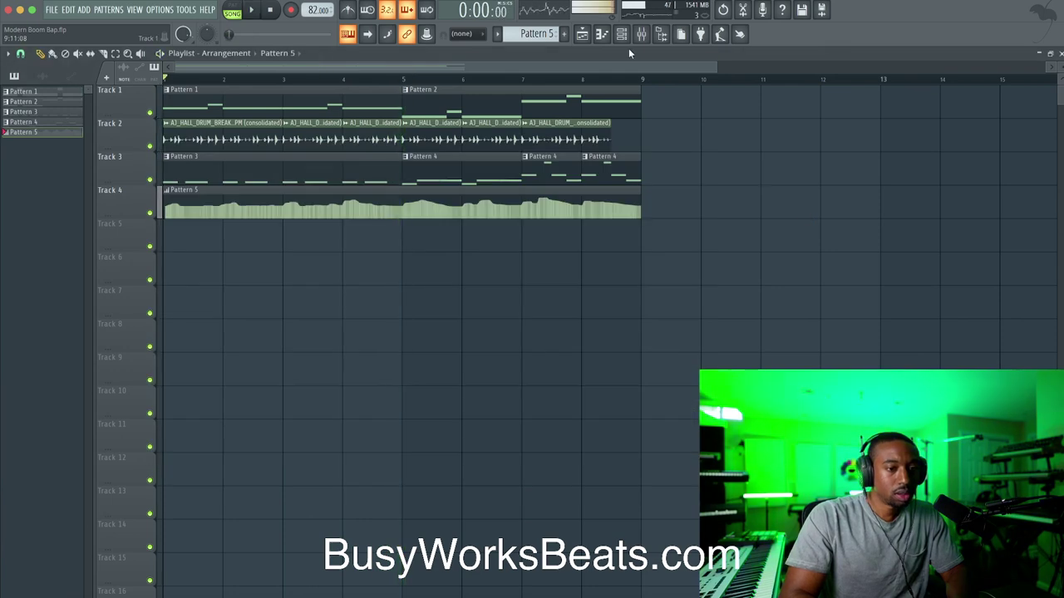
- Open the Omnisphere bass channel, filter the Trilian Library to the Synth Bass category and search it for "moog"
left_click(622, 34)
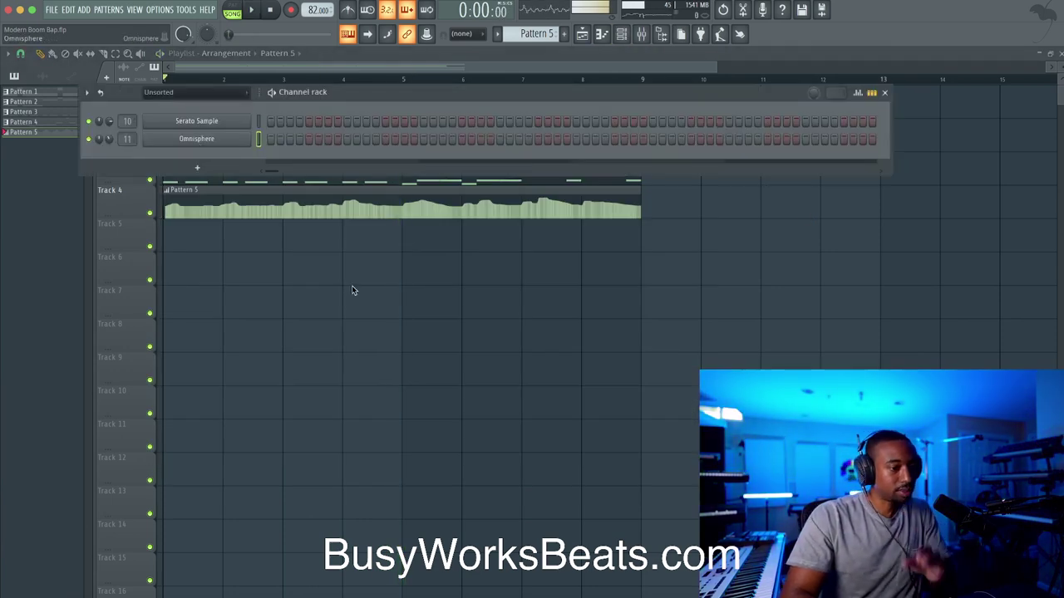
left_click(196, 138)
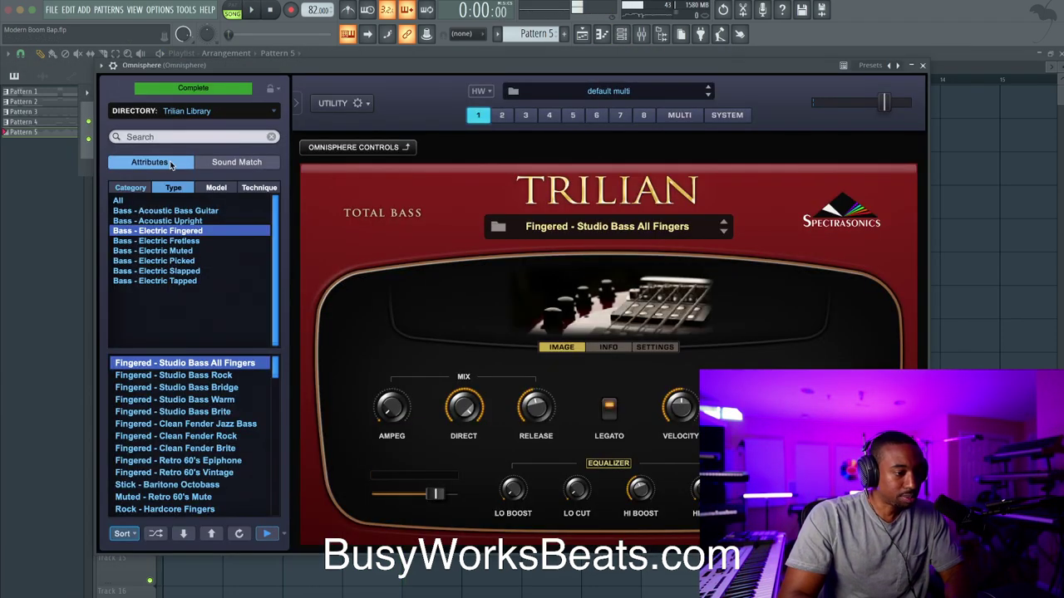
left_click(142, 189)
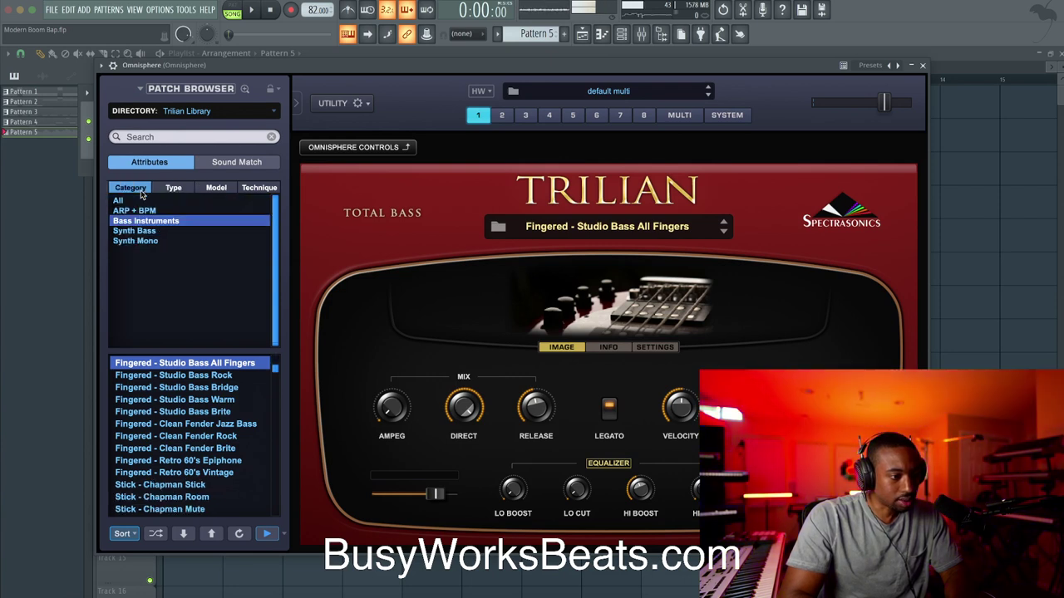
left_click(137, 231)
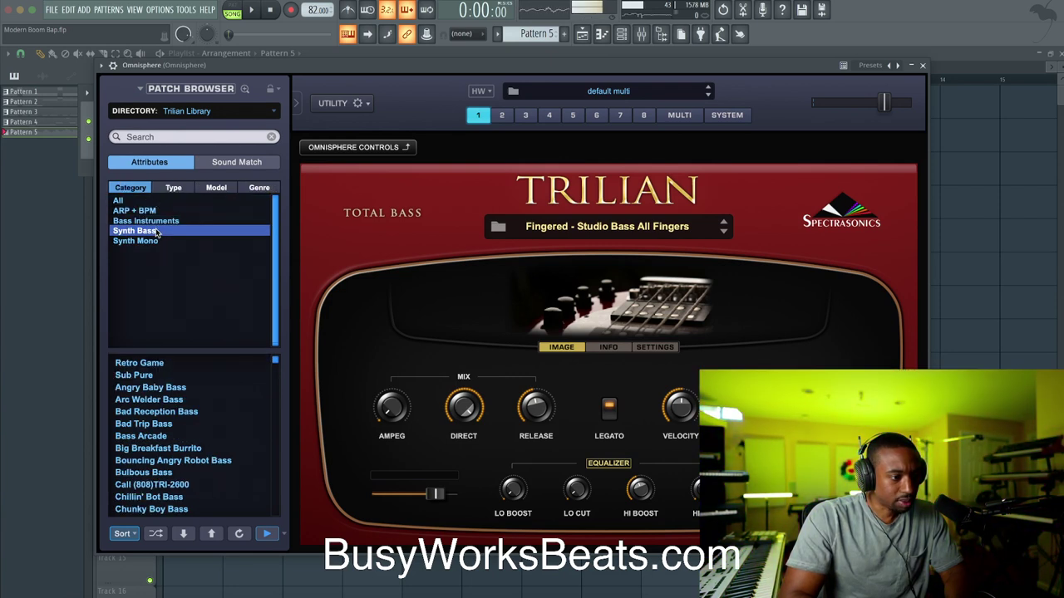
left_click(178, 135)
type("moog")
key("Return")
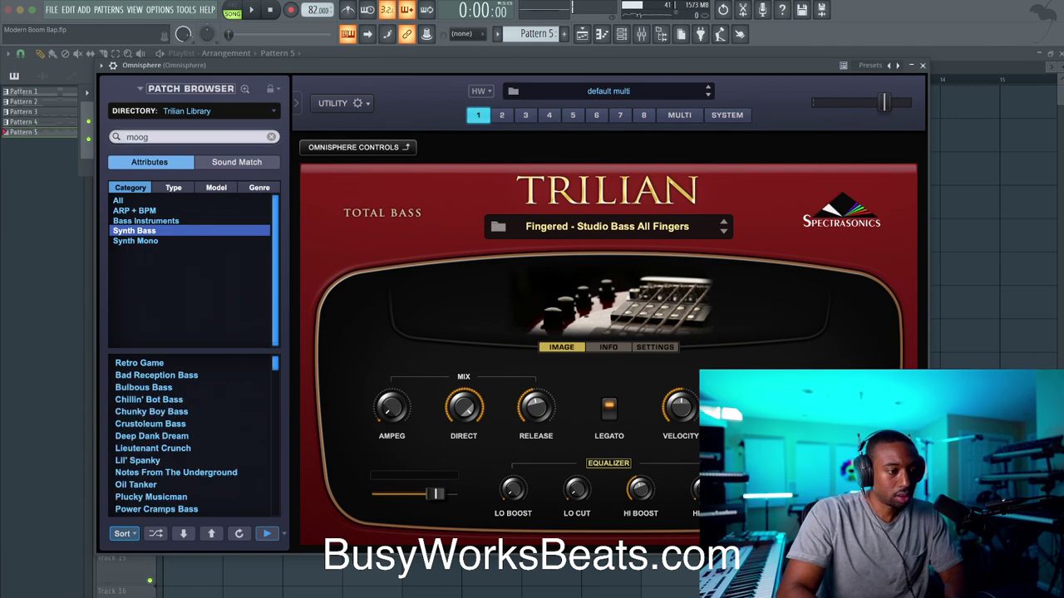
- Audition the moog bass patches, including Bad Reception Bass, Deep Dank Dream, Oil Tanker, Blown OSCar Tubeswell and Check Please Phatty
left_click(158, 375)
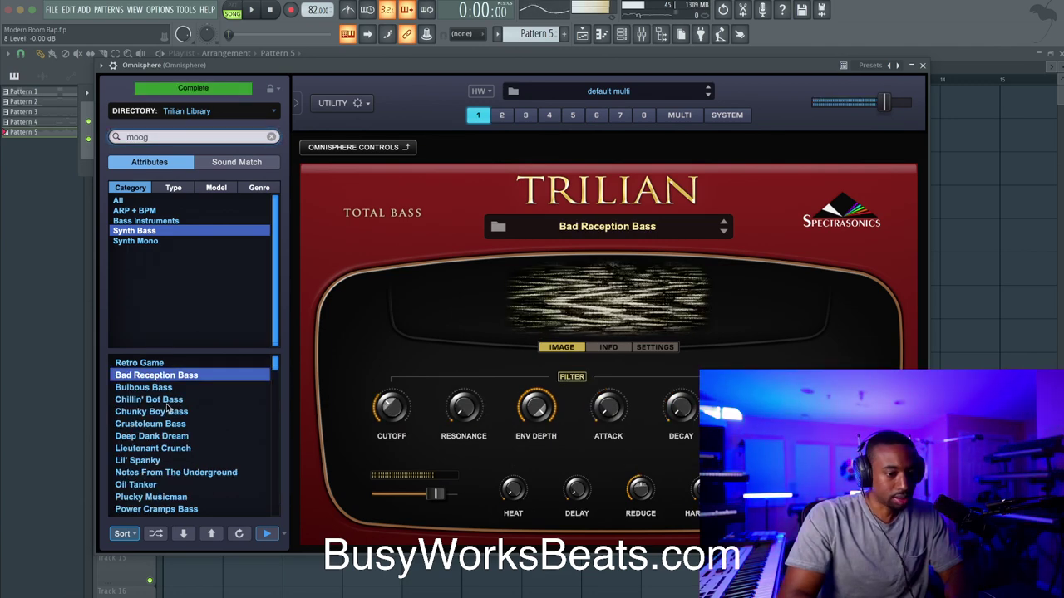
left_click(169, 411)
left_click(169, 437)
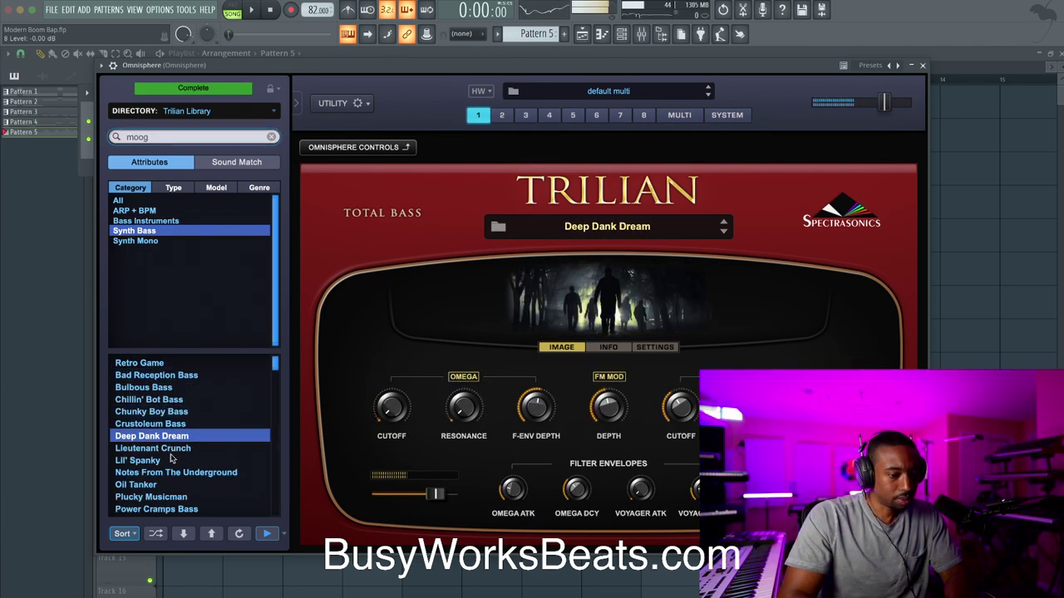
left_click(175, 472)
left_click(173, 484)
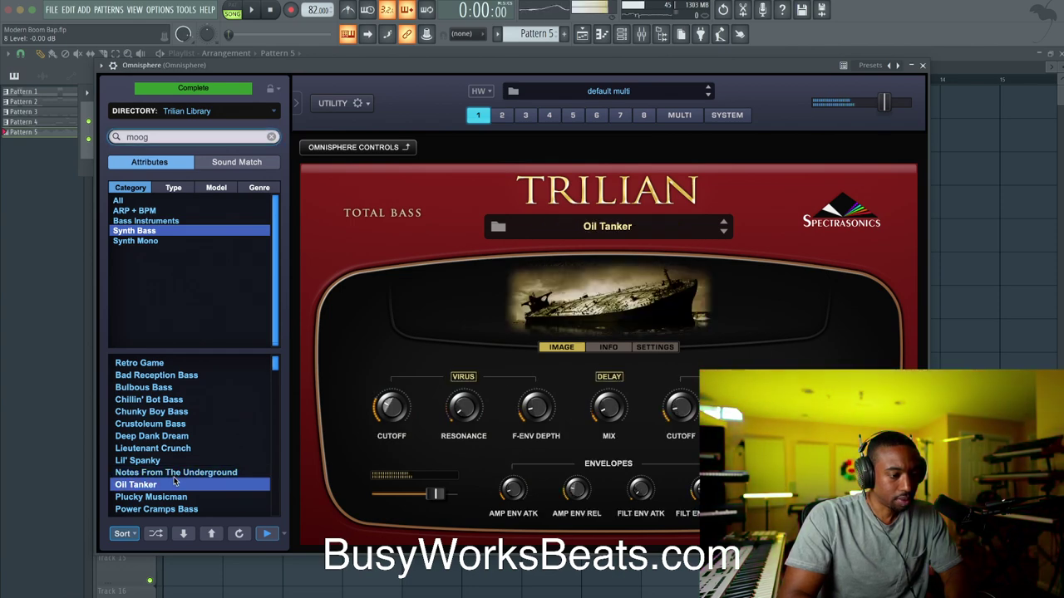
scroll(174, 465, "down", 10)
left_click(167, 433)
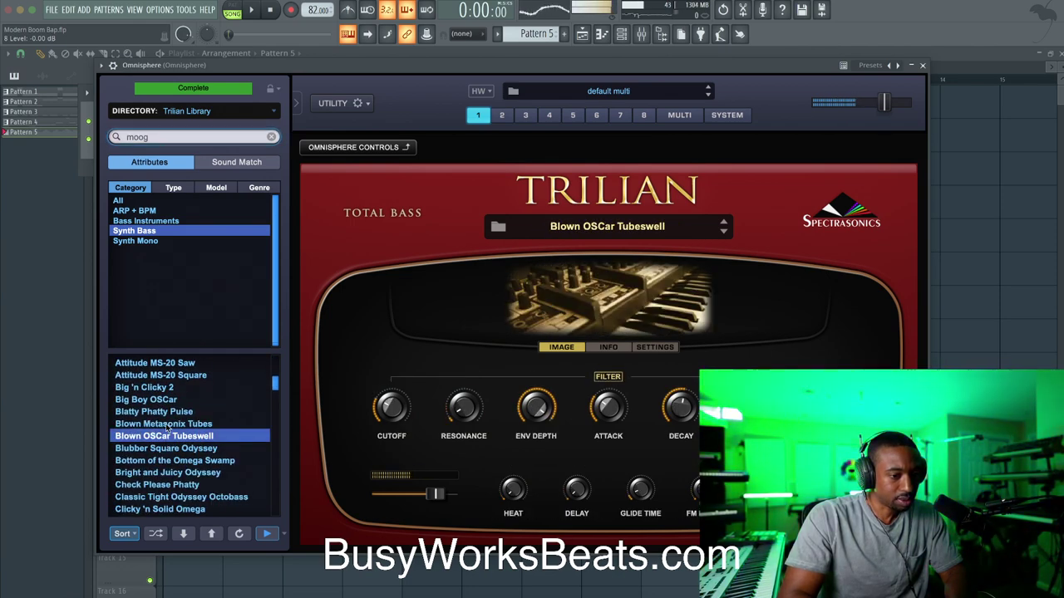
scroll(167, 416, "down", 1)
left_click(165, 448)
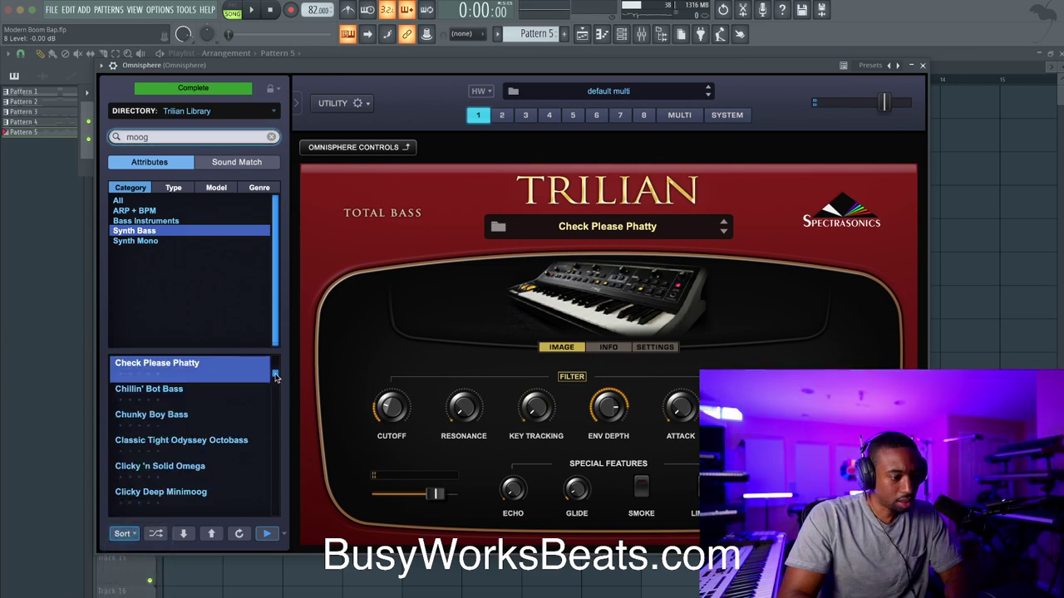
- Load the five-star Blatty Phatty Pulse patch, raise its filter resonance, start song playback and save the project
left_click_drag(274, 374, 277, 342)
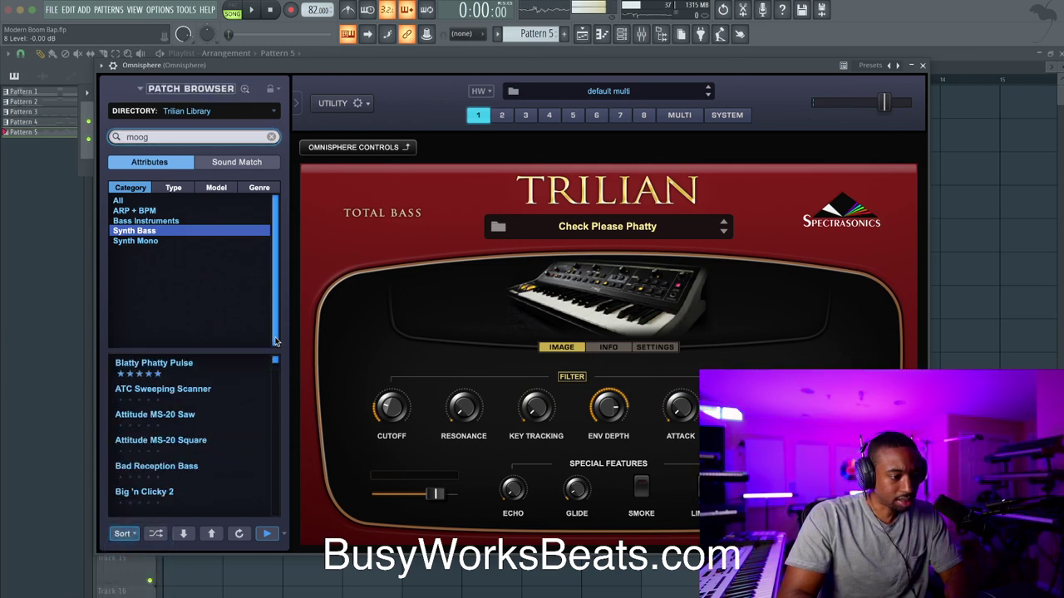
left_click(190, 374)
left_click_drag(465, 400, 464, 379)
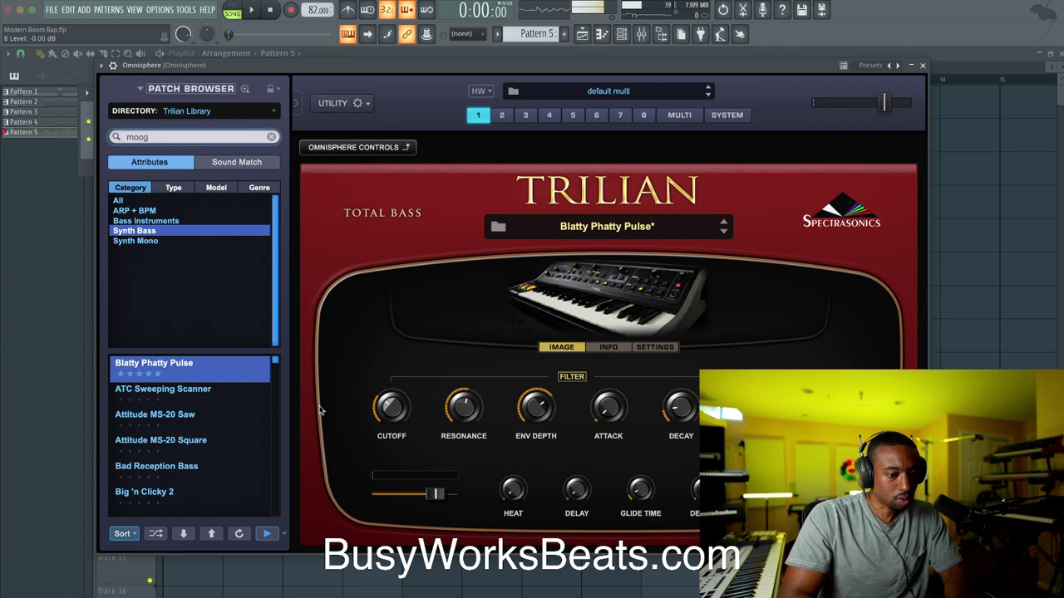
left_click(921, 65)
key("space")
key("ctrl+s")
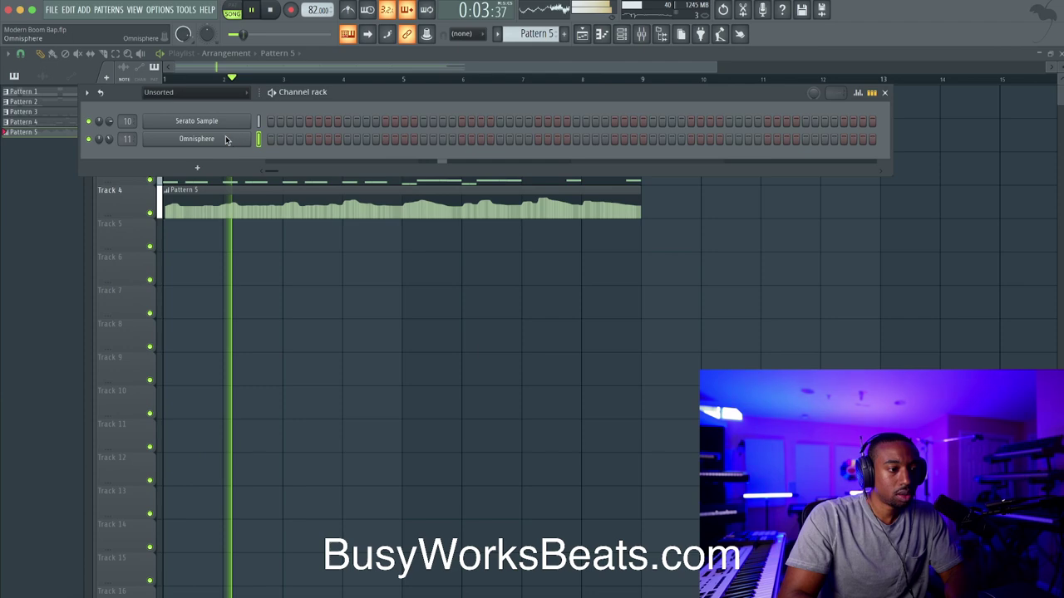
- Fine-tune the bass patch's filter cutoff around 1 kHz while the song plays, and close the instrument
left_click(196, 138)
left_click_drag(390, 407, 390, 403)
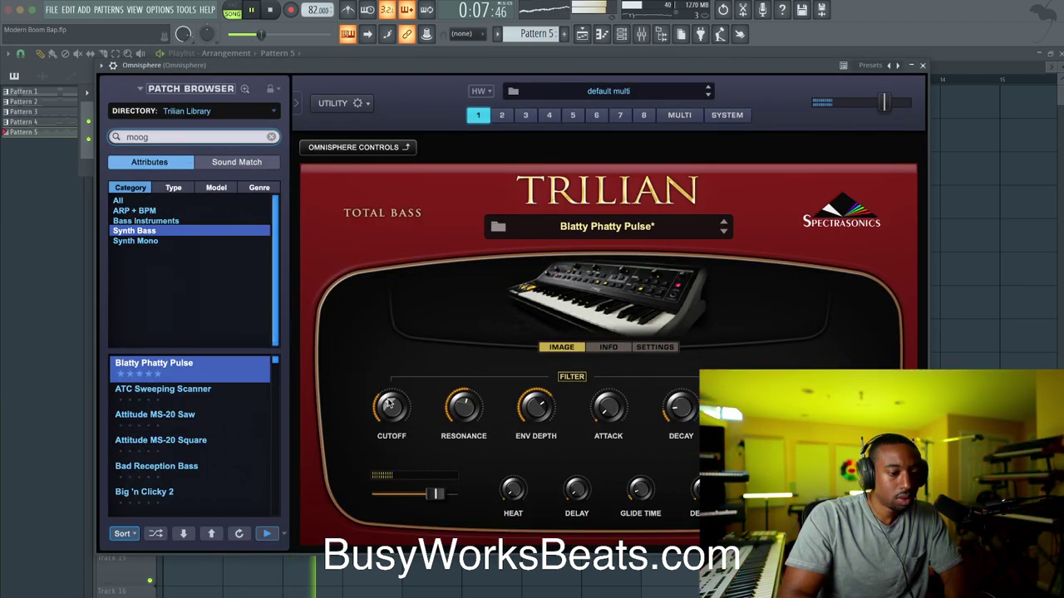
mouse_move(393, 406)
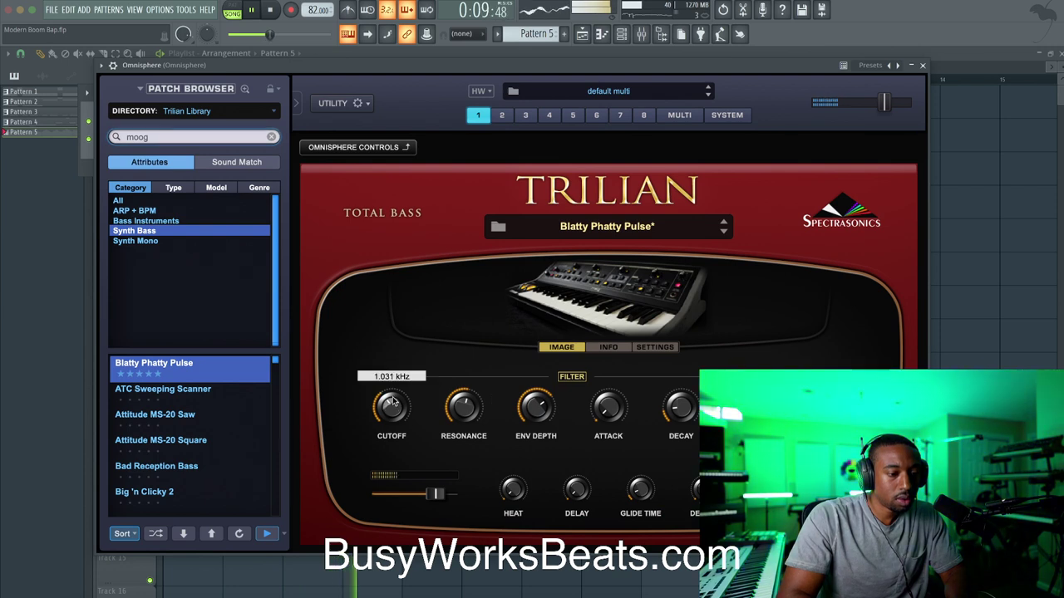
left_click_drag(393, 405, 395, 406)
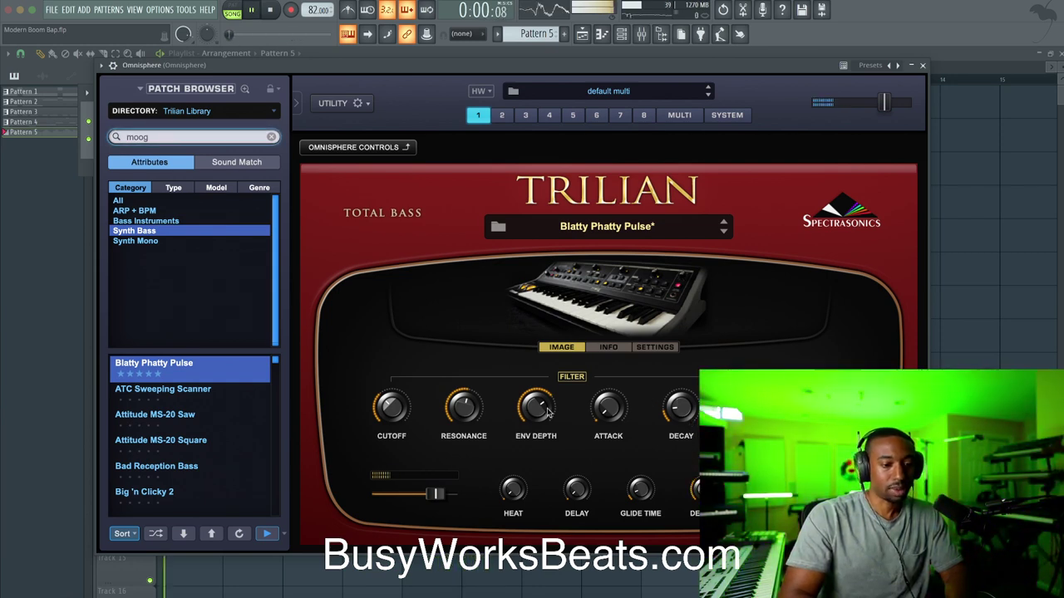
left_click(924, 66)
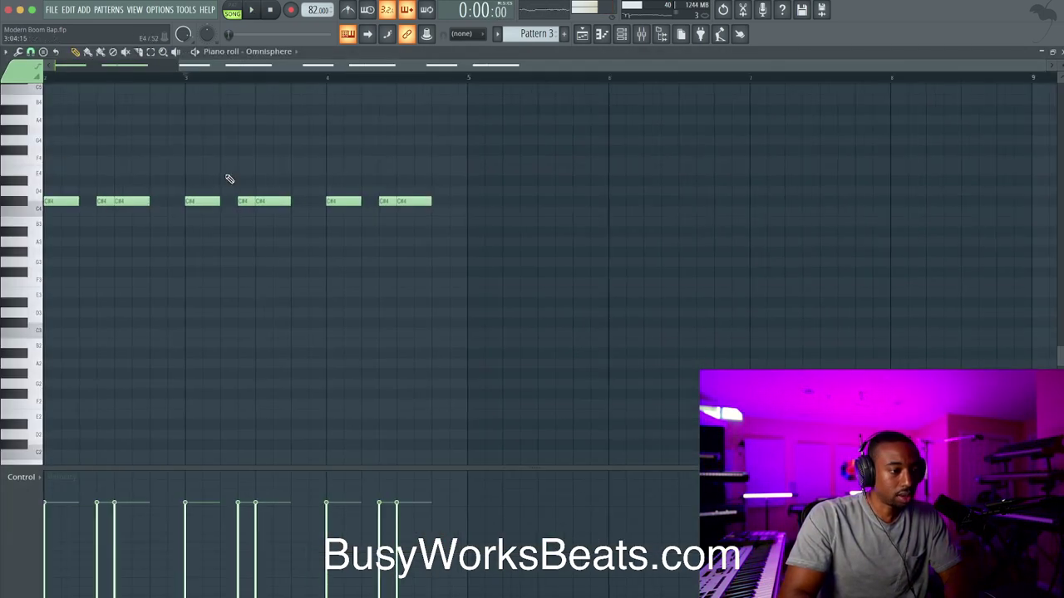
- Record notes and automation into the bass Pattern 3, adding short B5 and C#6 notes at the ends of bars 1 and 3
scroll(230, 178, "left", 3)
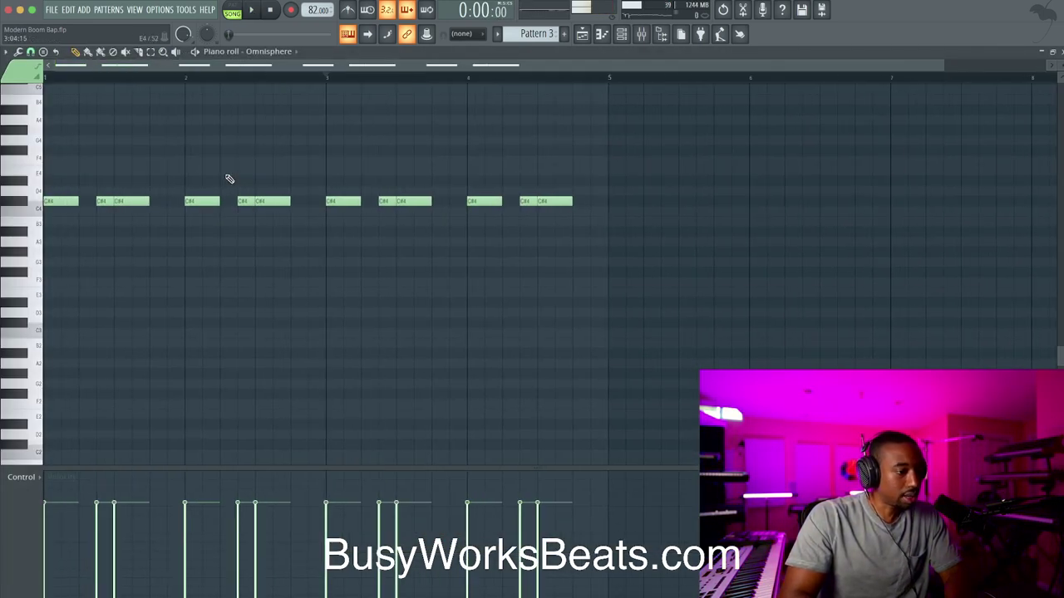
scroll(124, 184, "up", 4)
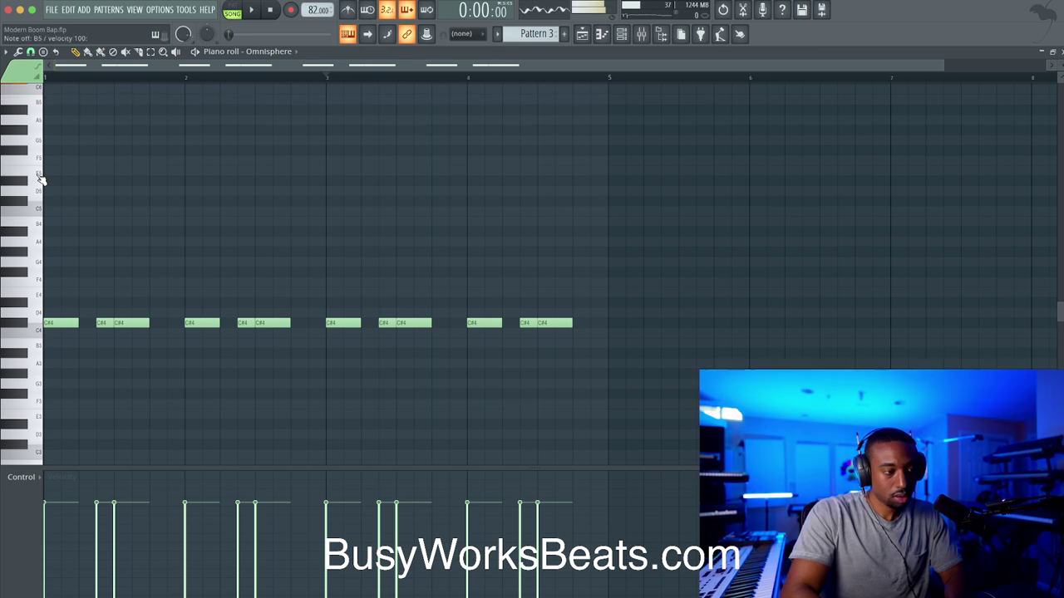
left_click(290, 10)
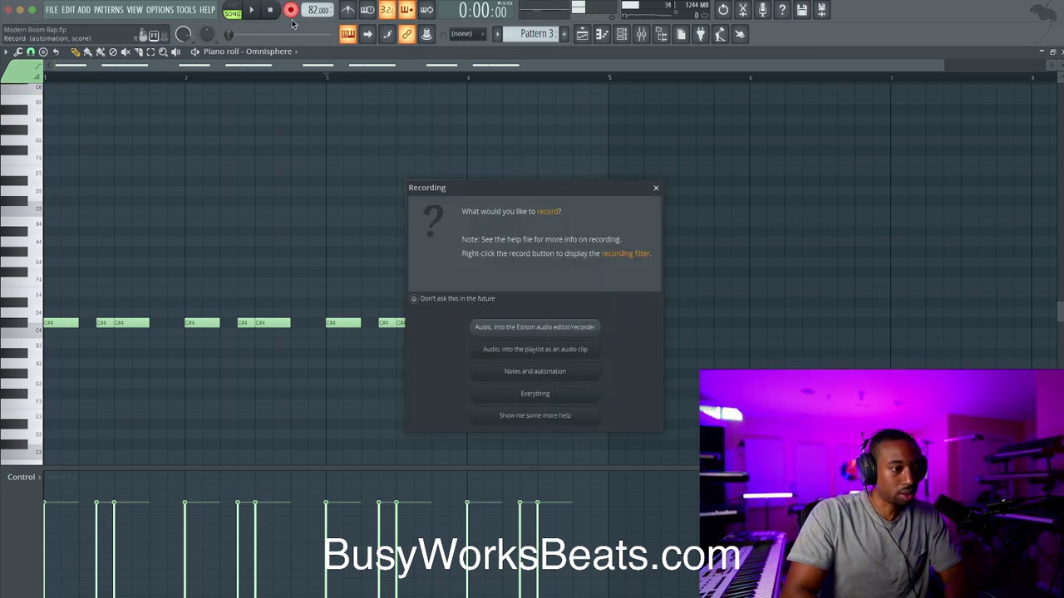
left_click(516, 370)
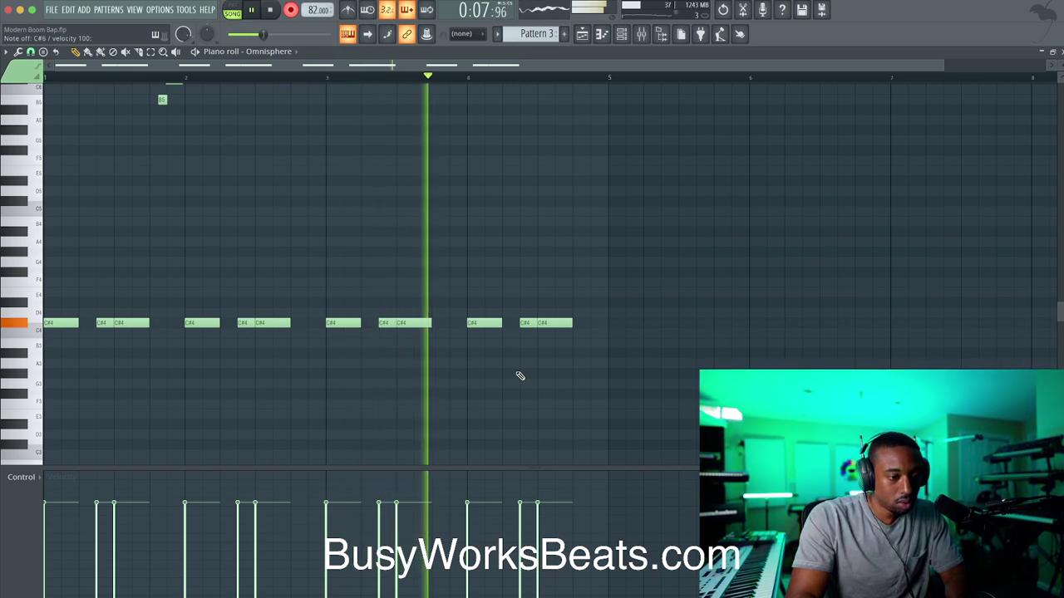
left_click(270, 10)
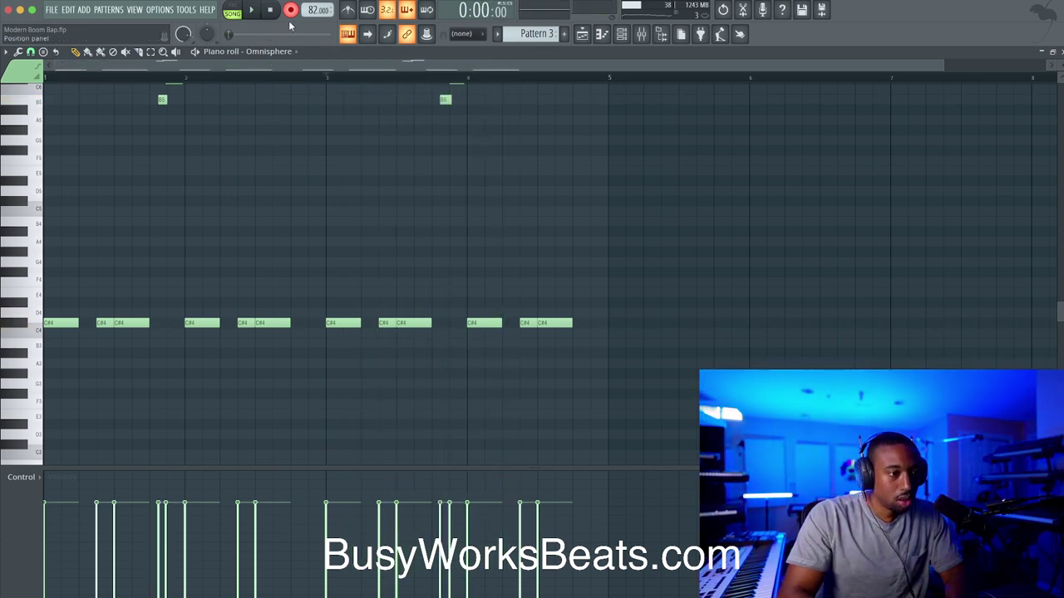
- Transpose the recorded high bass notes in bars 1 and 3 down one octave and play the pattern back
left_click_drag(553, 209, 86, 71)
key("super+Down")
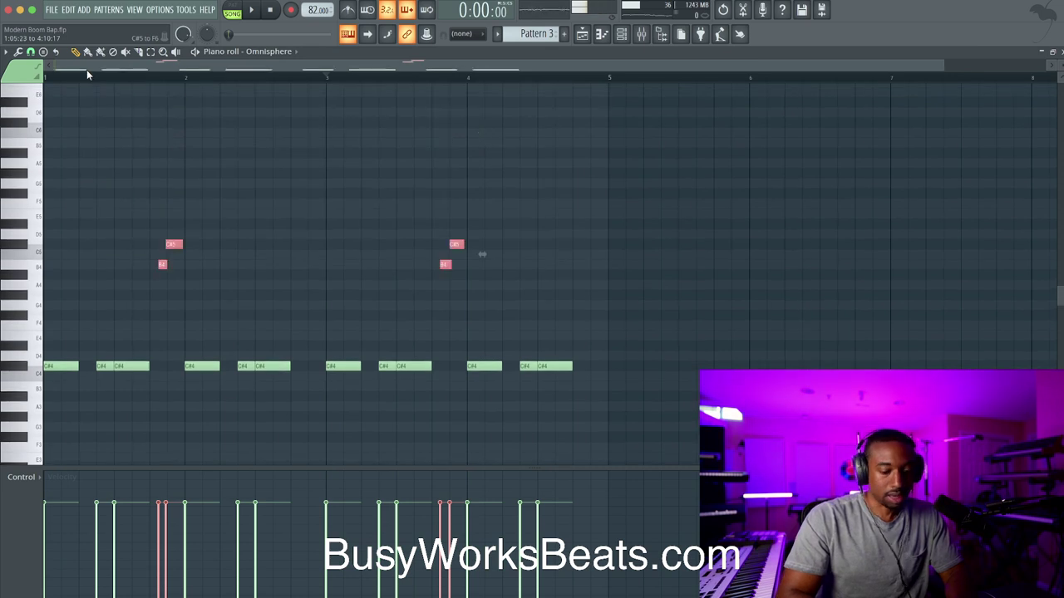
left_click(133, 78)
key("space")
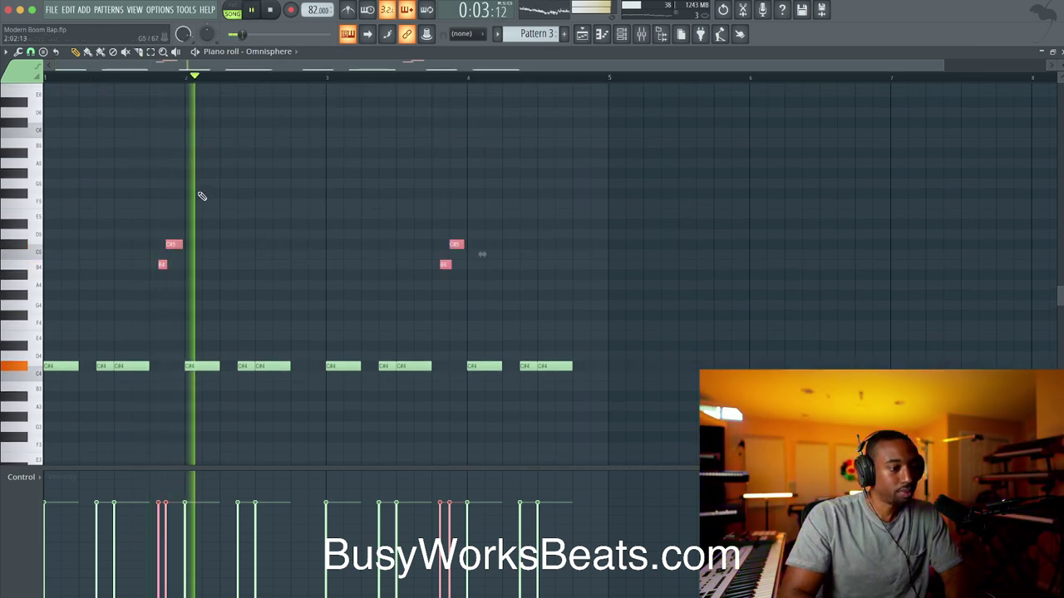
- Lower the bass patch's filter envelope depth during playback, save the project and return to the playlist
key("F6")
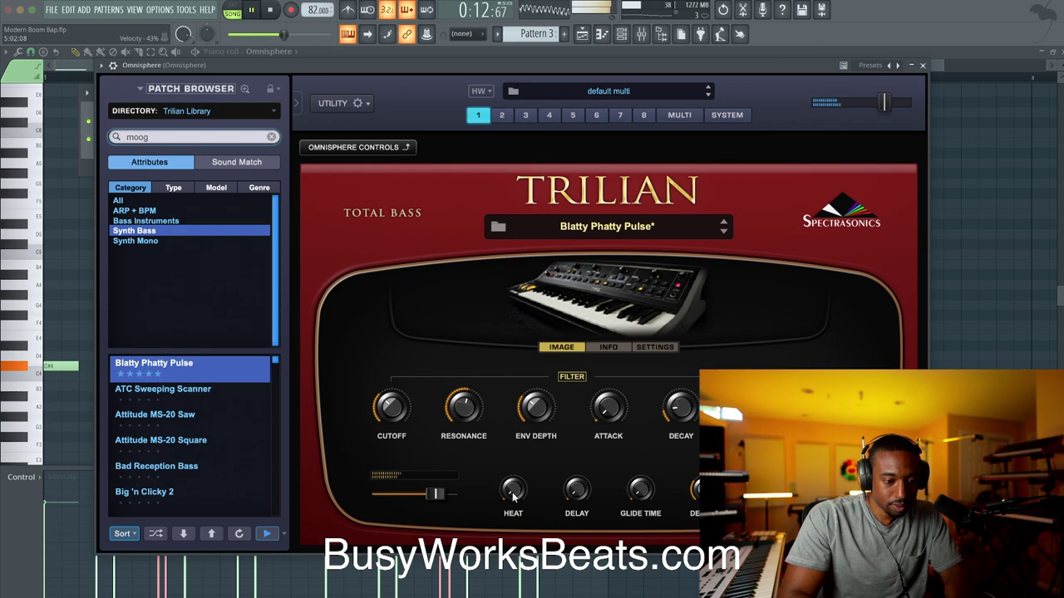
left_click_drag(521, 422, 521, 541)
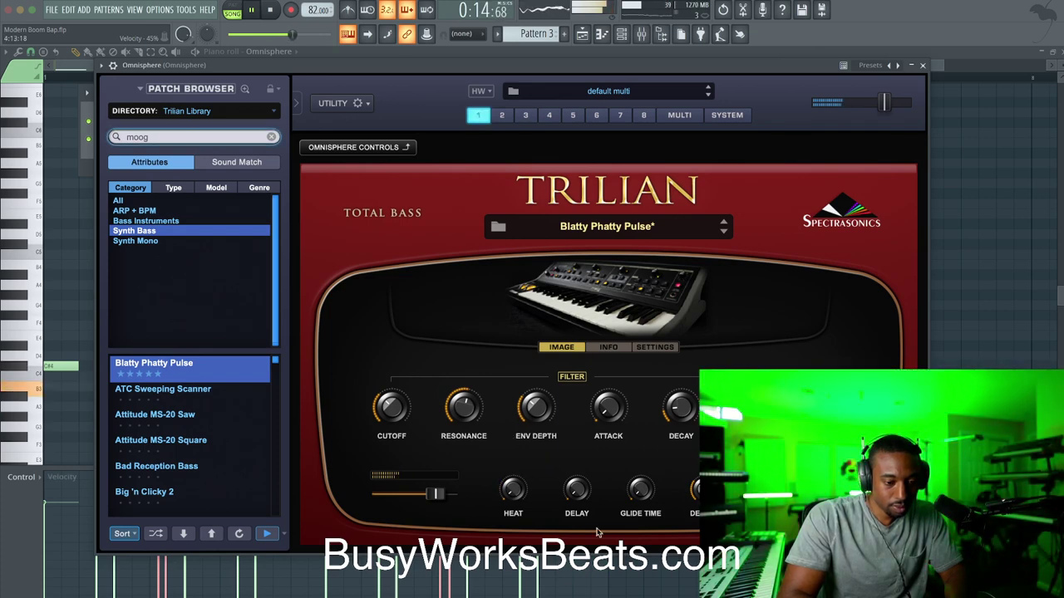
left_click(923, 66)
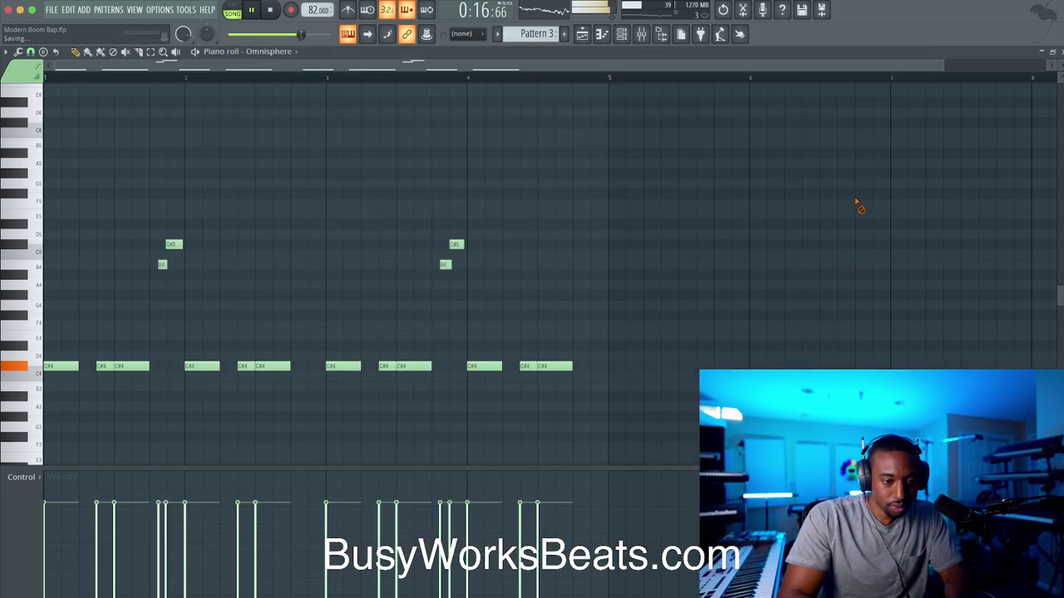
left_click(1061, 52)
right_click(632, 322)
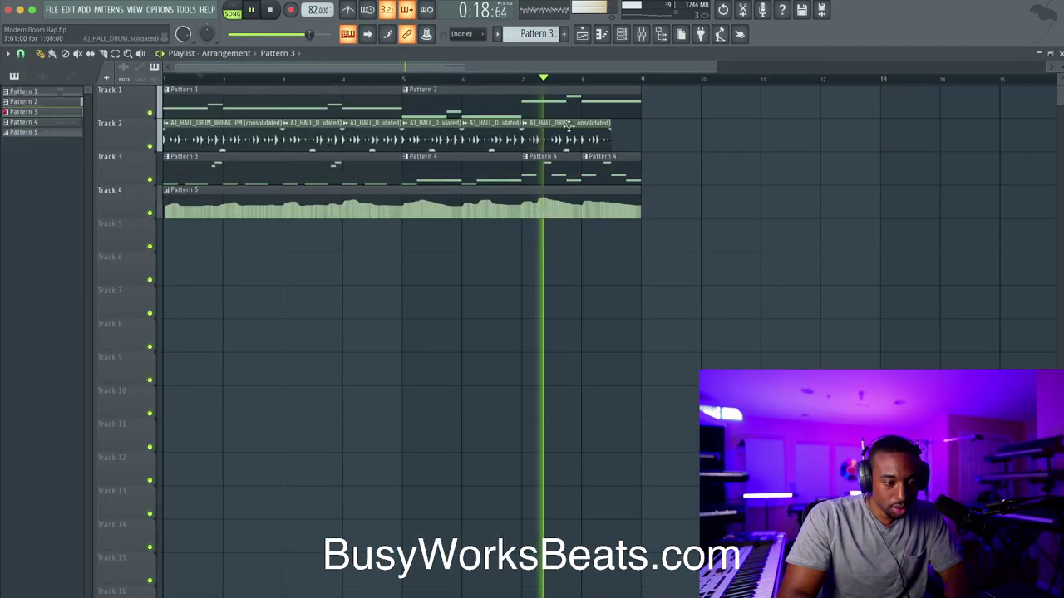
- Lower the Omnisphere mixer track's volume to 78%, and try merging the drum break's stereo separation by 53% before resetting it
left_click(642, 35)
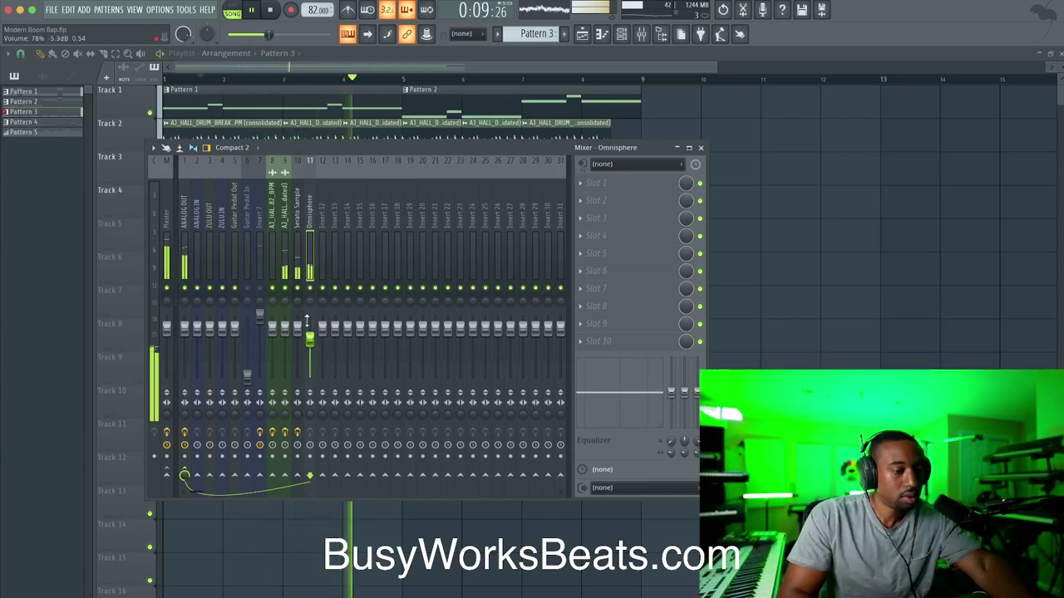
left_click(284, 266)
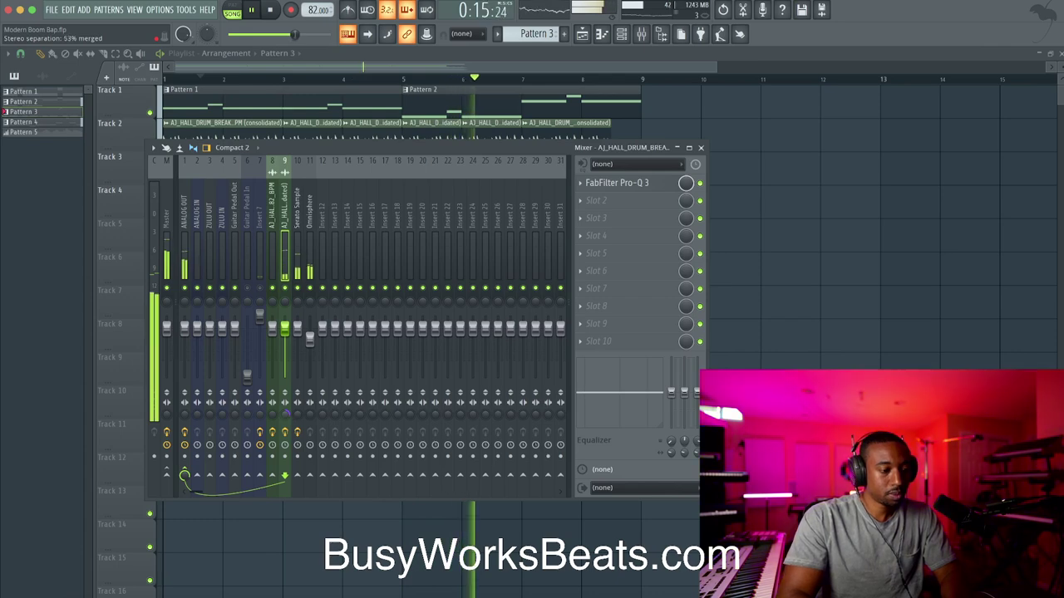
left_click(284, 415, "alt")
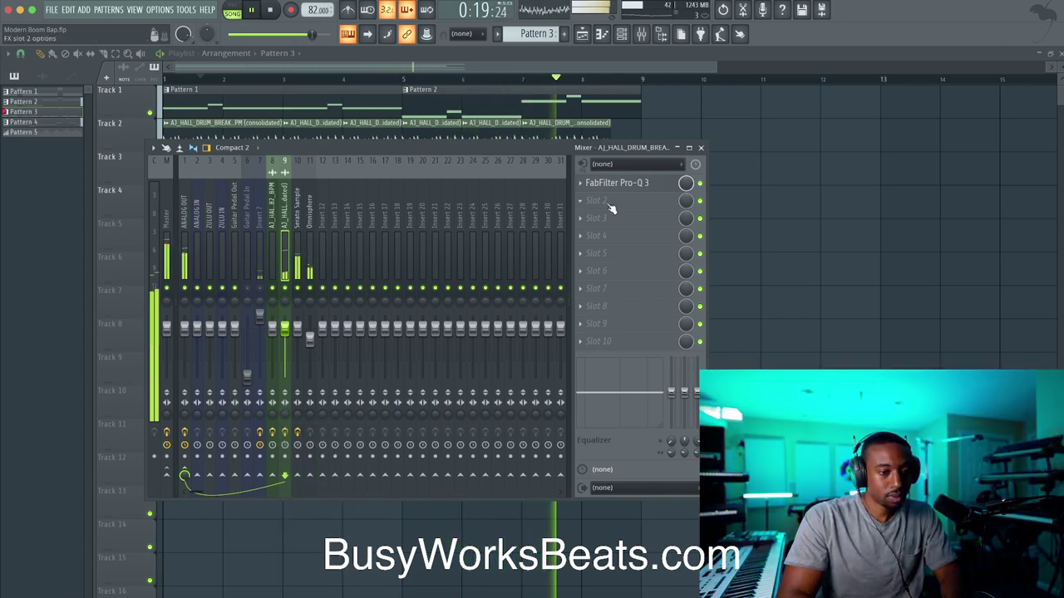
- Add FabFilter Pro-C 2 to the drum break track's second effect slot and set its attack to 30 ms
left_click(609, 207)
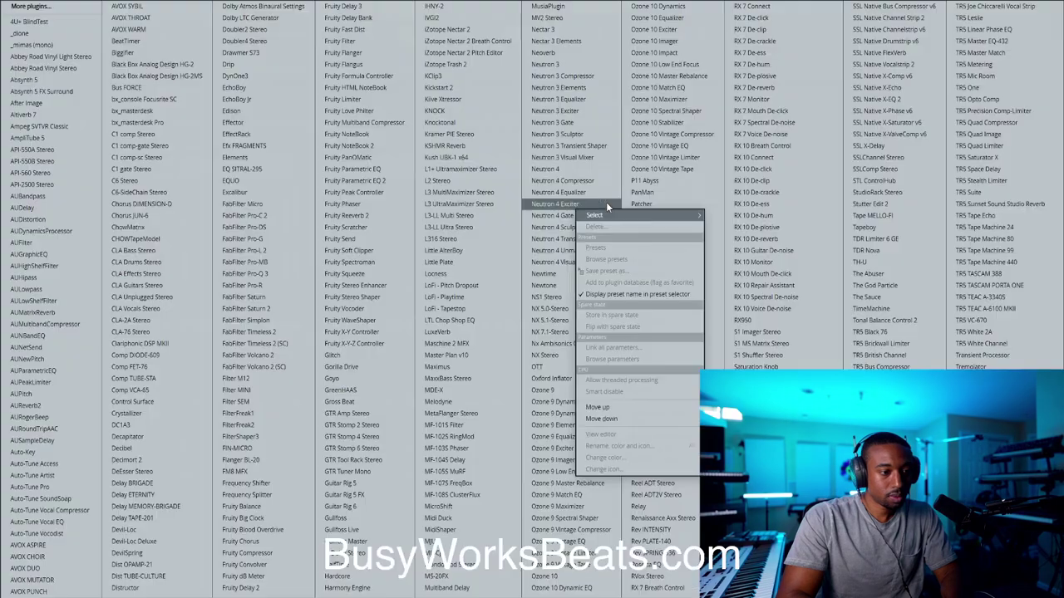
left_click(276, 215)
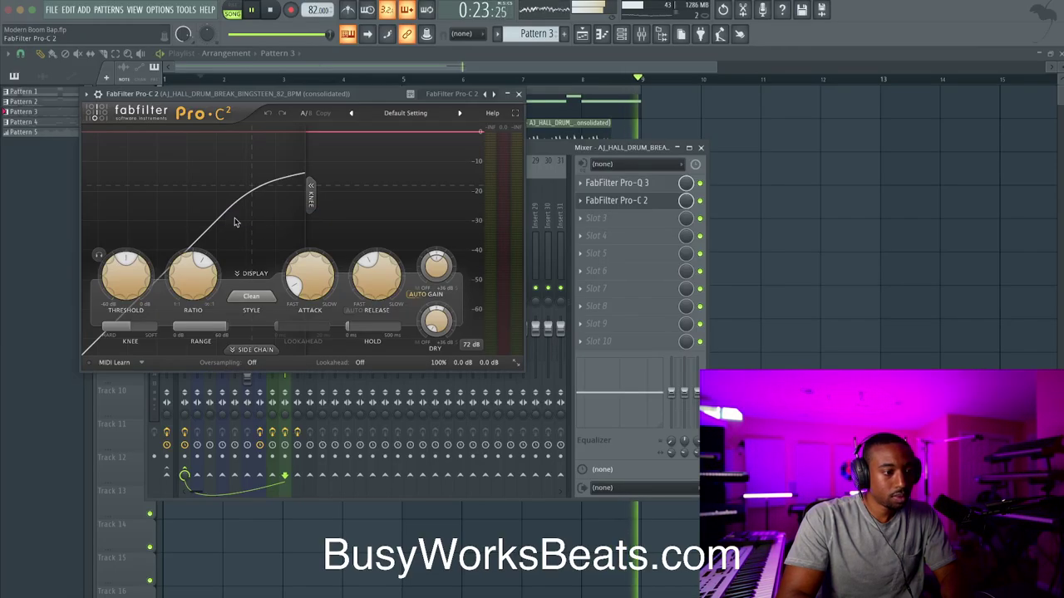
double_click(319, 285)
type("30.00 ms")
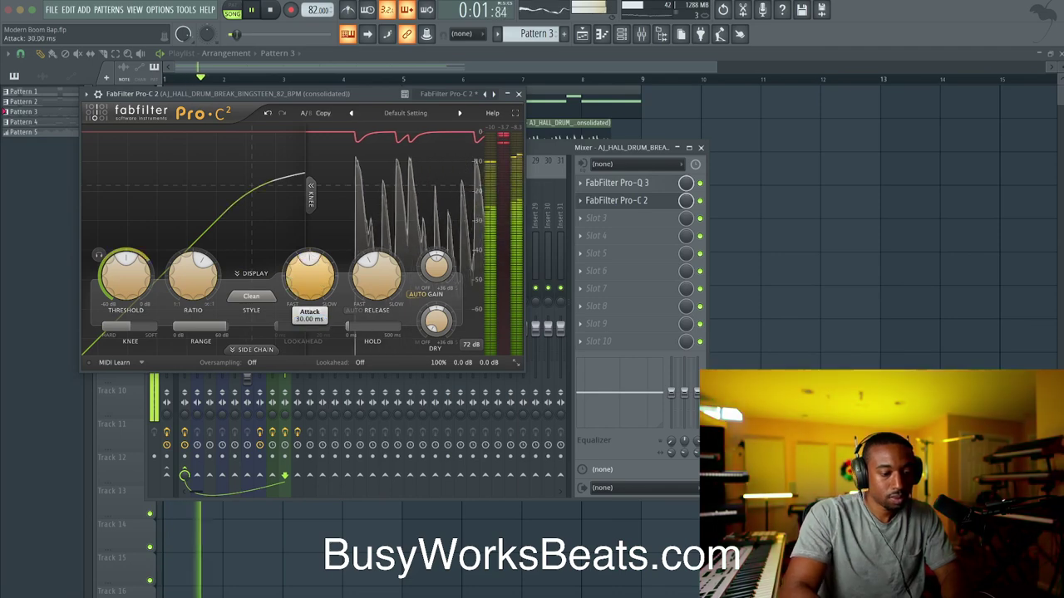
key("Return")
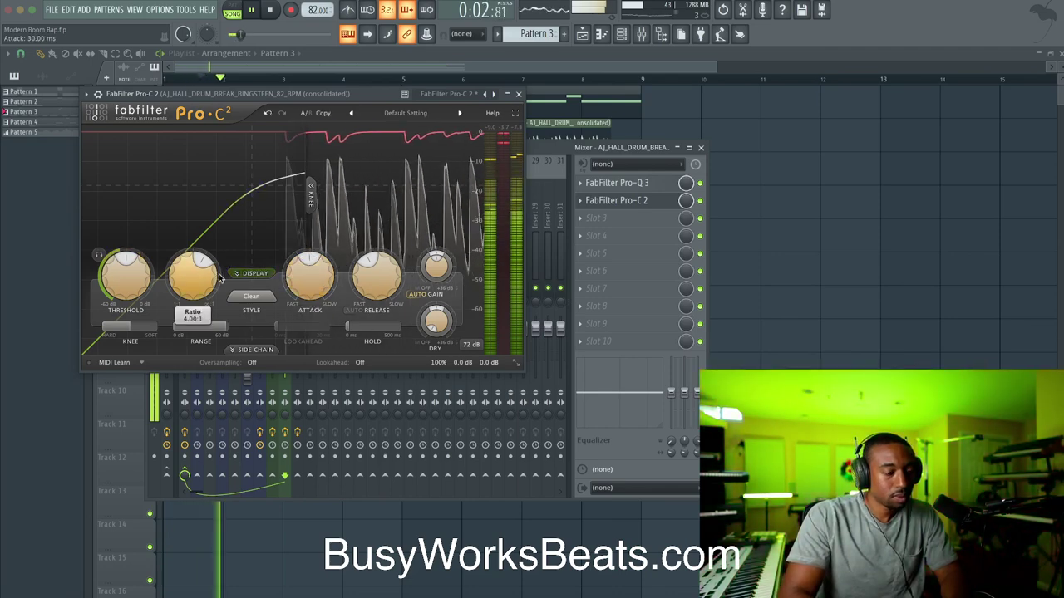
- Open the Pro-C 2 release value on the drum break track, turn off Auto Gain and return to the playlist
double_click(367, 285)
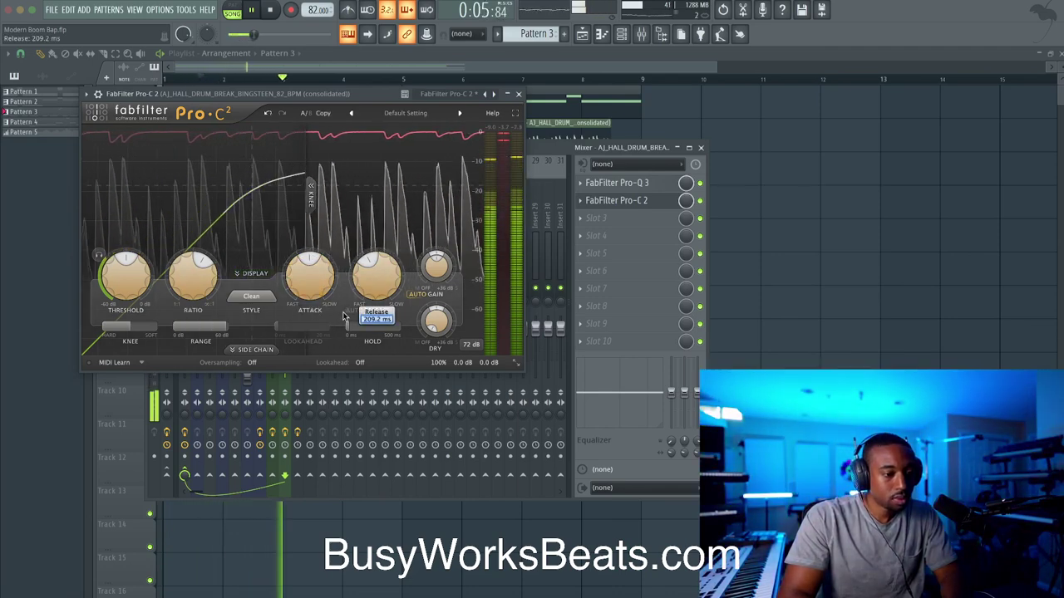
left_click(418, 294)
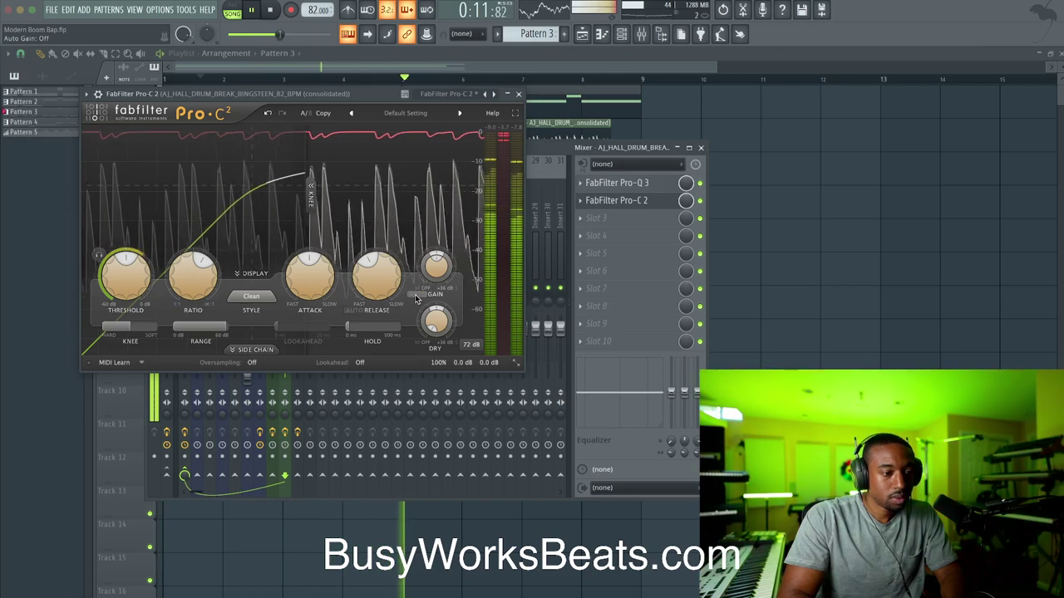
left_click(516, 114)
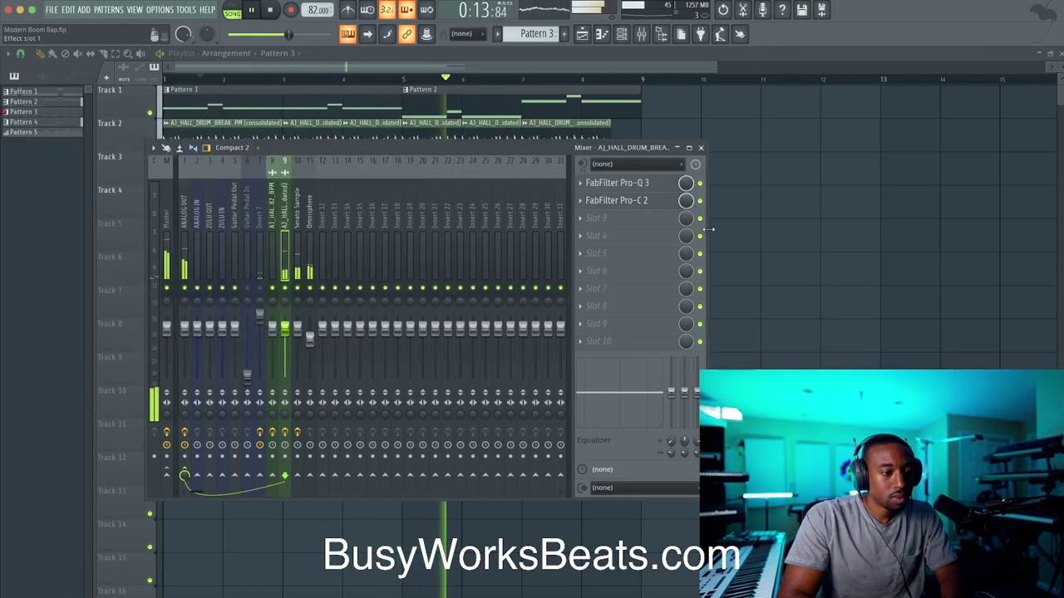
key("F12")
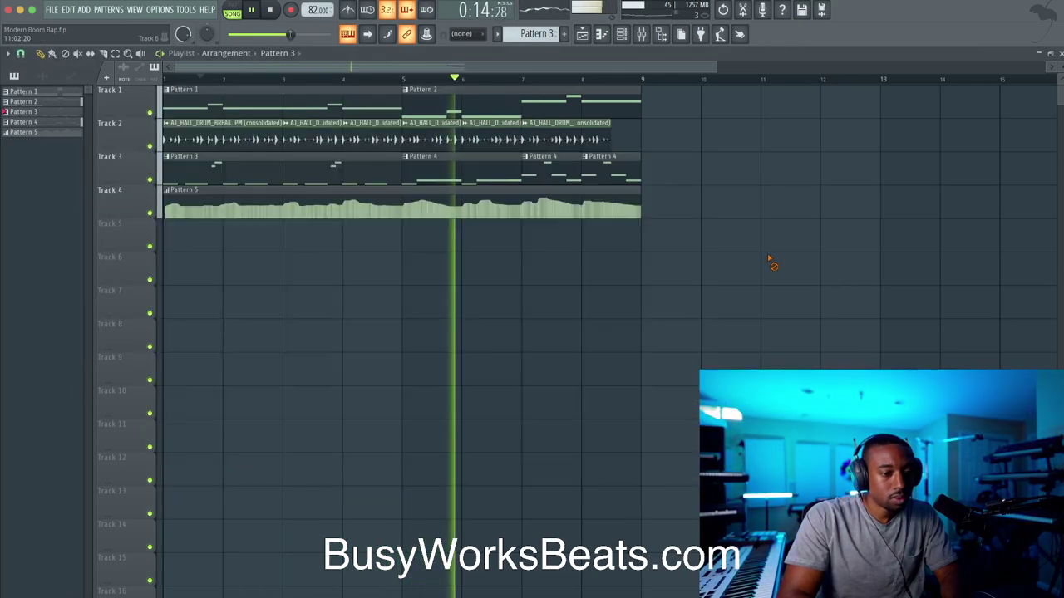
- Select the ANALOG OUT mixer track and split its Ozone 10 Imager into two bands at about 127 Hz
left_click(641, 33)
left_click(184, 212)
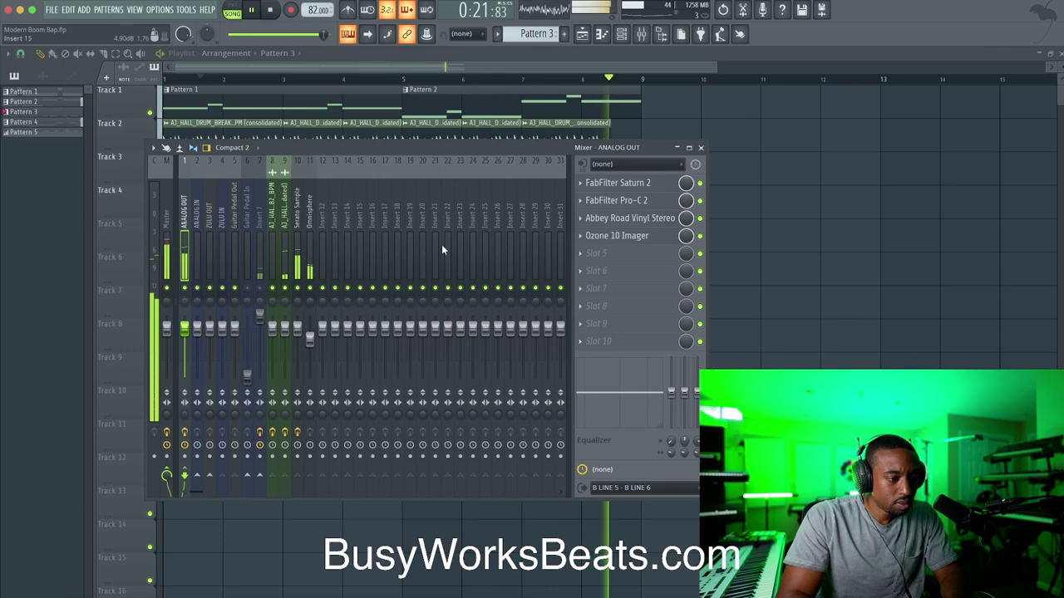
key("F9")
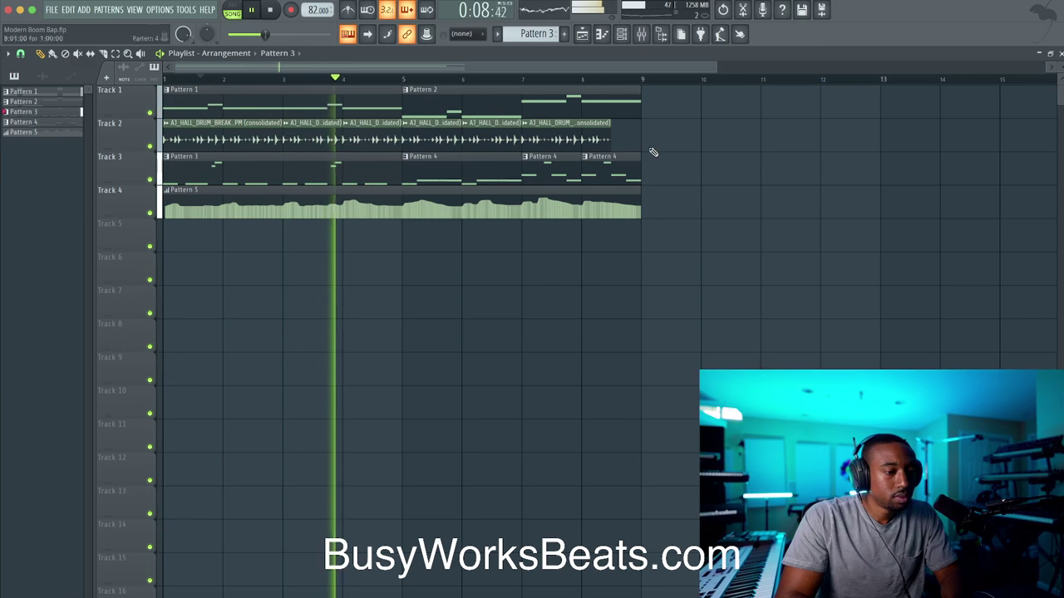
left_click(642, 34)
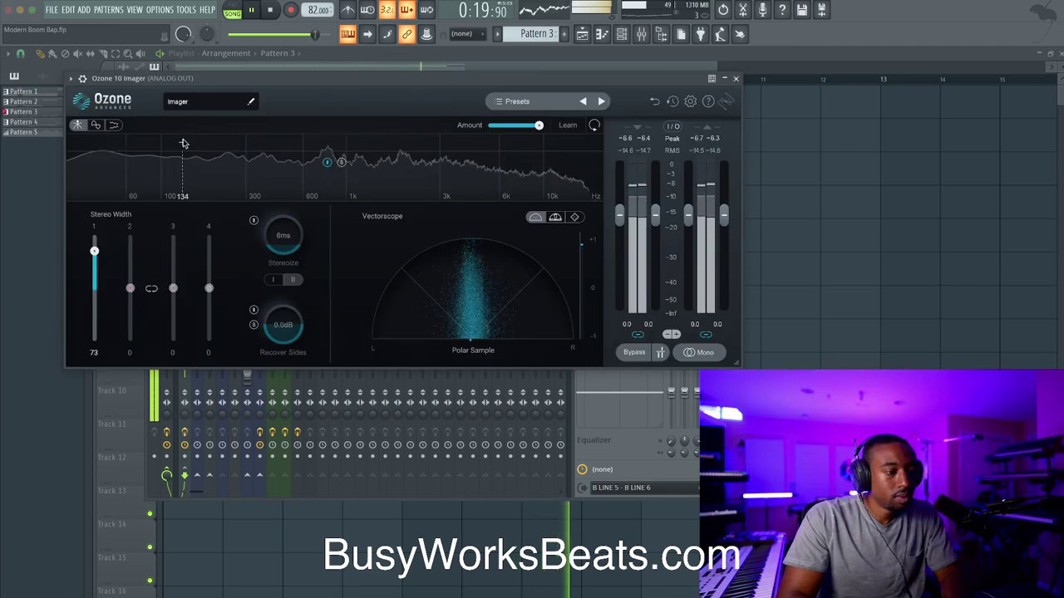
left_click_drag(183, 143, 177, 141)
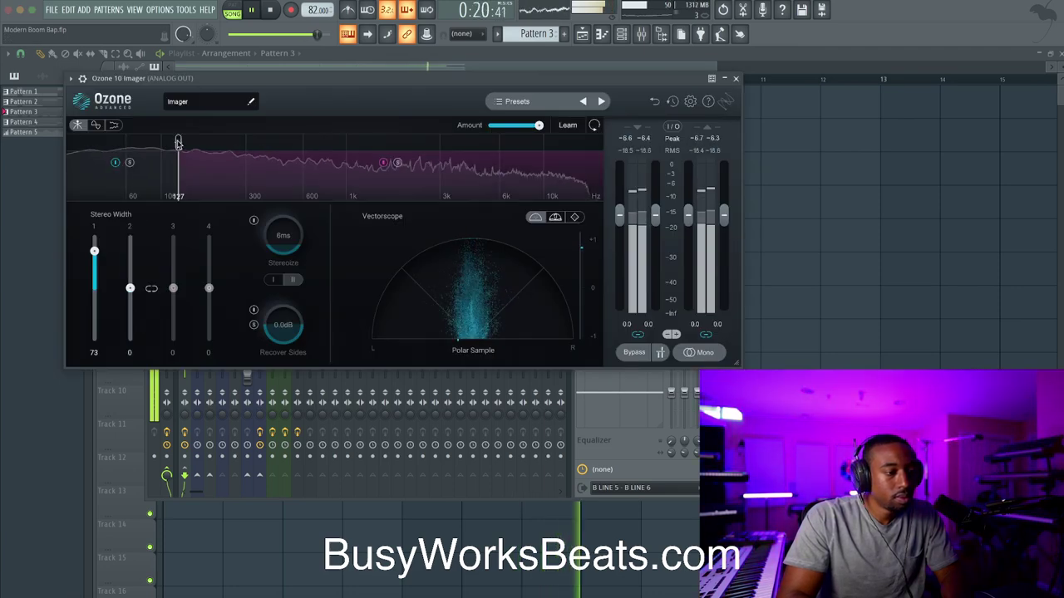
- Set the Imager's band 1 stereo width to -51 and band 2 to 68, and lower the crossover below 100 Hz
left_click_drag(96, 264, 94, 326)
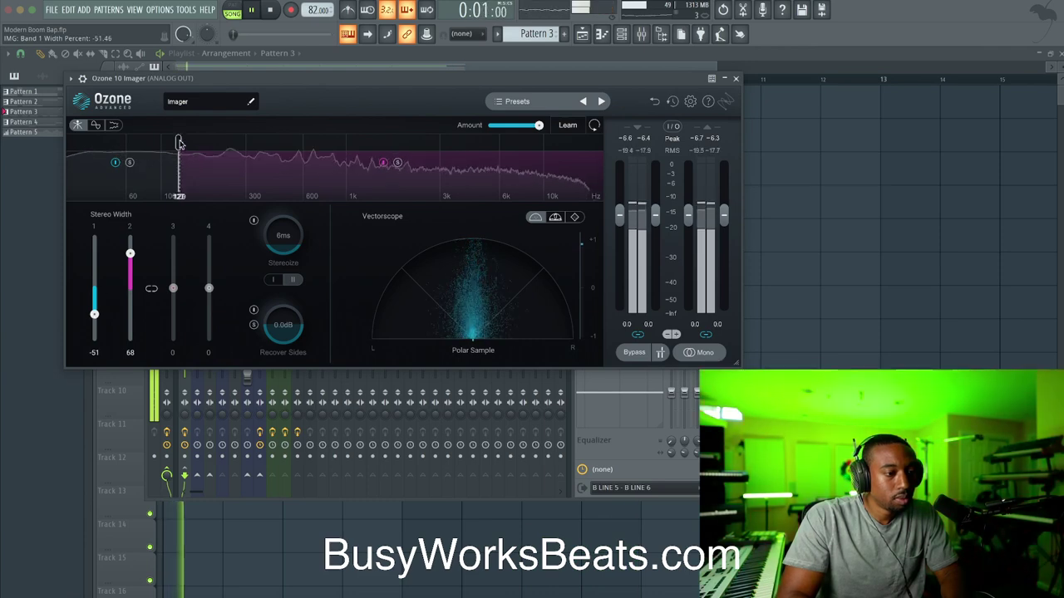
left_click_drag(178, 143, 174, 142)
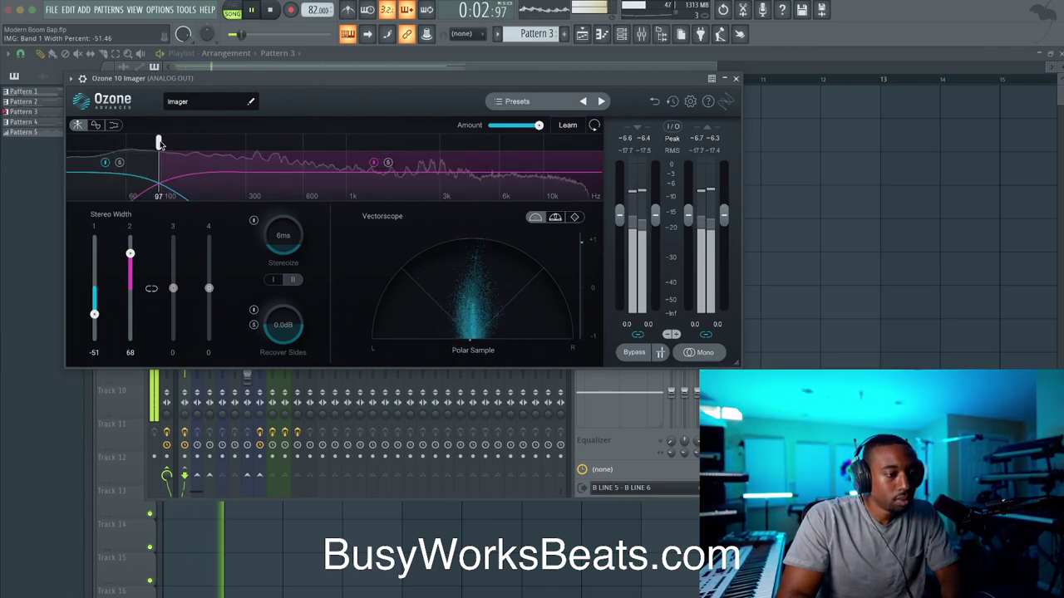
left_click_drag(151, 145, 150, 144)
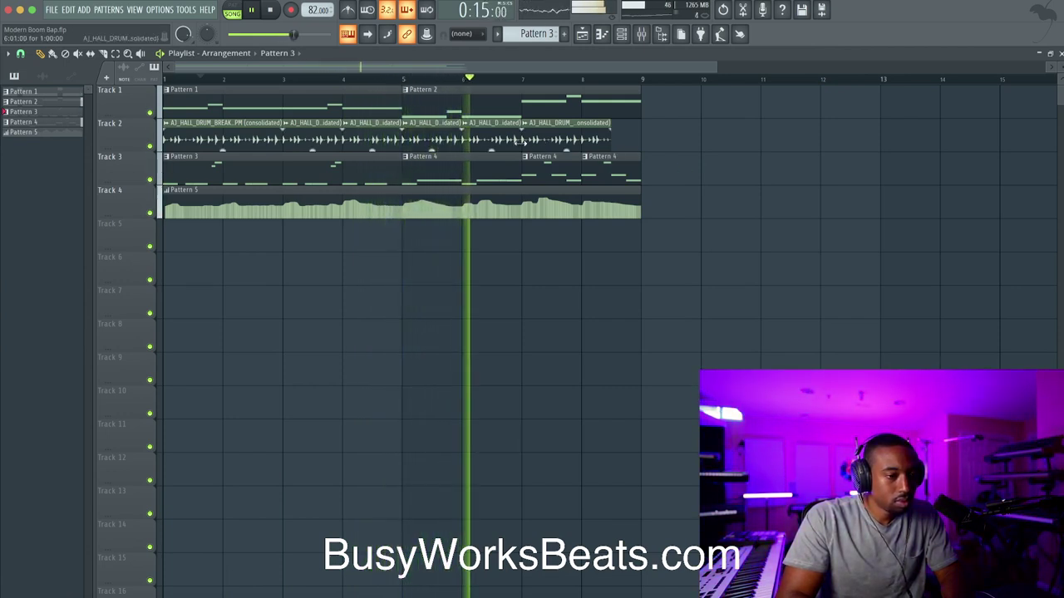
- Inspect the FabFilter Saturn 2 settings on the ANALOG OUT track and close the plugin
left_click(641, 33)
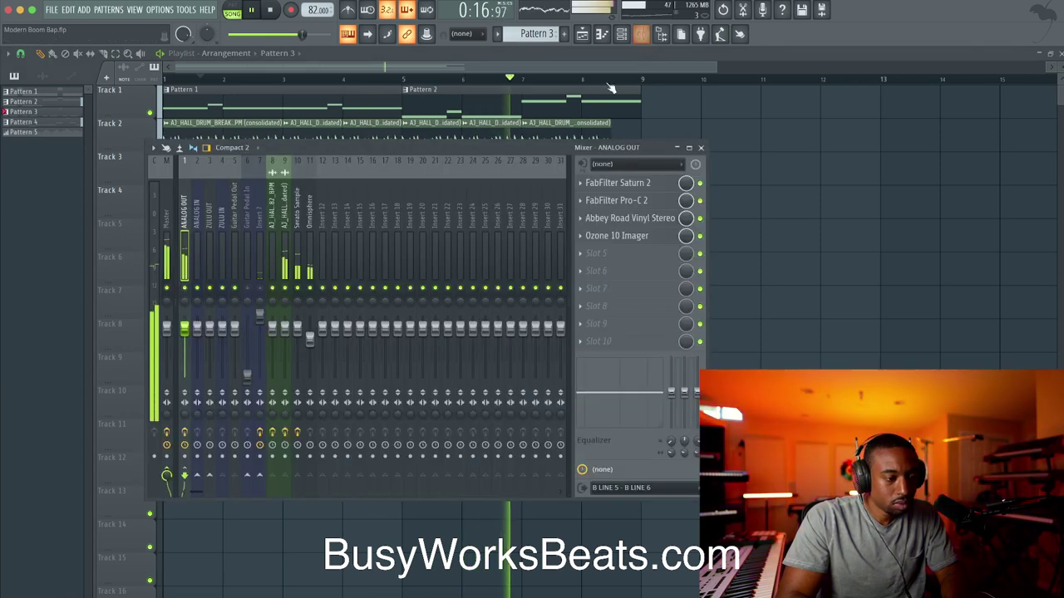
left_click(624, 182)
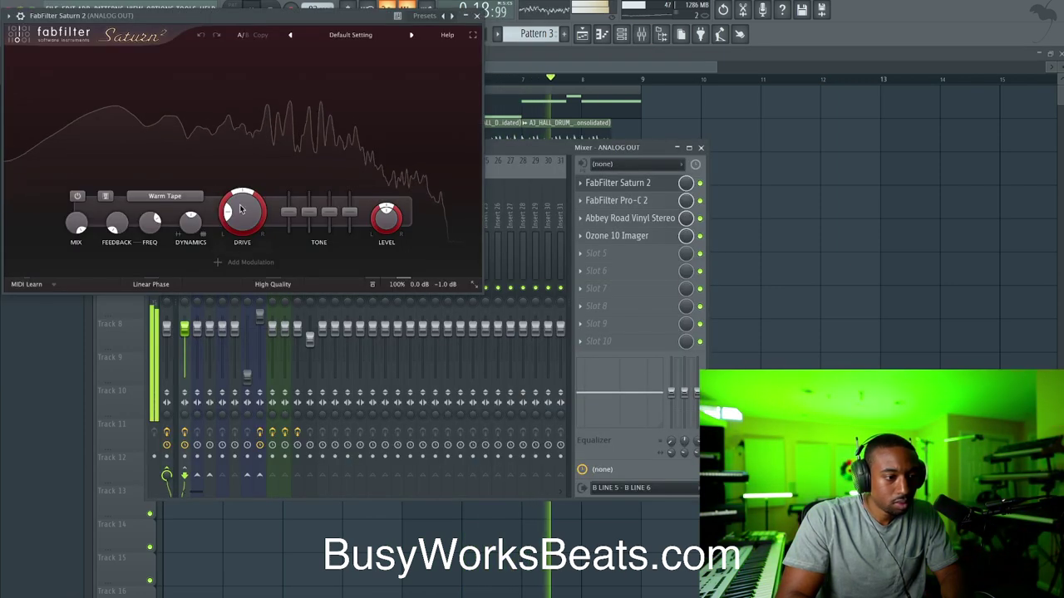
key("F9")
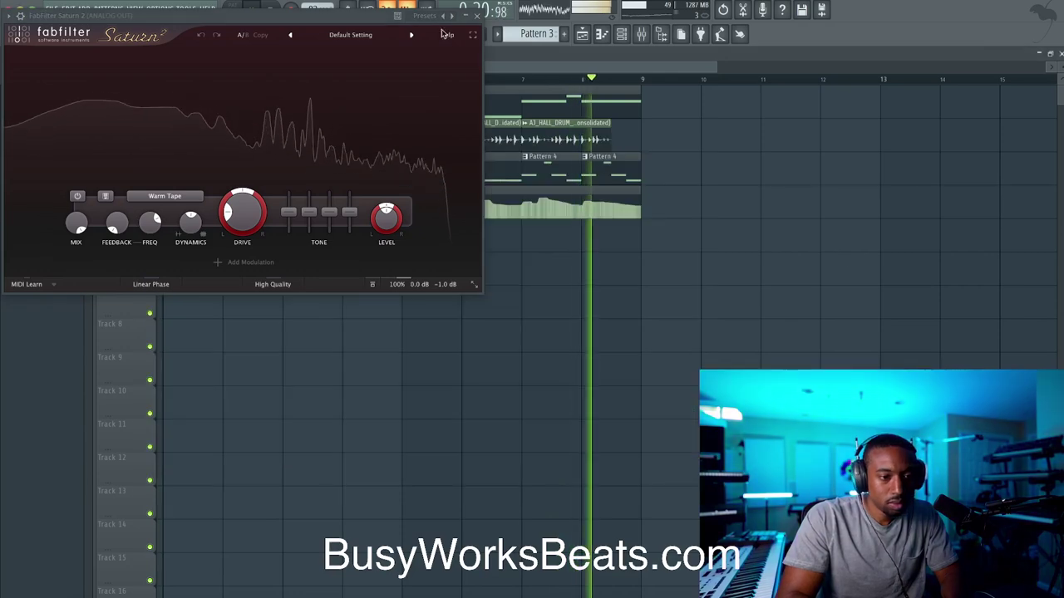
left_click(476, 15)
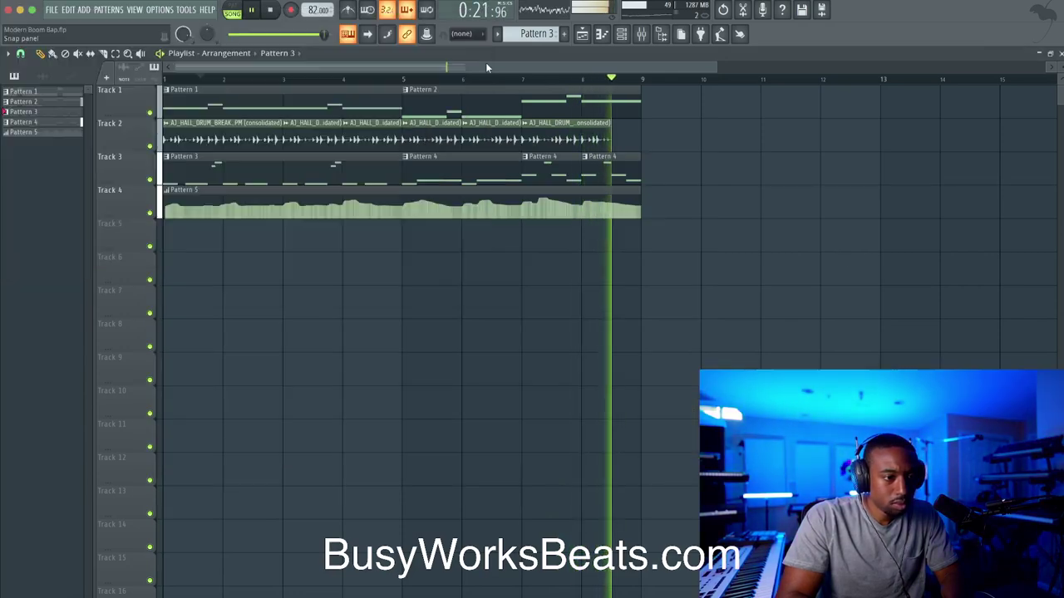
- Add FabFilter Pro-DS to the Serato Sample track's second slot with a 2 kHz to 8.038 kHz detection range and Allround mode
left_click(641, 33)
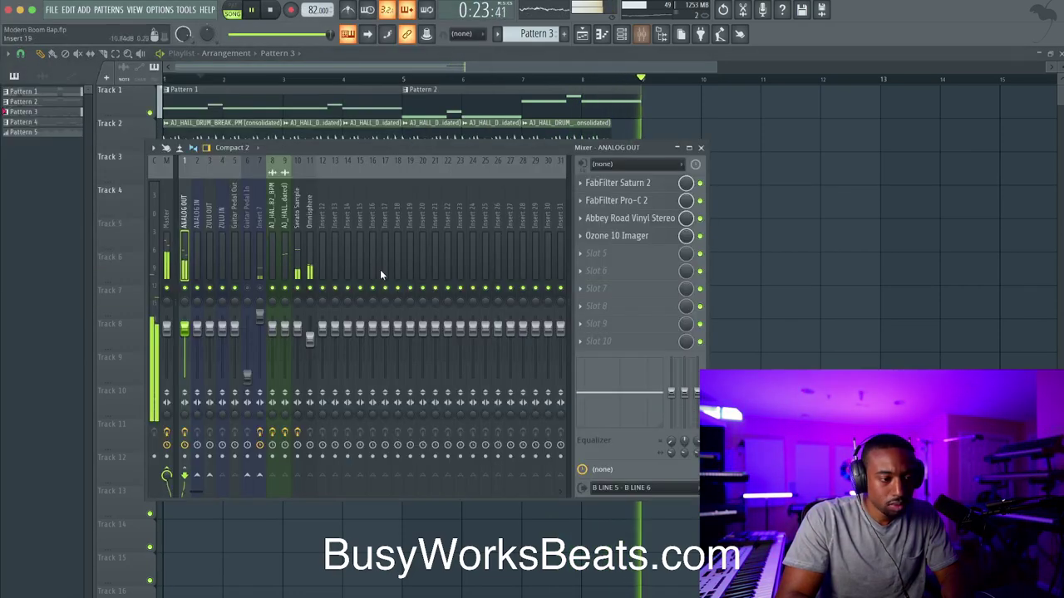
left_click(295, 239)
left_click(624, 207)
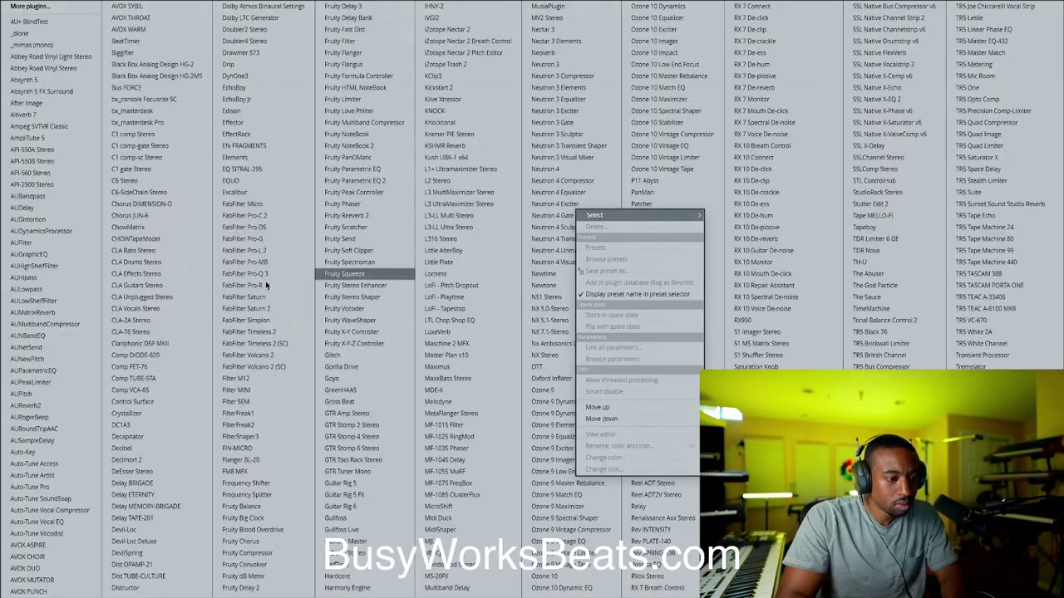
left_click(269, 227)
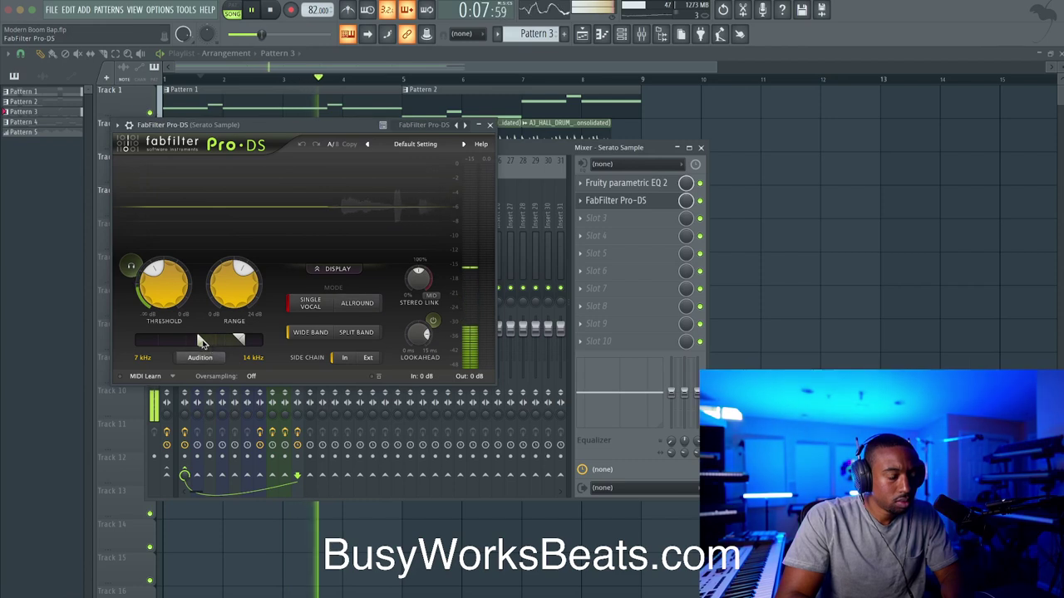
left_click_drag(201, 341, 174, 344)
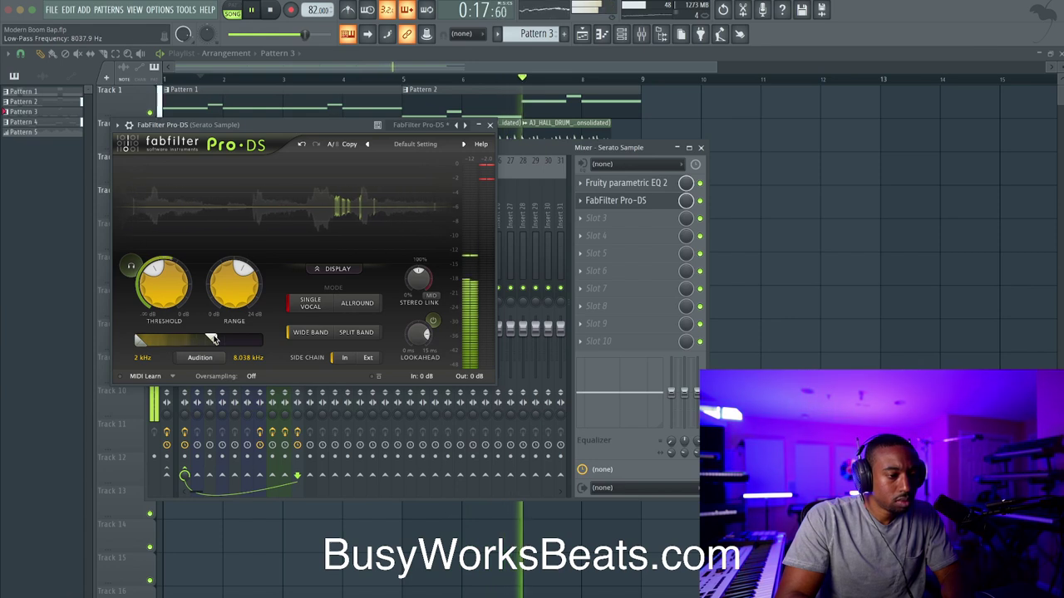
left_click(357, 303)
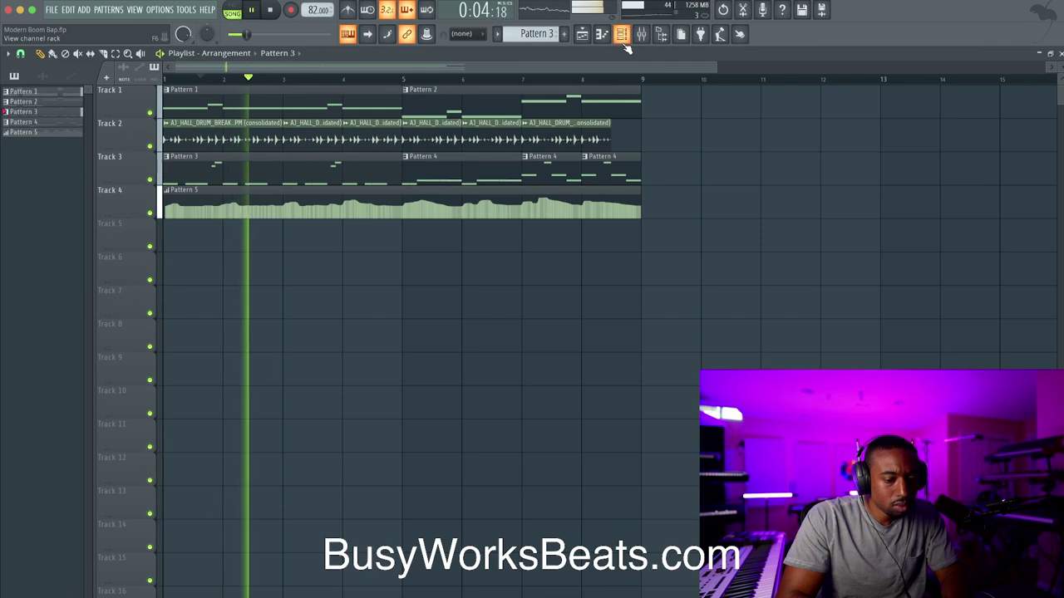
- Open Omnisphere's system settings and set the Master Tune to 445 Hz
left_click(623, 42)
left_click(208, 139)
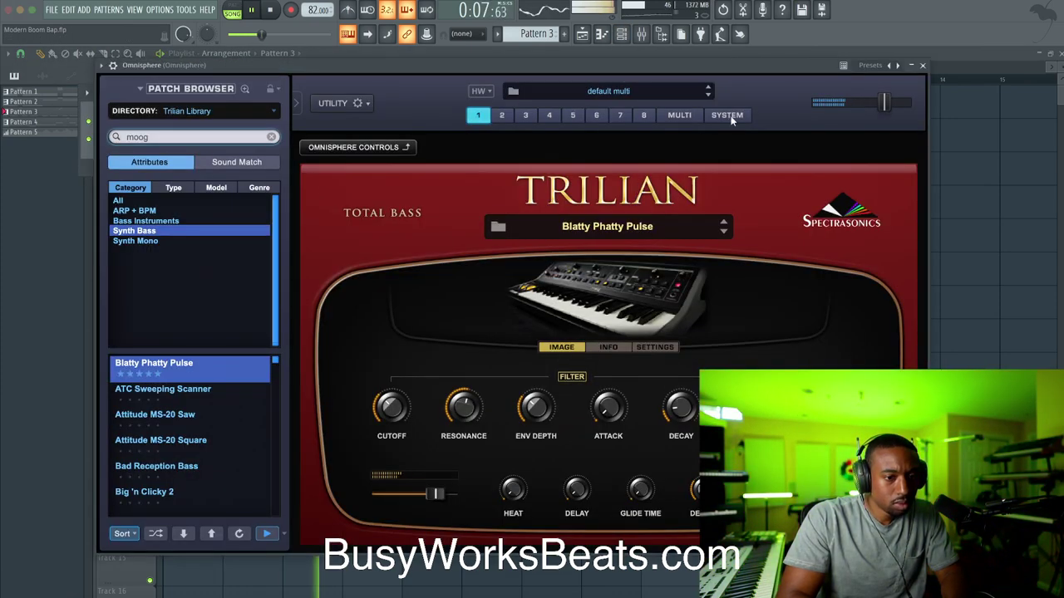
left_click(727, 115)
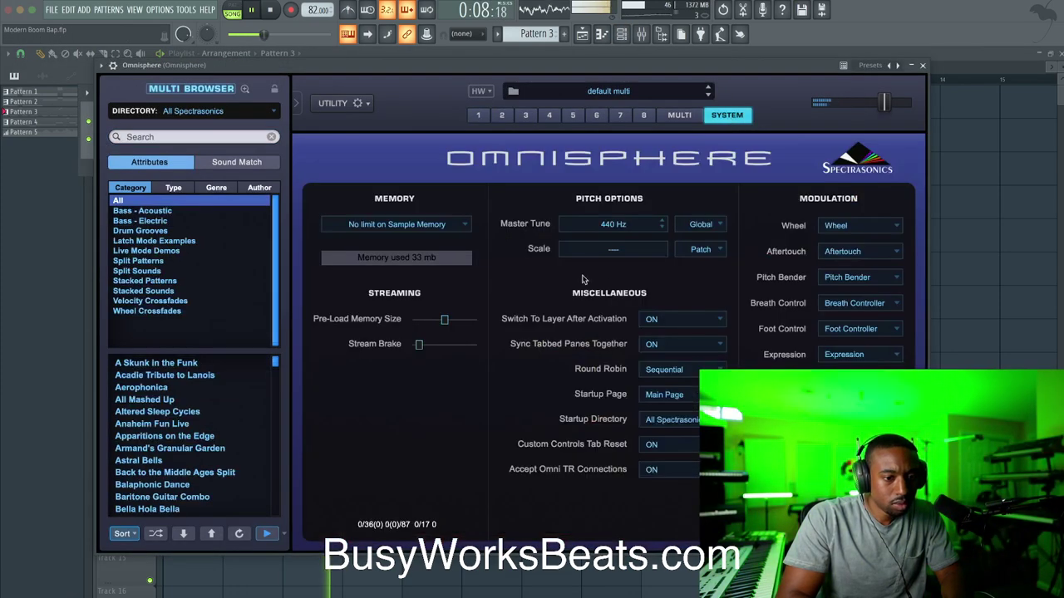
left_click(618, 225)
left_click(602, 291)
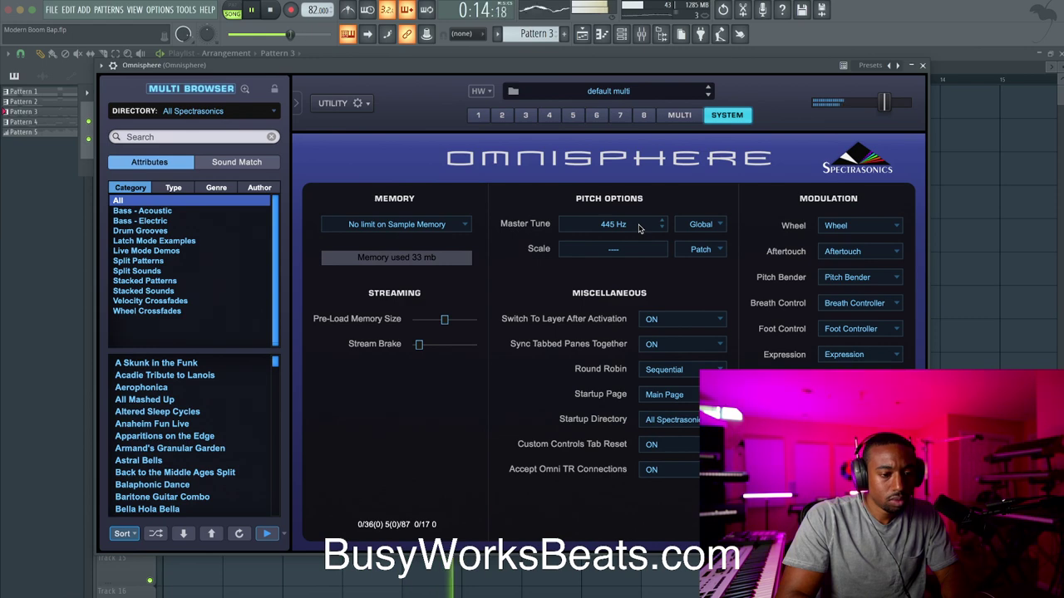
- Try Omnisphere's Master Tune at 450 Hz, set it to 443 Hz and close the plugin
left_click(639, 227)
left_click(652, 230)
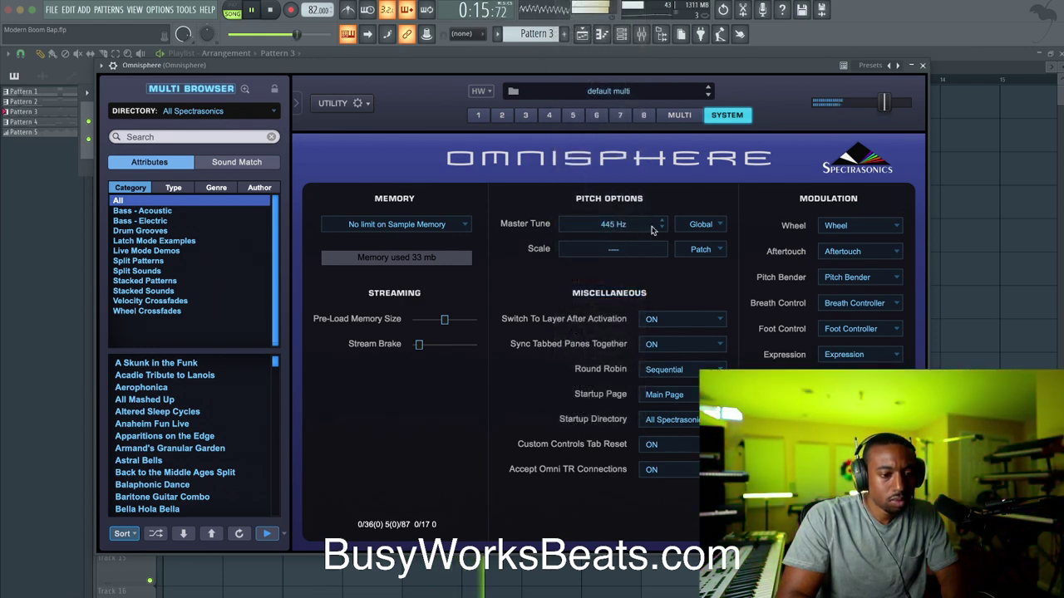
left_click(652, 226)
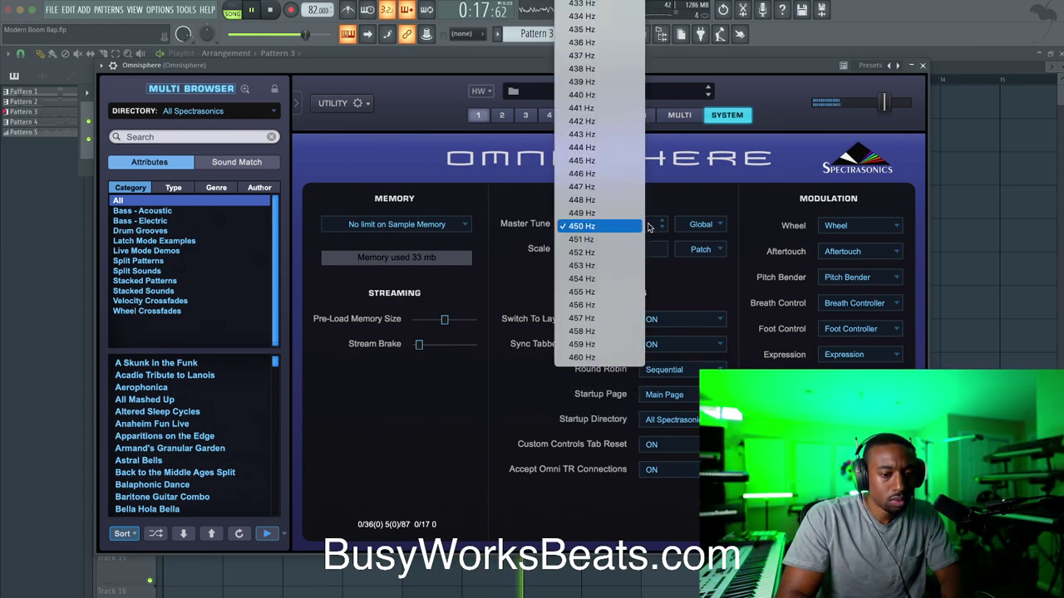
left_click(611, 135)
left_click(922, 65)
key("F6")
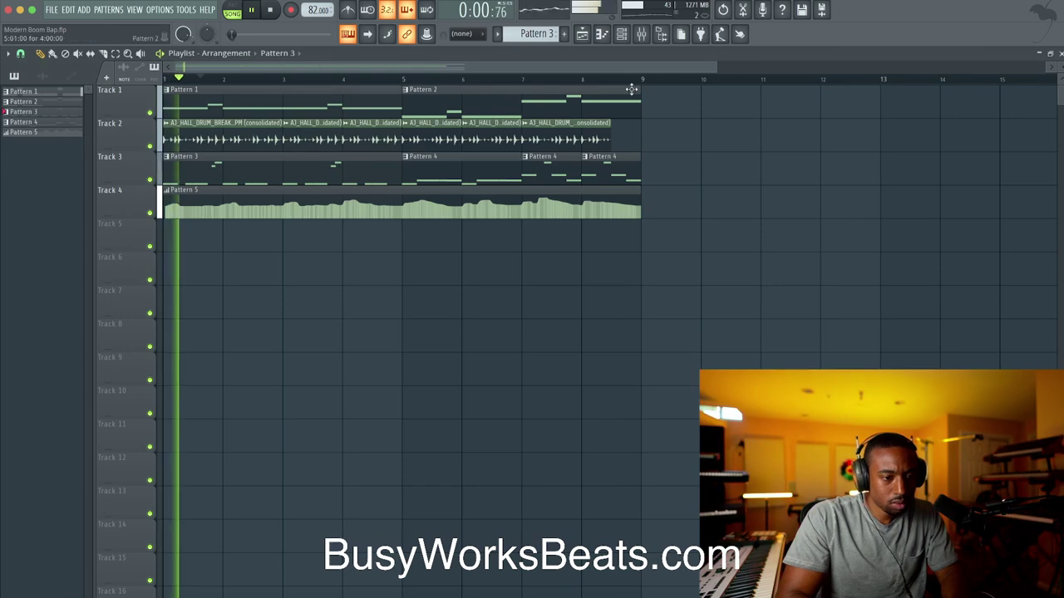
- Check the mixer levels of the tracks during playback and return to the playlist
key("F9")
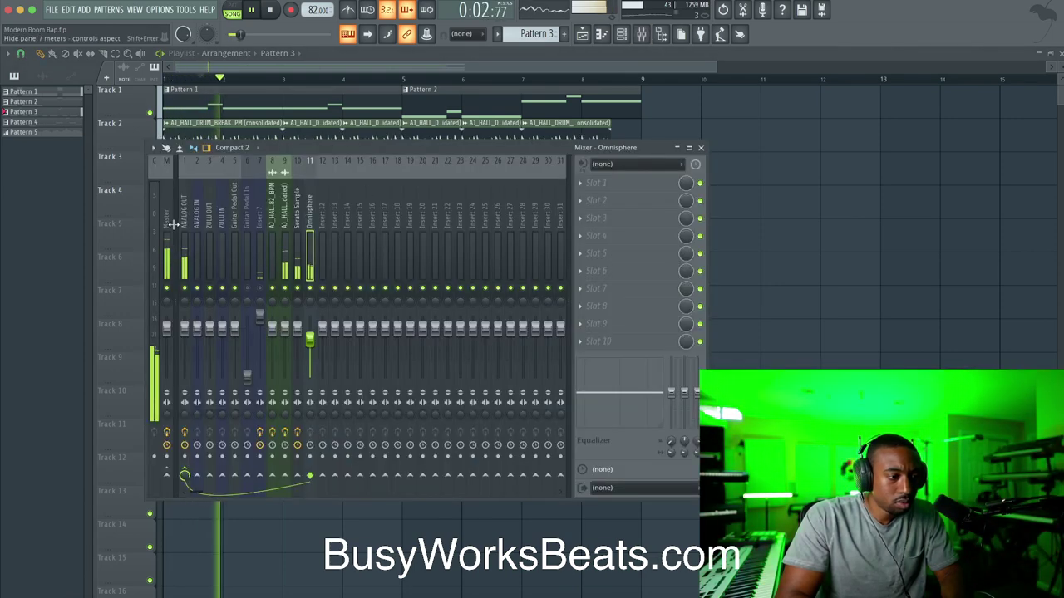
left_click(641, 34)
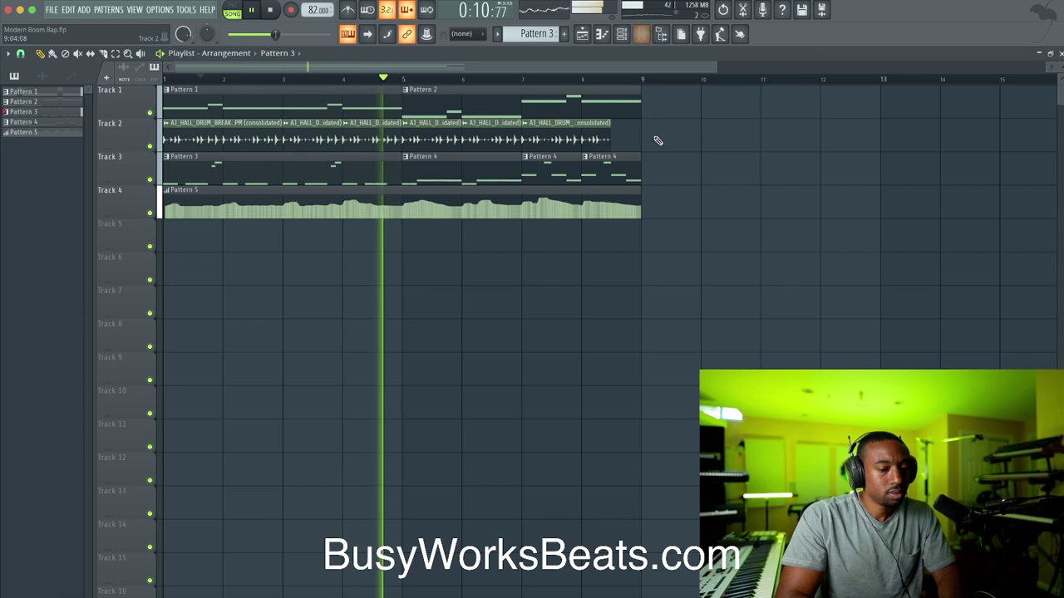
left_click(649, 38)
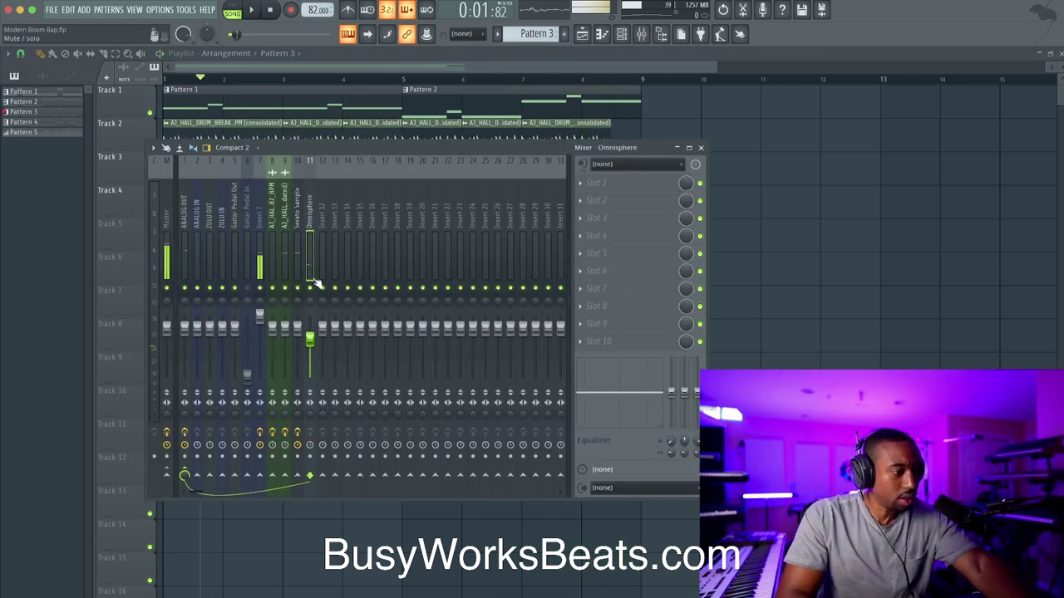
key("F9")
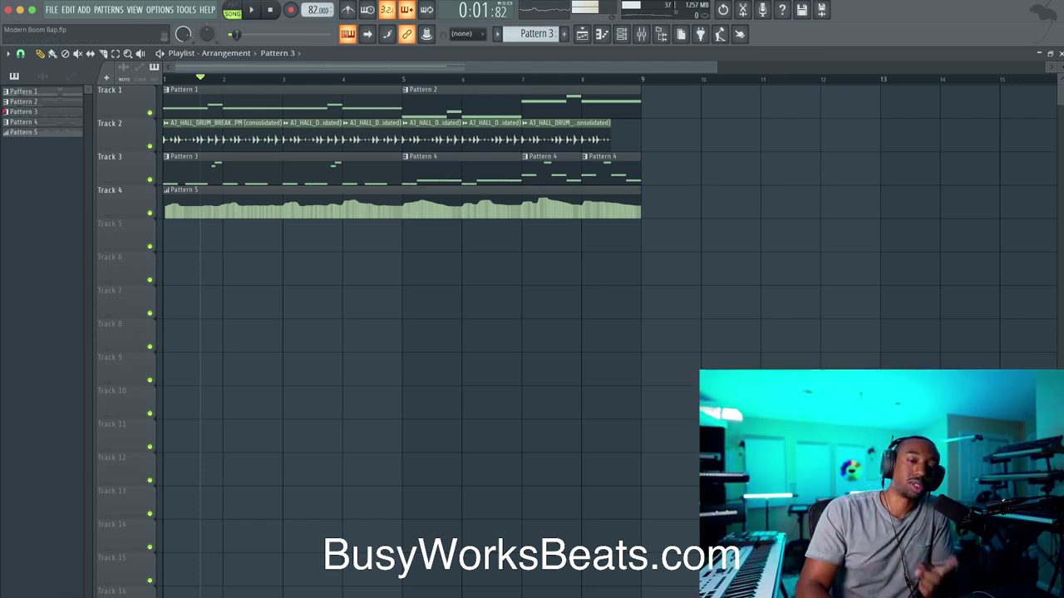
left_click(821, 9)
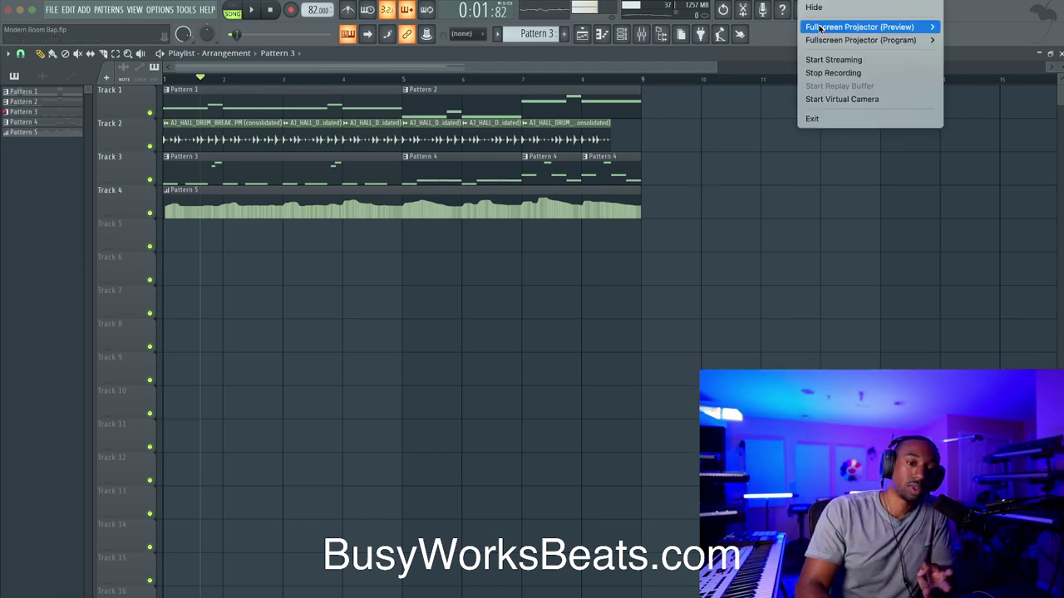